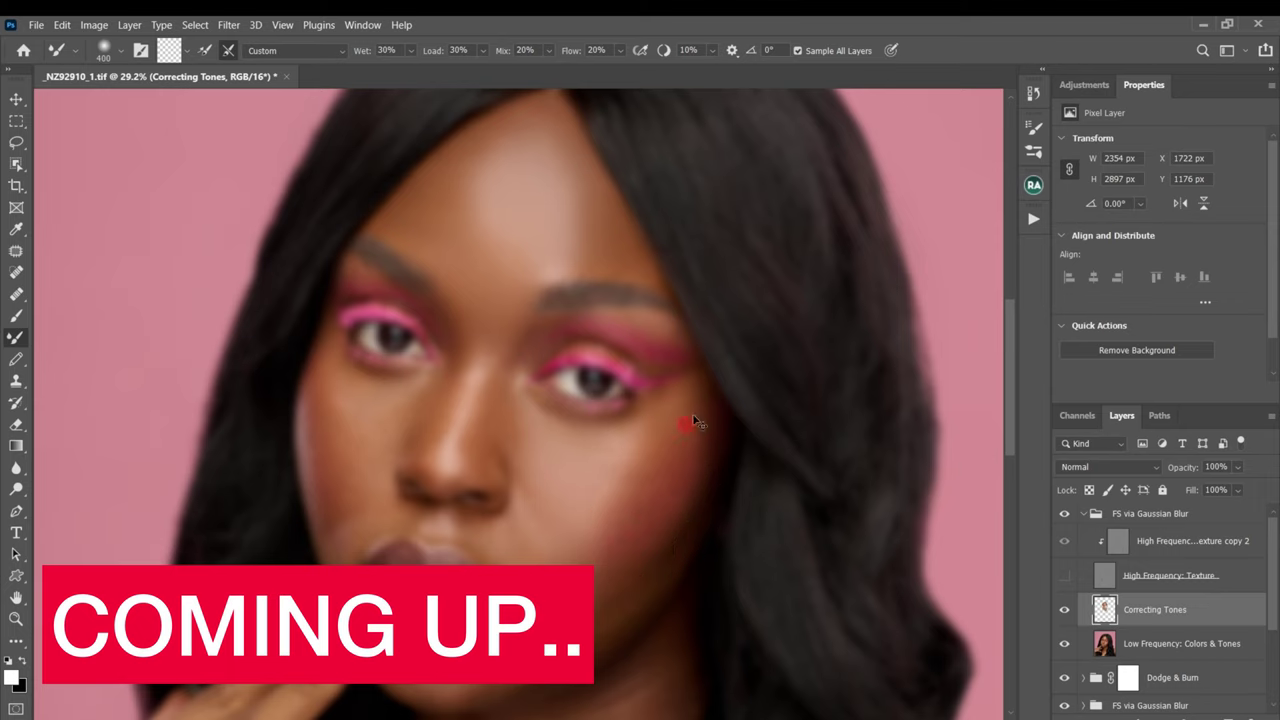
pyautogui.press(']')
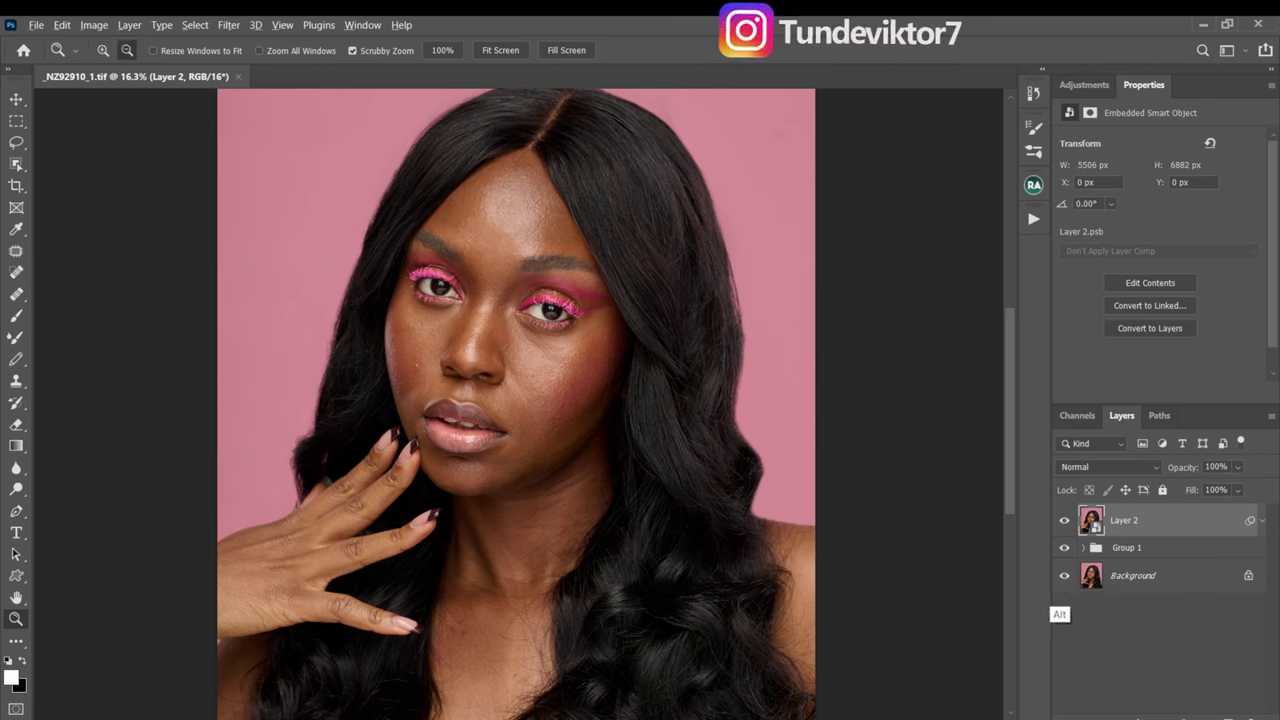
# Compare the portrait with and without the edits, including the reshaping on Layer 2.
pyautogui.keyDown('alt'); pyautogui.click(1064, 576); pyautogui.keyUp('alt')
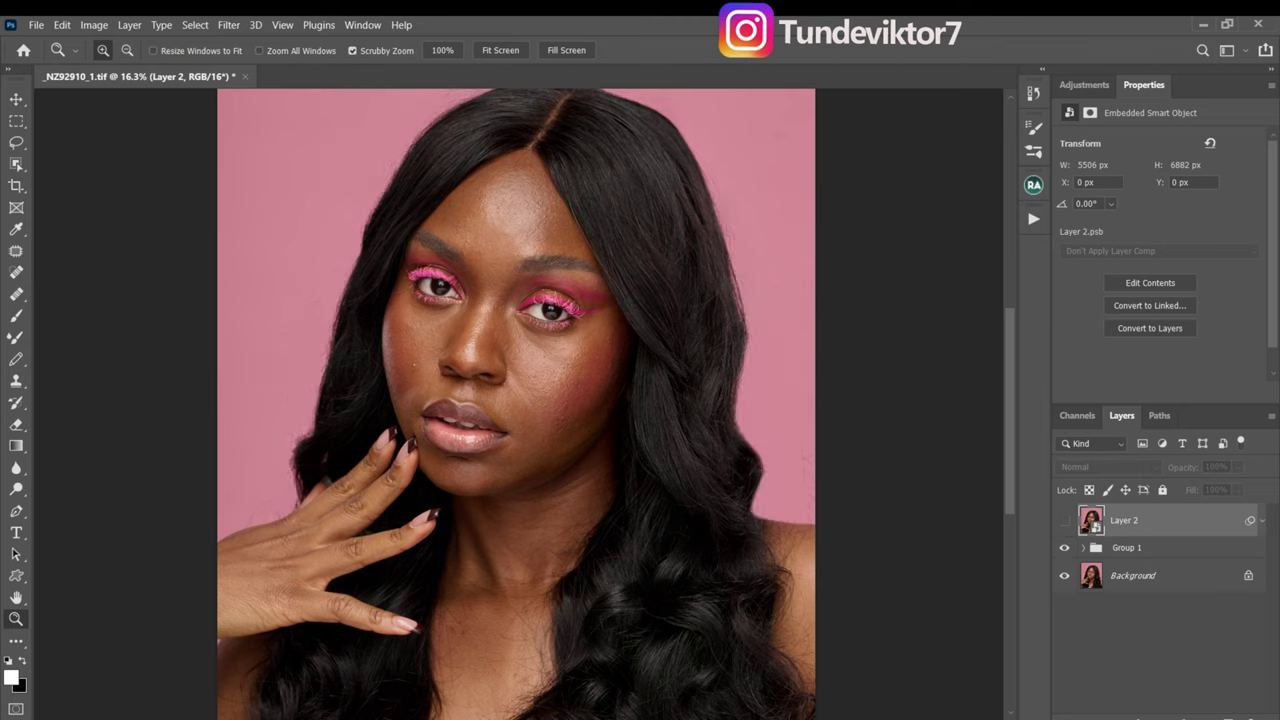
pyautogui.moveTo(752, 323); pyautogui.dragTo(805, 323)
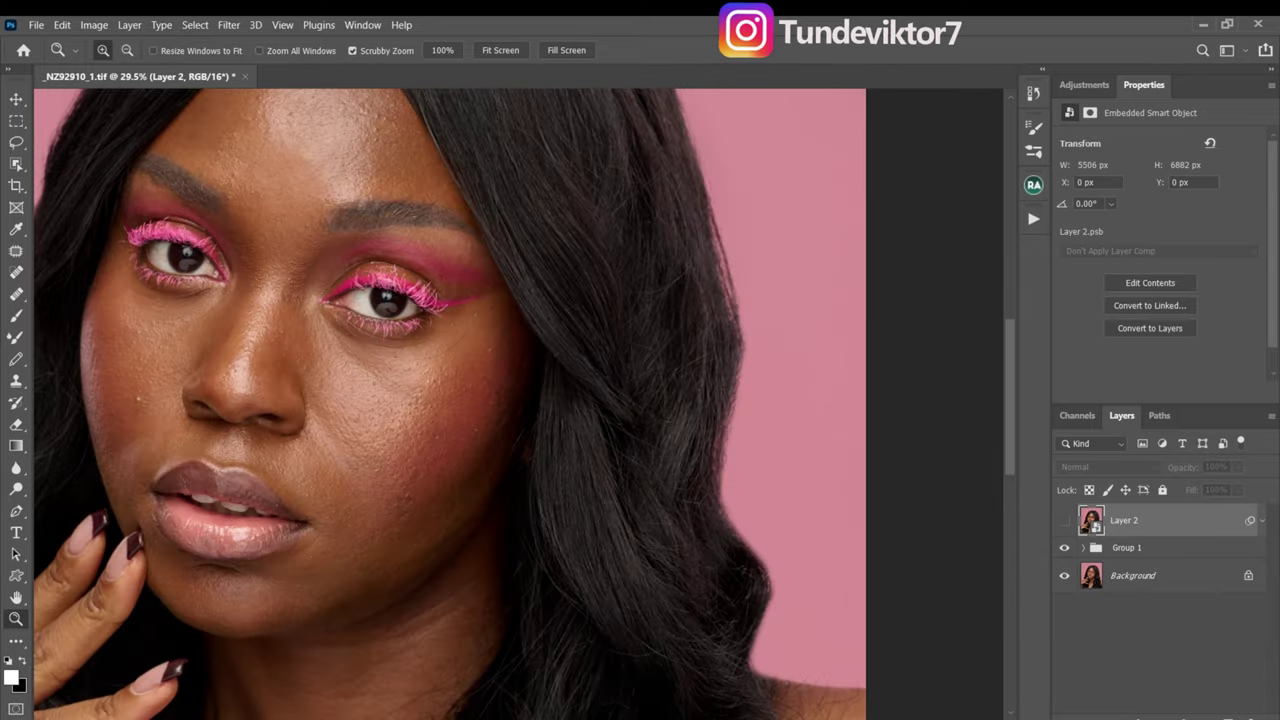
pyautogui.scroll(-3, 821, 418)
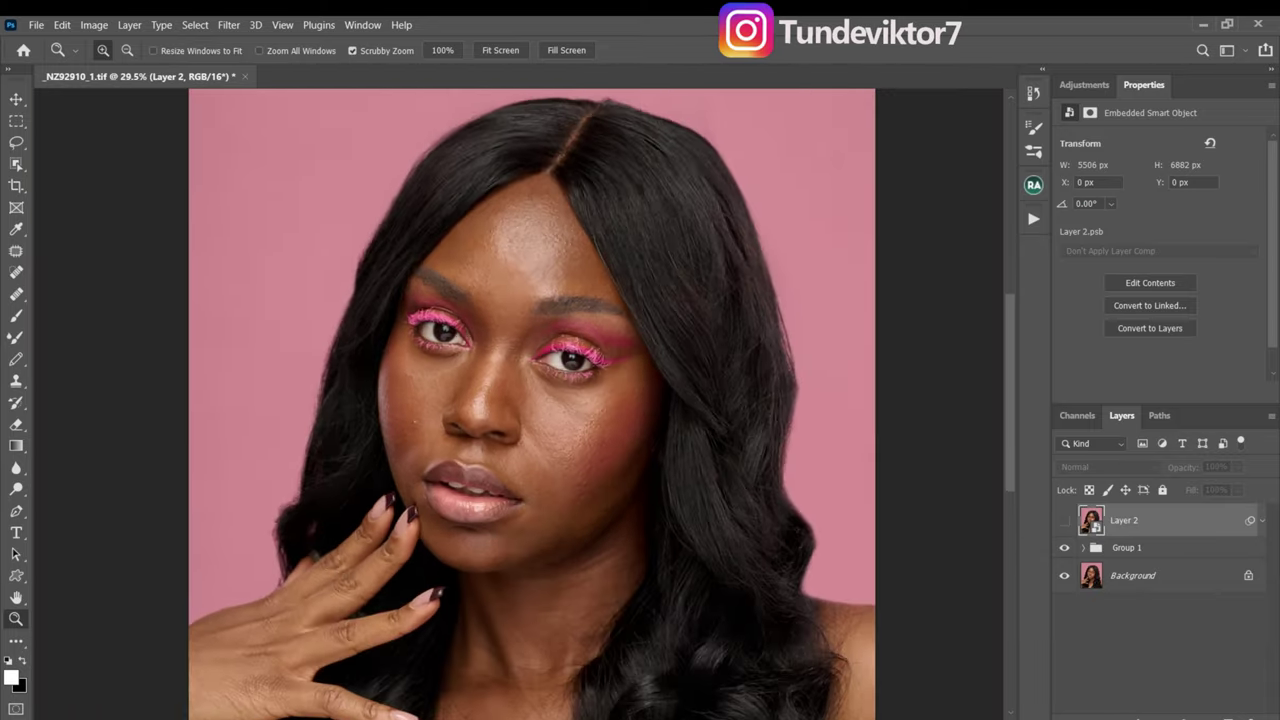
pyautogui.scroll(-1, 613, 404)
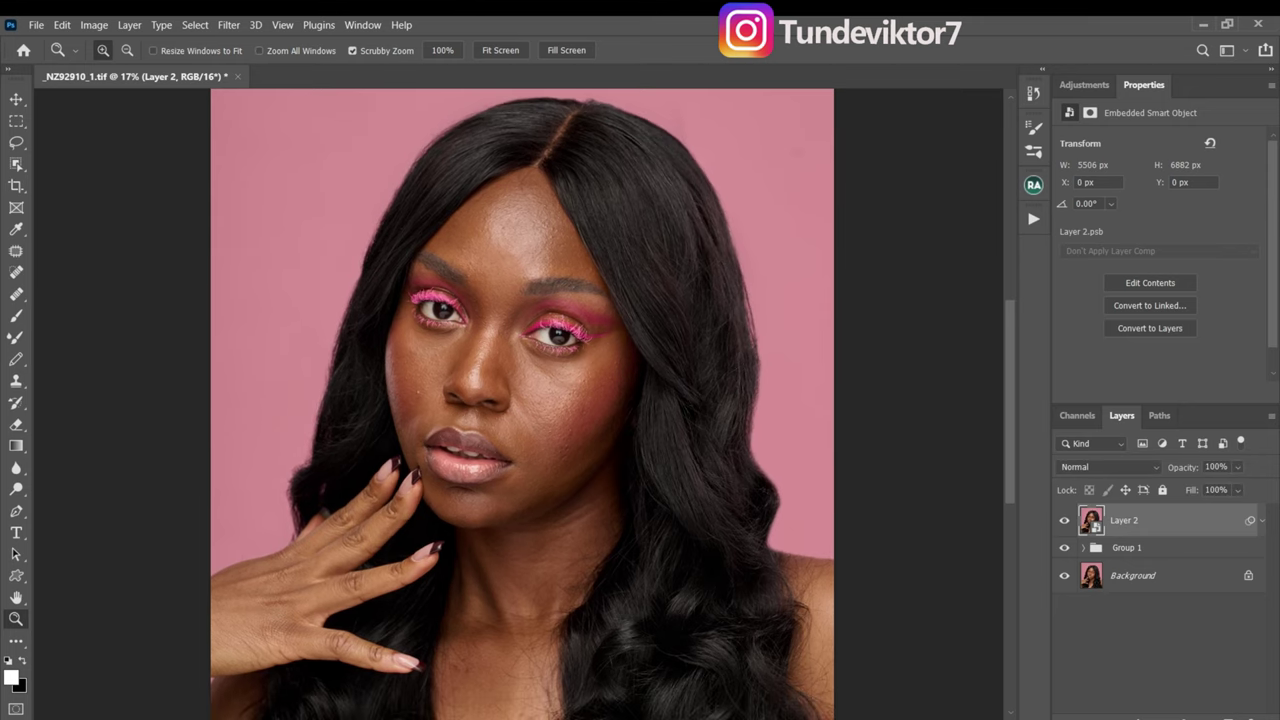
pyautogui.scroll(3, 500, 397)
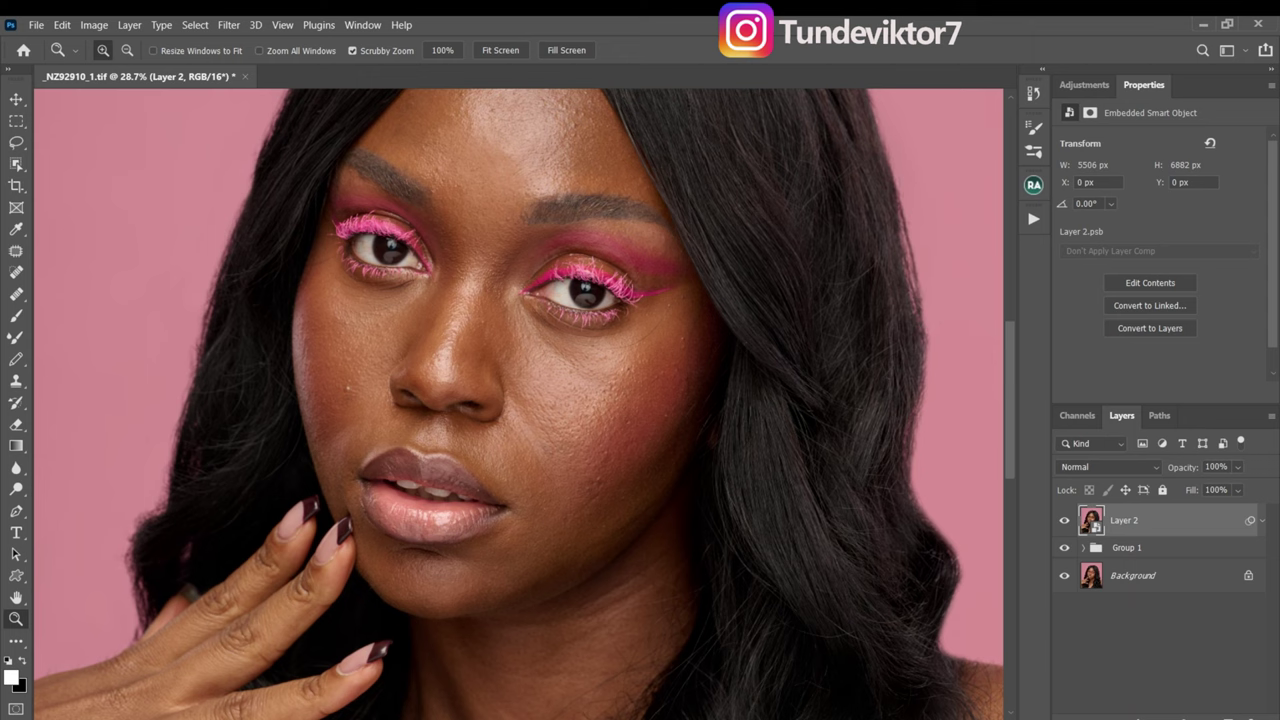
pyautogui.hotkey('ctrl', ',')
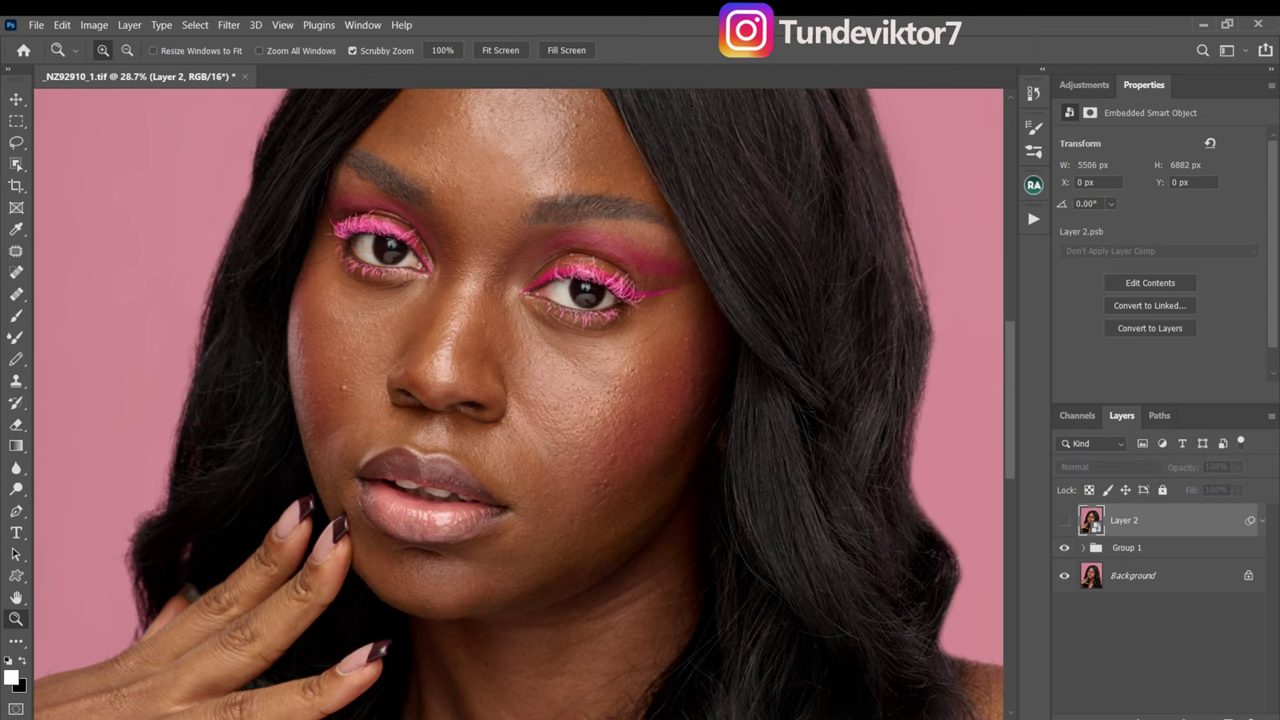
pyautogui.hotkey('ctrl', ',')
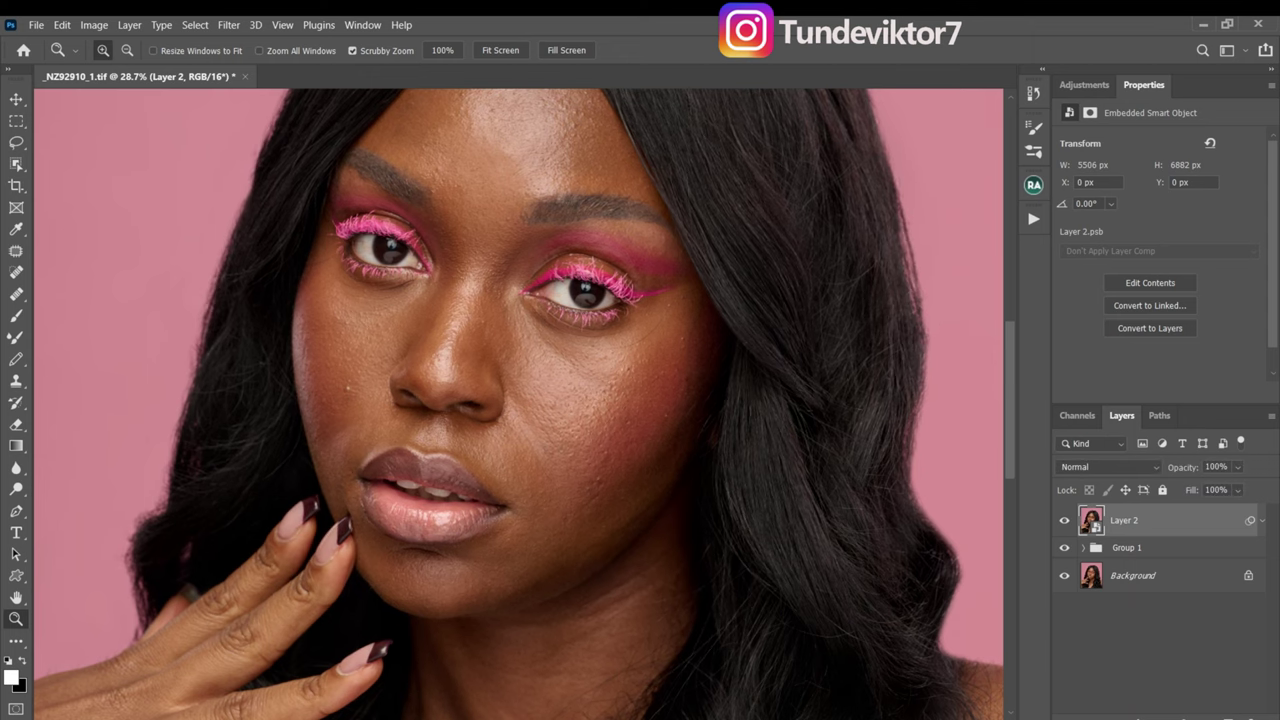
# Examine the skin texture and blemishes across the model's face, both close up and from a distance.
pyautogui.scroll(-3, 520, 400)
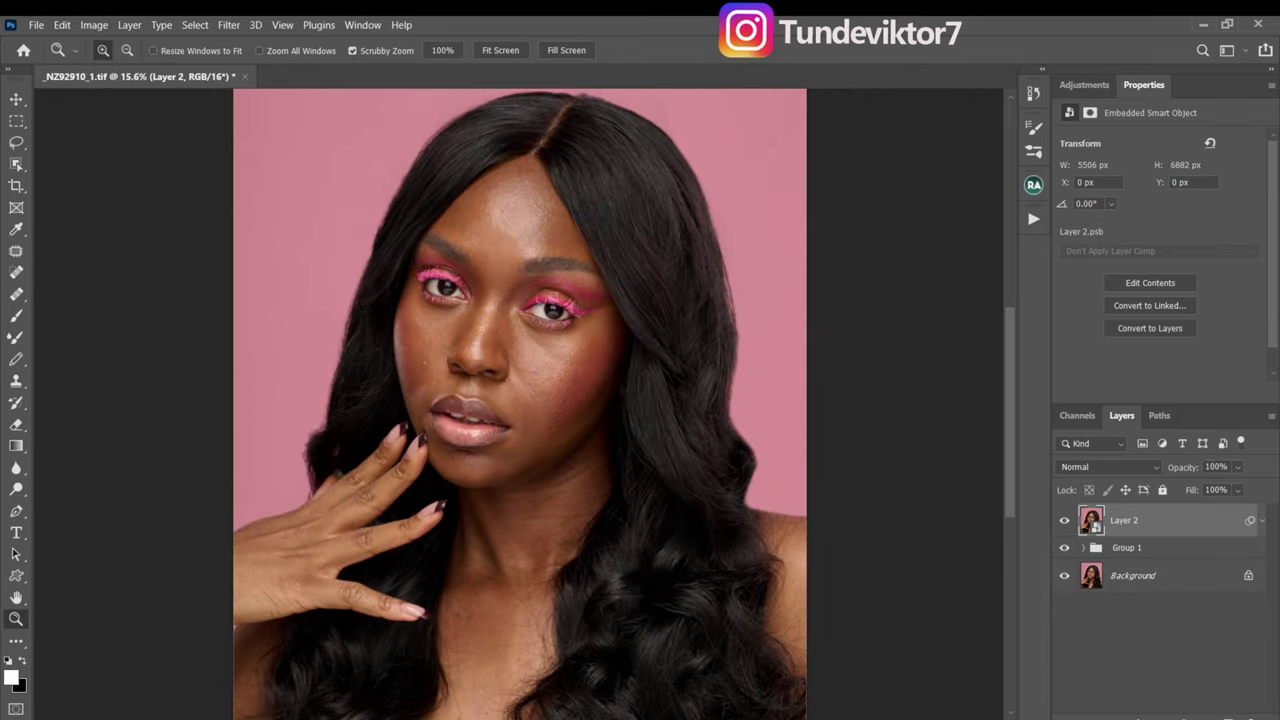
pyautogui.scroll(3, 521, 221)
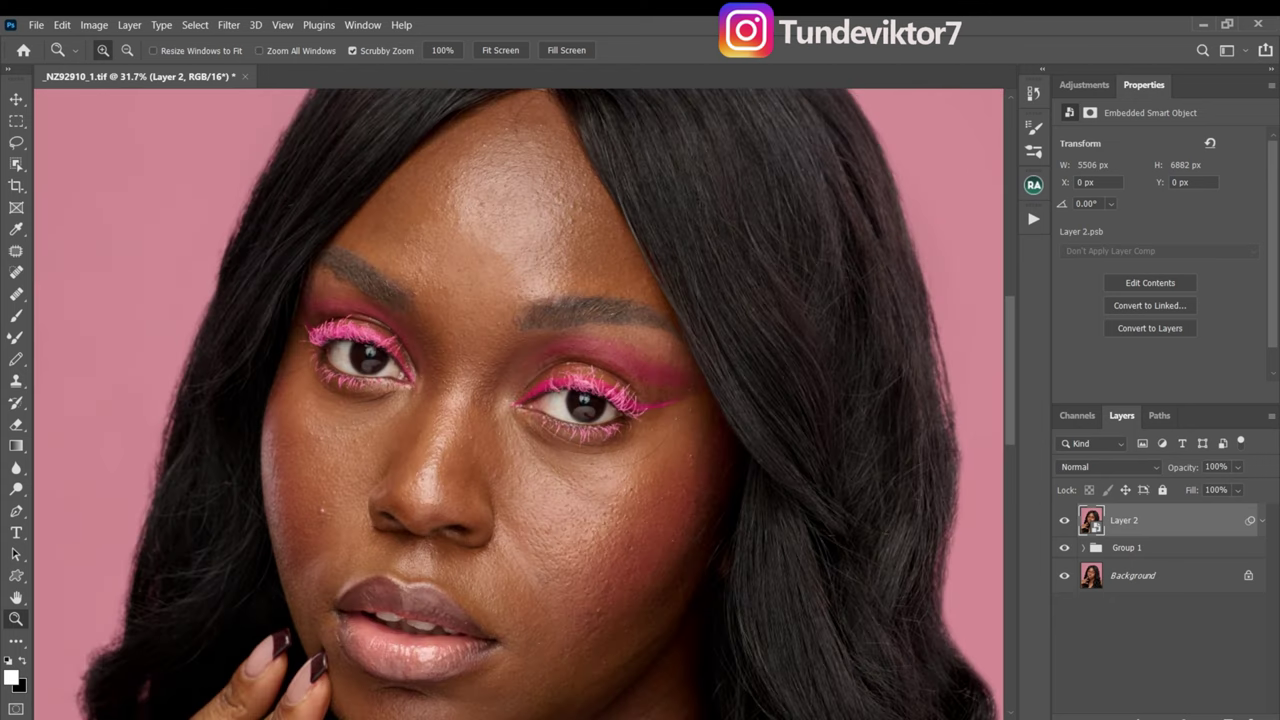
pyautogui.scroll(1, 518, 404)
pyautogui.scroll(-2, 518, 404)
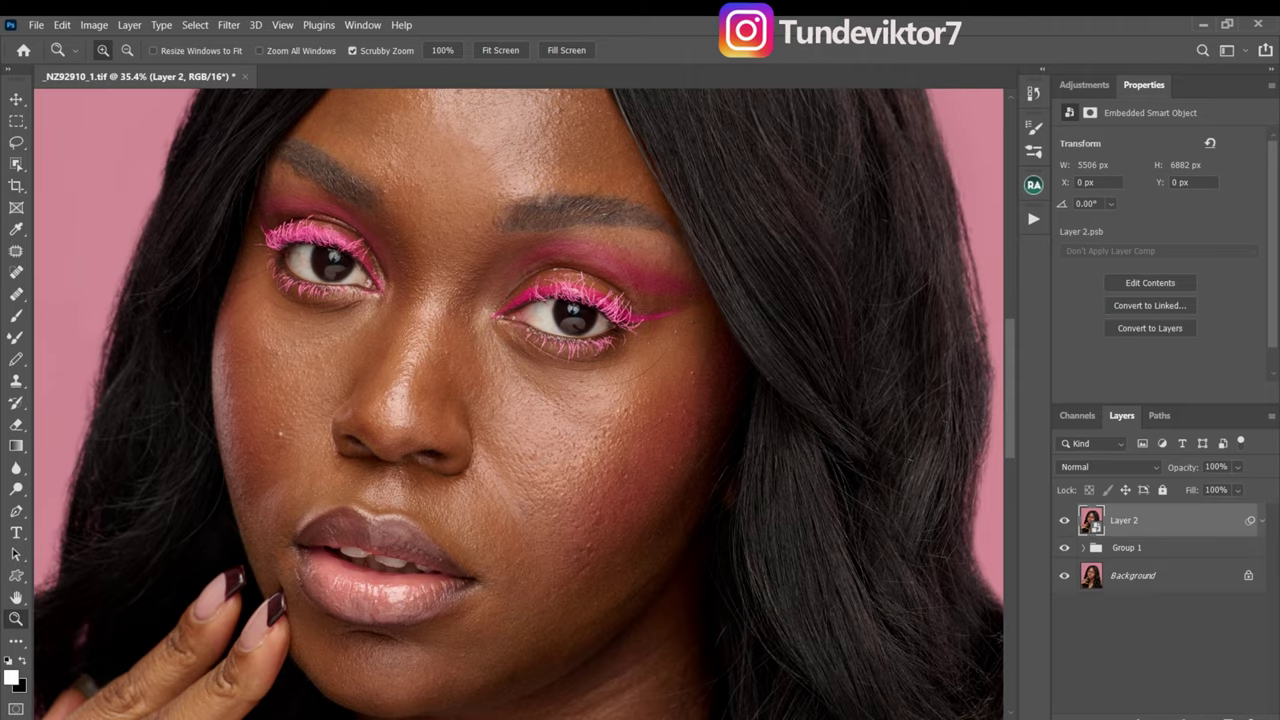
pyautogui.scroll(-2, 567, 422)
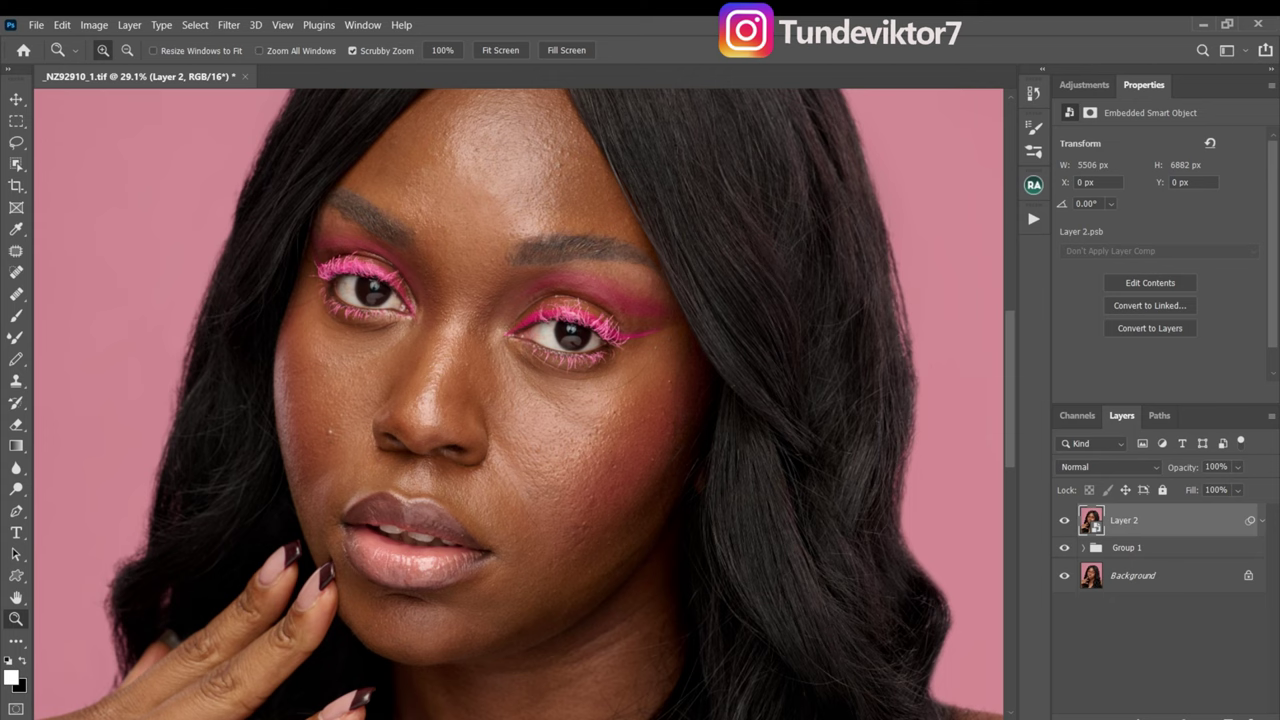
# Choose the Spot Healing Brush and stamp all visible layers into a new merged layer above Layer 2.
pyautogui.moveTo(607, 391); pyautogui.dragTo(648, 391)
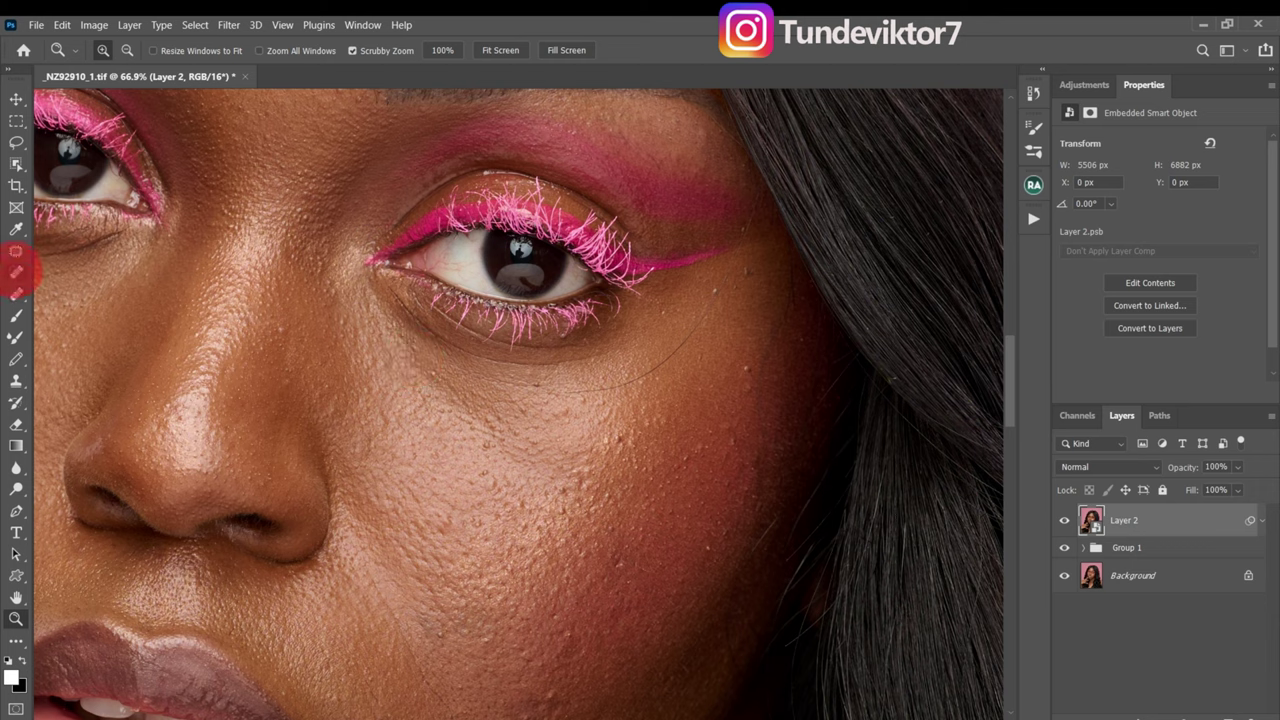
pyautogui.click(16, 272)
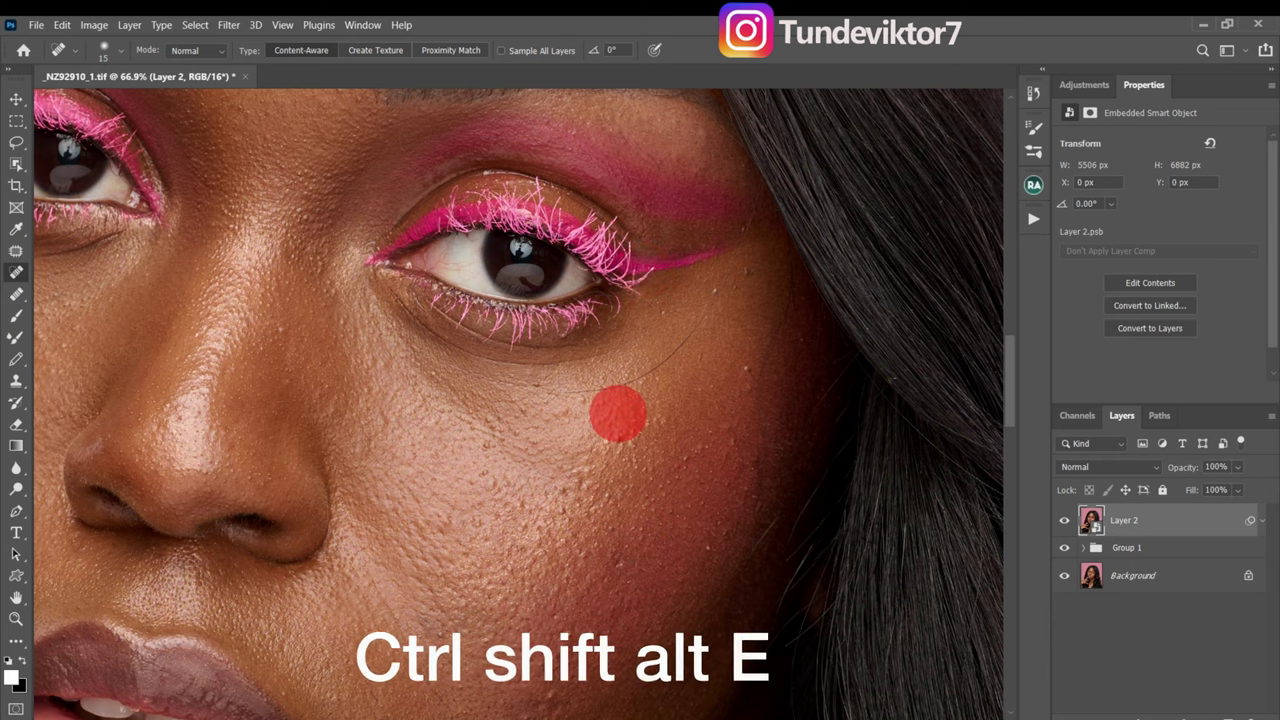
pyautogui.hotkey('ctrl', 'shift', 'alt', 'e')
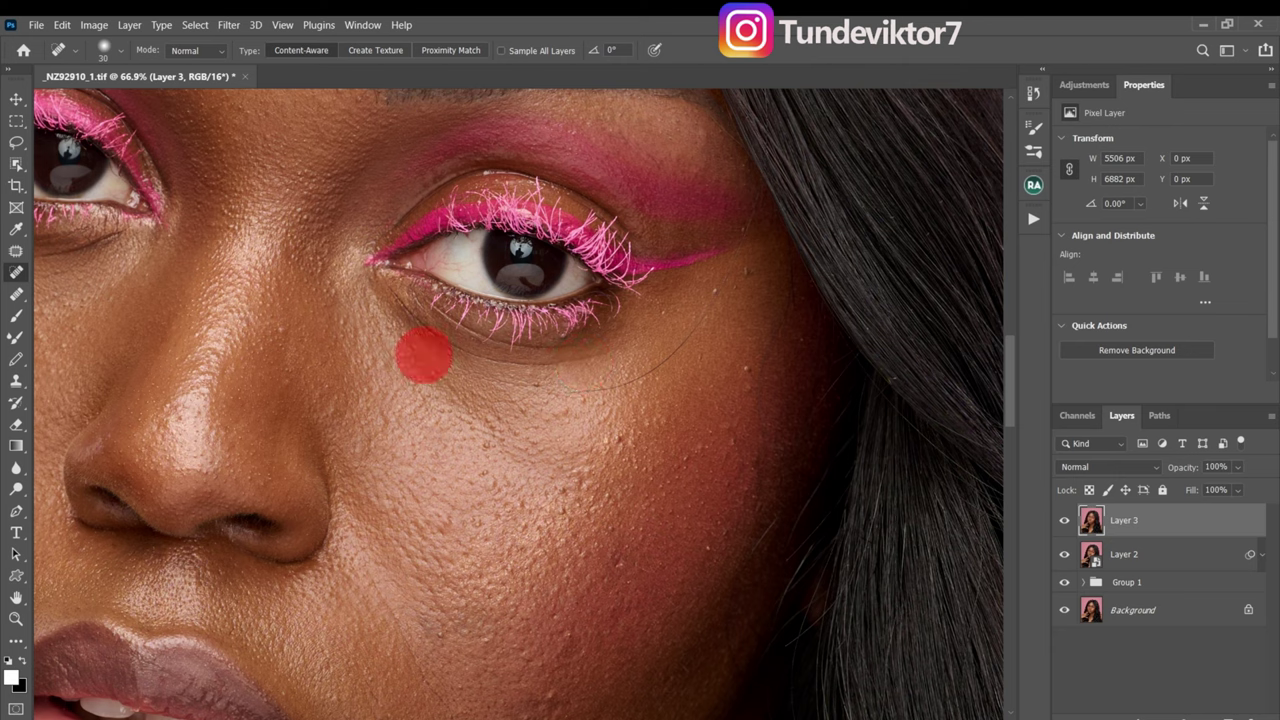
# Remove the stray hair curving beneath the eye on the merged layer, using the Spot Healing Brush at size 30.
pyautogui.press(']')
pyautogui.press(']')
pyautogui.press(']')
pyautogui.moveTo(563, 390)
pyautogui.mouseDown()
pyautogui.moveTo(612, 388)
pyautogui.moveTo(666, 357)
pyautogui.moveTo(712, 300)
pyautogui.moveTo(757, 192)
pyautogui.mouseUp()
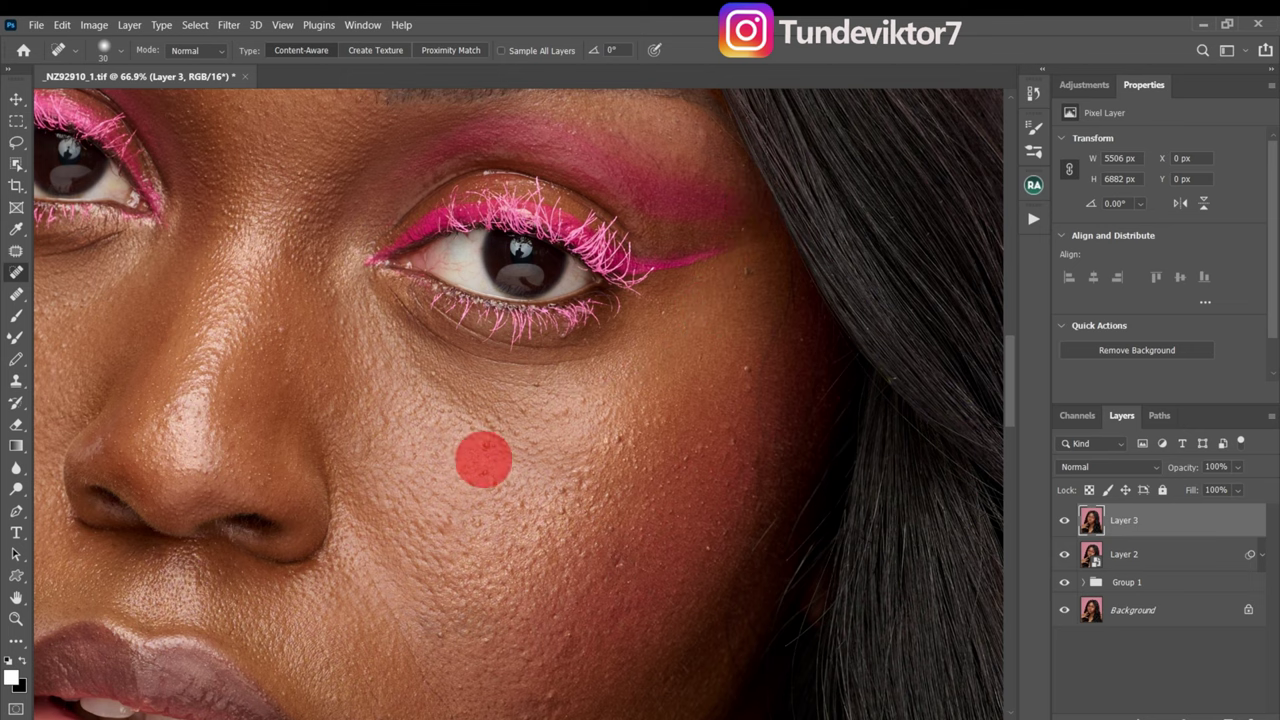
pyautogui.moveTo(635, 484); pyautogui.dragTo(563, 386)
pyautogui.moveTo(704, 248)
pyautogui.mouseDown()
pyautogui.moveTo(668, 376)
pyautogui.moveTo(684, 476)
pyautogui.moveTo(692, 458)
pyautogui.moveTo(644, 530)
pyautogui.moveTo(651, 620)
pyautogui.mouseUp()
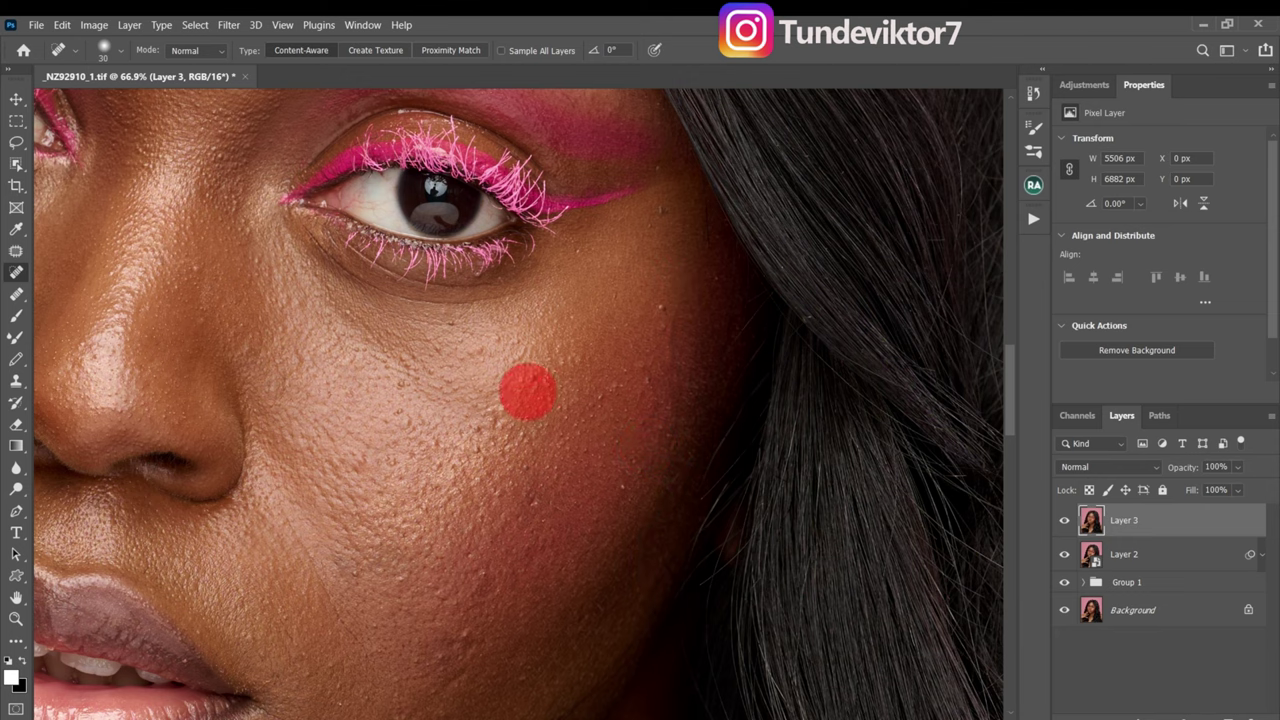
pyautogui.moveTo(294, 327)
pyautogui.mouseDown()
pyautogui.moveTo(709, 280)
pyautogui.moveTo(461, 286)
pyautogui.mouseUp()
pyautogui.press('z')
pyautogui.moveTo(556, 356)
pyautogui.mouseDown()
pyautogui.moveTo(480, 363)
pyautogui.moveTo(563, 368)
pyautogui.moveTo(589, 445)
pyautogui.moveTo(556, 423)
pyautogui.mouseUp()
pyautogui.press('z')
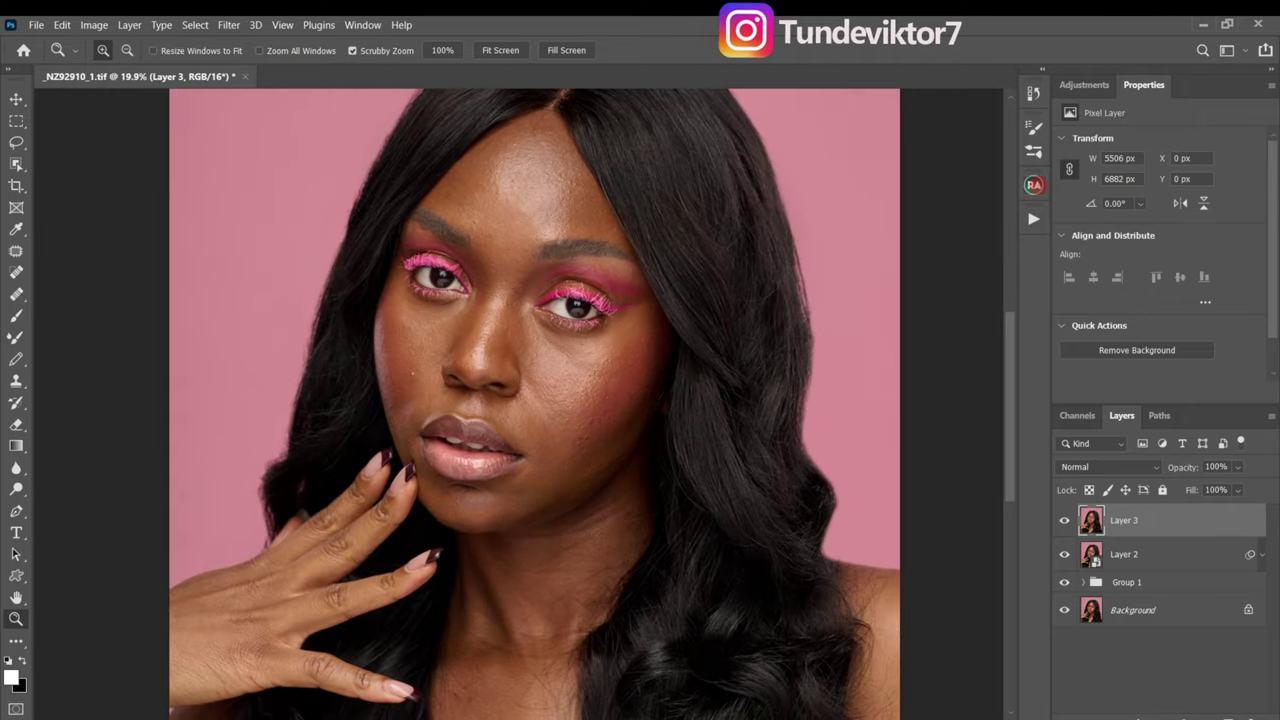
pyautogui.click(1034, 185)
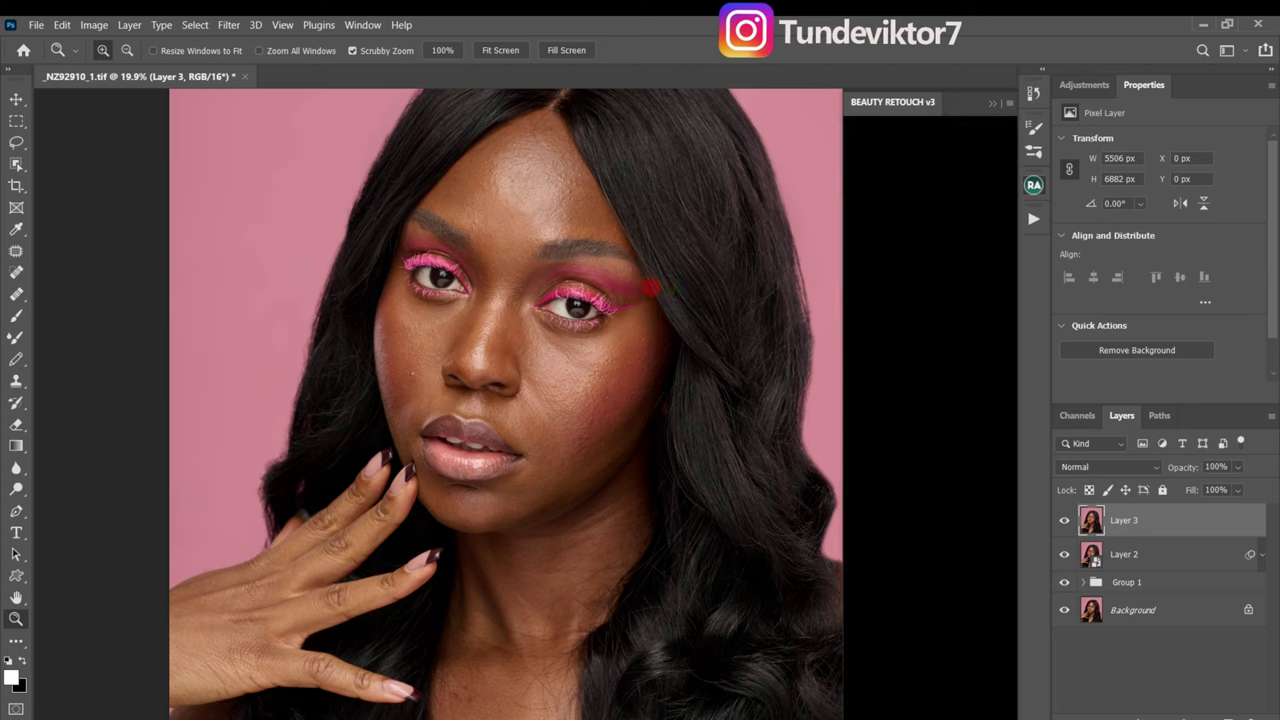
pyautogui.click(900, 280)
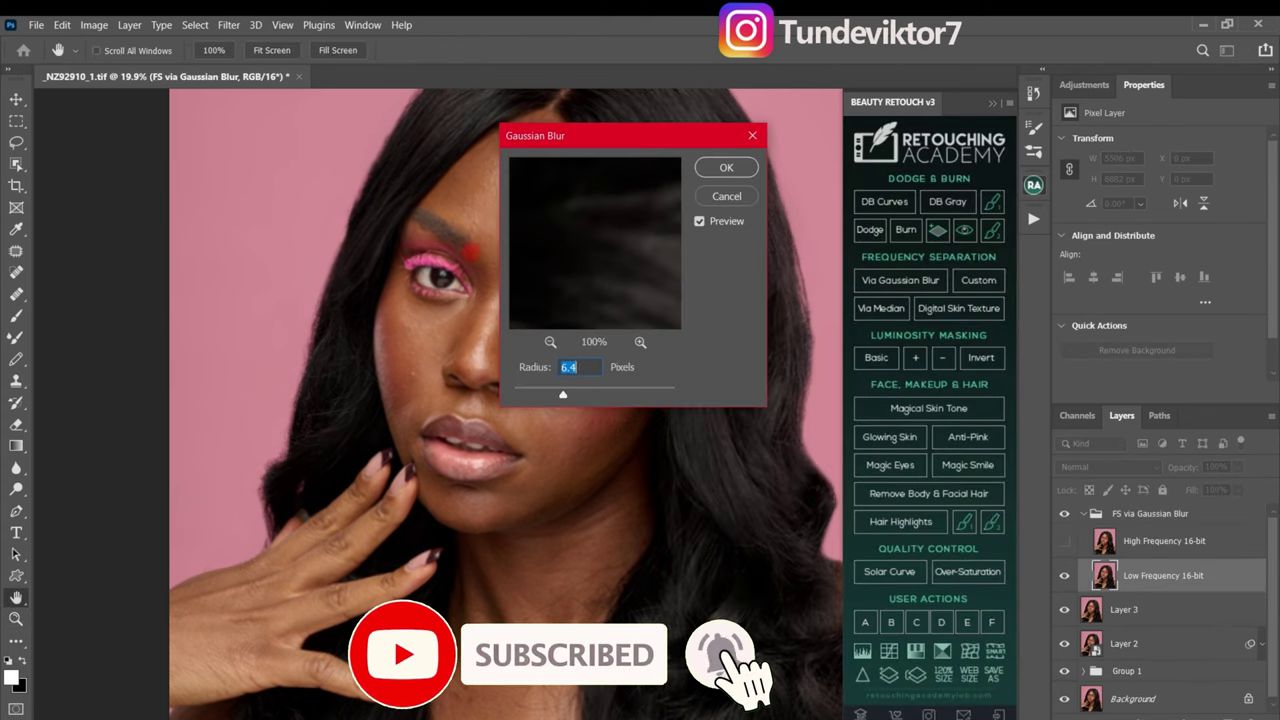
pyautogui.click(726, 167)
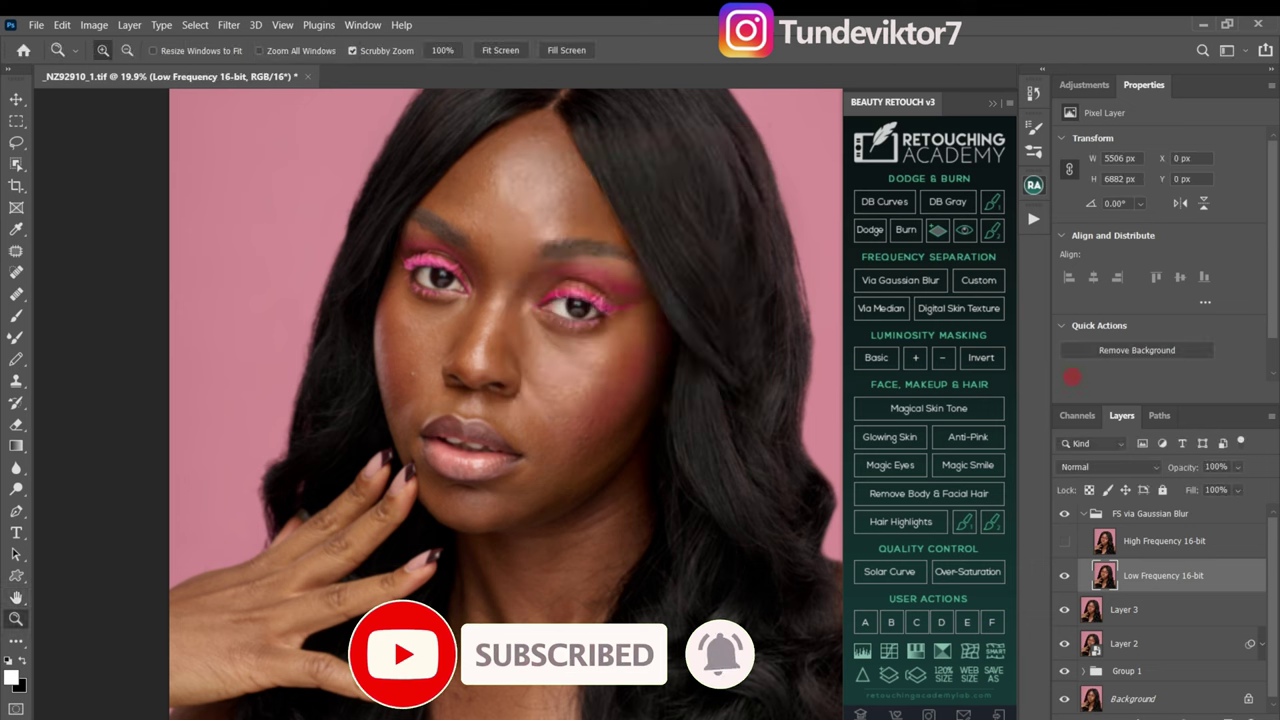
pyautogui.click(1180, 513)
pyautogui.press('Delete')
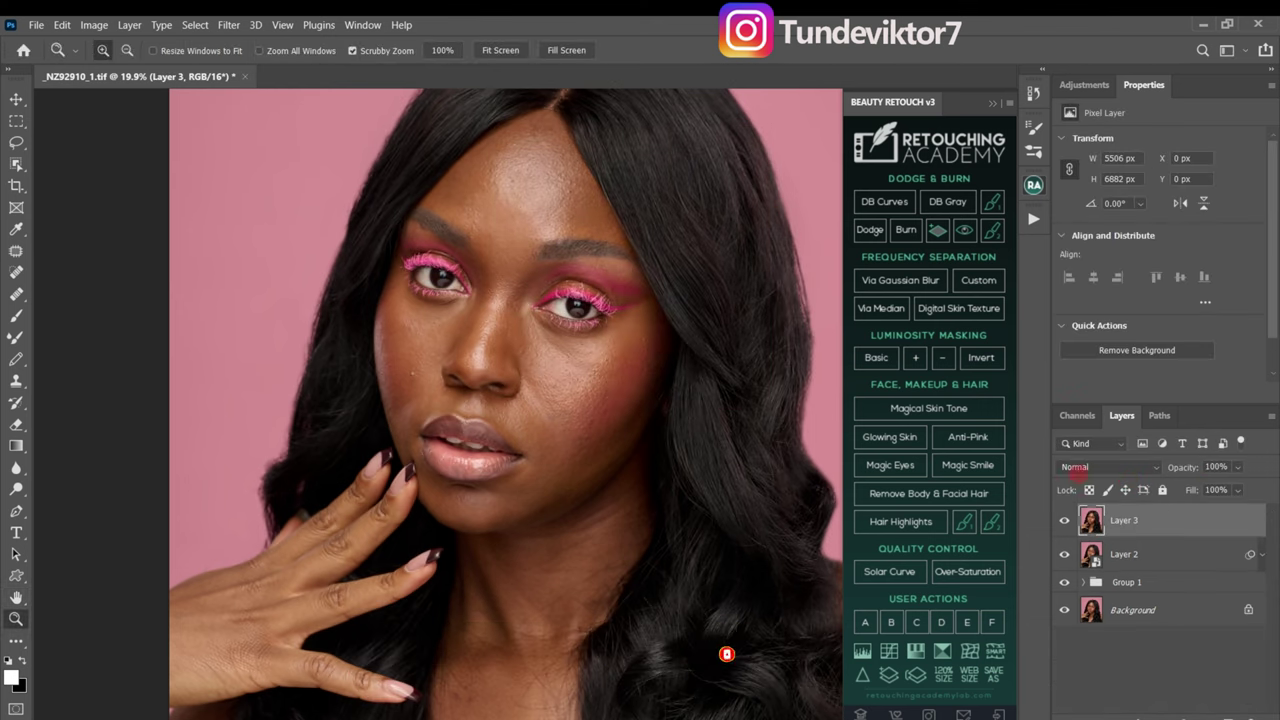
# Run the Beauty Retouch frequency separation via Gaussian Blur on Layer 3 with a blur radius of 18 pixels.
pyautogui.moveTo(524, 302); pyautogui.dragTo(497, 298)
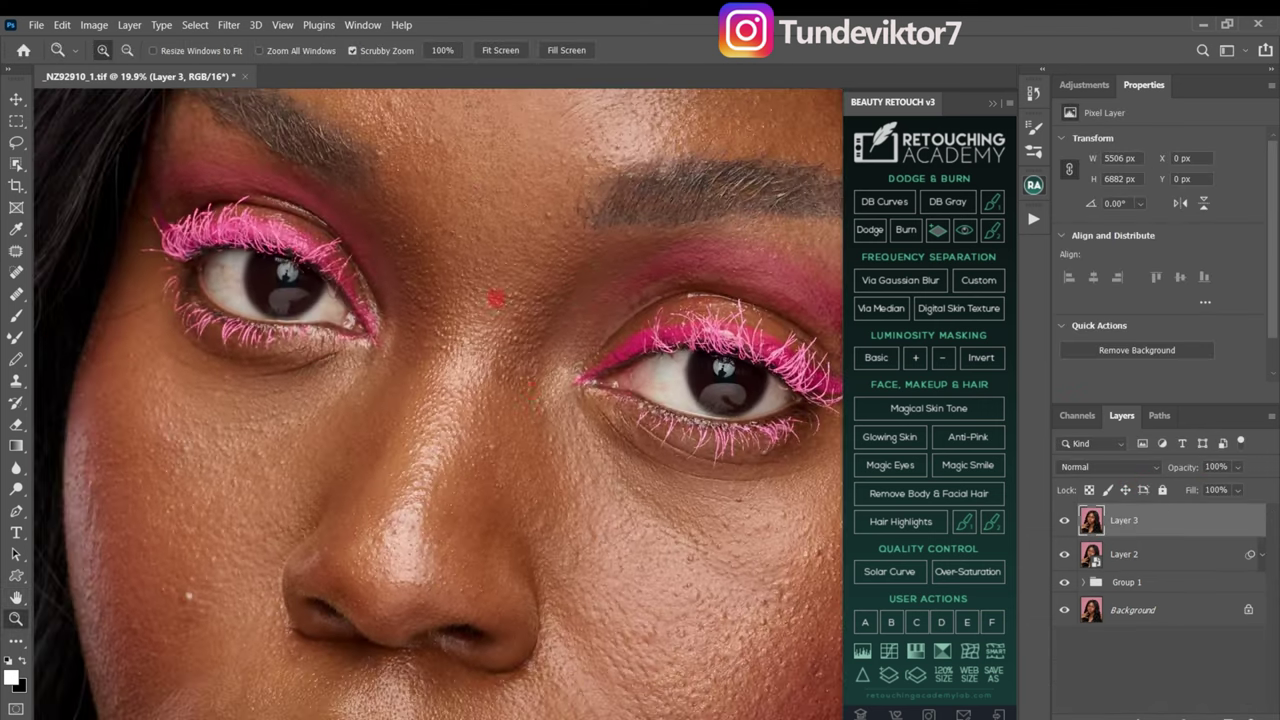
pyautogui.moveTo(542, 437); pyautogui.dragTo(514, 256)
pyautogui.moveTo(553, 464); pyautogui.dragTo(573, 433)
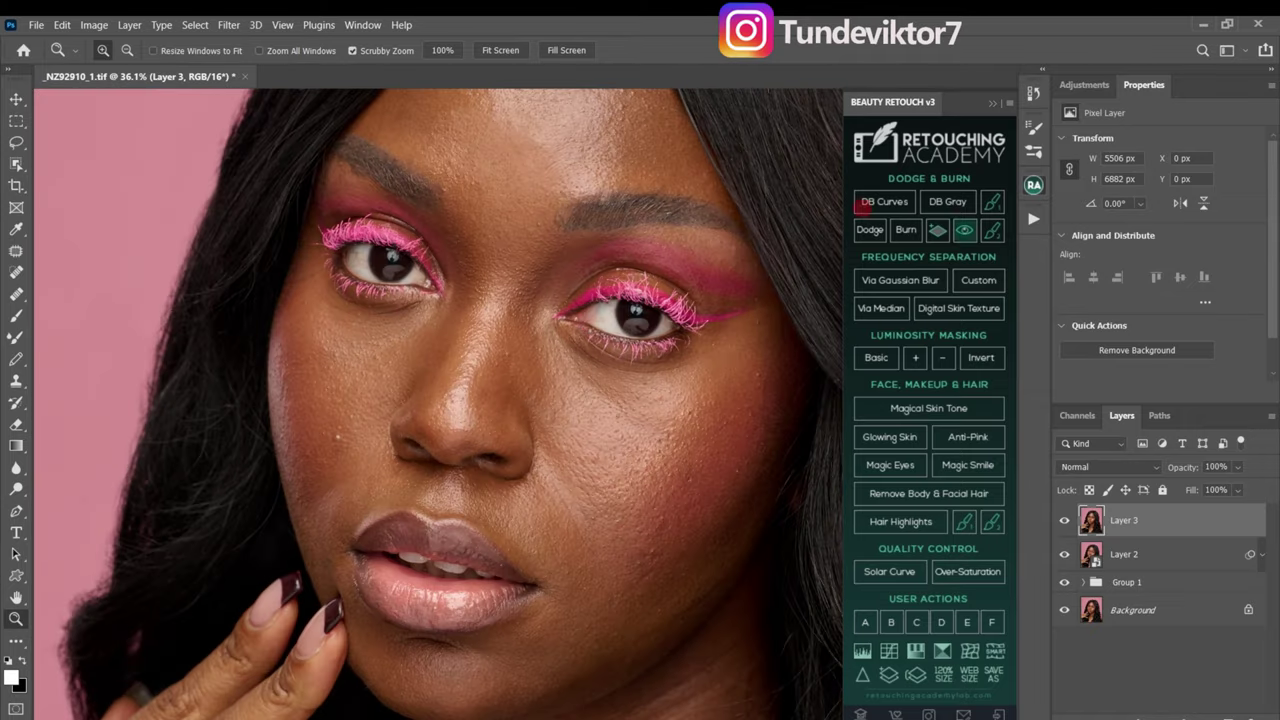
pyautogui.click(1035, 185)
pyautogui.click(1034, 185)
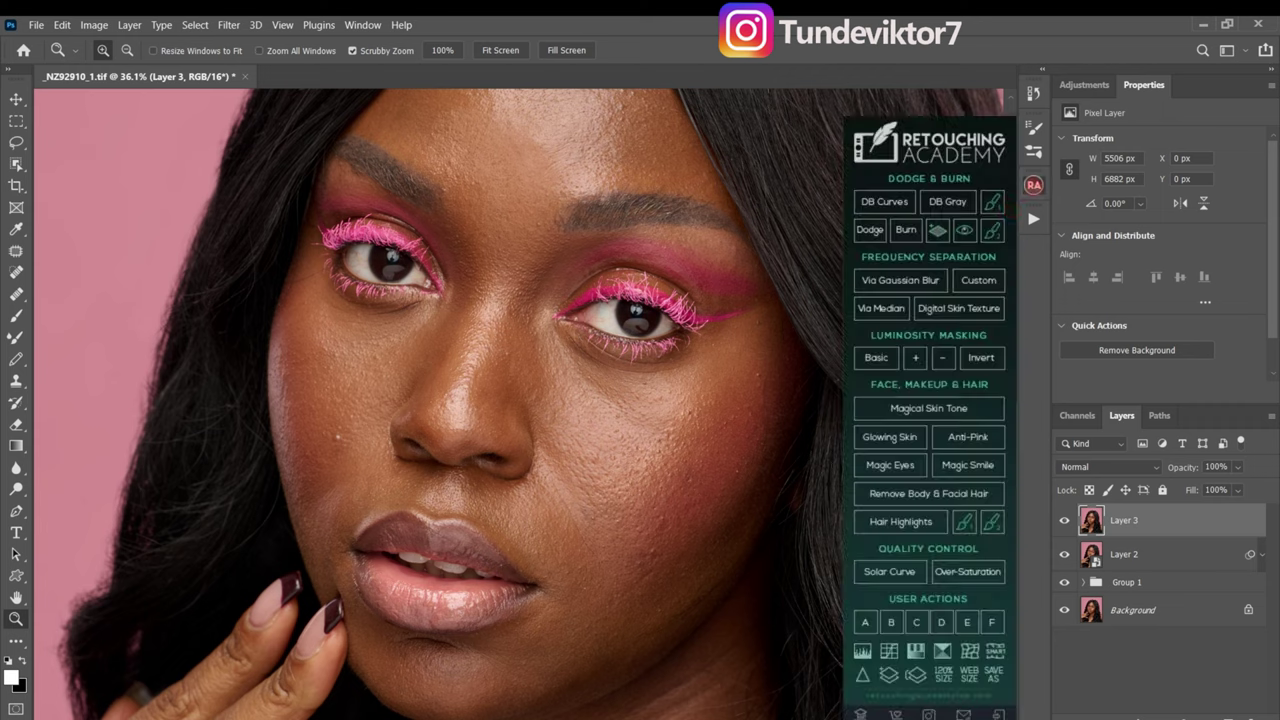
pyautogui.click(880, 280)
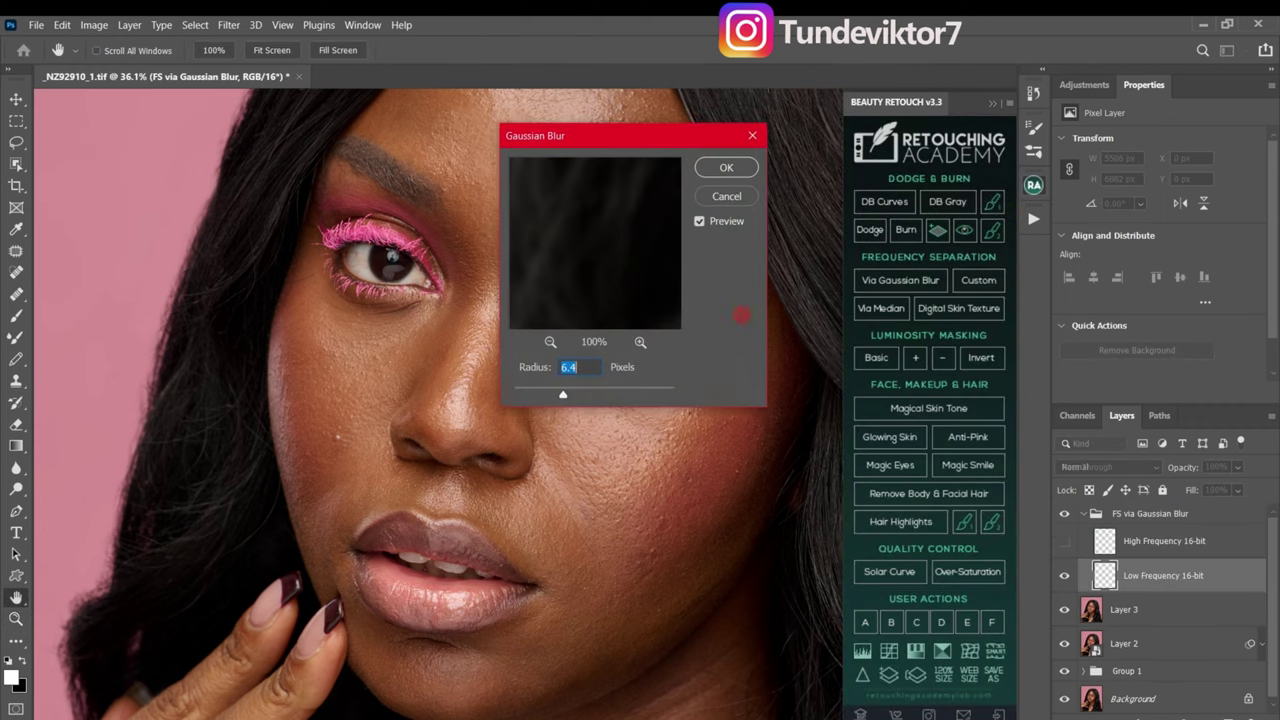
pyautogui.write('18')
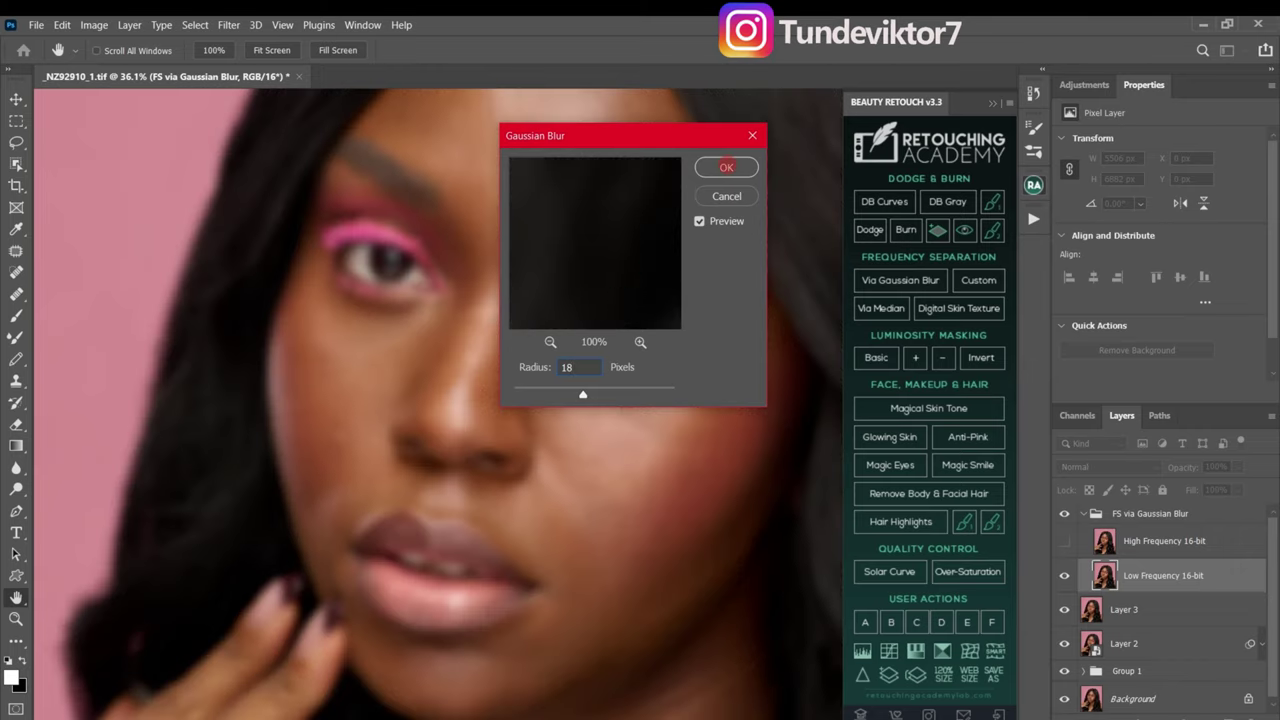
pyautogui.click(726, 167)
pyautogui.press('z')
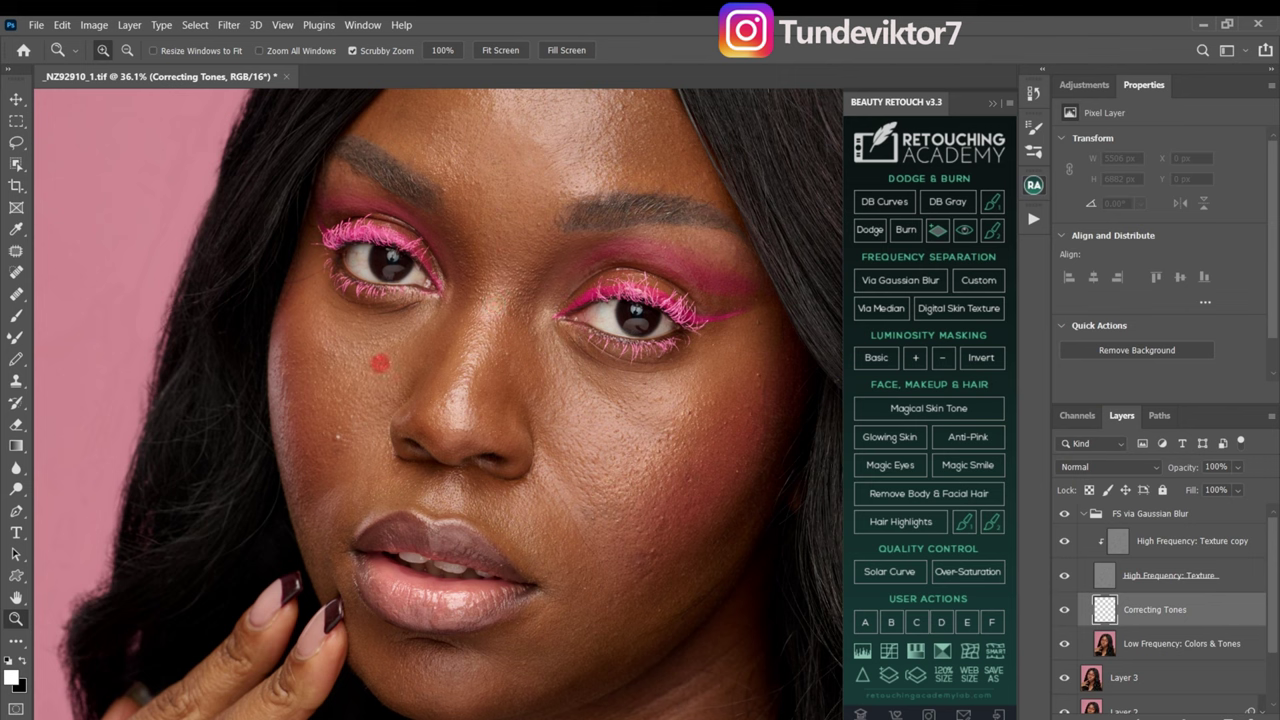
# Set up the Clone Stamp on the High Frequency: Texture copy layer, keeping Aligned sampling on, and adjust its brush size.
pyautogui.click(1130, 541)
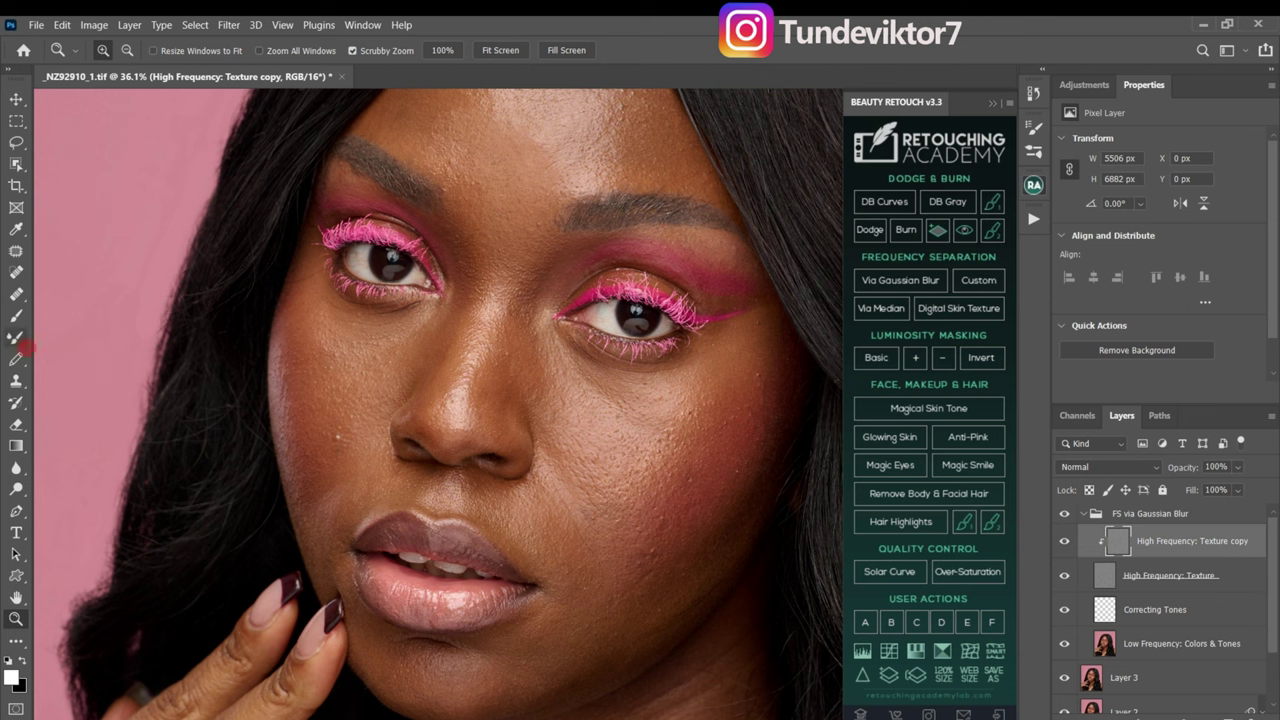
pyautogui.click(16, 380)
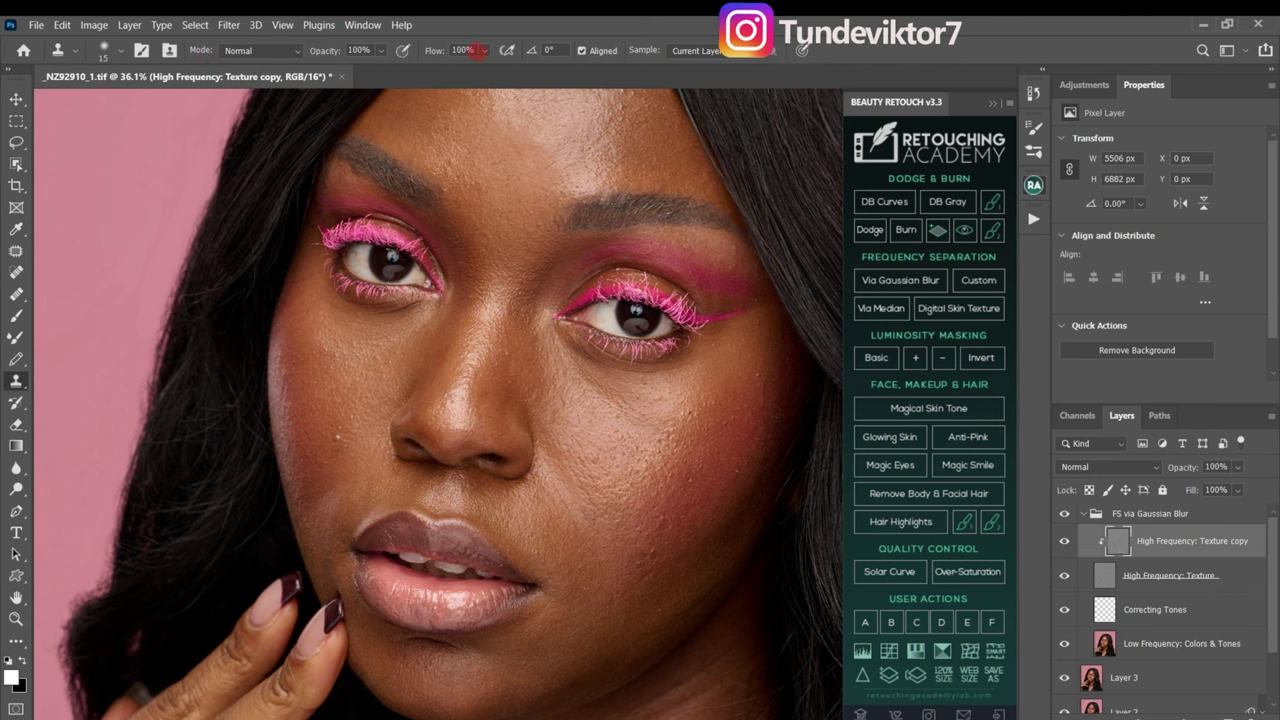
pyautogui.click(582, 50)
pyautogui.click(1118, 540)
pyautogui.press(']')
pyautogui.press(']')
pyautogui.press(']')
pyautogui.press(']')
pyautogui.press(']')
pyautogui.press(']')
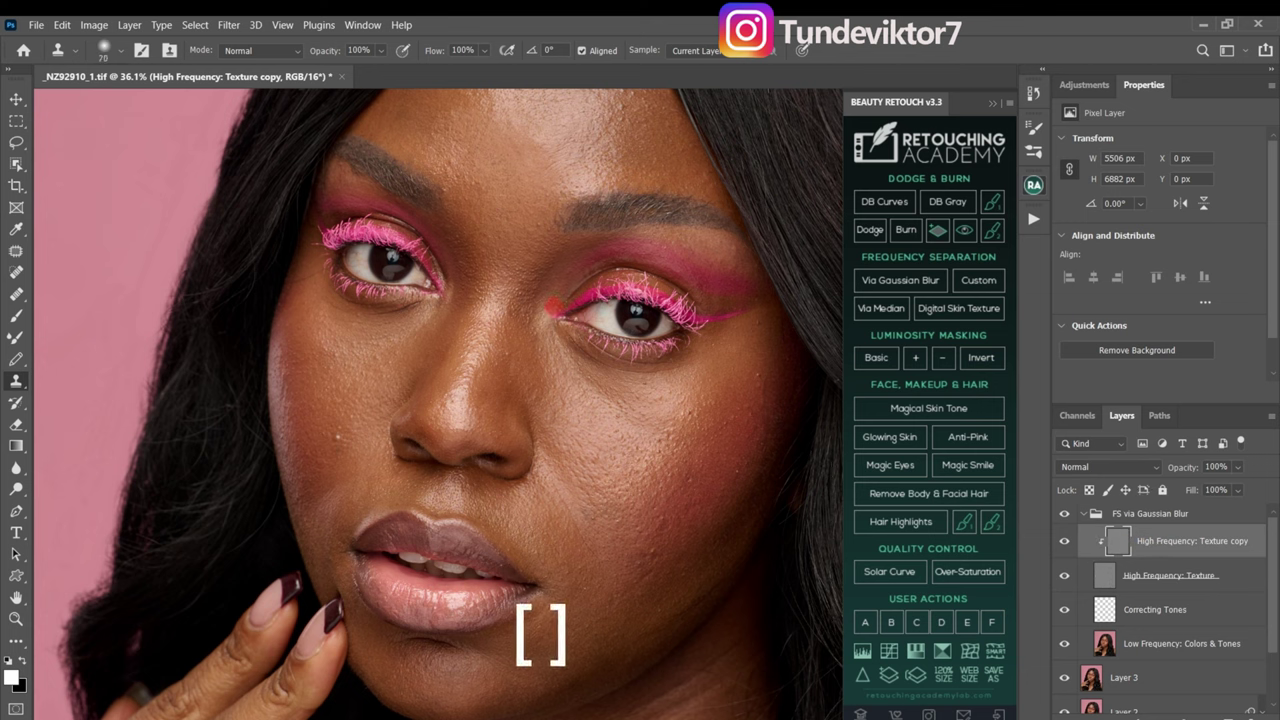
pyautogui.press('[')
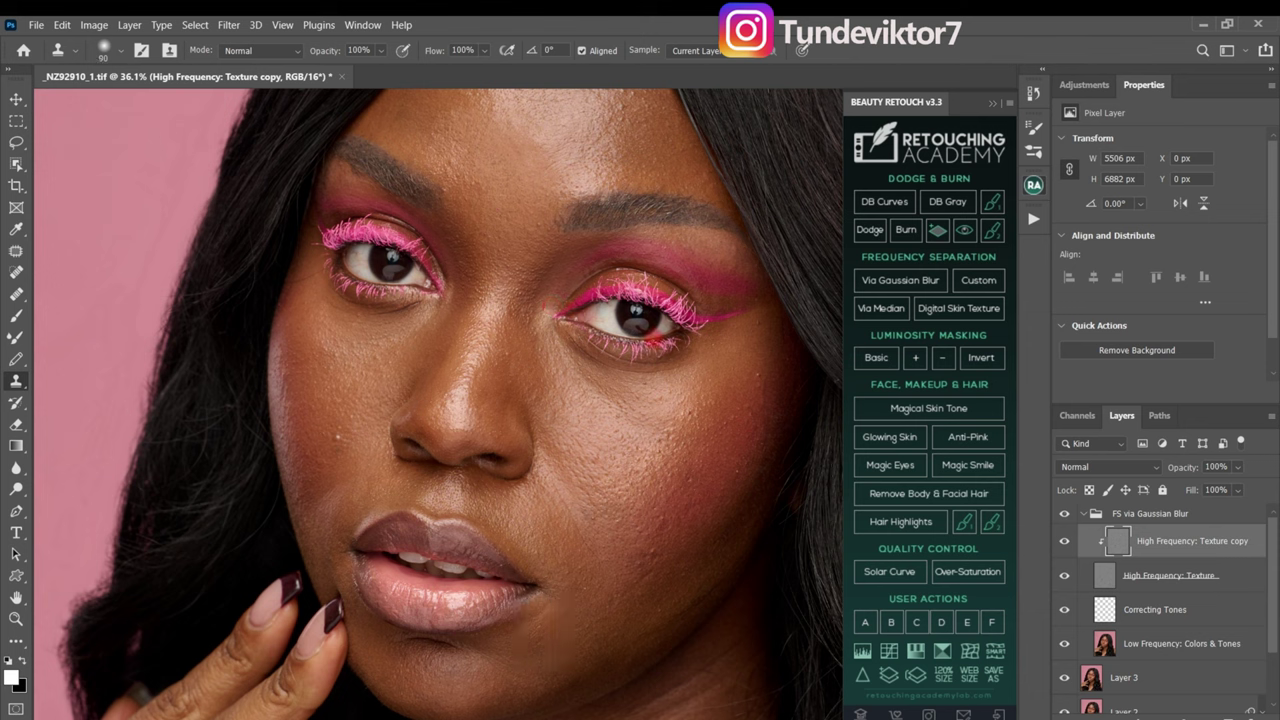
# Clone clean texture over the blemishes beside the nose and around the outer corner of the eye, using brush size 35.
pyautogui.press('alt')
pyautogui.keyDown('alt'); pyautogui.click(351, 440); pyautogui.keyUp('alt')
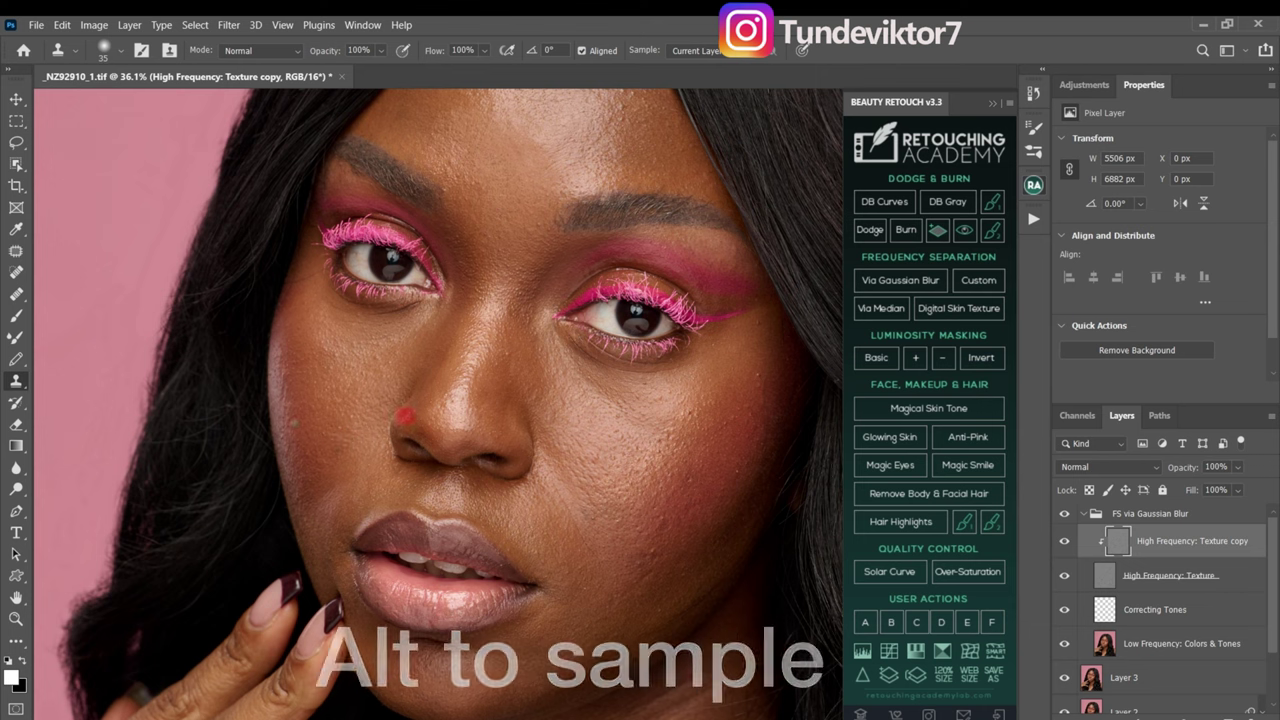
pyautogui.press('alt')
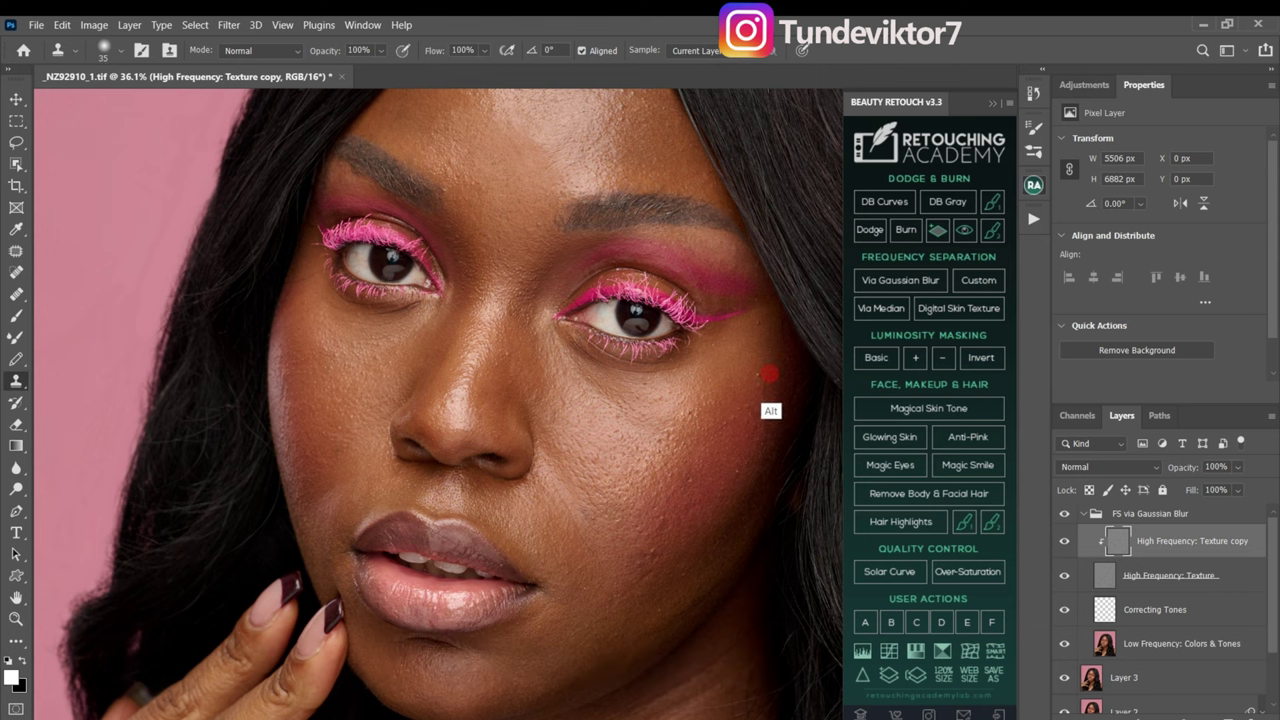
pyautogui.click(761, 376)
pyautogui.press('alt')
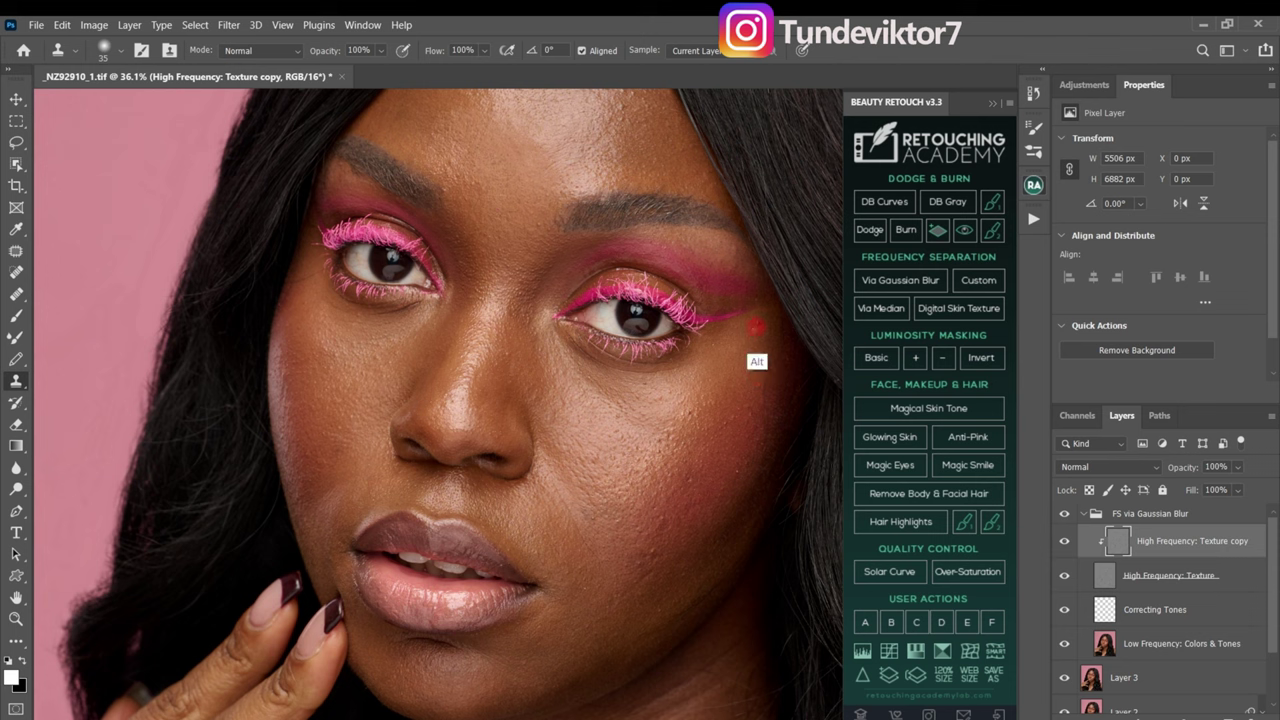
pyautogui.keyDown('alt'); pyautogui.click(767, 330); pyautogui.keyUp('alt')
pyautogui.moveTo(752, 330); pyautogui.dragTo(767, 338)
pyautogui.keyDown('alt'); pyautogui.click(766, 381); pyautogui.keyUp('alt')
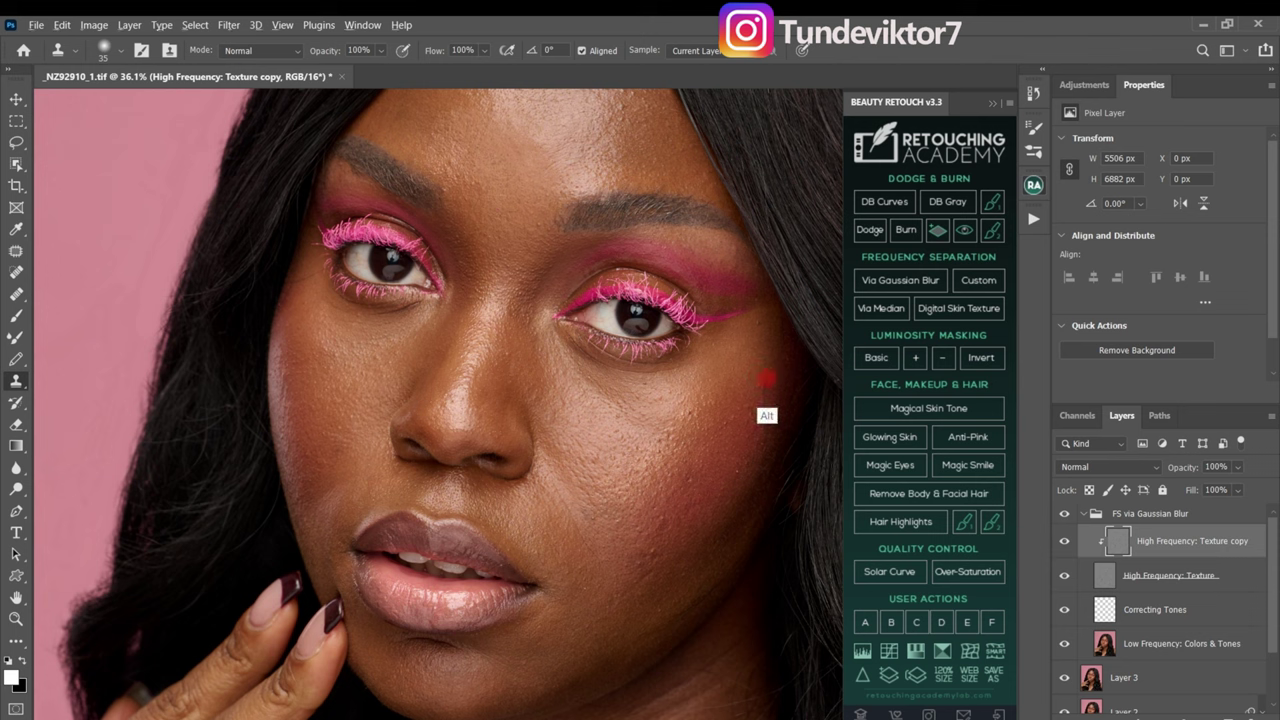
pyautogui.click(770, 342)
pyautogui.keyDown('alt'); pyautogui.click(768, 310); pyautogui.keyUp('alt')
pyautogui.click(759, 297)
# Clone smooth skin texture over the bumps on the cheek below the winged eyeliner on the High Frequency: Texture copy layer.
pyautogui.moveTo(731, 451); pyautogui.dragTo(709, 366)
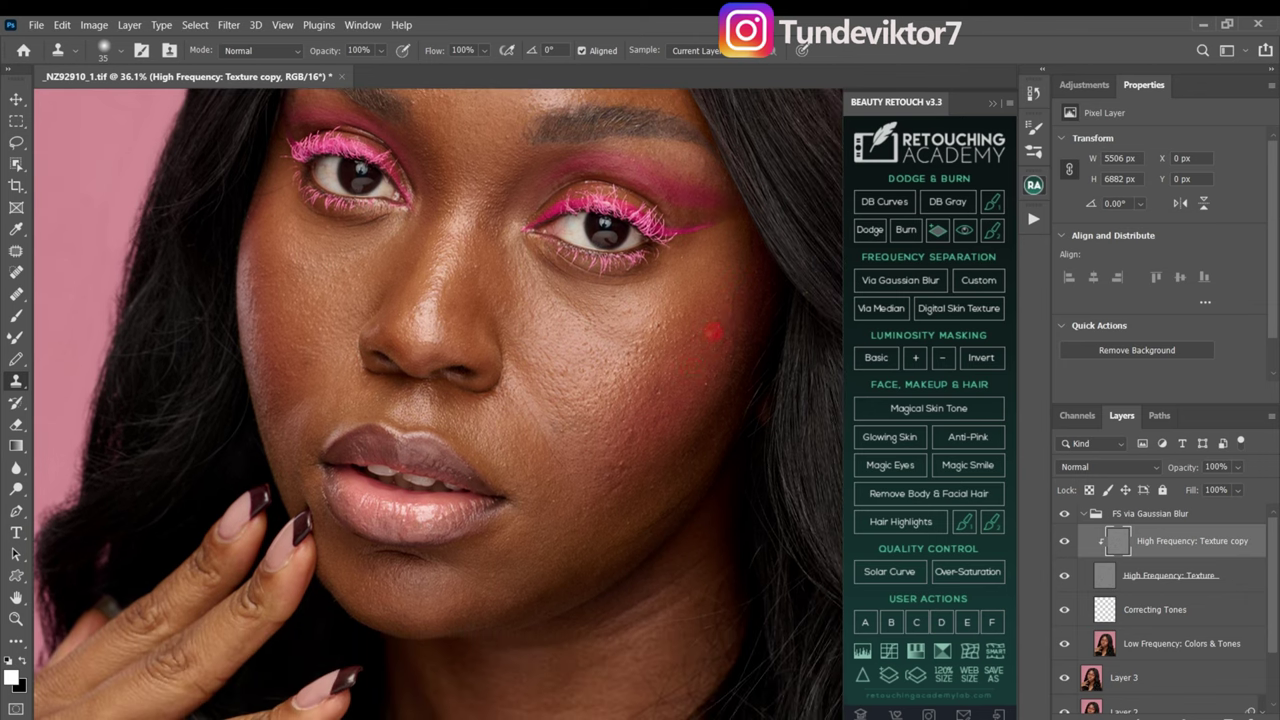
pyautogui.keyDown('alt'); pyautogui.click(688, 342); pyautogui.keyUp('alt')
pyautogui.keyDown('alt'); pyautogui.click(677, 323); pyautogui.keyUp('alt')
pyautogui.click(663, 323)
pyautogui.keyDown('alt'); pyautogui.click(722, 330); pyautogui.keyUp('alt')
pyautogui.scroll(-2, 760, 370)
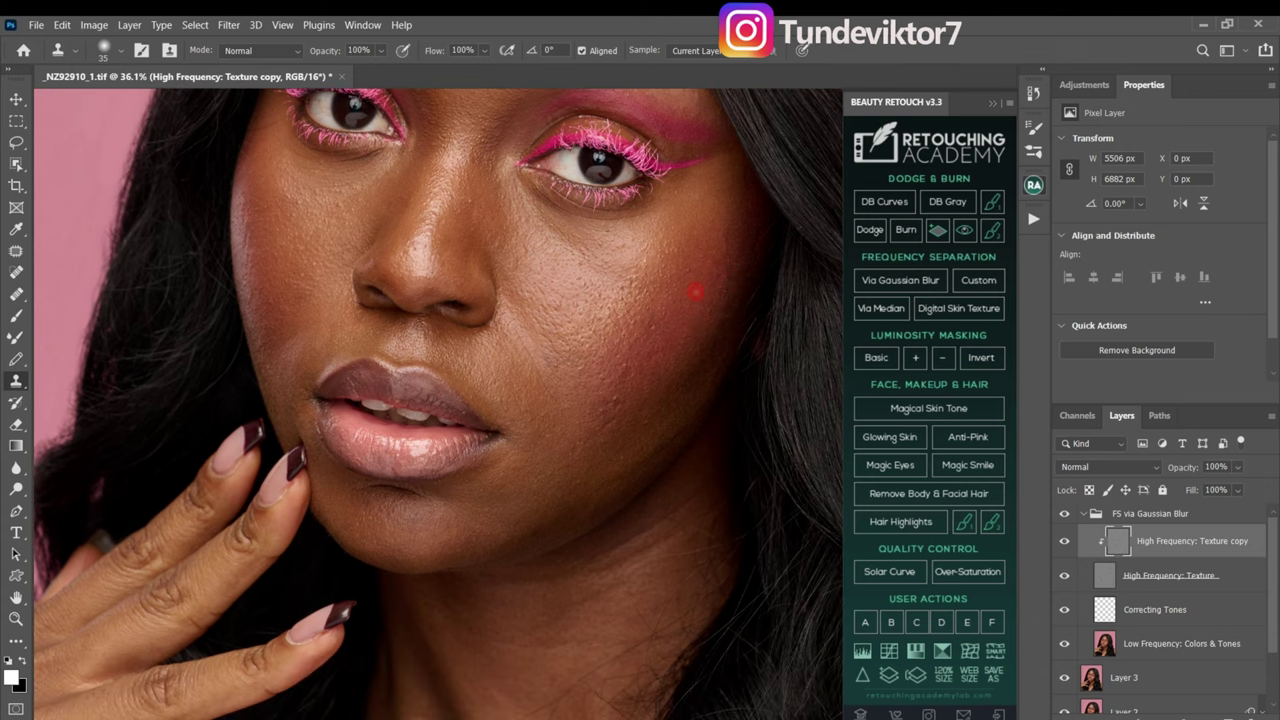
pyautogui.scroll(-1, 693, 331)
pyautogui.press('alt')
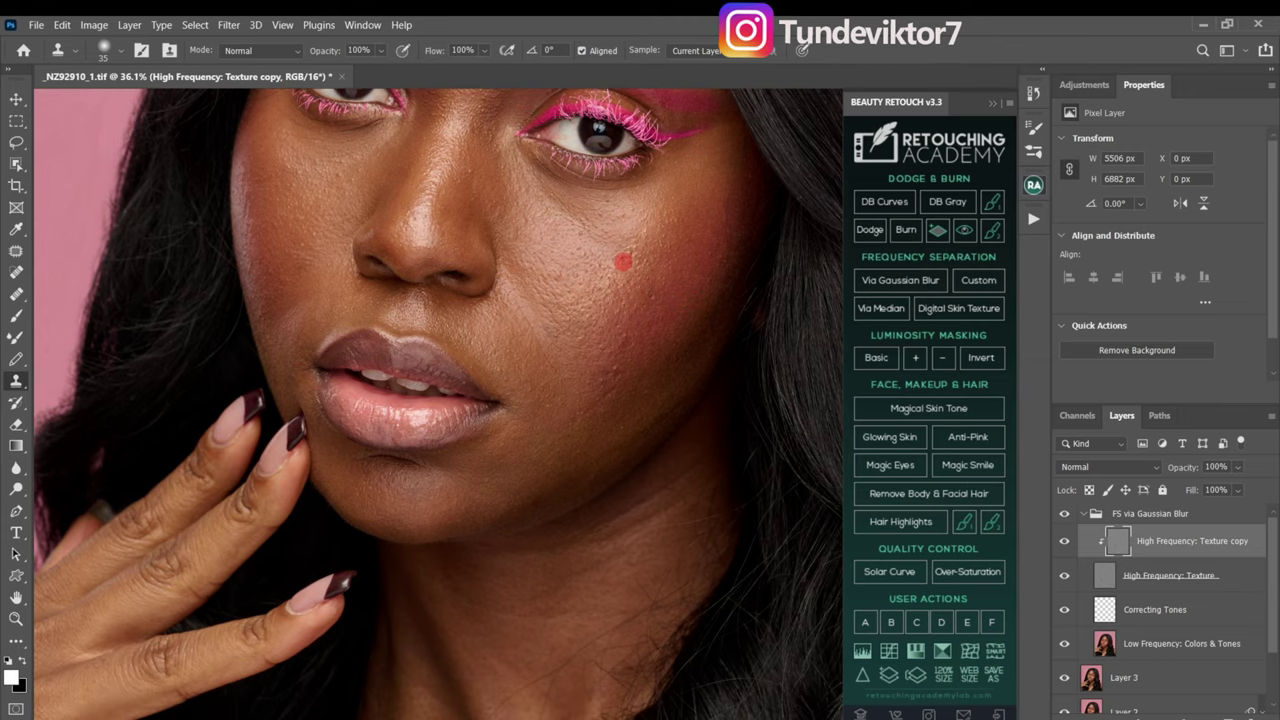
pyautogui.scroll(-1, 505, 378)
# Compare the skin with and without the High Frequency: Texture copy layer, and inspect the forehead, eyes and cheeks.
pyautogui.moveTo(482, 371); pyautogui.dragTo(534, 377)
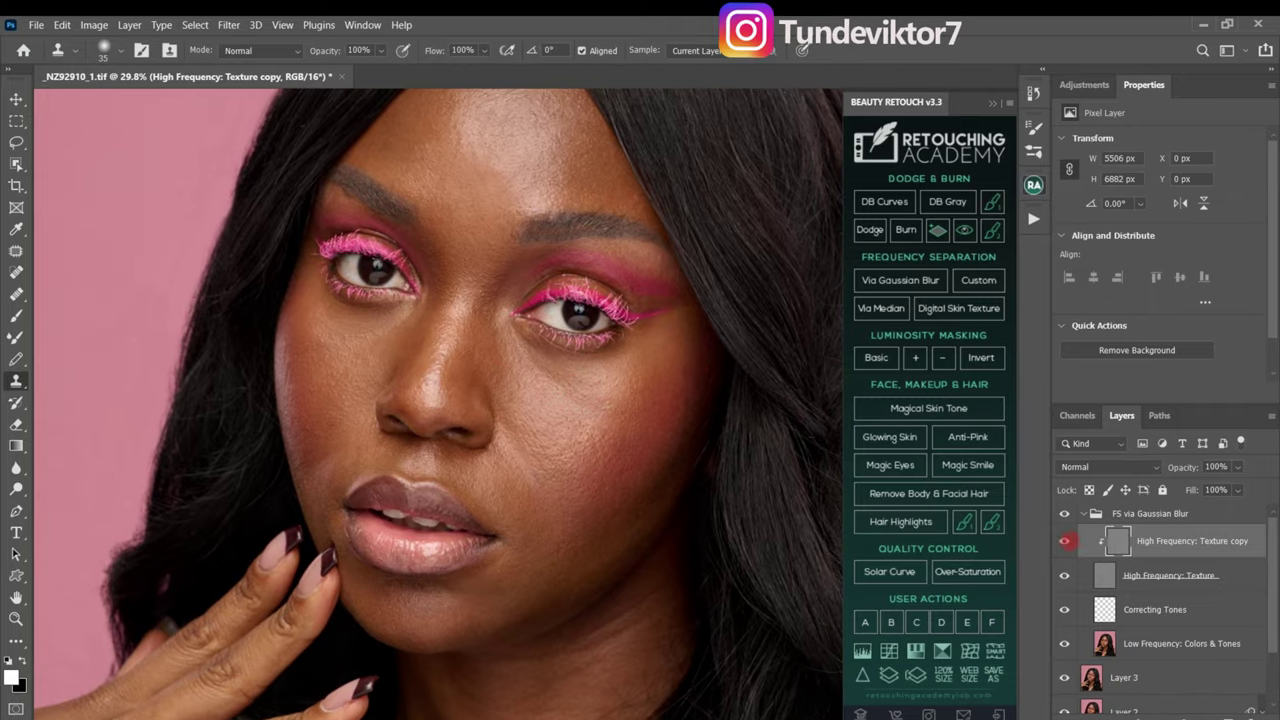
pyautogui.click(1066, 540)
pyautogui.click(1066, 540)
pyautogui.moveTo(484, 328); pyautogui.dragTo(512, 328)
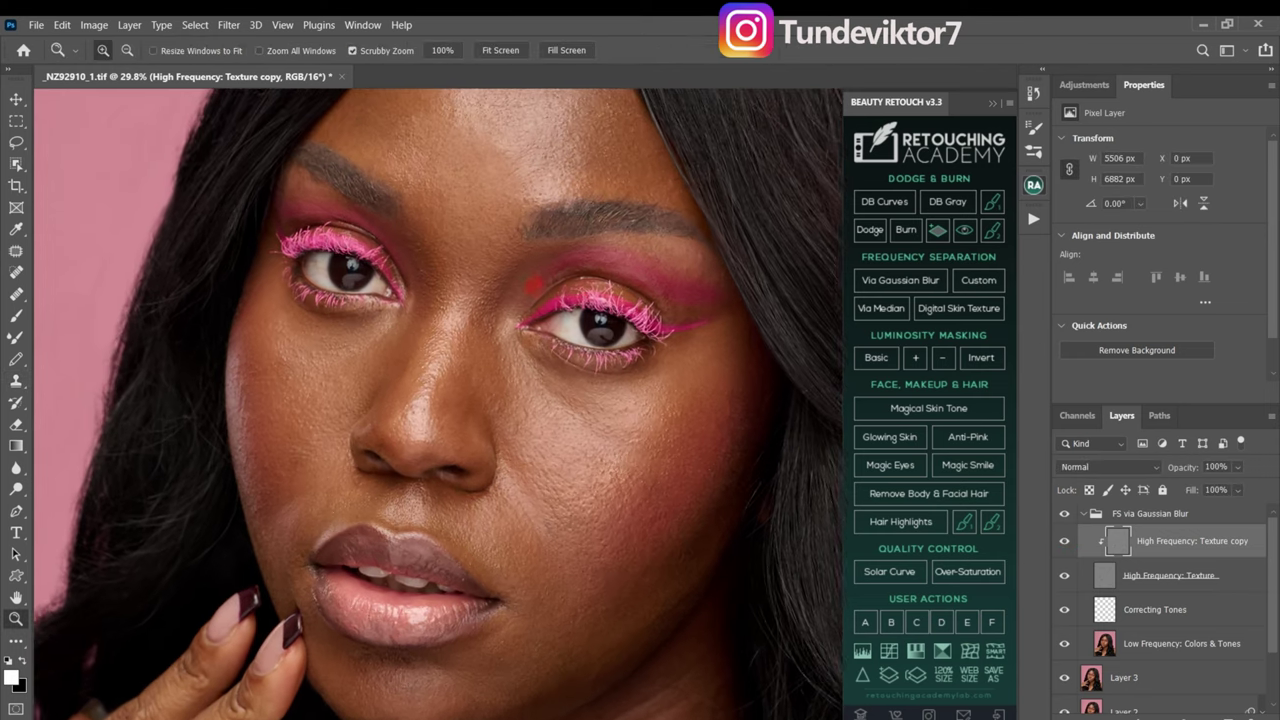
pyautogui.moveTo(532, 238); pyautogui.dragTo(492, 340)
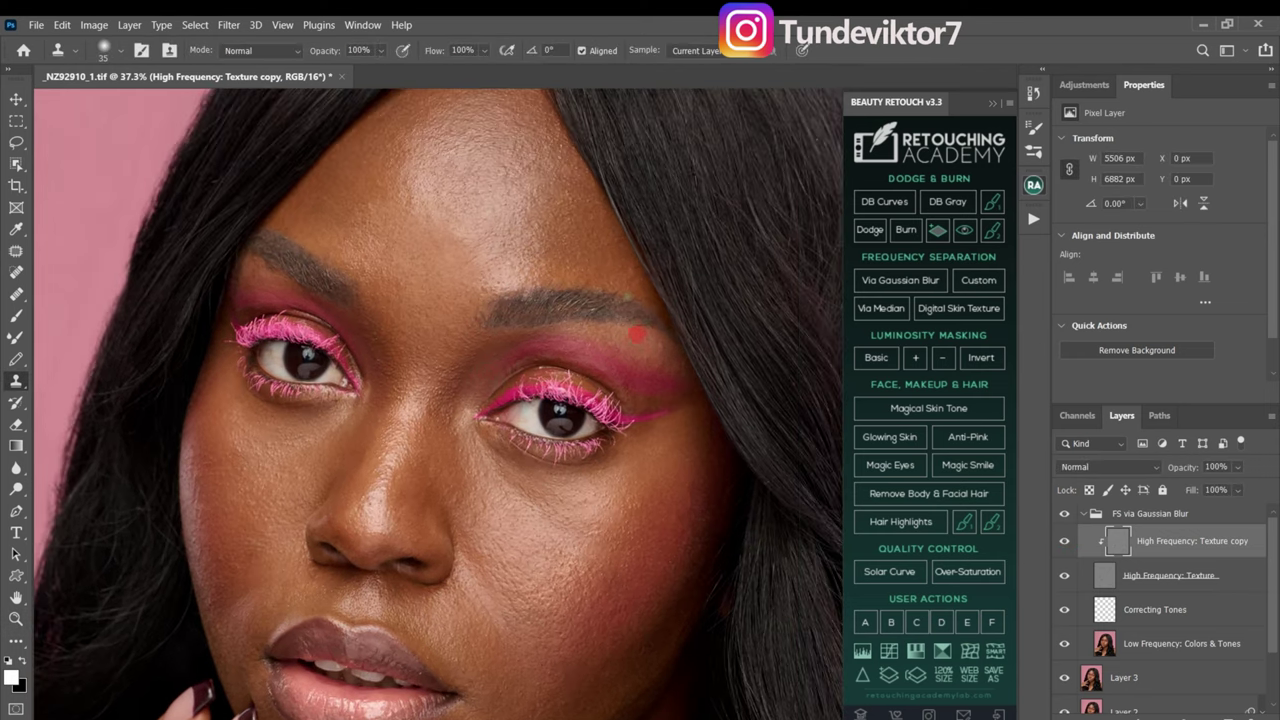
pyautogui.scroll(-2, 464, 292)
pyautogui.scroll(-2, 454, 218)
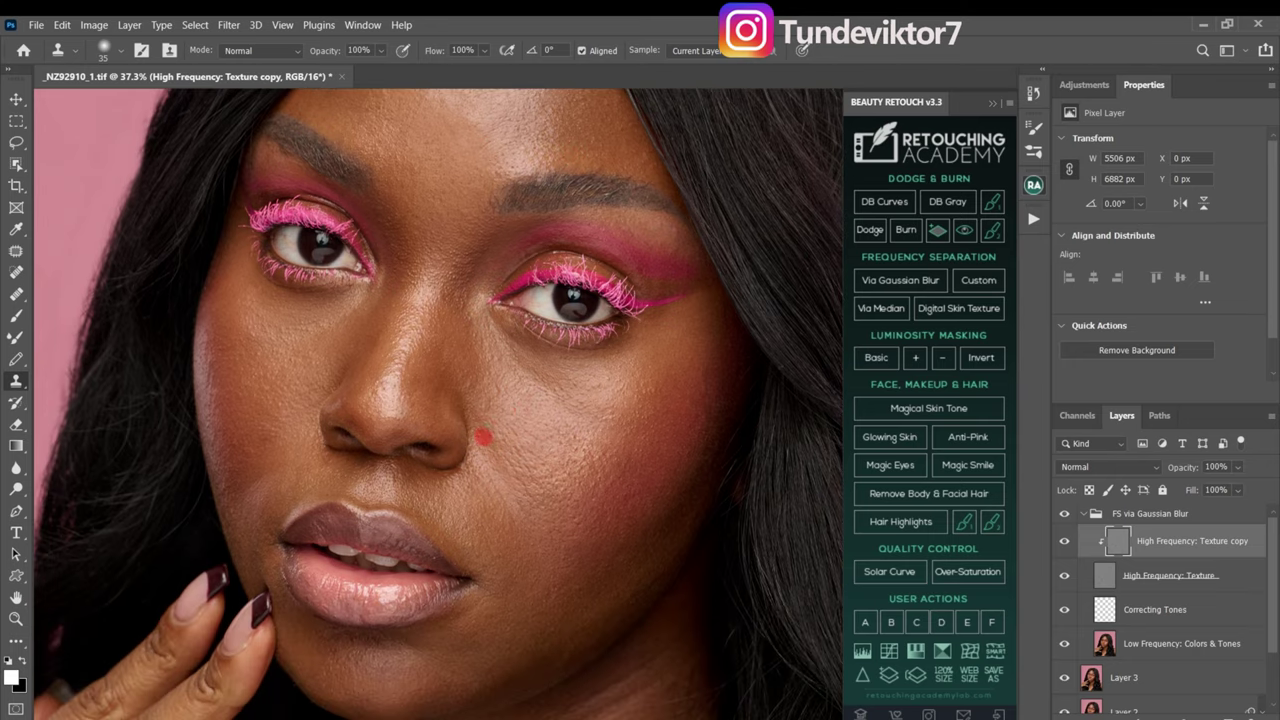
pyautogui.press('z')
pyautogui.moveTo(498, 455); pyautogui.dragTo(447, 455)
pyautogui.press('s')
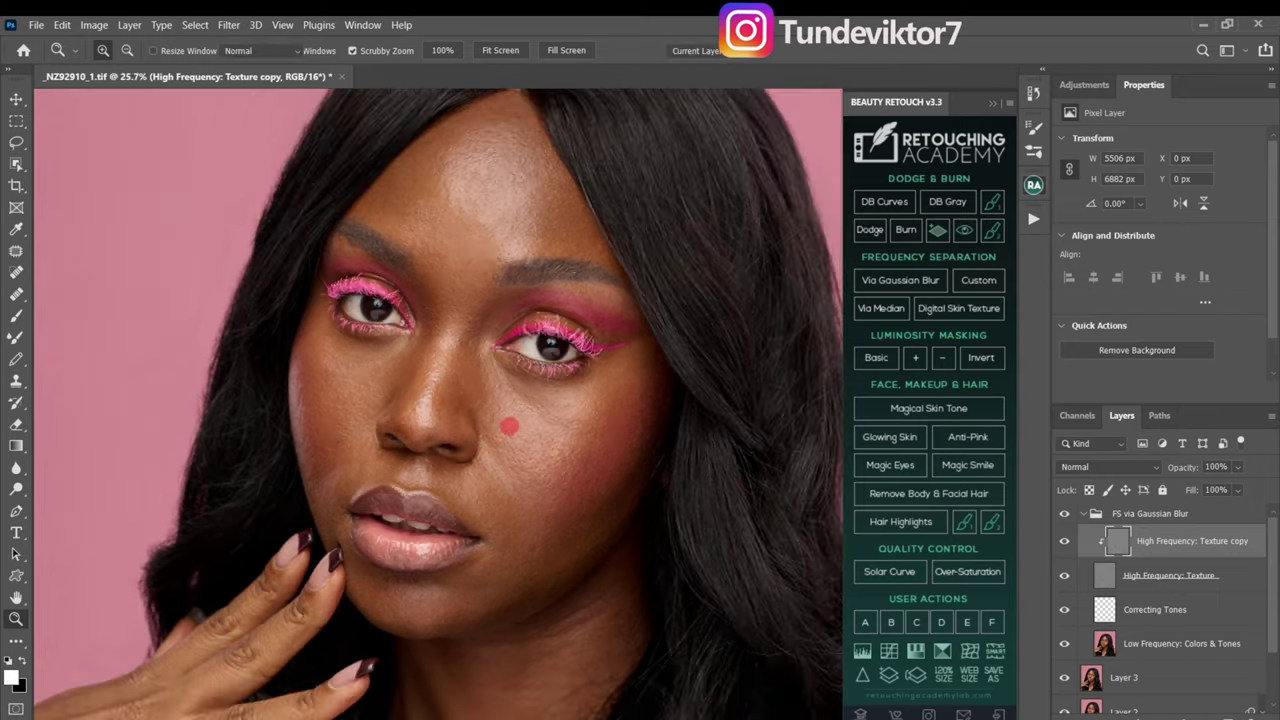
pyautogui.moveTo(509, 426); pyautogui.dragTo(454, 422)
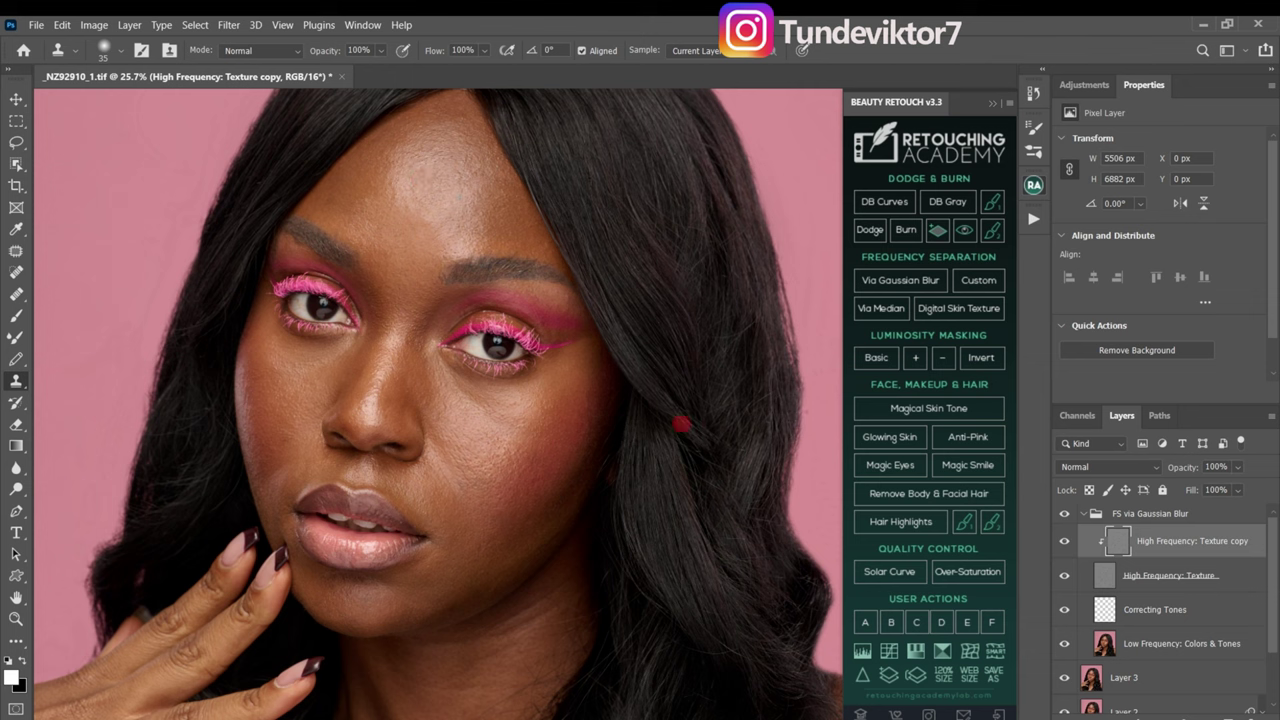
# Create the Beauty Retouch DB Curves setup above the frequency separation group and add a Levels adjustment with midtones at 0.84 to its visual aid.
pyautogui.click(1083, 514)
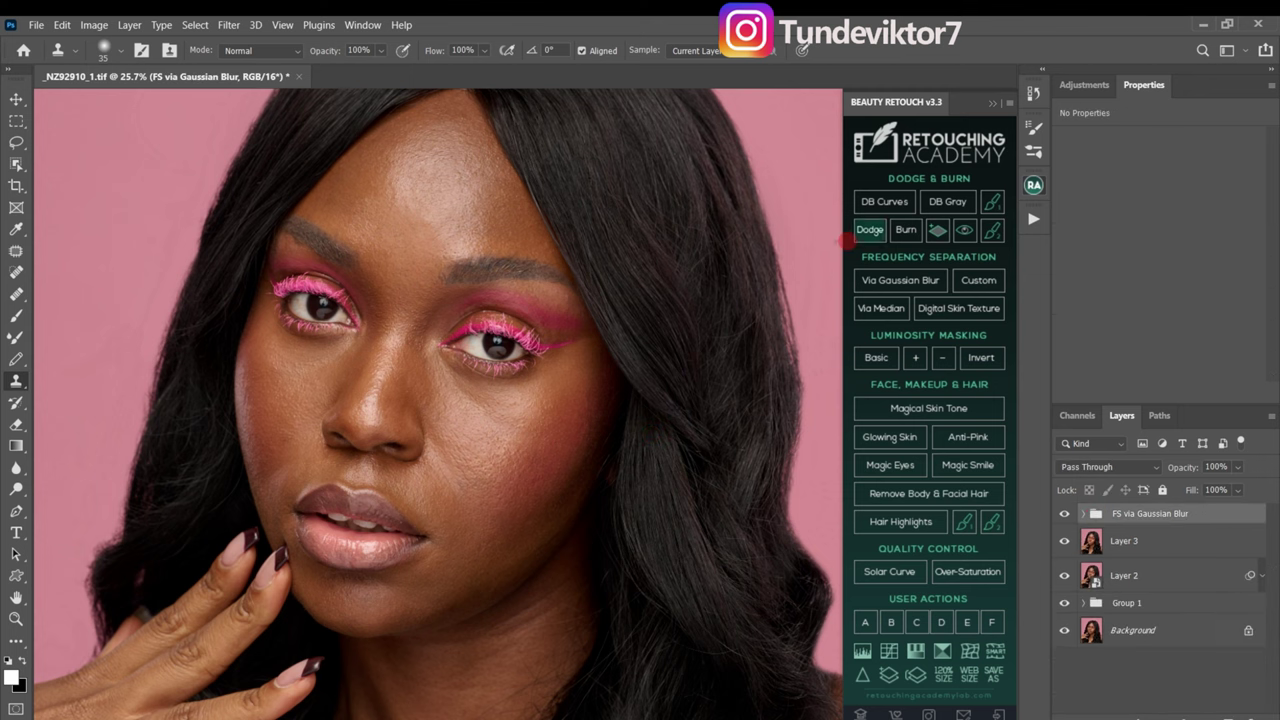
pyautogui.click(884, 203)
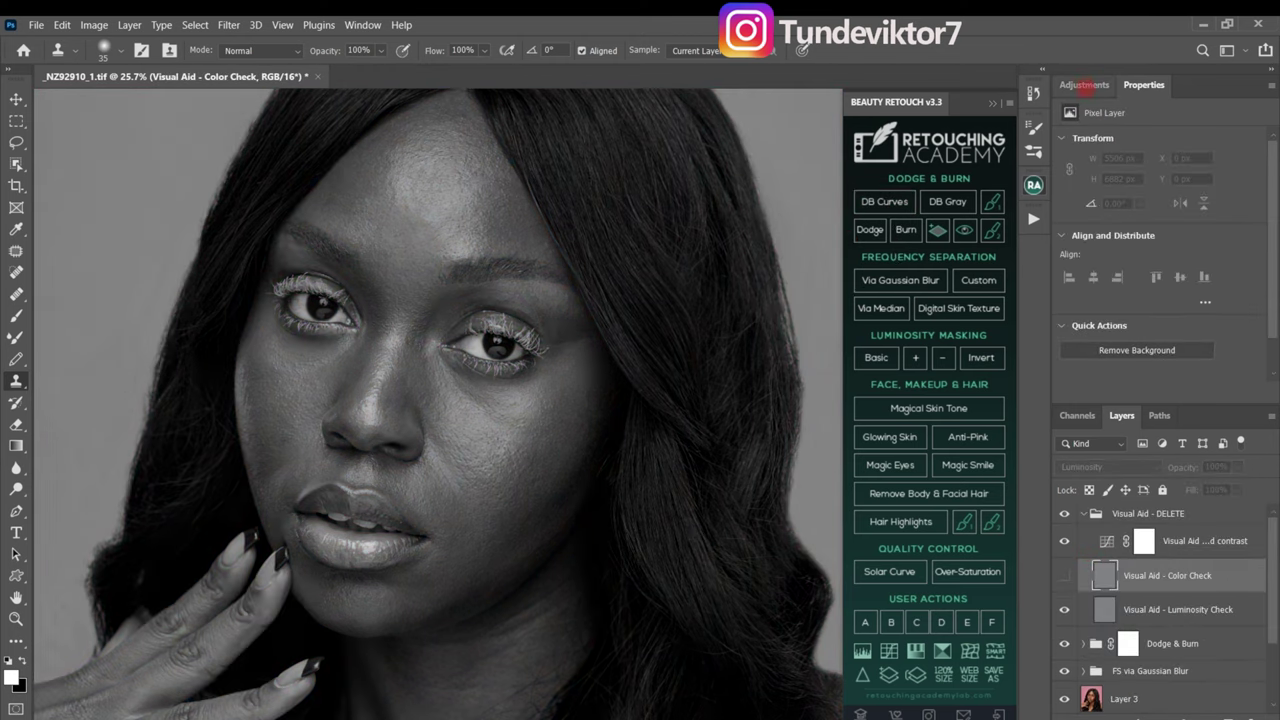
pyautogui.click(1118, 122)
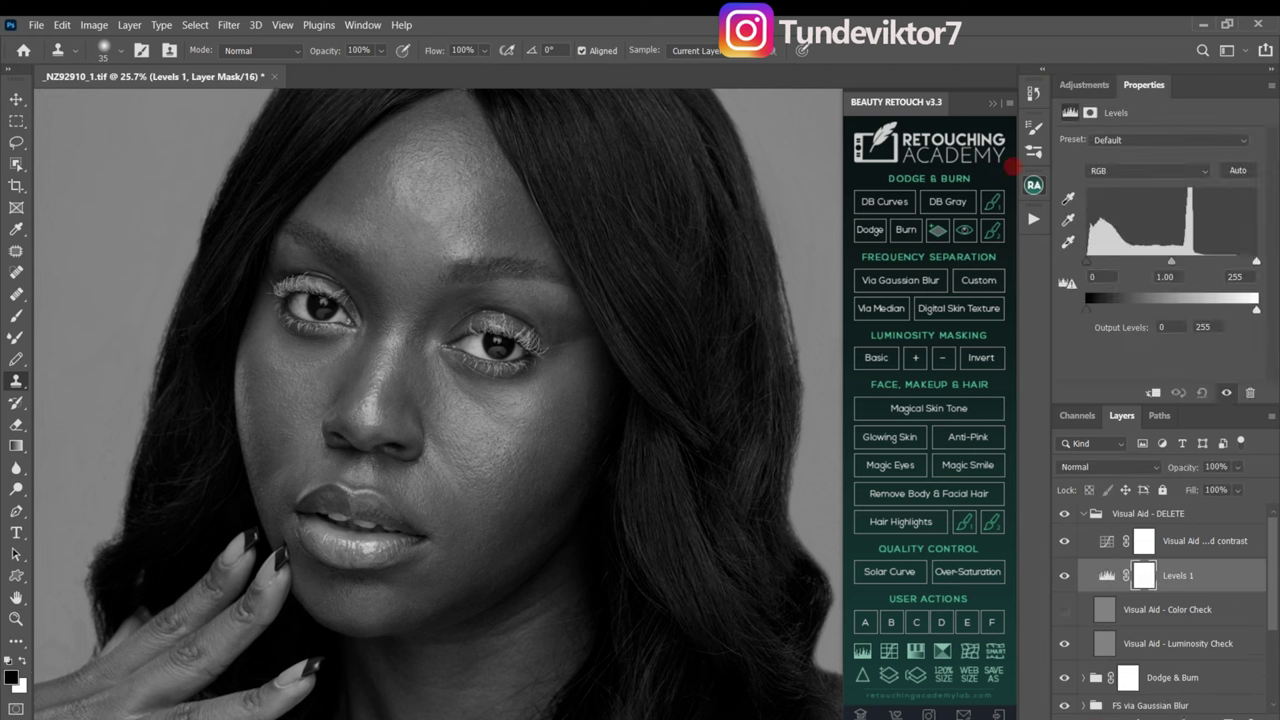
pyautogui.moveTo(1171, 260); pyautogui.dragTo(1182, 260)
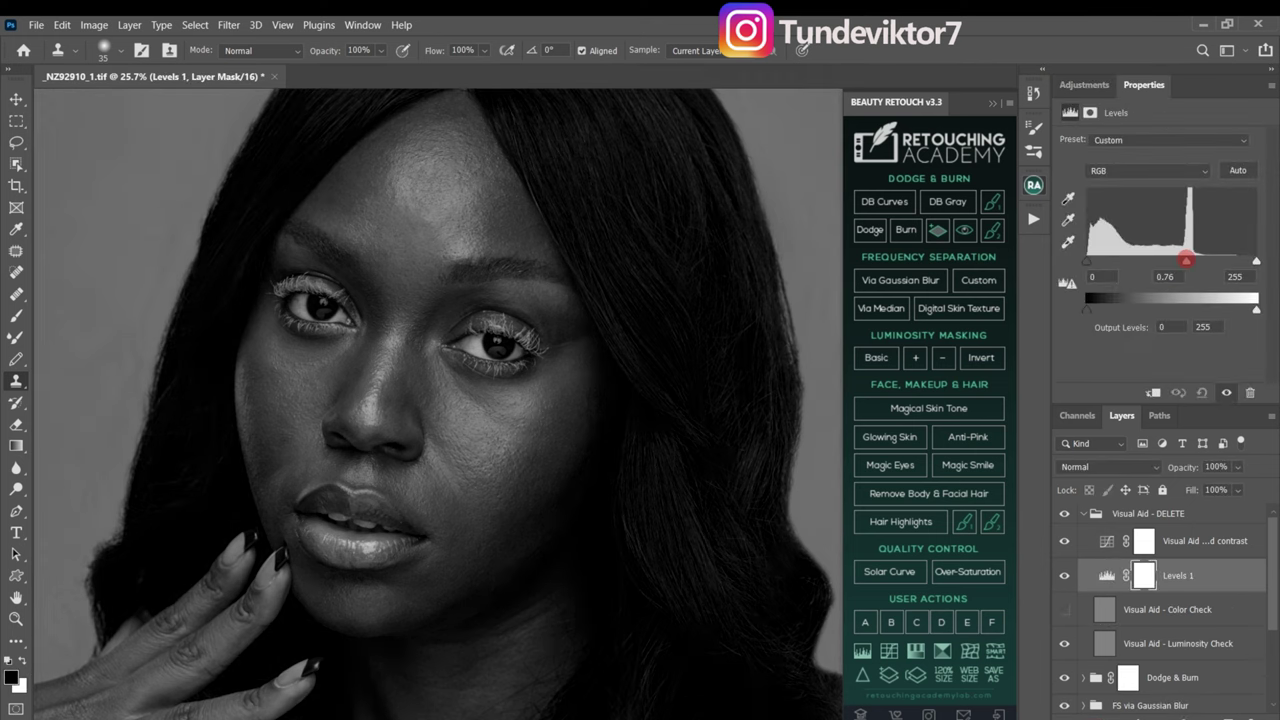
pyautogui.moveTo(1182, 260); pyautogui.dragTo(1180, 260)
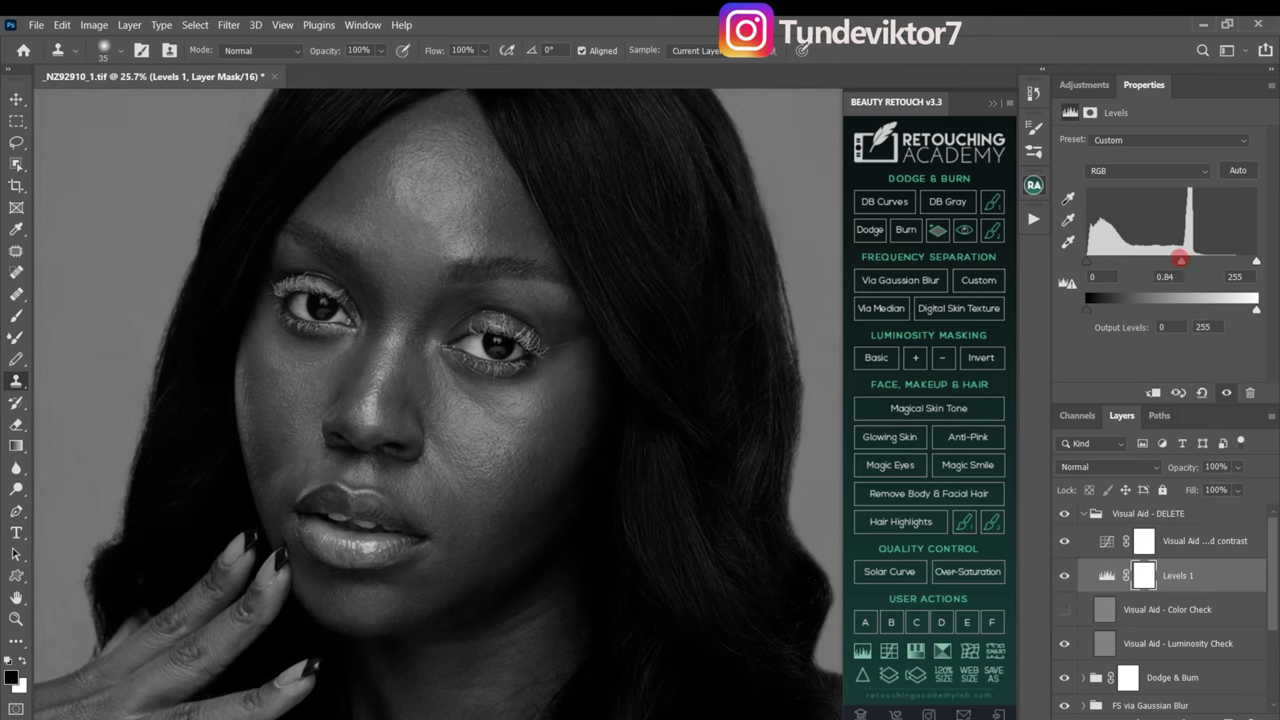
# Collapse the Visual Aid - DELETE group, expand the Dodge & Burn group and get a closer view of the face.
pyautogui.click(1082, 513)
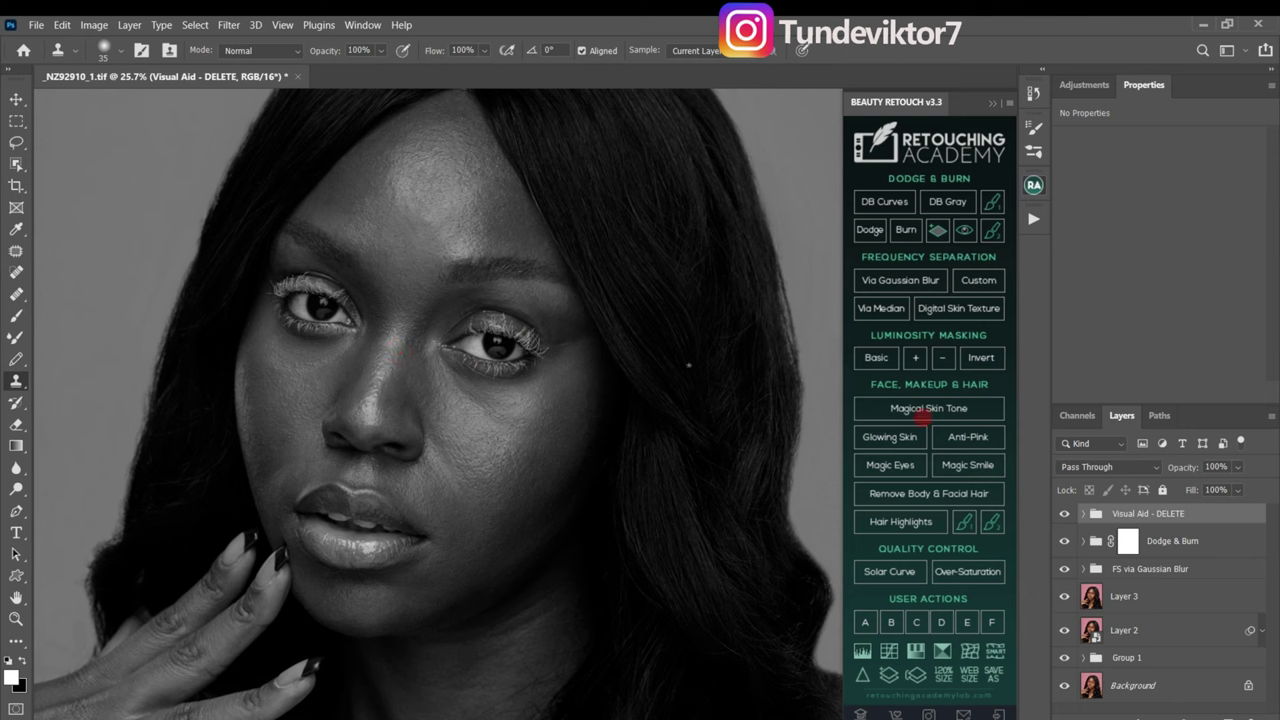
pyautogui.click(1083, 541)
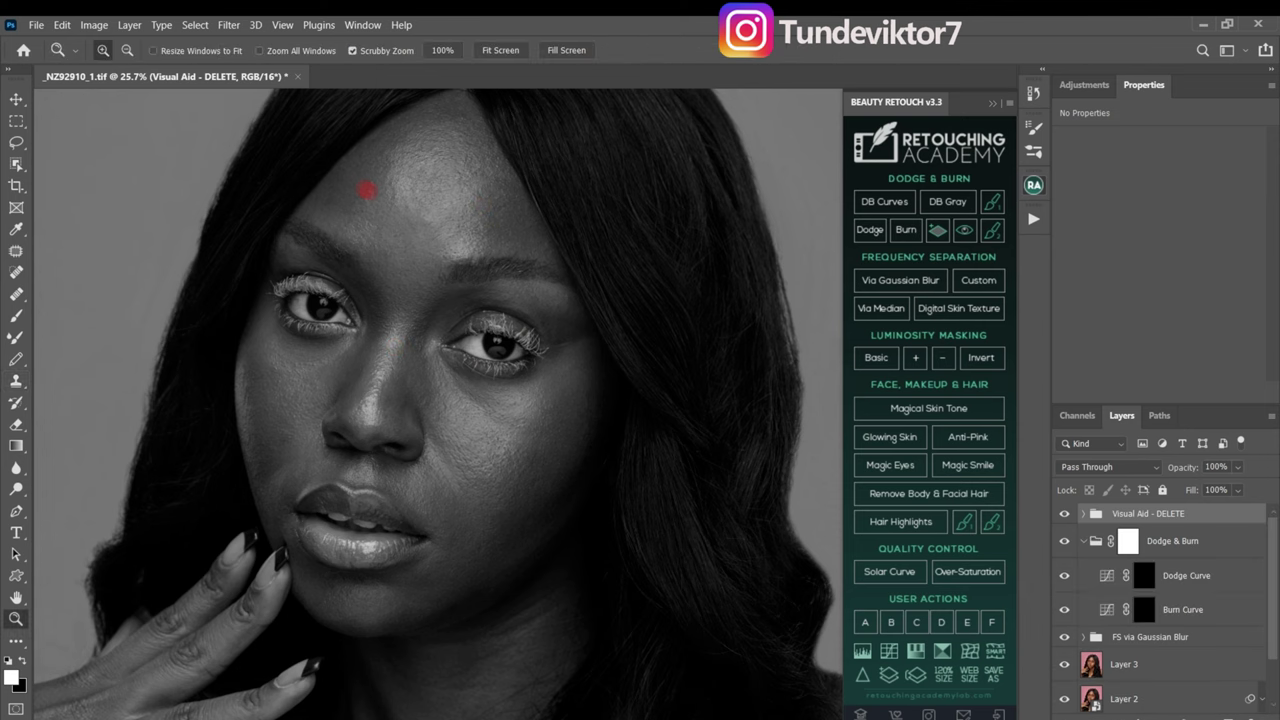
pyautogui.press('z')
pyautogui.moveTo(366, 191); pyautogui.dragTo(391, 200)
pyautogui.moveTo(444, 253); pyautogui.dragTo(410, 239)
pyautogui.press('s')
pyautogui.moveTo(442, 306)
pyautogui.mouseDown()
pyautogui.moveTo(466, 274)
pyautogui.moveTo(434, 229)
pyautogui.mouseUp()
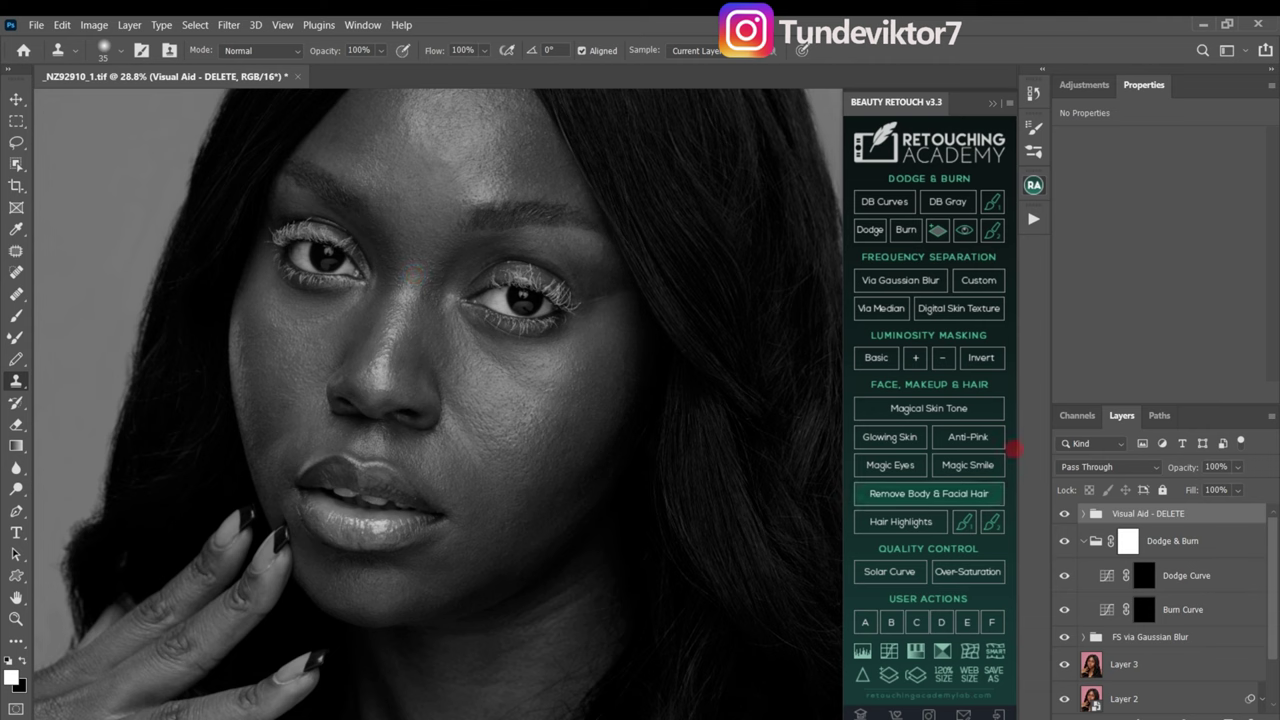
# Add a new layer above the Visual Aid - DELETE group and reduce the Brush to size 40.
pyautogui.hotkey('ctrl', 'shift', 'alt', 'n')
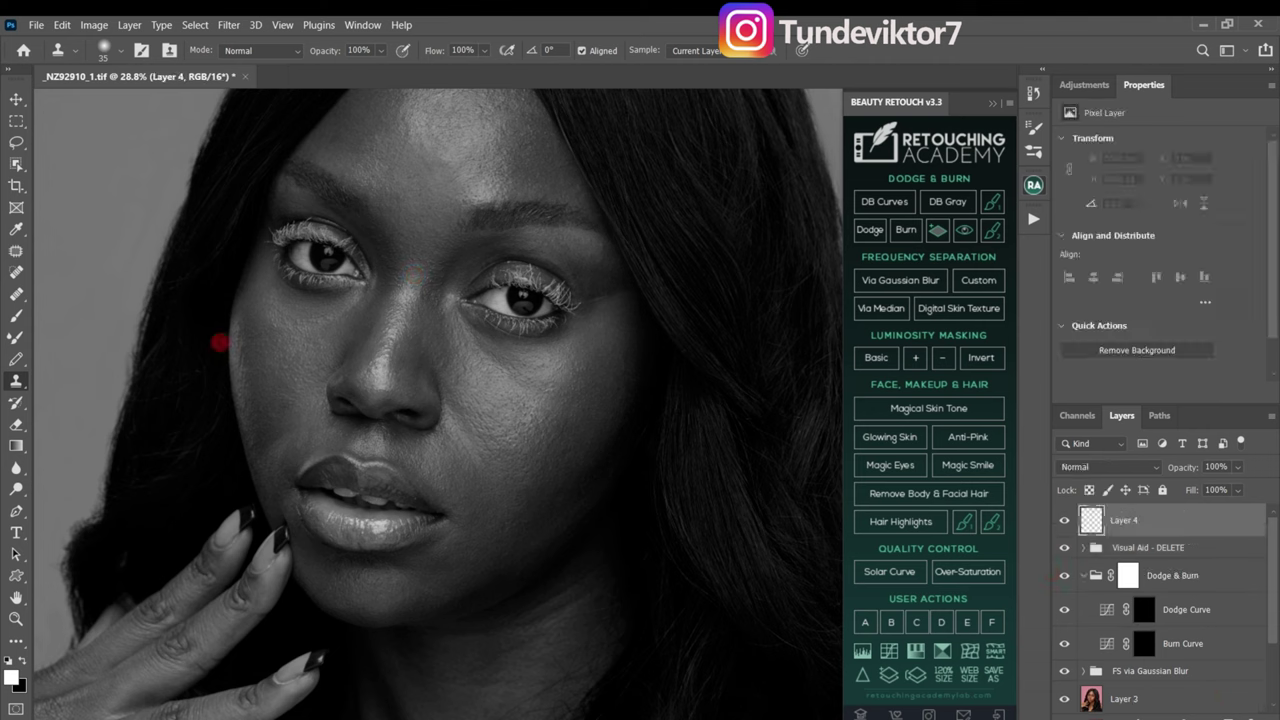
pyautogui.click(16, 337)
pyautogui.click(18, 314)
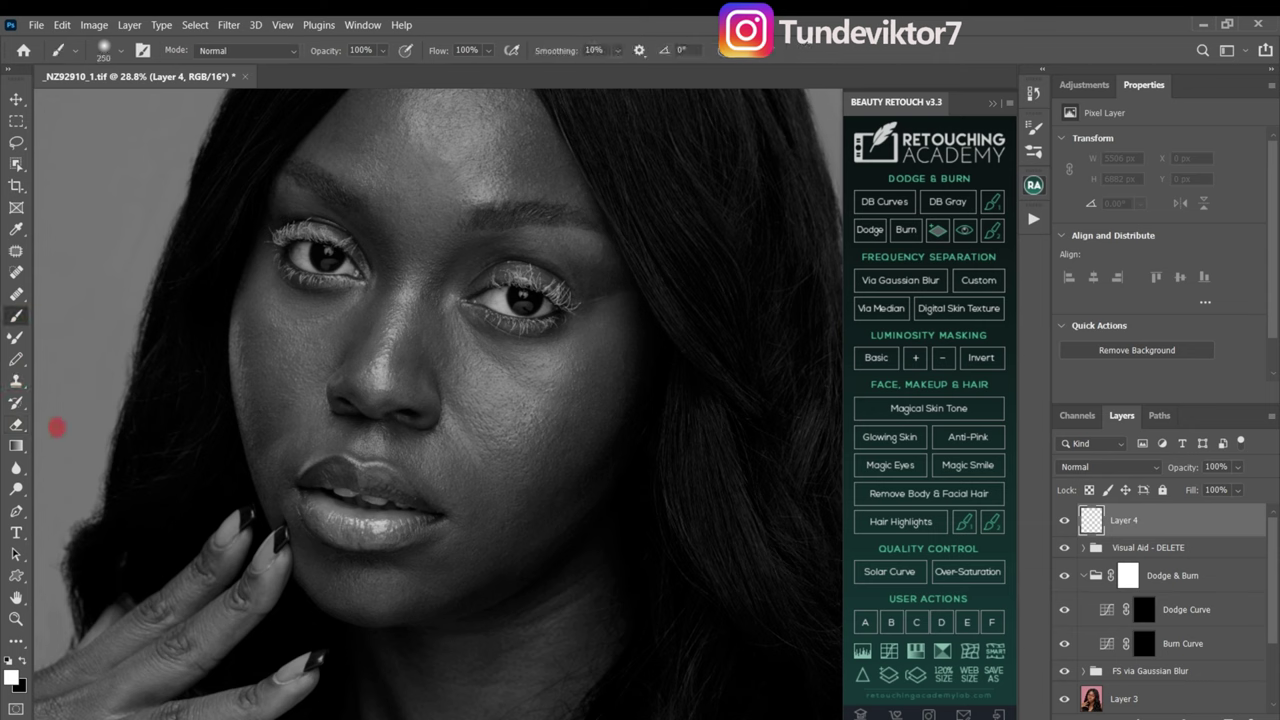
pyautogui.press('[')
pyautogui.press('[')
pyautogui.press('[')
pyautogui.press('[')
pyautogui.press('[')
pyautogui.press('[')
pyautogui.press('[')
pyautogui.press('[')
pyautogui.press('[')
# Outline the uneven dark patches under both eyes and beside the nose in white on the new layer.
pyautogui.moveTo(455, 318)
pyautogui.mouseDown()
pyautogui.moveTo(483, 367)
pyautogui.moveTo(525, 394)
pyautogui.moveTo(556, 388)
pyautogui.moveTo(539, 346)
pyautogui.moveTo(577, 324)
pyautogui.moveTo(452, 308)
pyautogui.mouseUp()
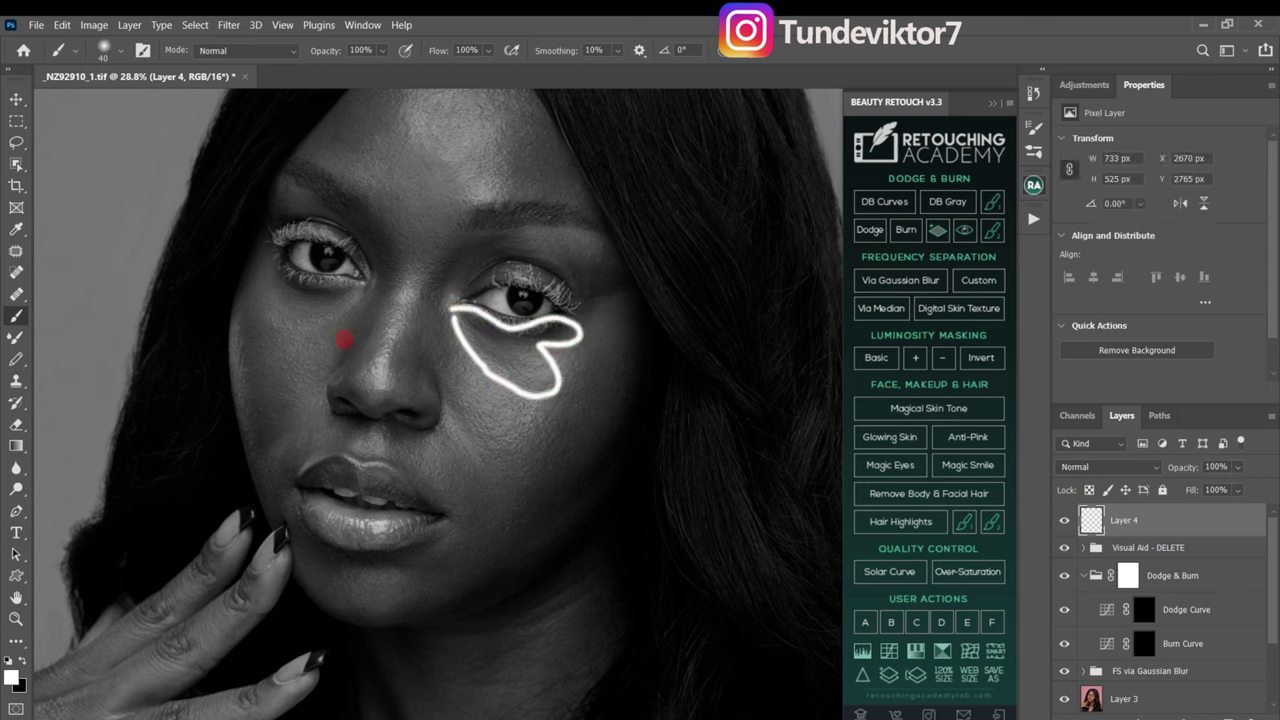
pyautogui.moveTo(343, 341)
pyautogui.mouseDown()
pyautogui.moveTo(371, 326)
pyautogui.moveTo(343, 352)
pyautogui.moveTo(339, 340)
pyautogui.mouseUp()
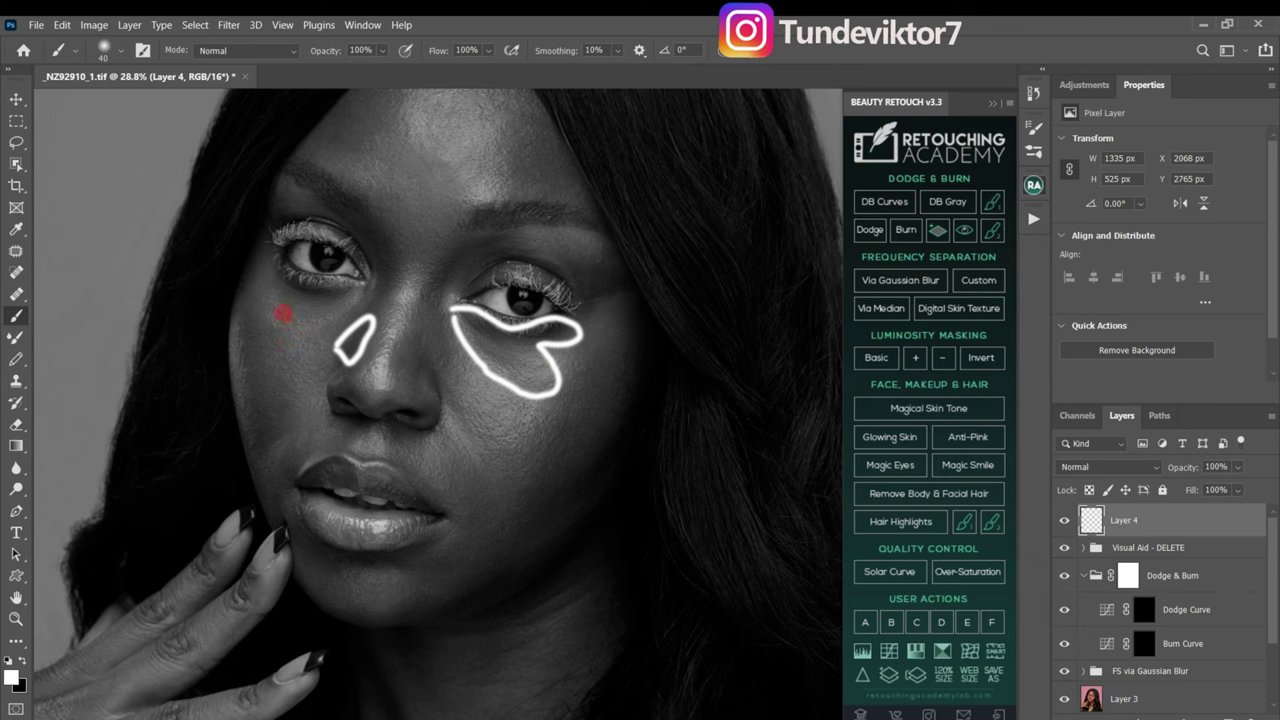
pyautogui.moveTo(266, 290)
pyautogui.mouseDown()
pyautogui.moveTo(339, 317)
pyautogui.moveTo(361, 297)
pyautogui.moveTo(285, 289)
pyautogui.mouseUp()
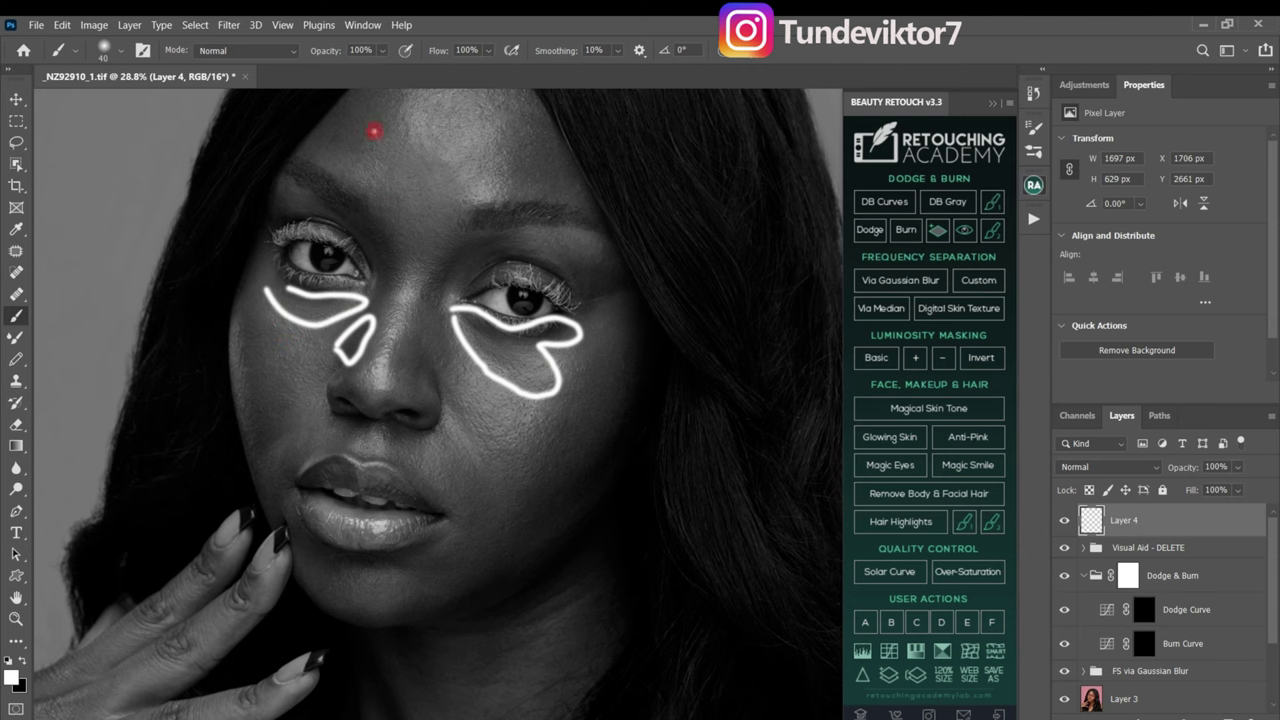
# Outline the dark patches on the forehead and the nose bridge in white, and delete the marking layer.
pyautogui.moveTo(373, 131)
pyautogui.mouseDown()
pyautogui.moveTo(386, 149)
pyautogui.moveTo(391, 120)
pyautogui.moveTo(478, 124)
pyautogui.moveTo(445, 118)
pyautogui.mouseUp()
pyautogui.scroll(2, 417, 127)
pyautogui.moveTo(488, 238)
pyautogui.mouseDown()
pyautogui.moveTo(545, 224)
pyautogui.moveTo(520, 210)
pyautogui.mouseUp()
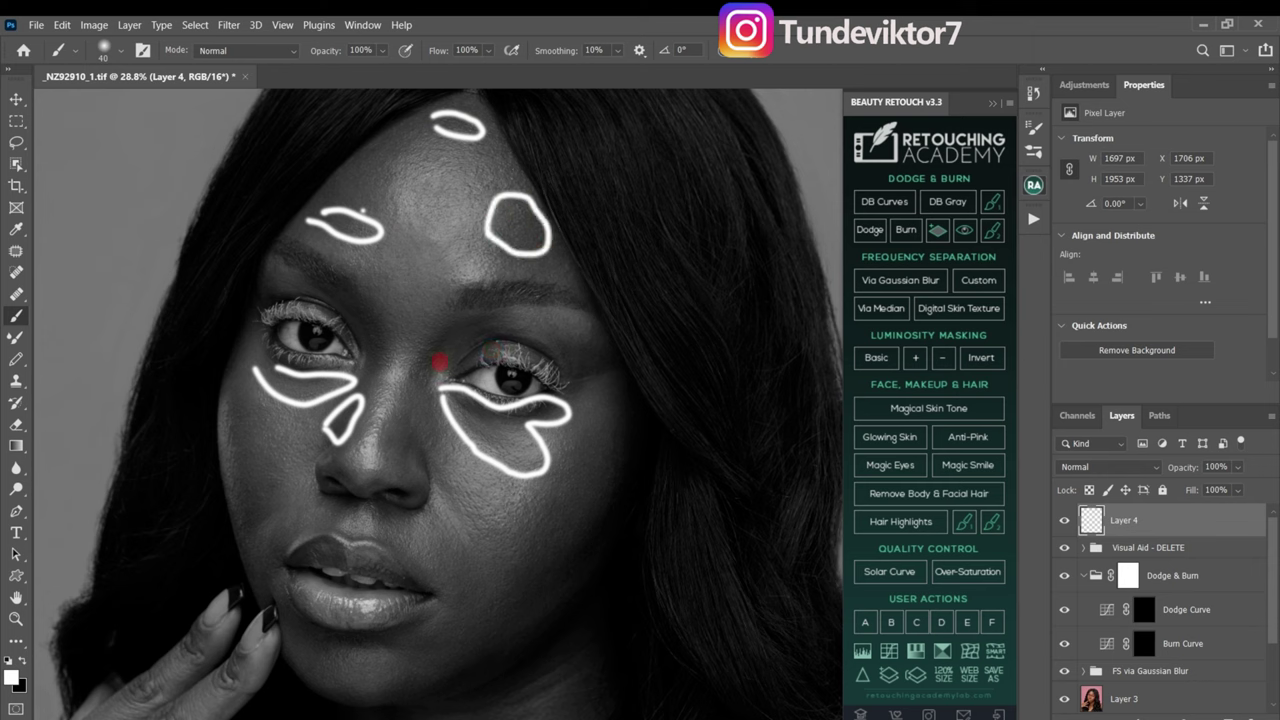
pyautogui.moveTo(406, 368)
pyautogui.mouseDown()
pyautogui.moveTo(463, 322)
pyautogui.moveTo(424, 388)
pyautogui.mouseUp()
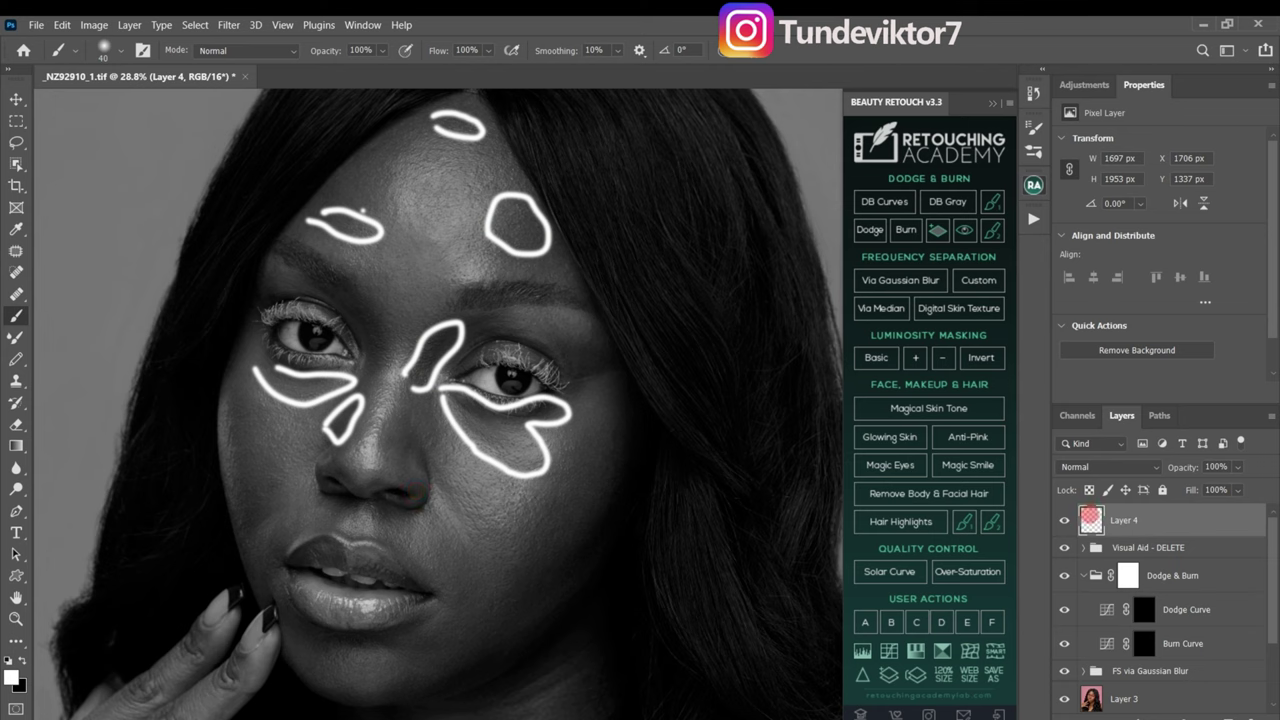
pyautogui.moveTo(1195, 573); pyautogui.dragTo(1255, 718)
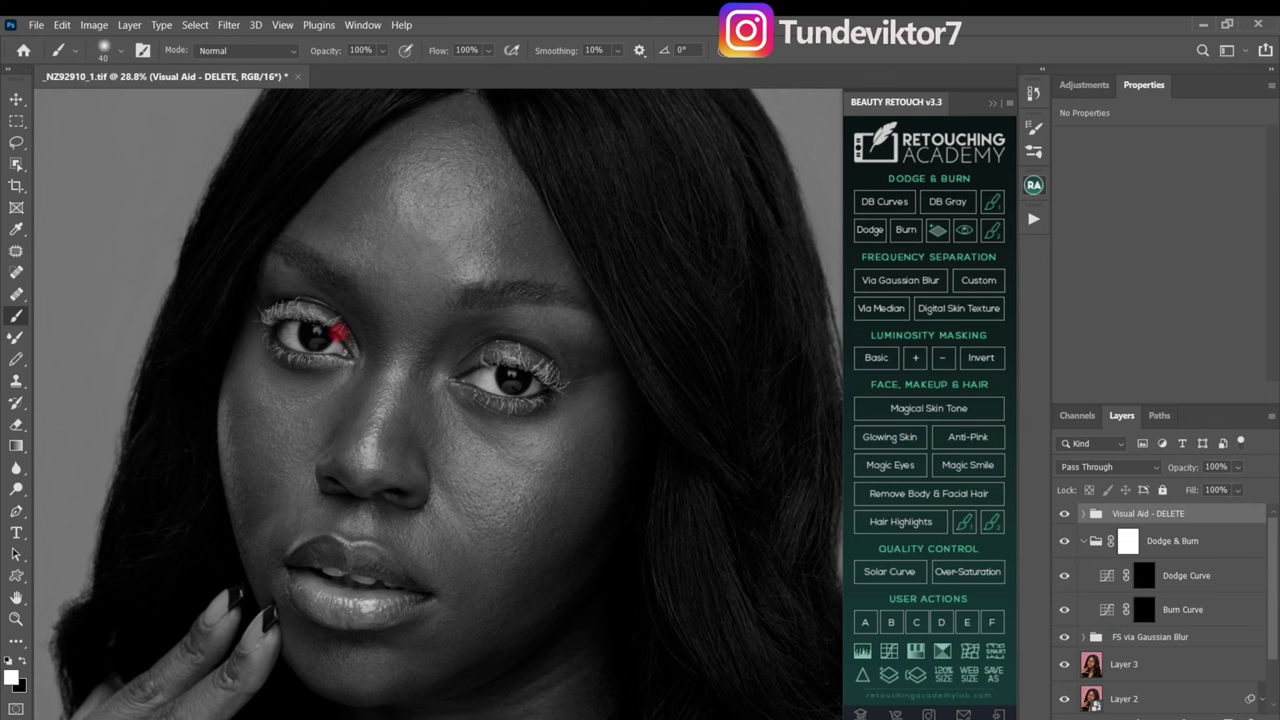
# Target the Dodge Curve mask and set up a Soft Round brush with white foreground and 2% flow.
pyautogui.click(1143, 575)
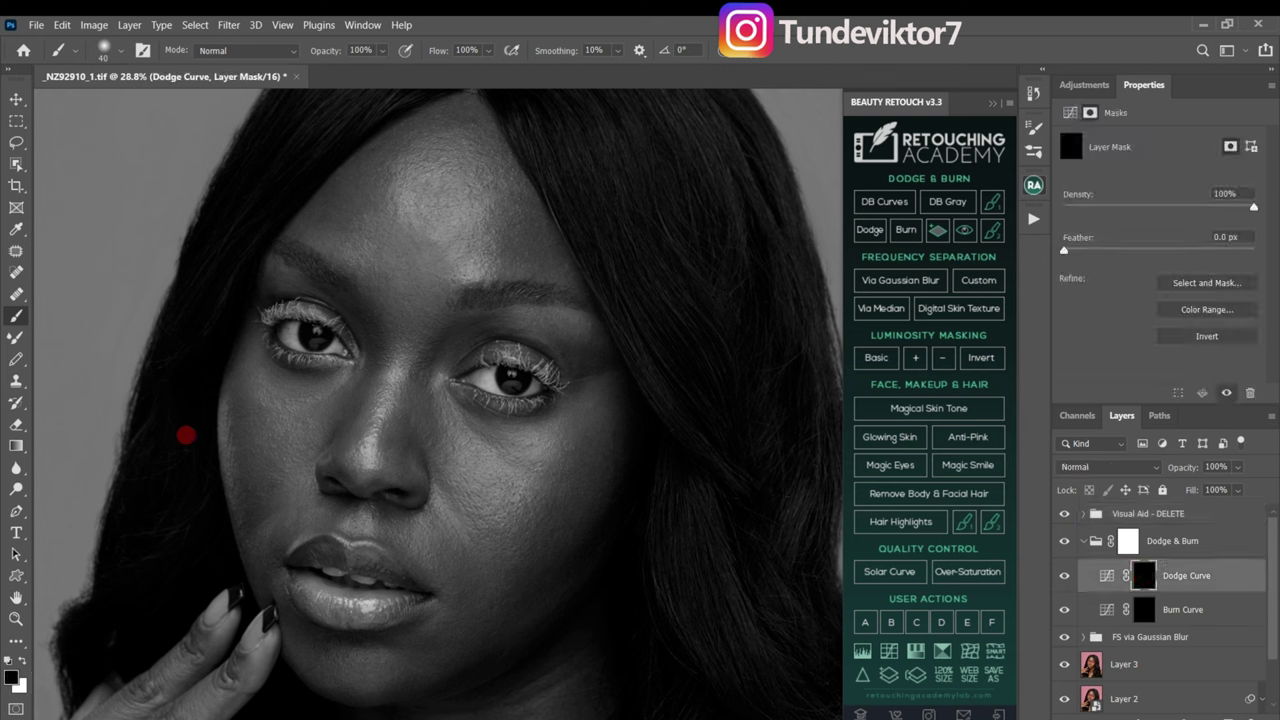
pyautogui.click(8, 661)
pyautogui.click(22, 661)
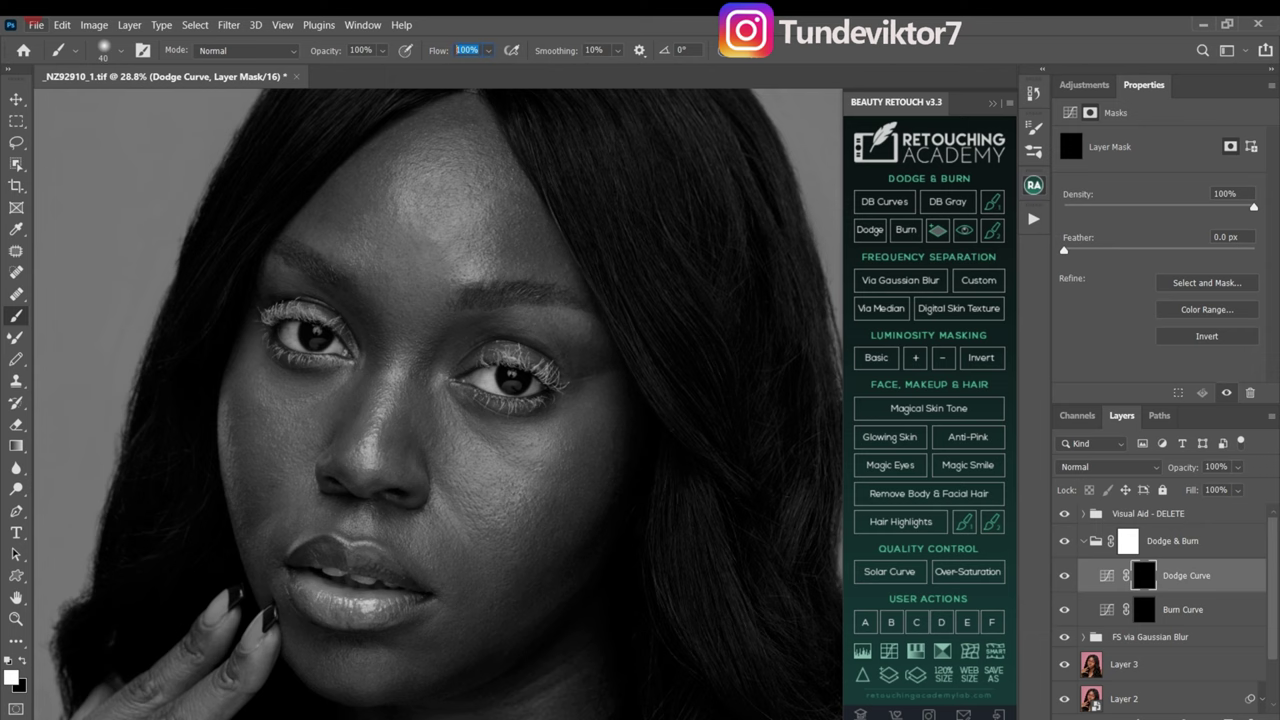
pyautogui.write('2')
pyautogui.click(105, 48)
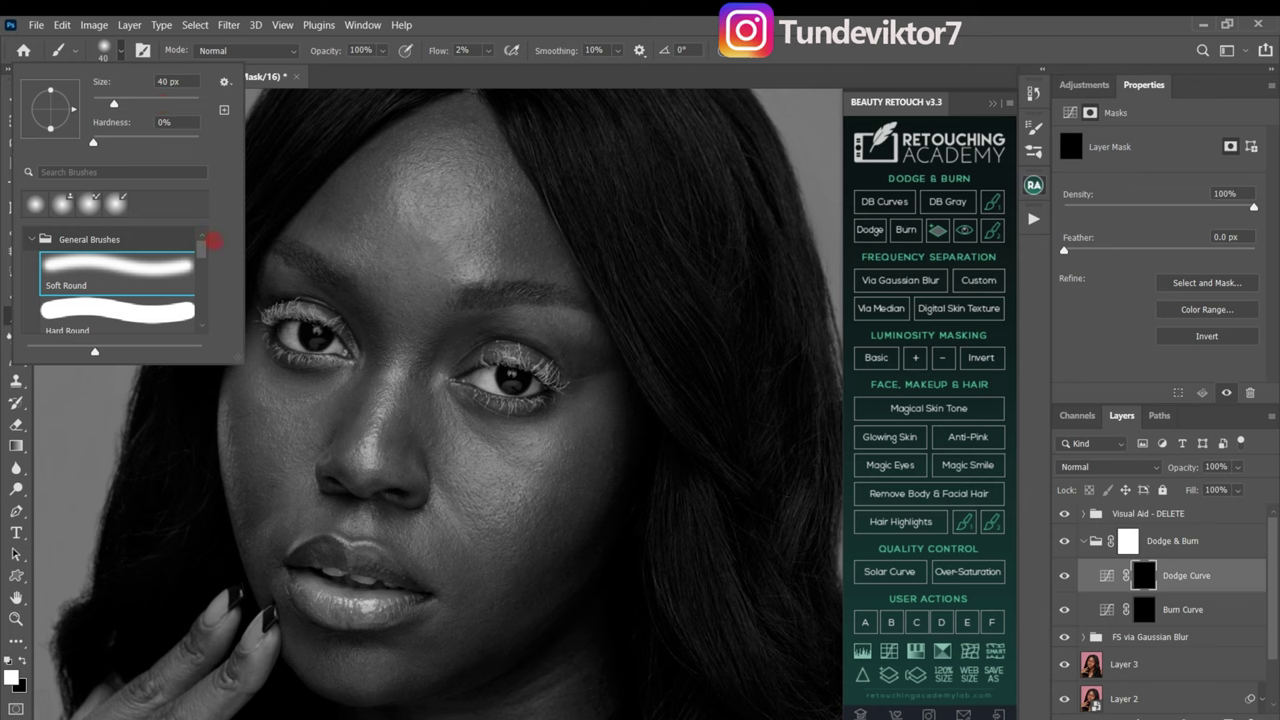
pyautogui.press('Return')
# Set the brush size to 90 for dodging the dark area under the eye on the Dodge Curve mask.
pyautogui.press(']')
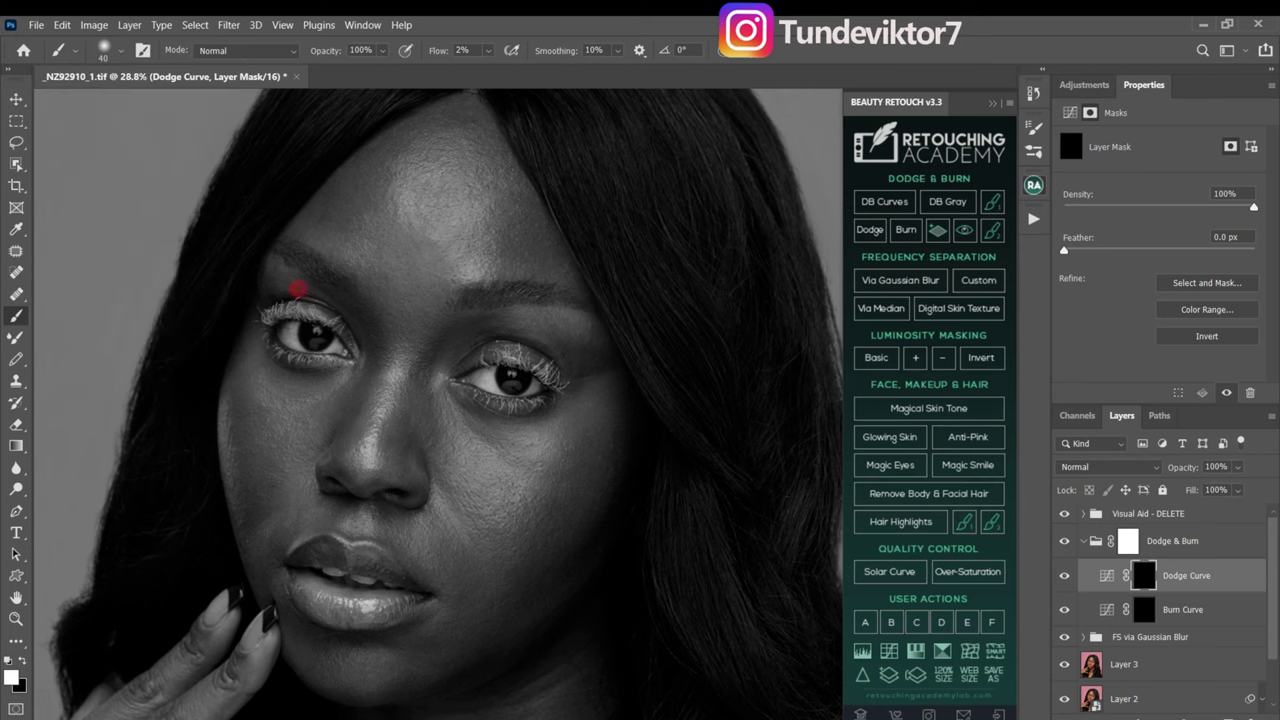
pyautogui.press(']')
pyautogui.press(']')
pyautogui.press(']')
pyautogui.press(']')
pyautogui.press(']')
pyautogui.press(']')
pyautogui.press(']')
pyautogui.press(']')
pyautogui.press(']')
pyautogui.press('[')
pyautogui.press('[')
pyautogui.press('[')
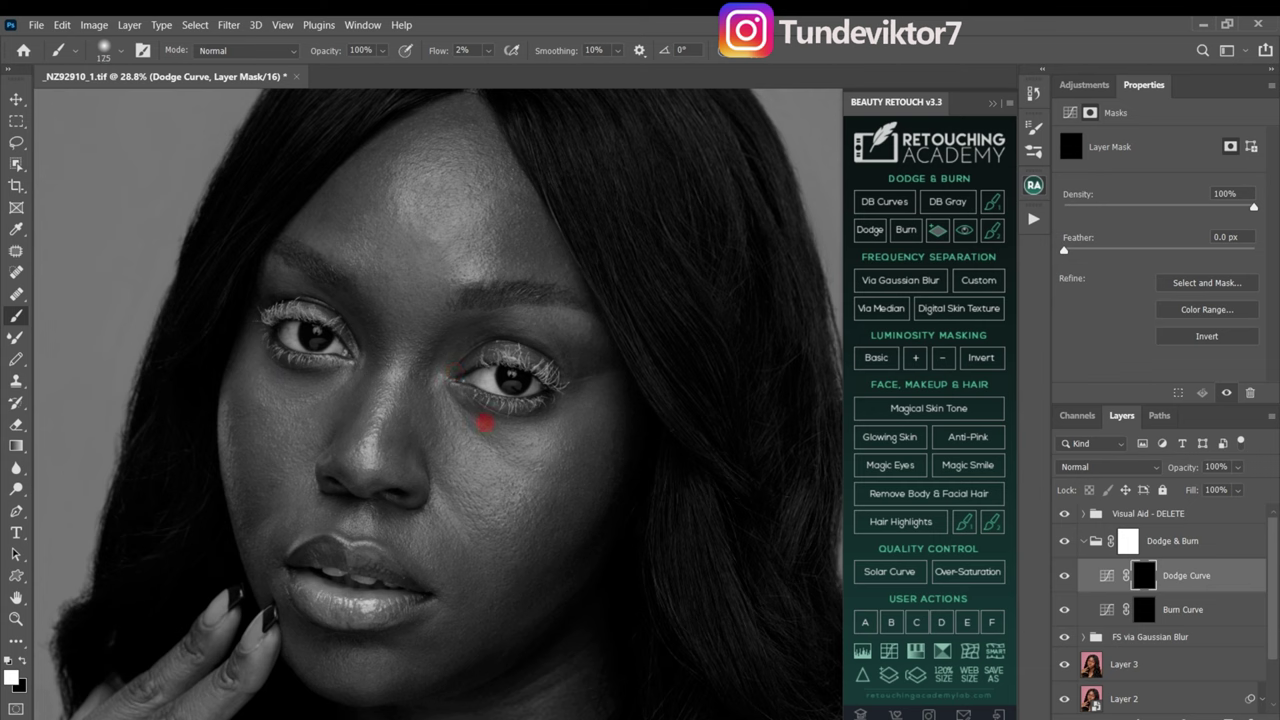
pyautogui.press('[')
pyautogui.press('[')
pyautogui.press('[')
pyautogui.press('[')
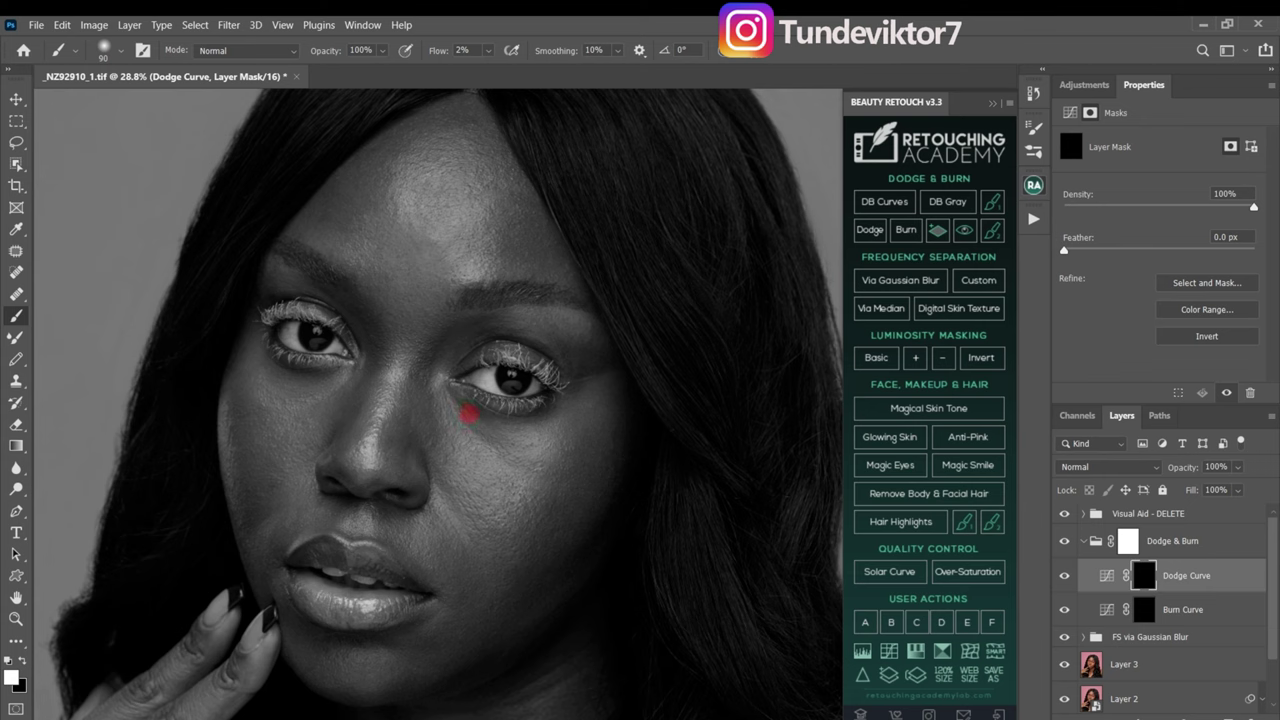
# Dodge the dark patches under the right-hand eye on the Dodge Curve mask with brush sizes between 90 and 100.
pyautogui.press('[')
pyautogui.press('[')
pyautogui.press(']')
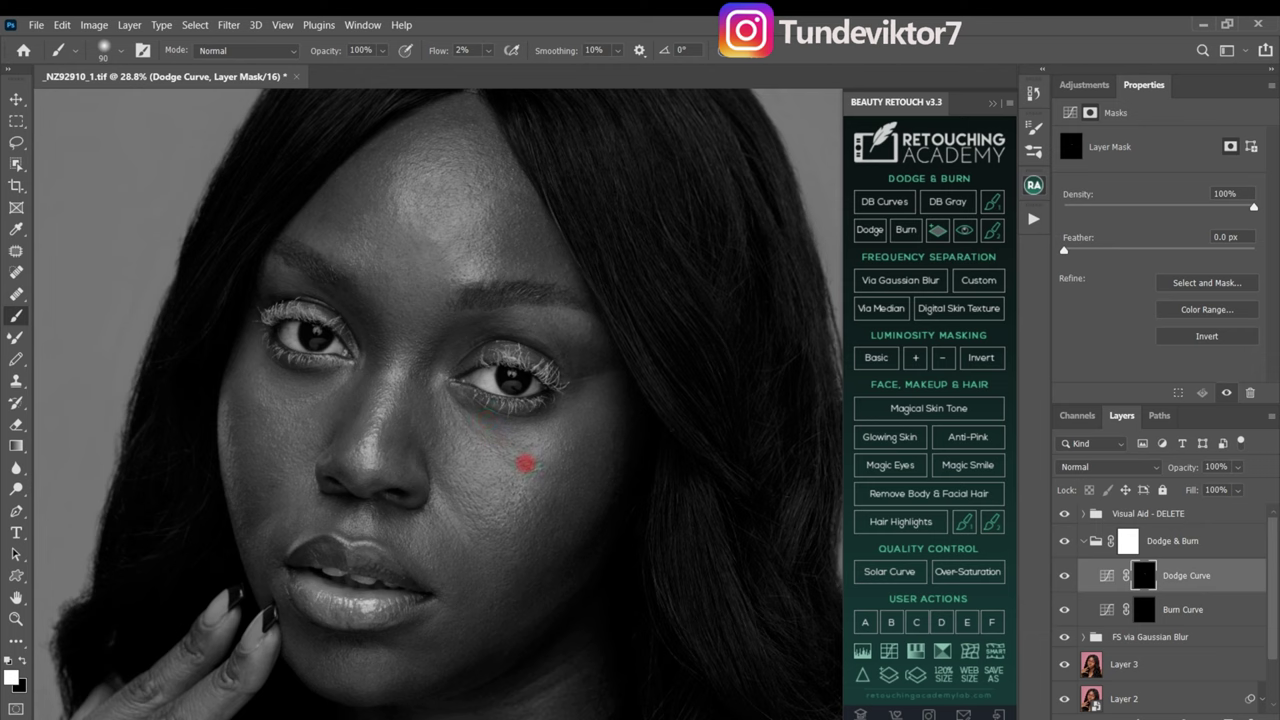
pyautogui.press('[')
pyautogui.press(']')
pyautogui.press(']')
pyautogui.press(']')
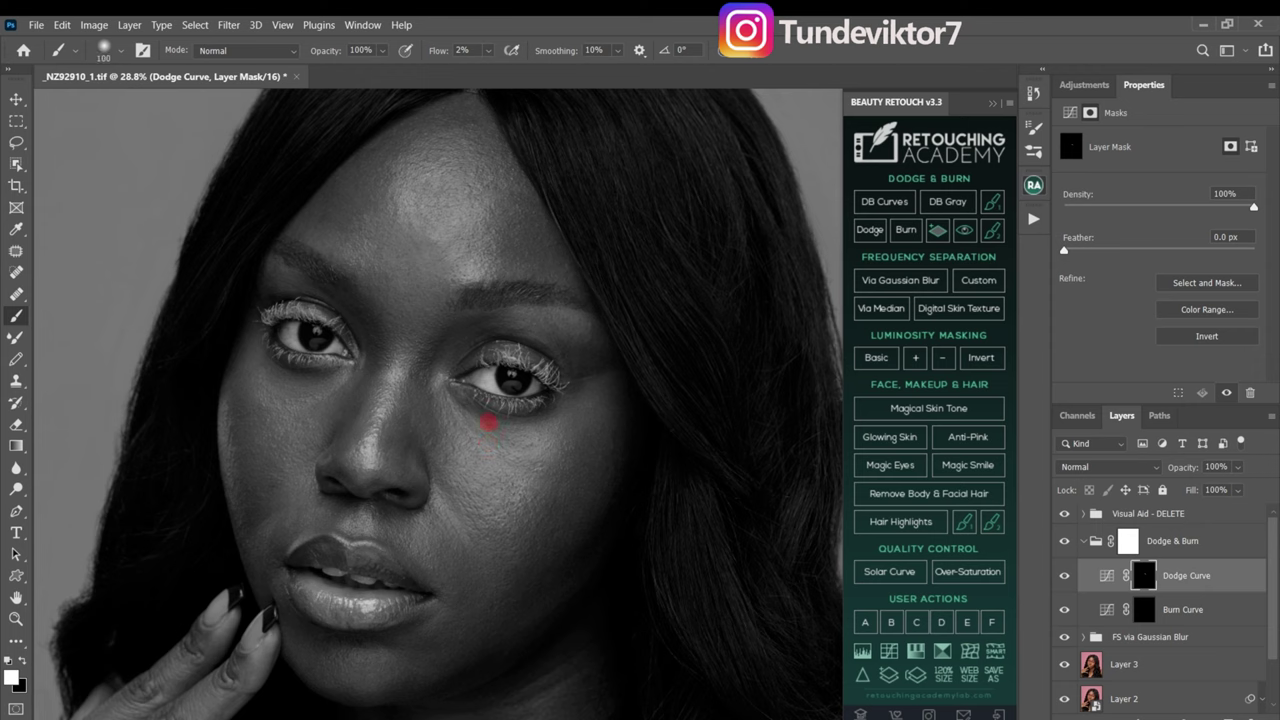
# Dodge the inner eye corner and the area between the eyebrows with brush sizes of 125 and 150.
pyautogui.press('[')
pyautogui.press(']')
pyautogui.press(']')
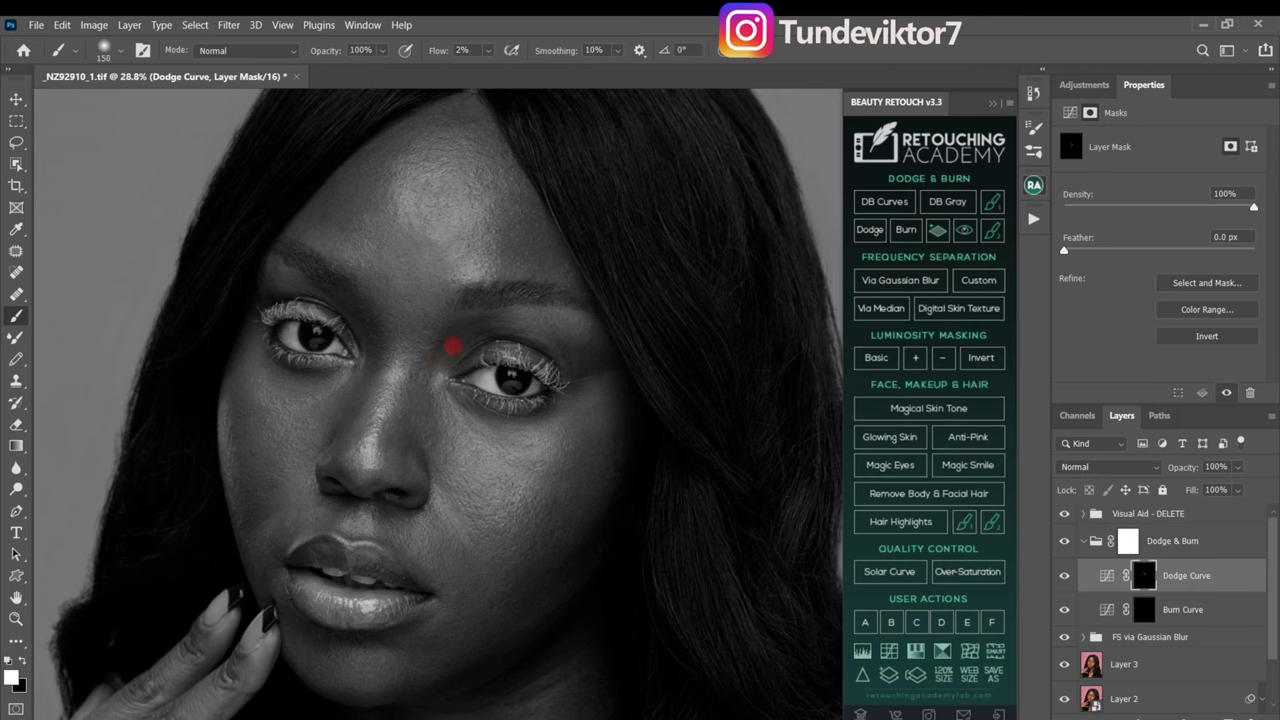
pyautogui.press('[')
pyautogui.press('[')
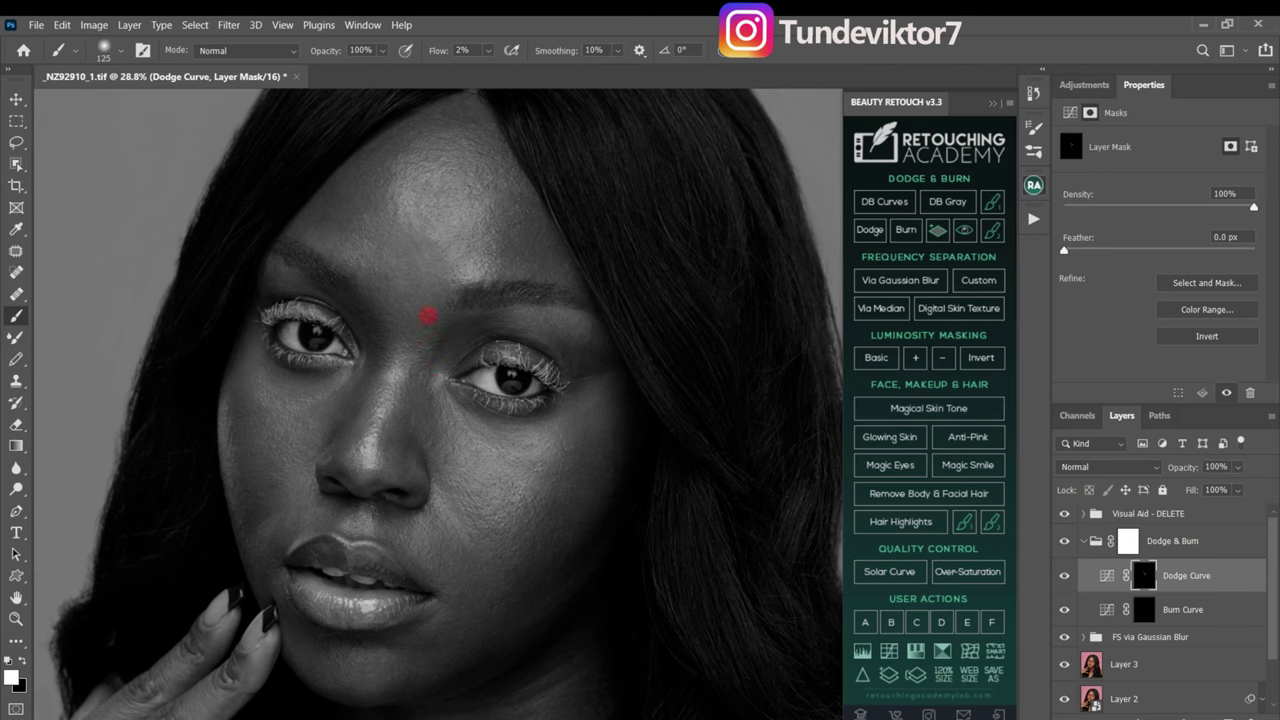
pyautogui.press('[')
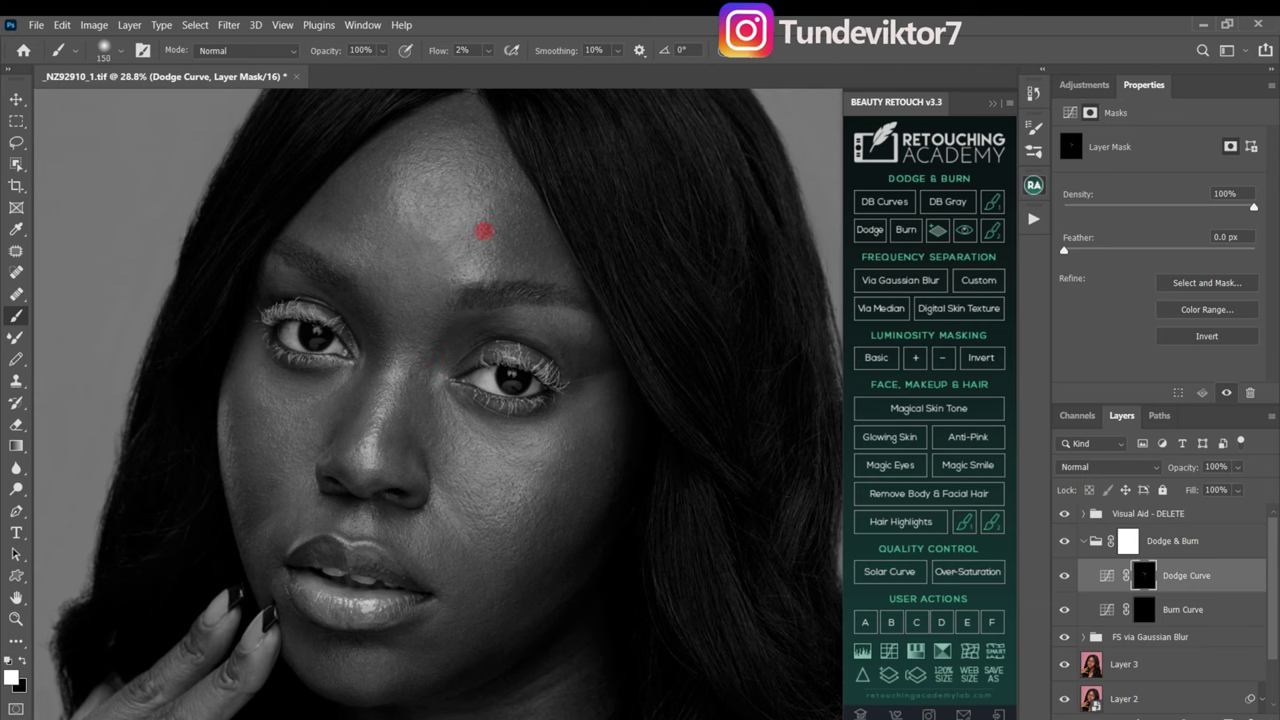
# Dodge the remaining dark patches on the forehead and beside the nose bridge, reducing the brush size to 60.
pyautogui.press('[')
pyautogui.press('[')
pyautogui.press('[')
pyautogui.press('[')
pyautogui.press(']')
pyautogui.press(']')
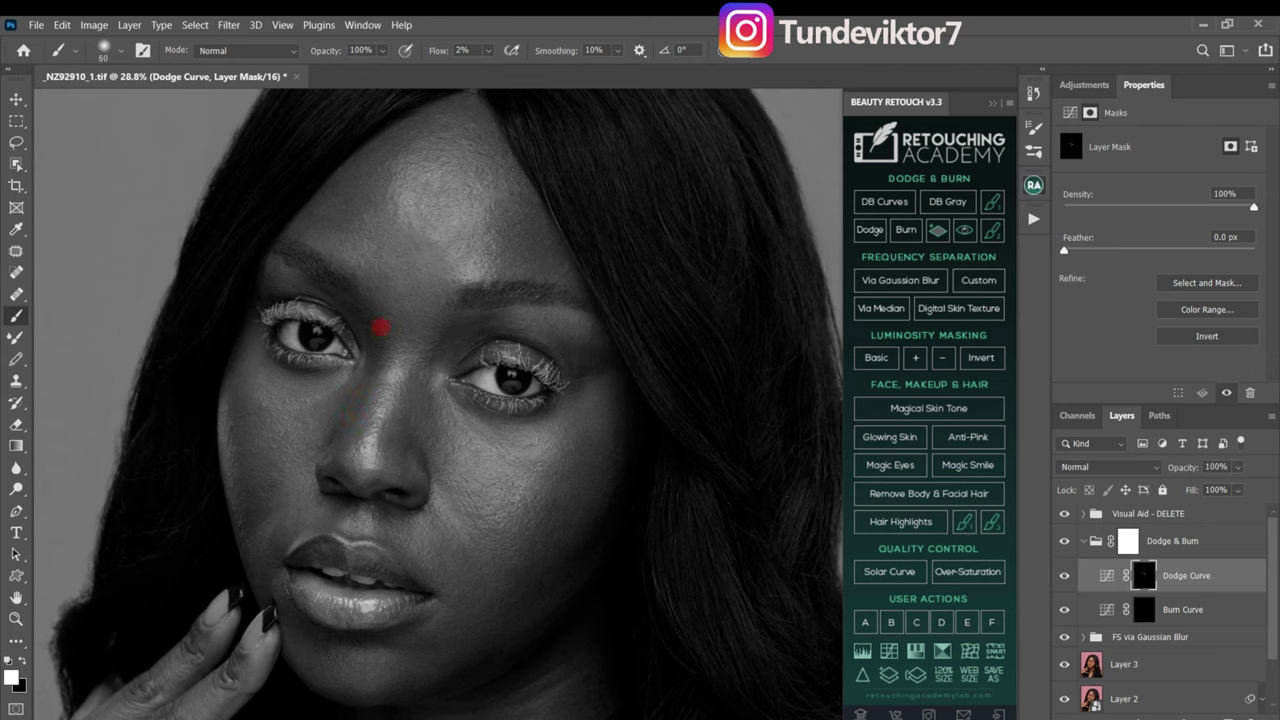
# Dodge the dark areas around the mouth and along the side of the nose with the brush at size 100.
pyautogui.press(']')
pyautogui.press(']')
pyautogui.press(']')
pyautogui.press(']')
pyautogui.press(']')
pyautogui.press(']')
pyautogui.press(']')
pyautogui.press('[')
pyautogui.press('[')
pyautogui.press('[')
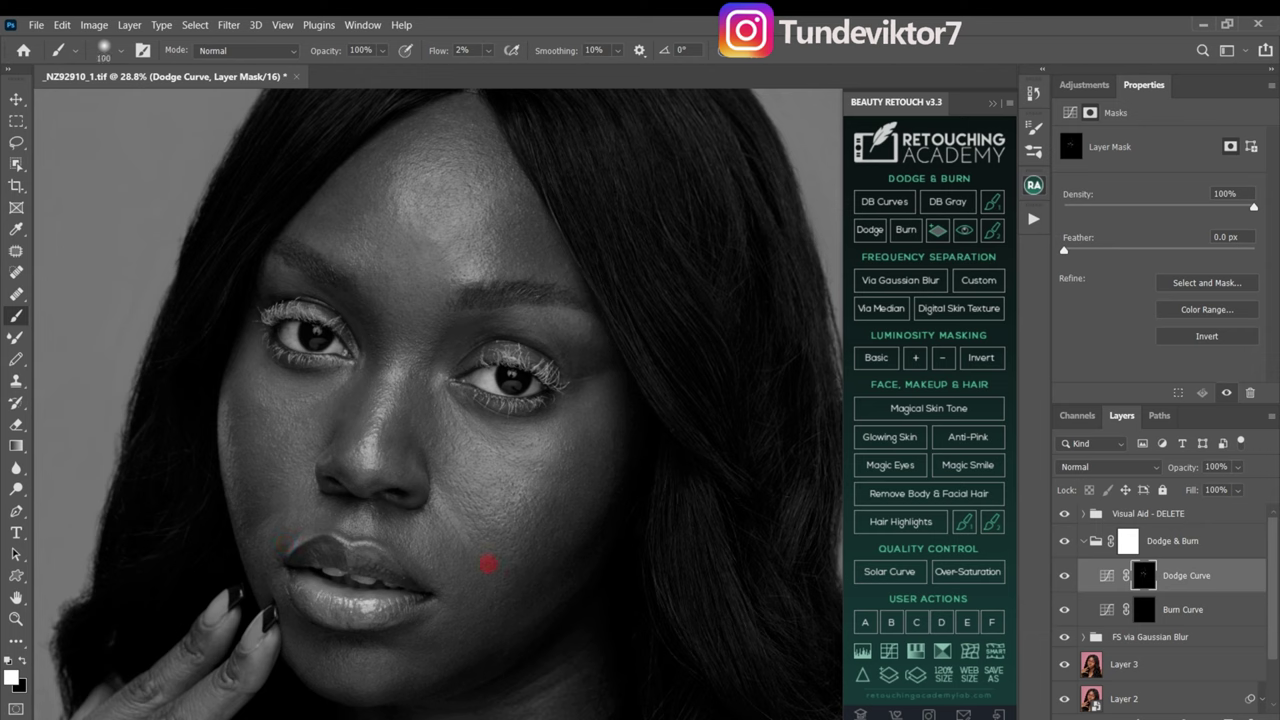
pyautogui.press('[')
pyautogui.press('[')
pyautogui.press('[')
pyautogui.press('[')
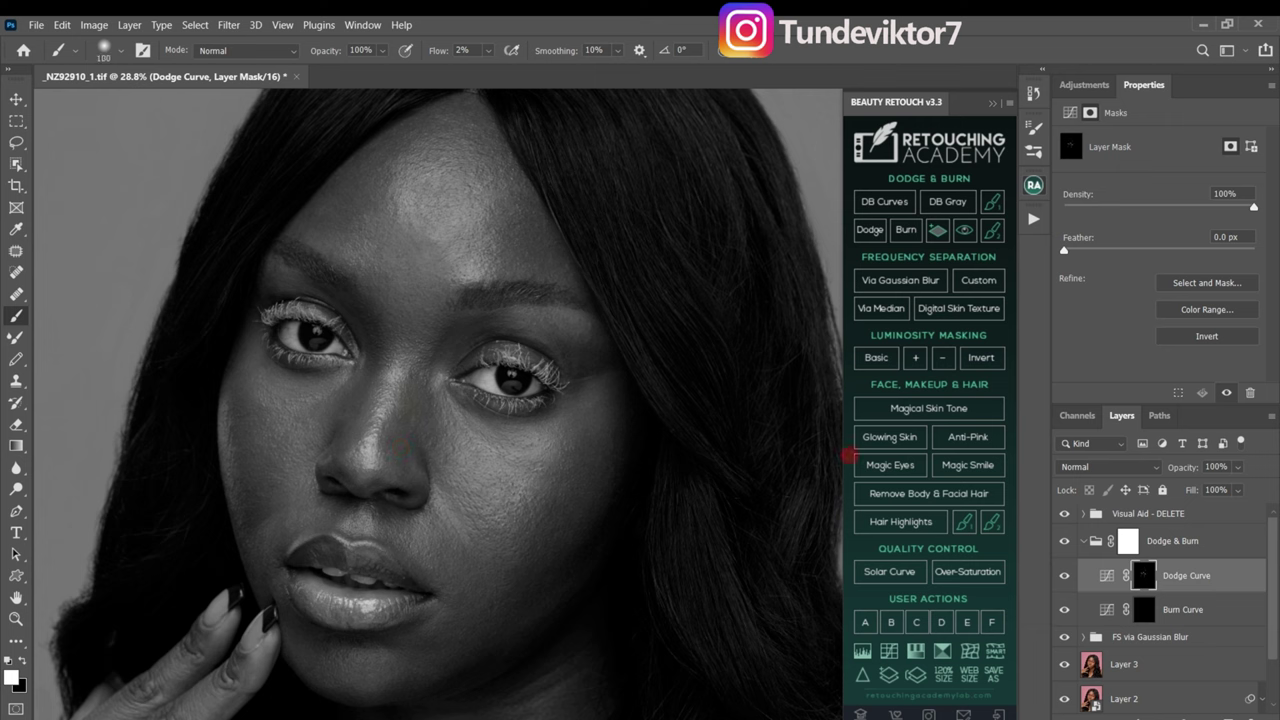
# Collapse the Dodge & Burn group and hide the Visual Aid - DELETE group to view the portrait in color.
pyautogui.click(1082, 541)
pyautogui.click(1064, 513)
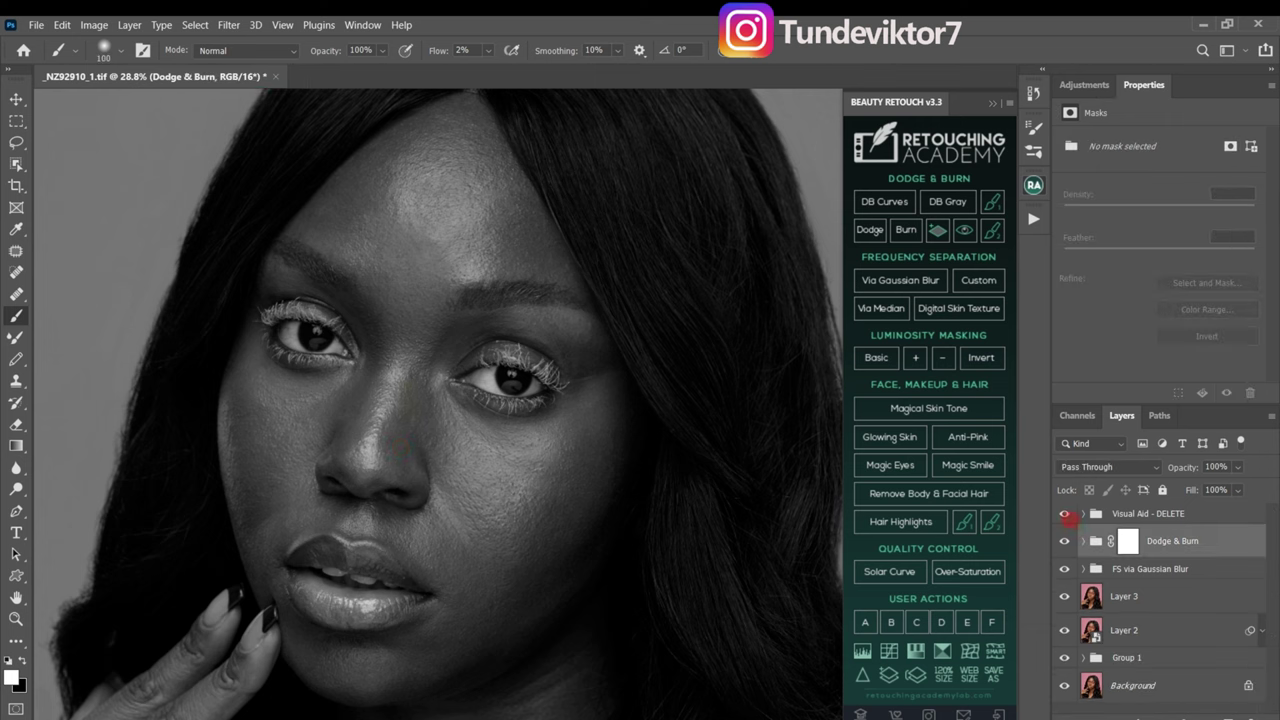
pyautogui.press('z')
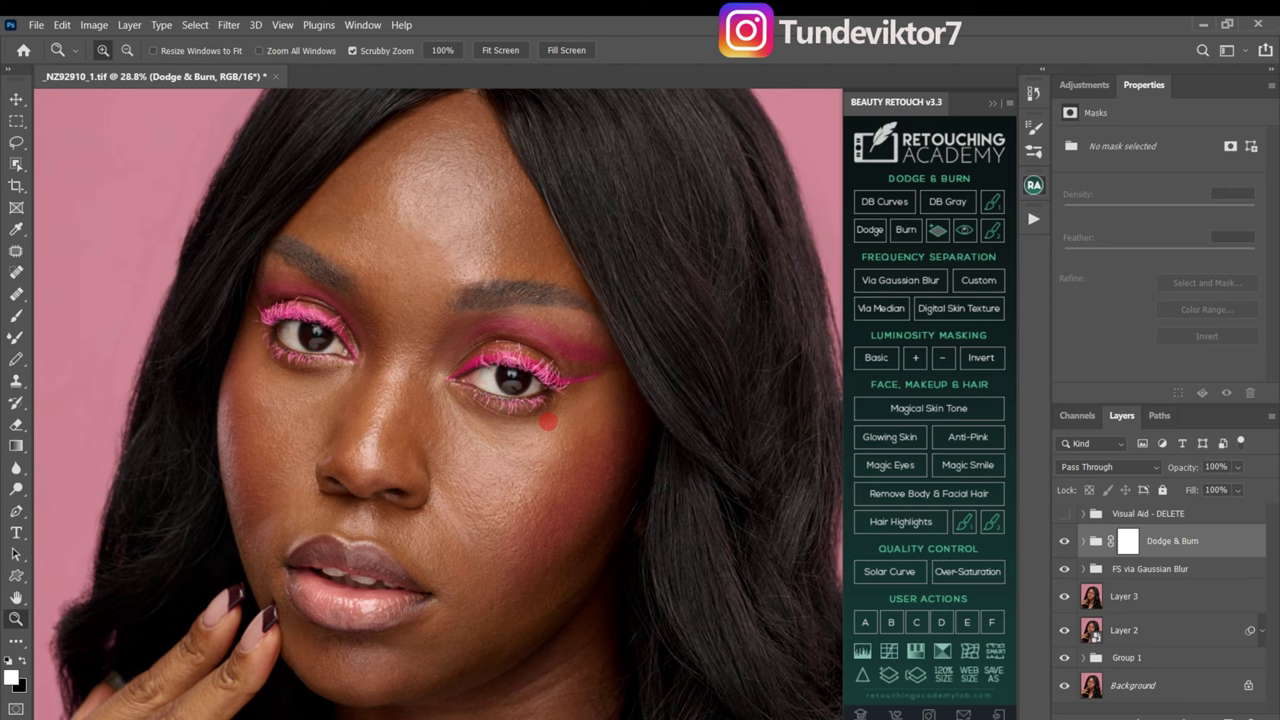
pyautogui.press('b')
# Compare the face with and without the Dodge & Burn group, examining the under-eye area and cheeks up close.
pyautogui.click(1064, 541)
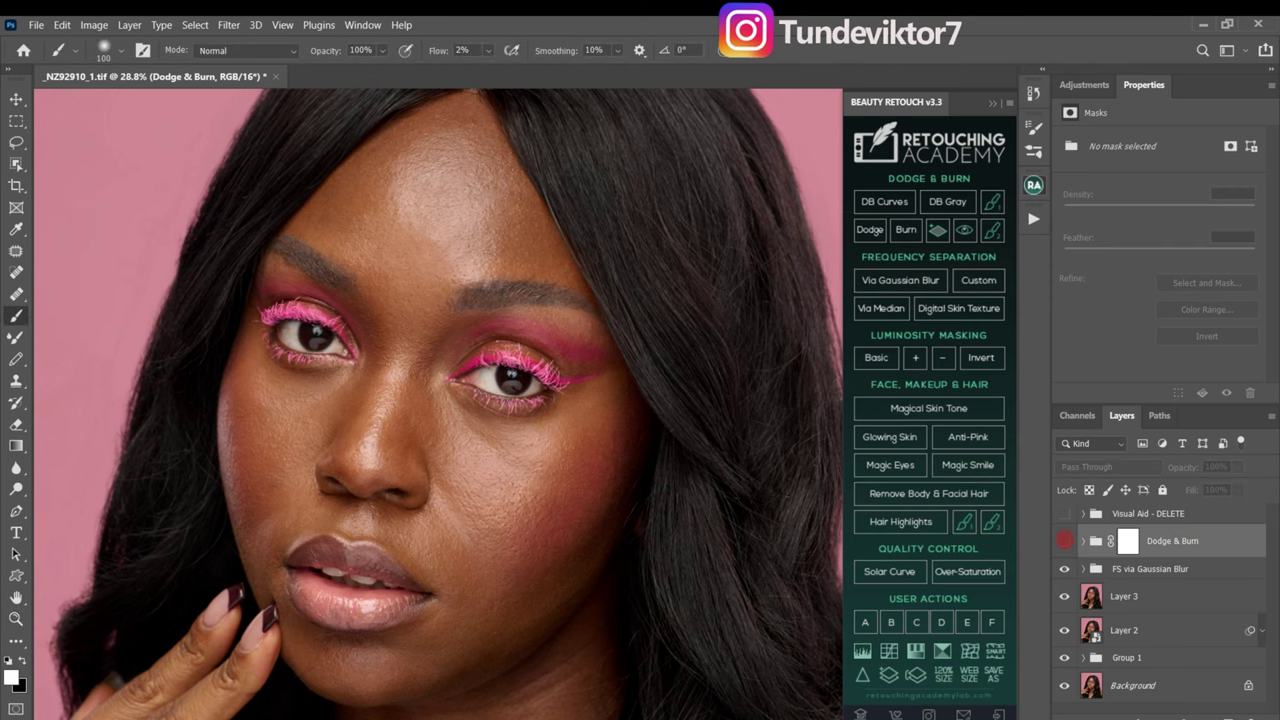
pyautogui.click(1064, 541)
pyautogui.press('z')
pyautogui.moveTo(489, 446); pyautogui.dragTo(532, 447)
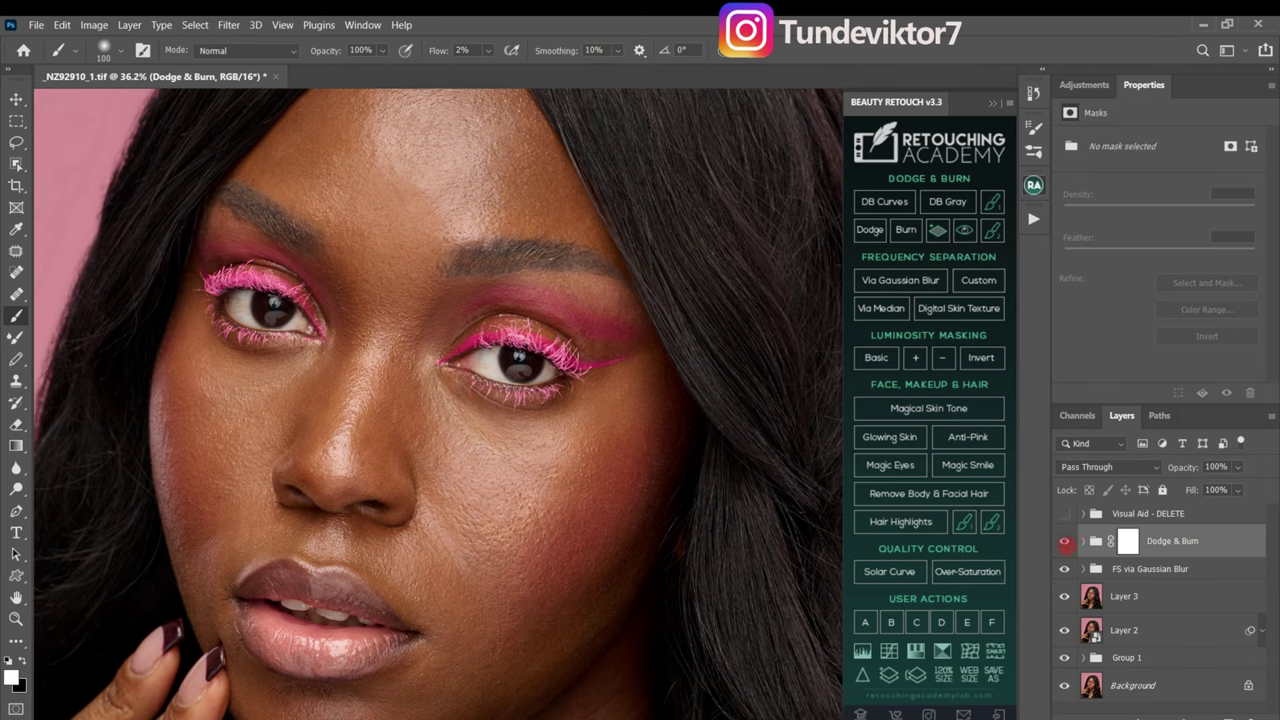
pyautogui.click(1064, 541)
pyautogui.click(1064, 541)
pyautogui.click(1064, 541)
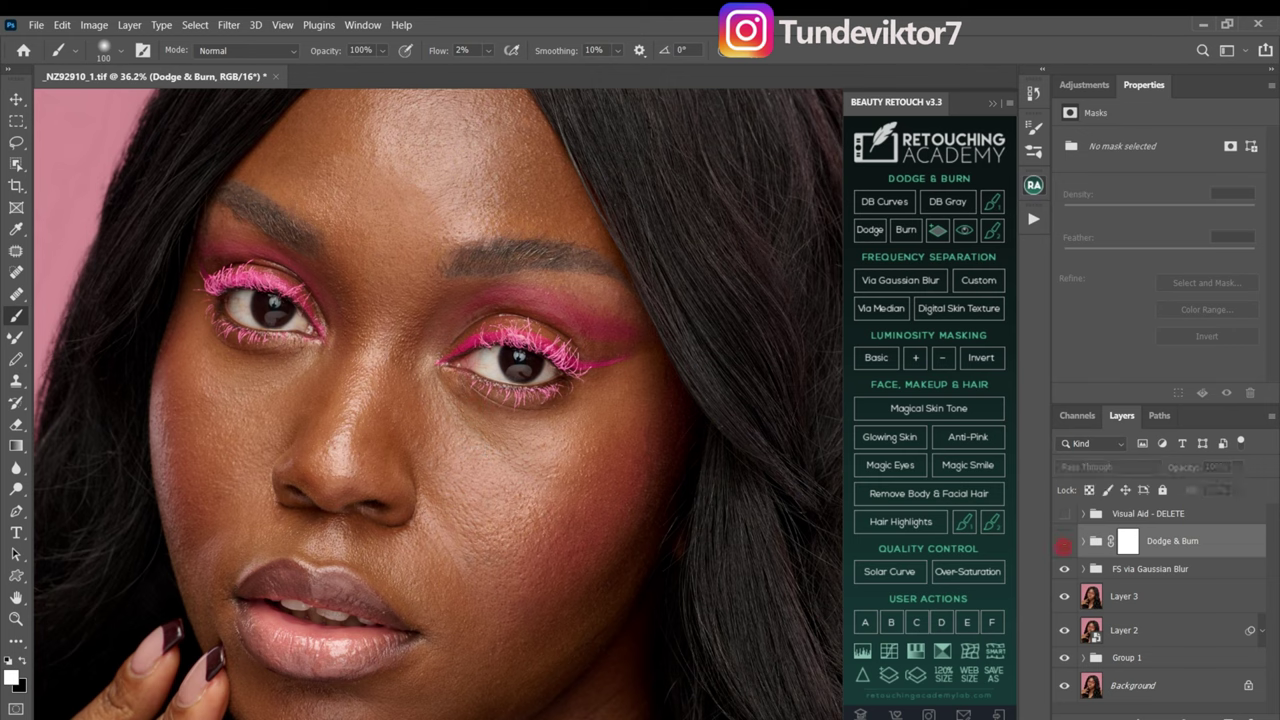
pyautogui.click(1064, 541)
# Compare the portrait with and without the dodge and burn corrections at lower zoom, and examine the face, neck and hand.
pyautogui.press('z')
pyautogui.moveTo(516, 335); pyautogui.dragTo(462, 340)
pyautogui.moveTo(484, 382); pyautogui.dragTo(506, 382)
pyautogui.scroll(1, 505, 382)
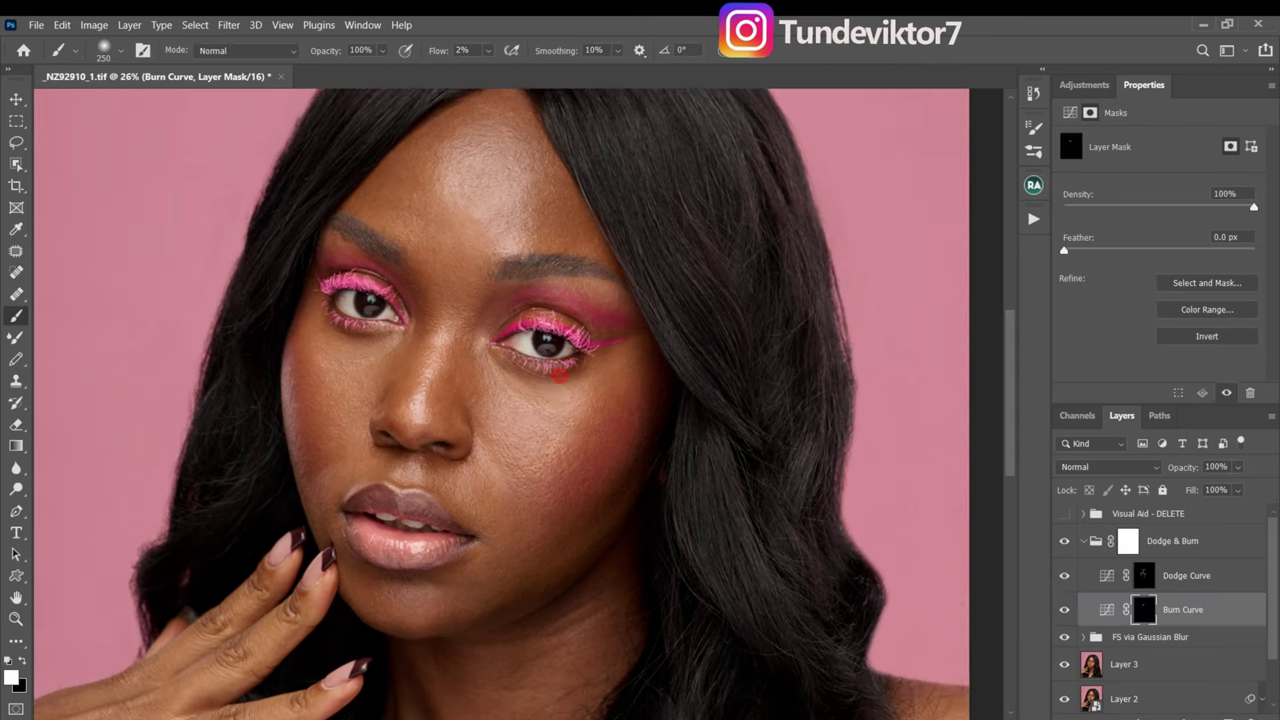
pyautogui.moveTo(559, 375)
pyautogui.mouseDown()
pyautogui.moveTo(569, 357)
pyautogui.moveTo(571, 382)
pyautogui.mouseUp()
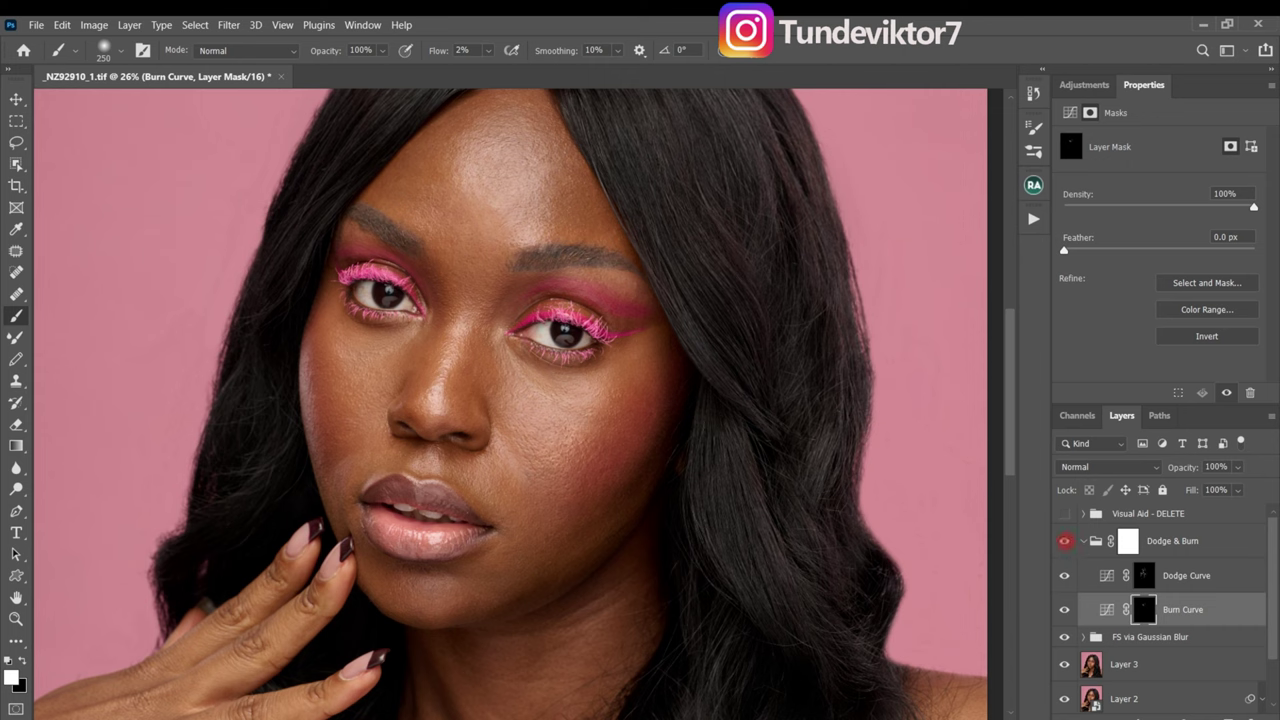
pyautogui.click(1064, 541)
pyautogui.click(1064, 541)
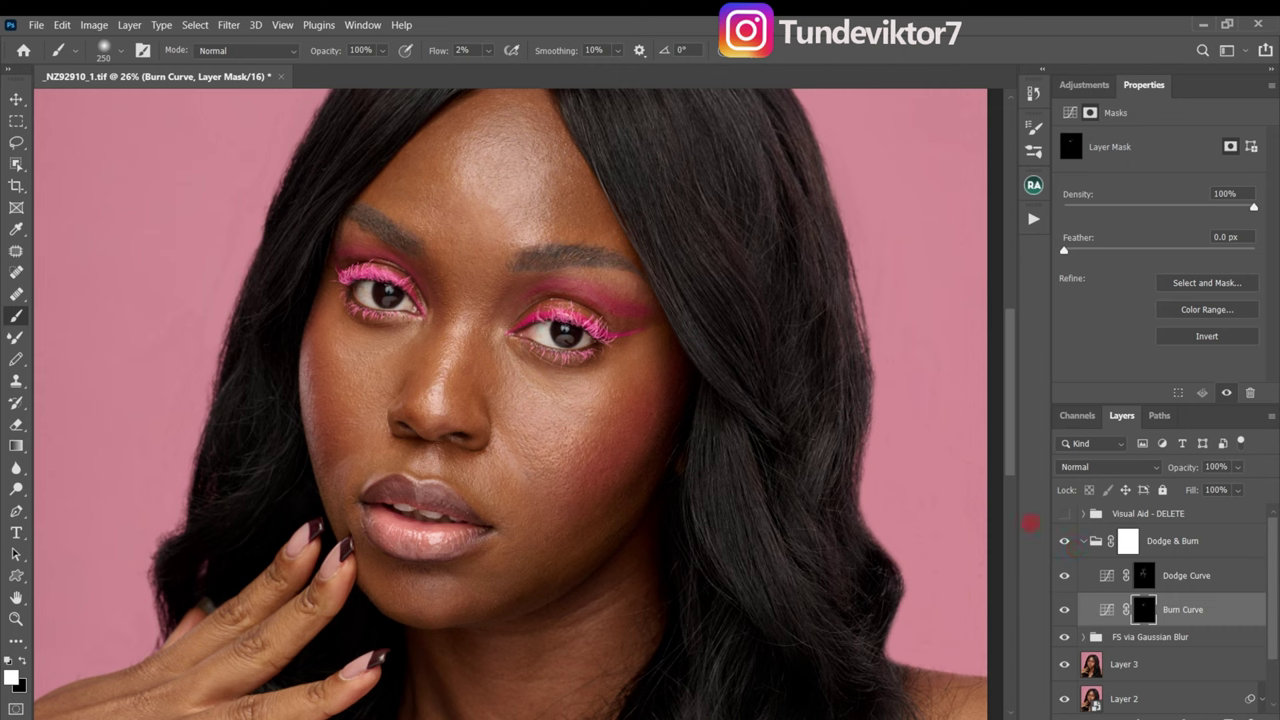
pyautogui.press('z')
pyautogui.scroll(-5, 591, 420)
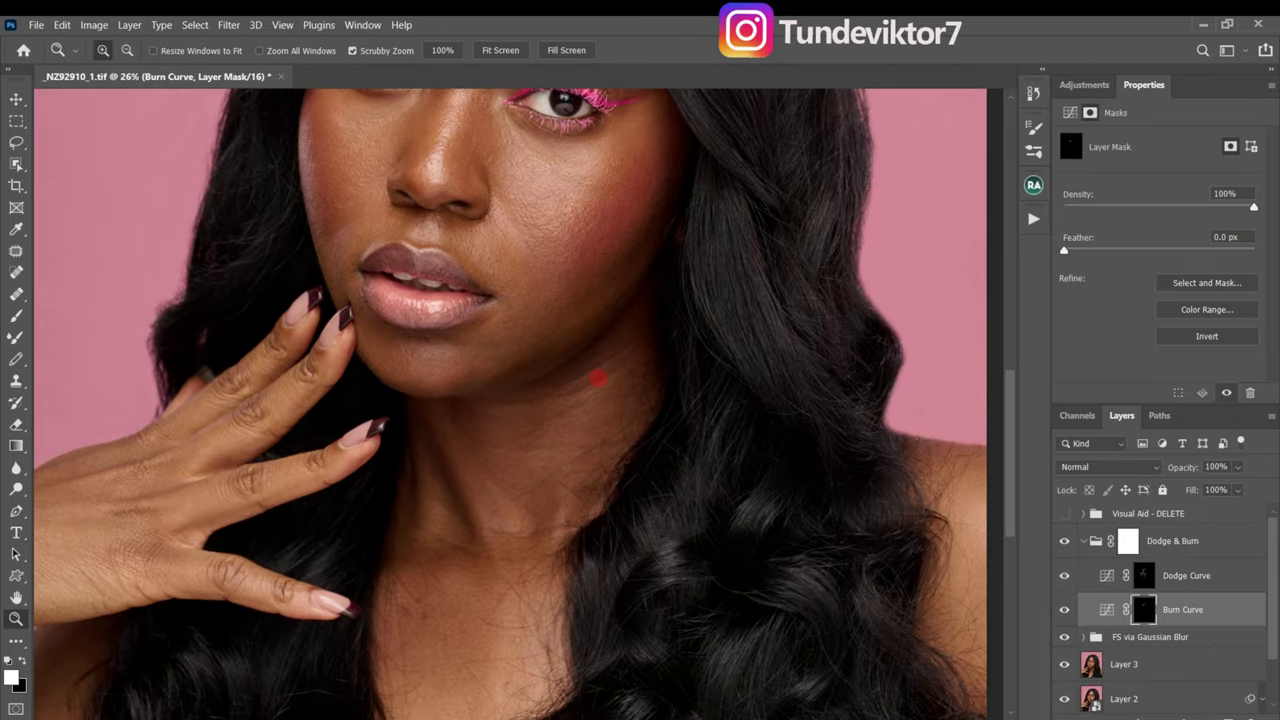
pyautogui.moveTo(580, 357)
pyautogui.mouseDown()
pyautogui.moveTo(497, 360)
pyautogui.moveTo(530, 362)
pyautogui.mouseUp()
pyautogui.press('b')
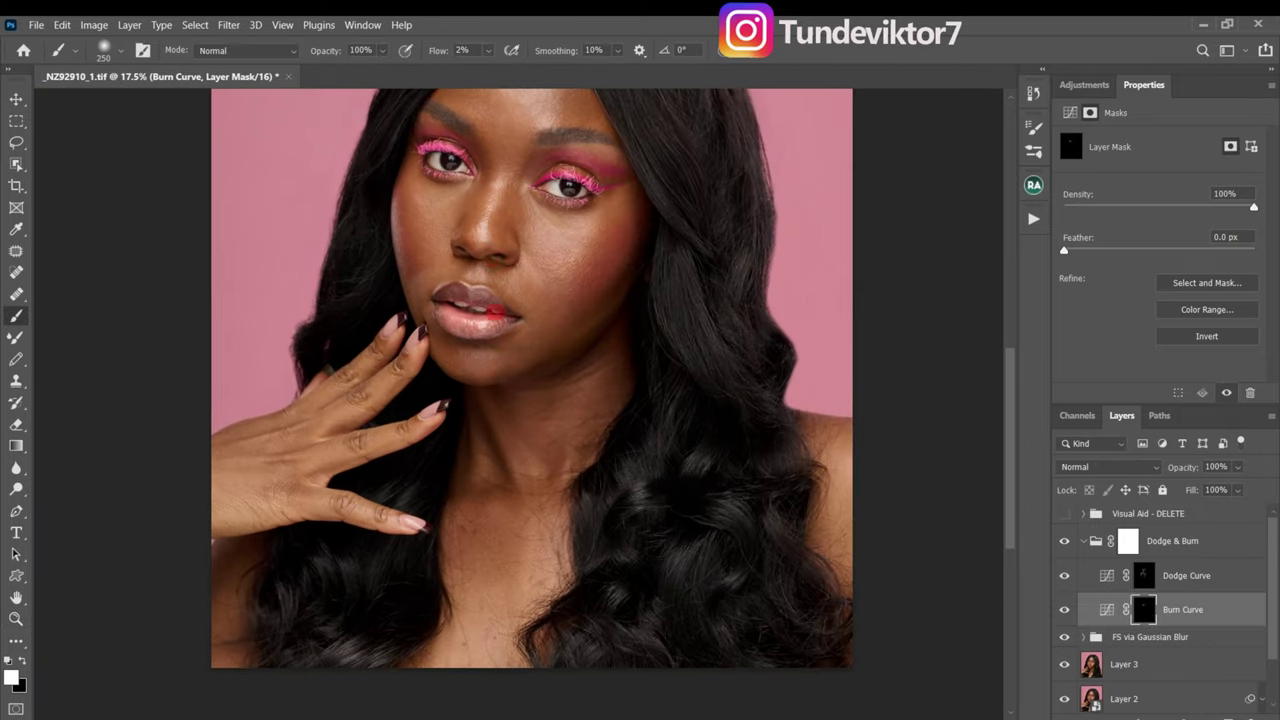
pyautogui.press('z')
pyautogui.scroll(3, 530, 260)
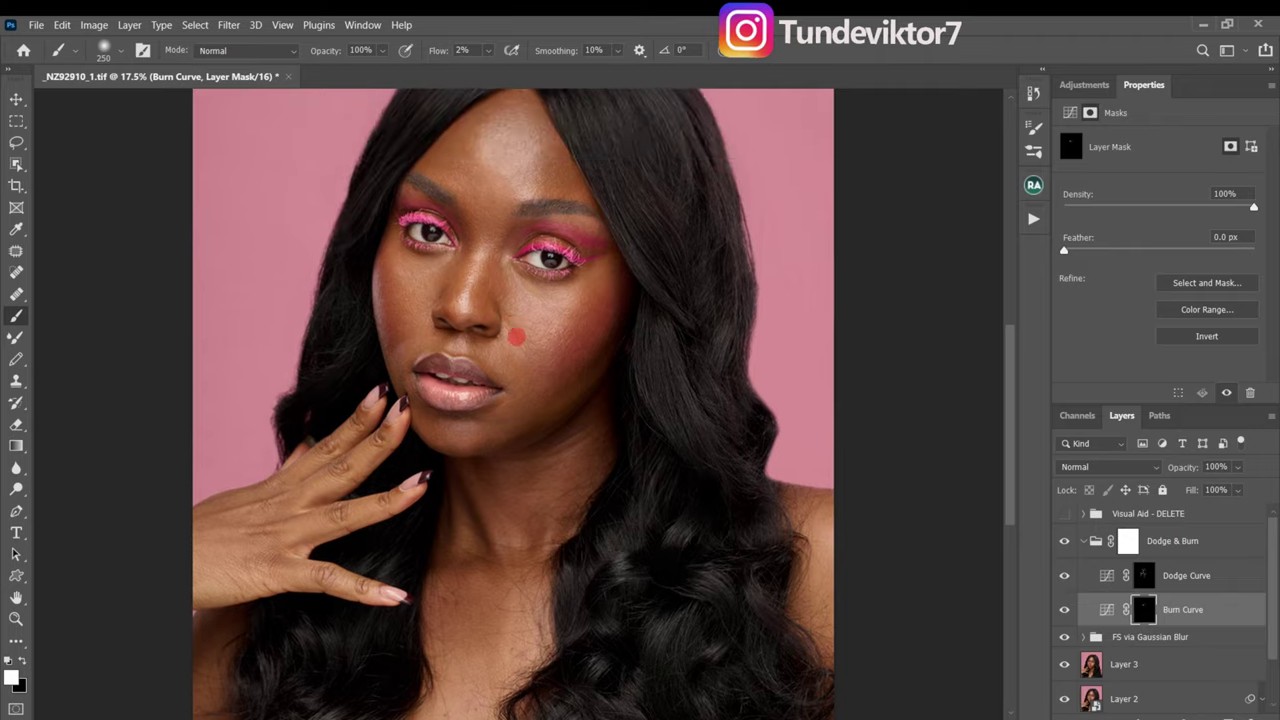
pyautogui.scroll(2, 535, 345)
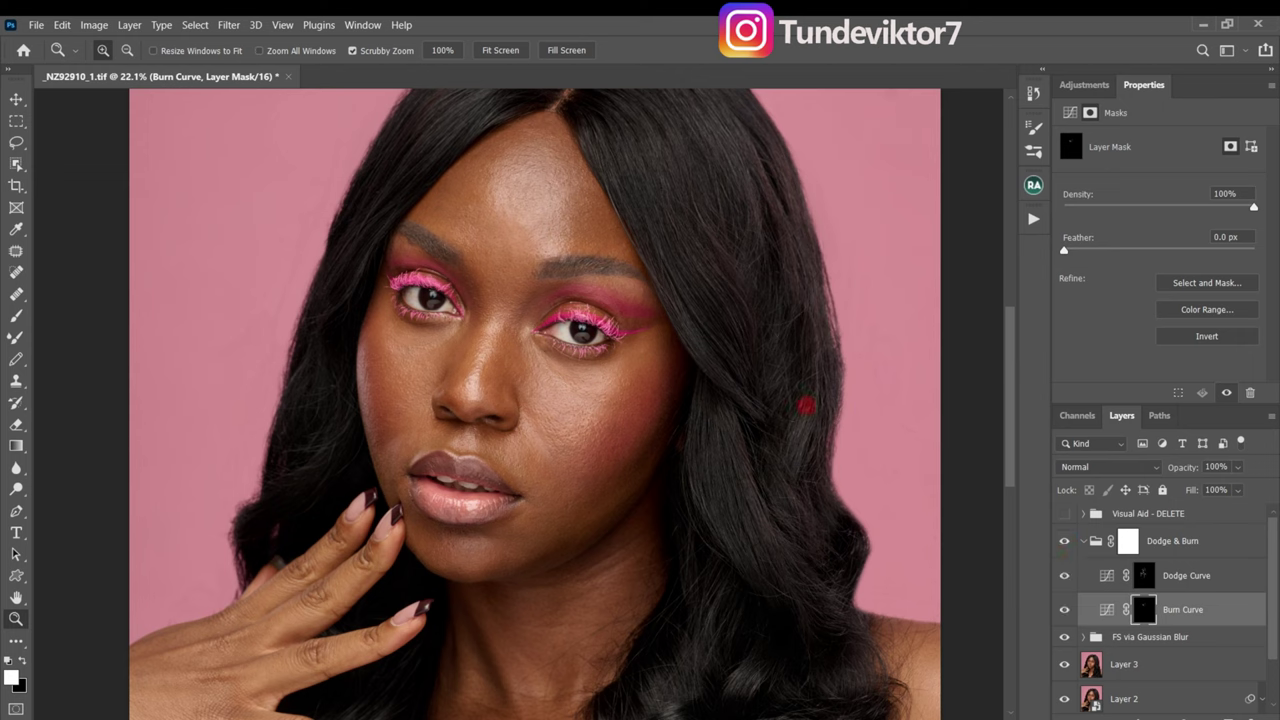
# Collapse the Dodge & Burn group and delete the Visual Aid - DELETE group.
pyautogui.click(1083, 541)
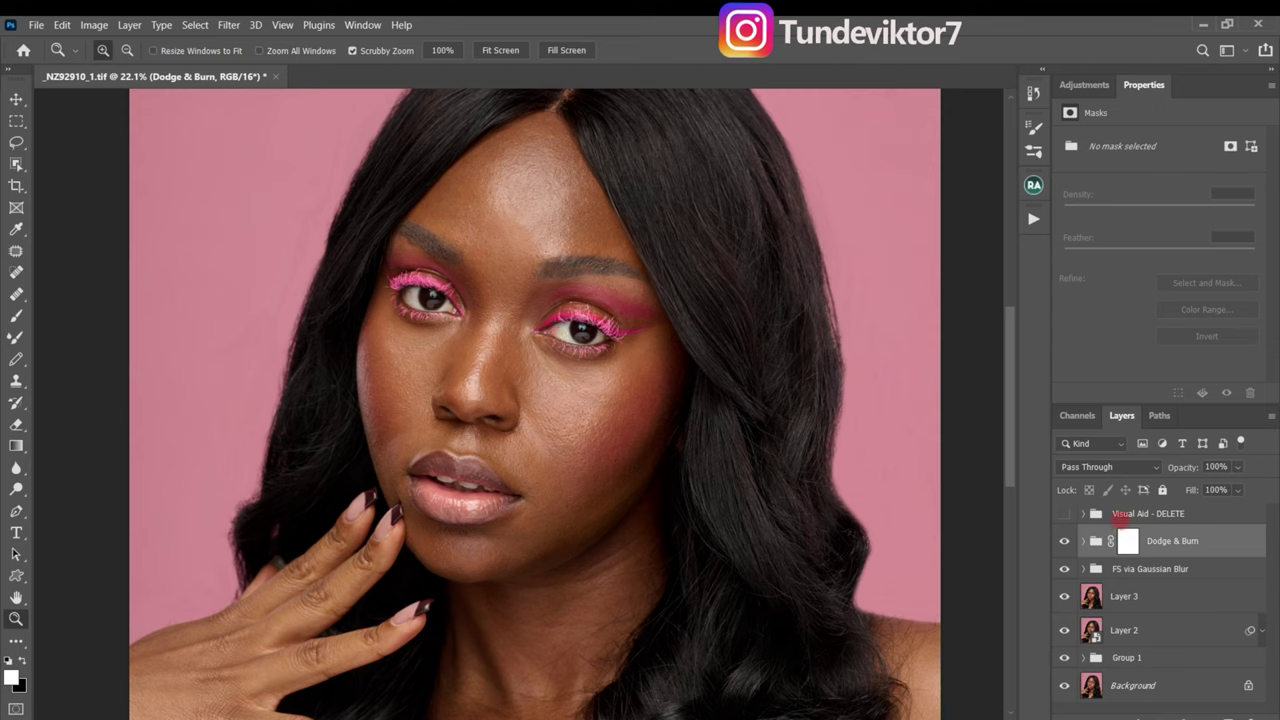
pyautogui.click(1150, 513)
pyautogui.moveTo(1192, 516)
pyautogui.mouseDown()
pyautogui.moveTo(1186, 569)
pyautogui.moveTo(1226, 685)
pyautogui.moveTo(1250, 714)
pyautogui.mouseUp()
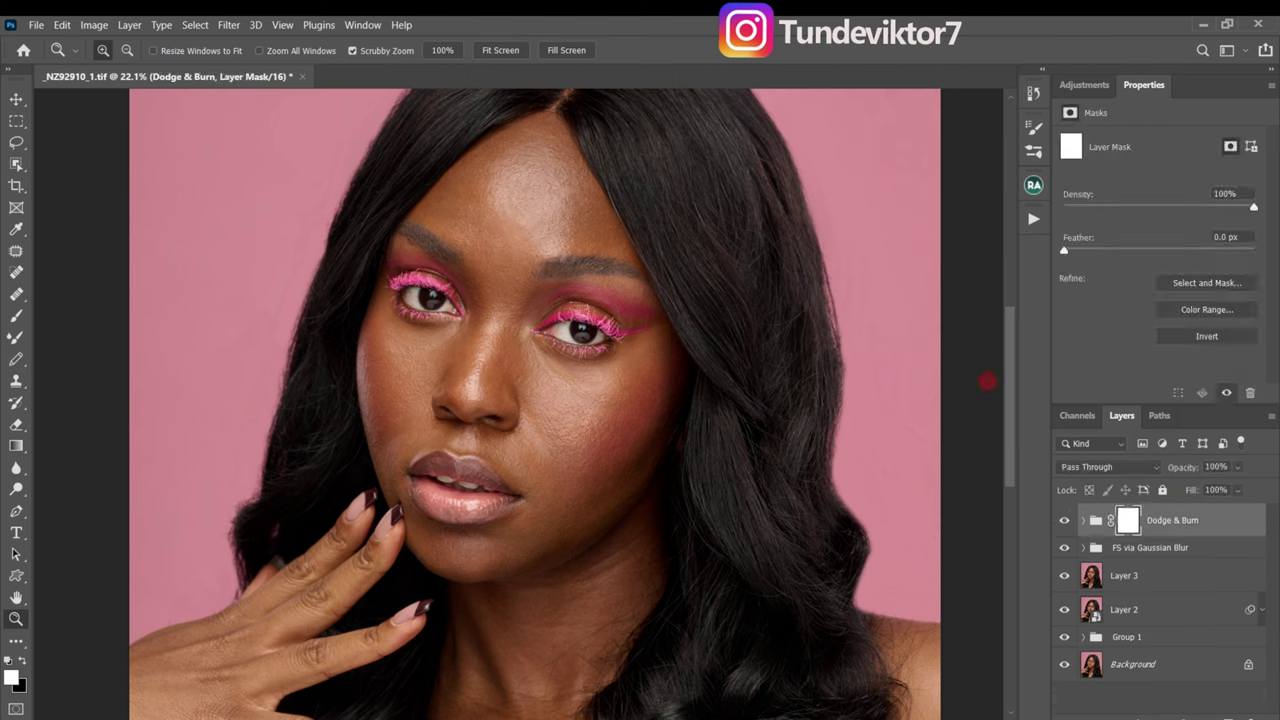
# Create a second frequency separation via Gaussian Blur with a radius of 18 pixels.
pyautogui.click(1033, 185)
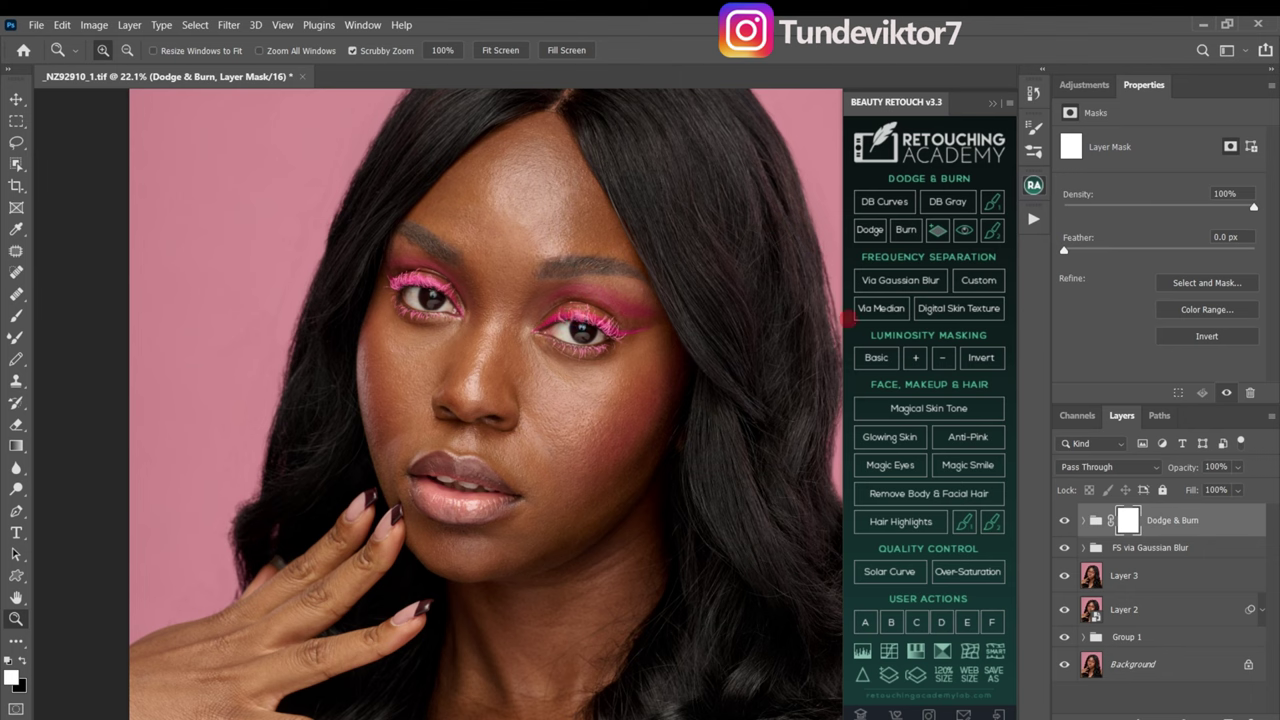
pyautogui.click(846, 258)
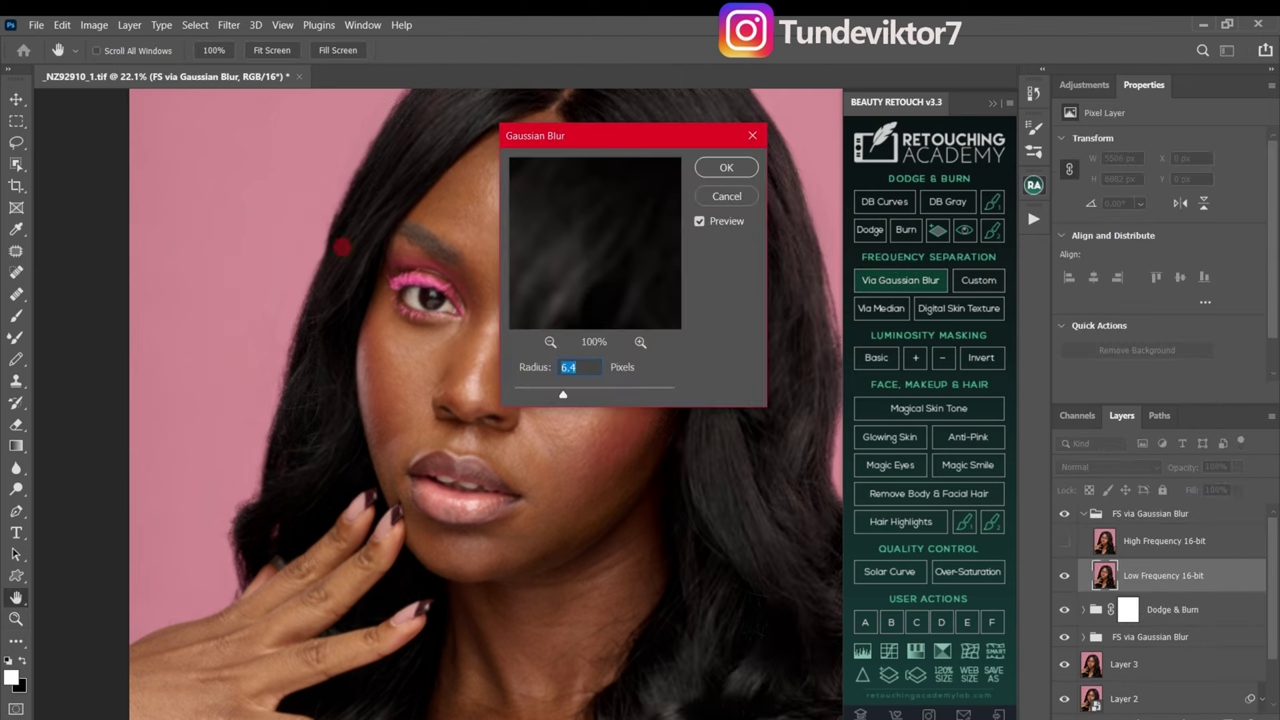
pyautogui.write('18')
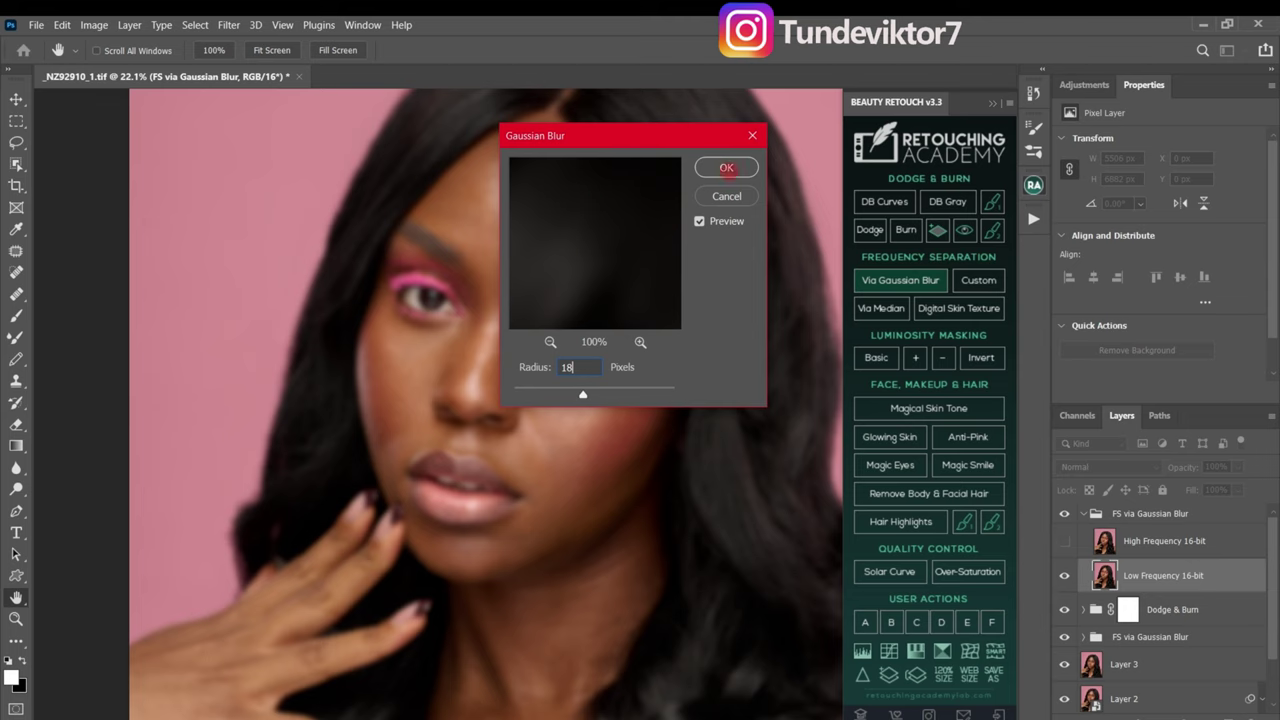
pyautogui.click(726, 167)
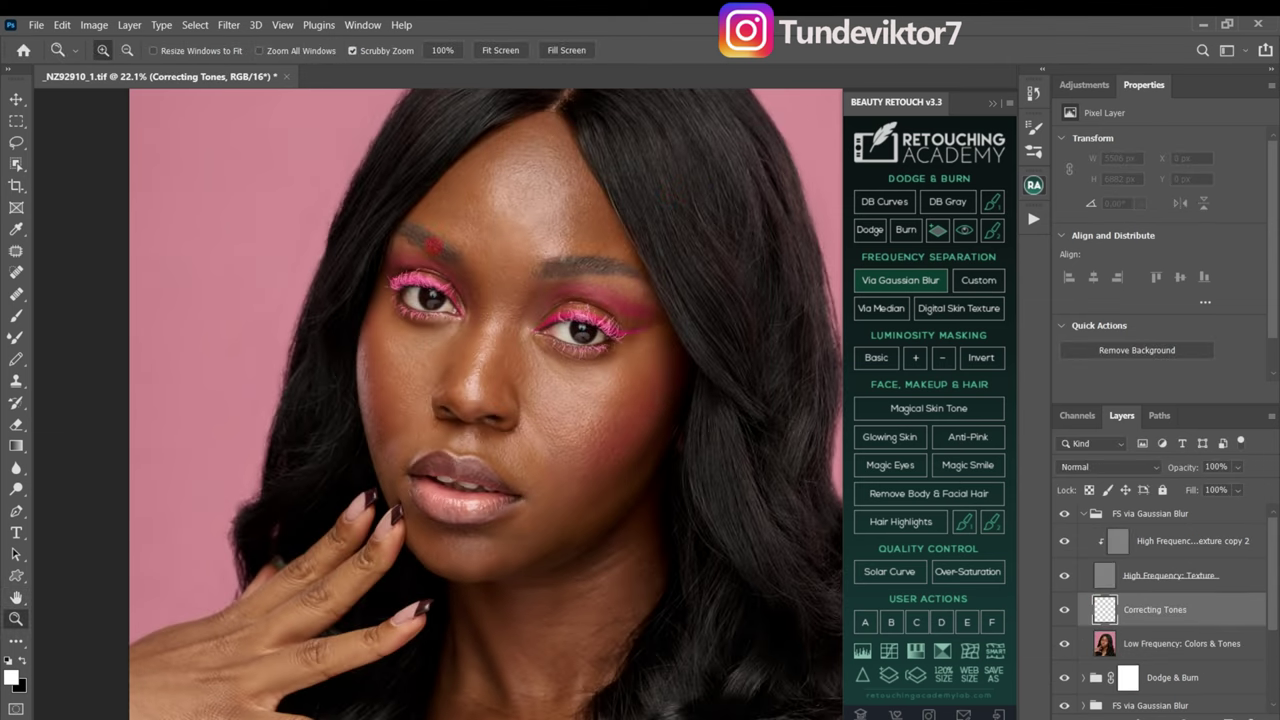
# Examine the skin tones across the forehead, cheeks and chin, and target the Correcting Tones layer.
pyautogui.moveTo(571, 397); pyautogui.dragTo(594, 400)
pyautogui.moveTo(458, 288); pyautogui.dragTo(451, 394)
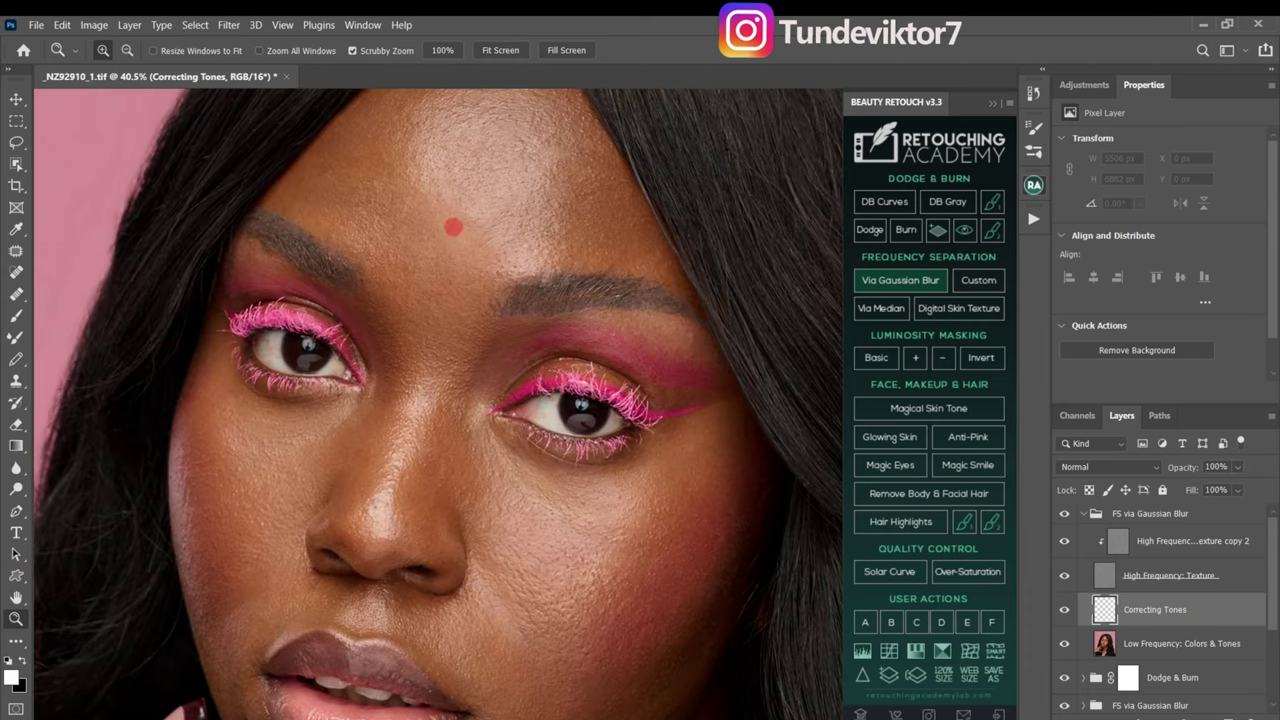
pyautogui.moveTo(519, 428); pyautogui.dragTo(510, 198)
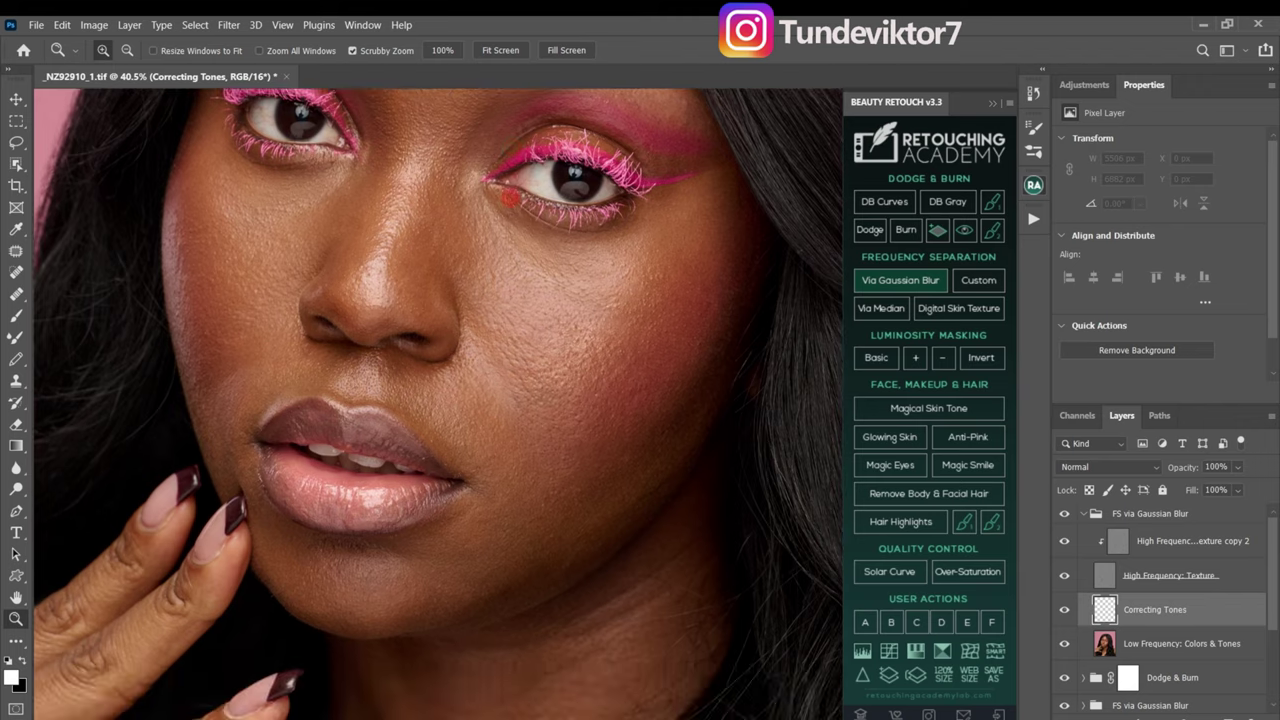
pyautogui.moveTo(486, 350); pyautogui.dragTo(483, 302)
pyautogui.moveTo(528, 367); pyautogui.dragTo(518, 447)
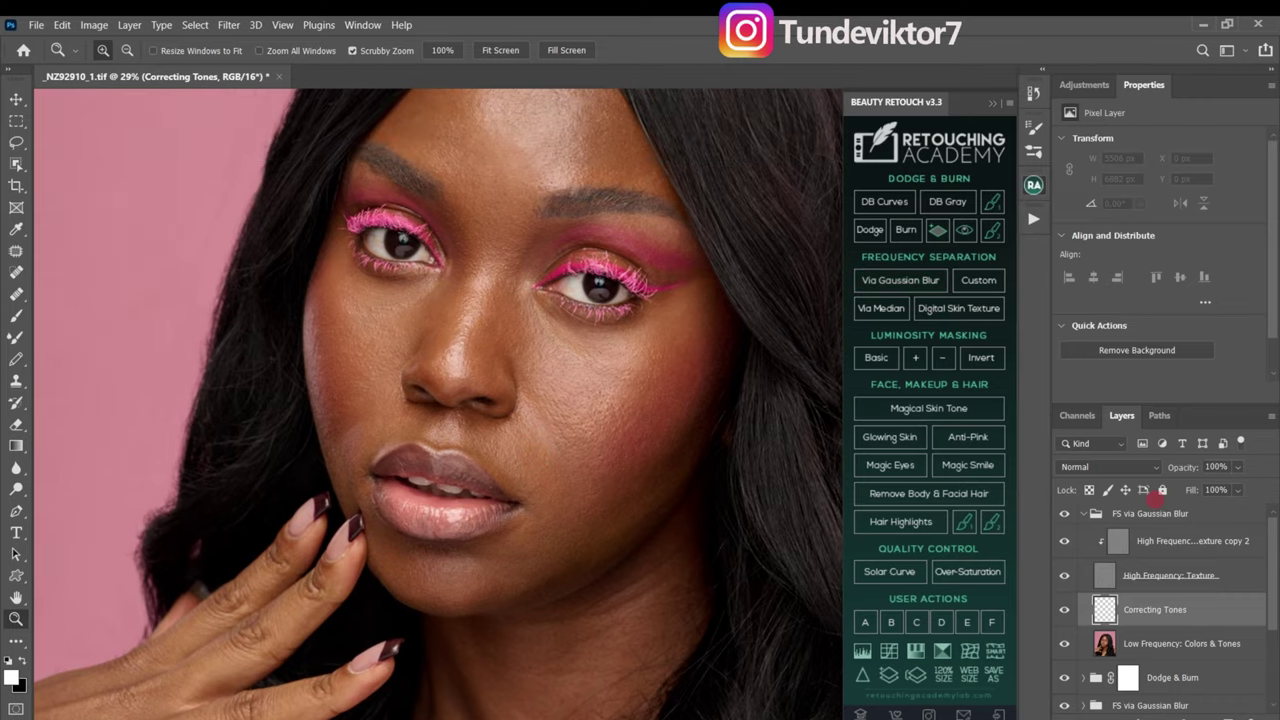
pyautogui.click(1150, 610)
pyautogui.click(1140, 609)
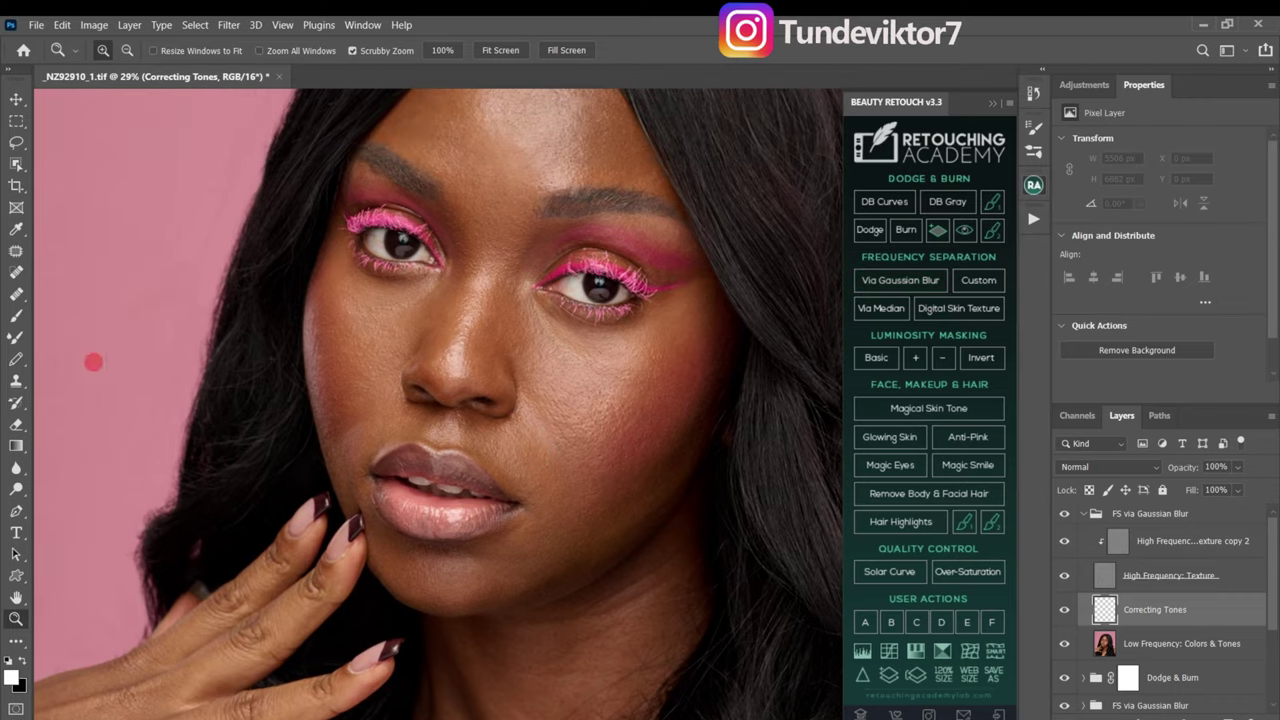
# Set up the Mixer Brush with a Soft Round tip and review its brush load options.
pyautogui.click(16, 337)
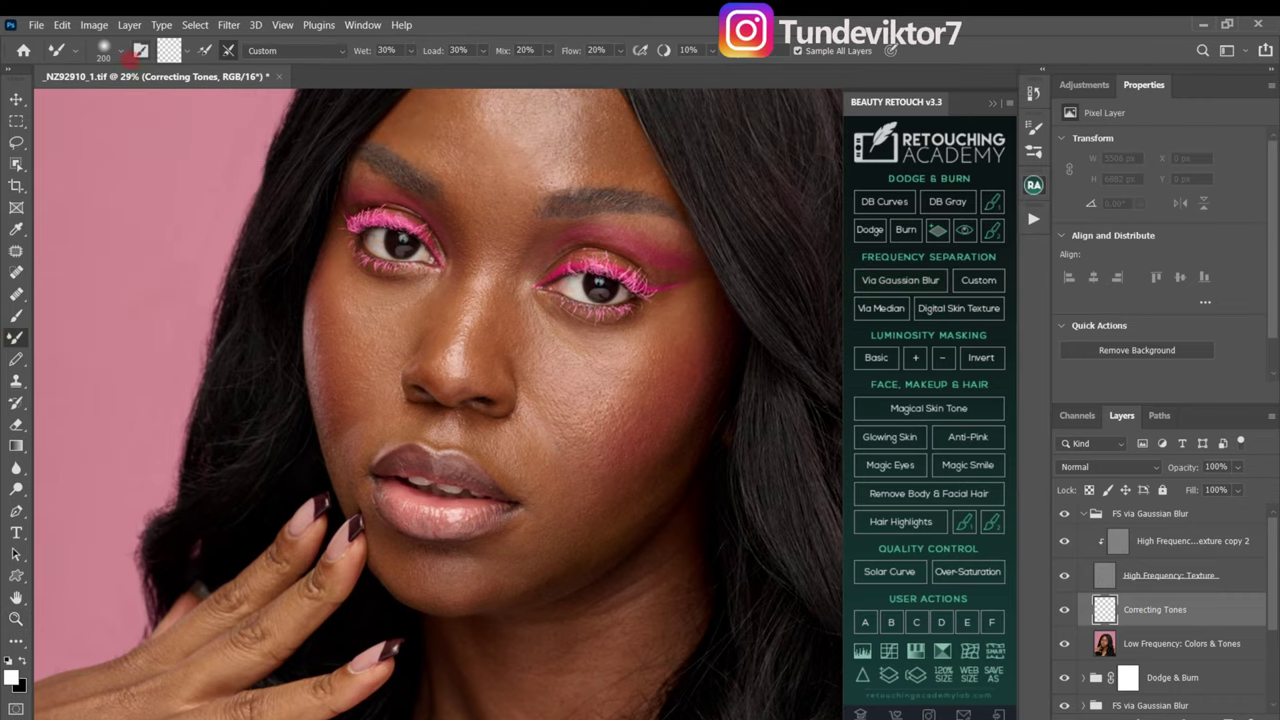
pyautogui.click(120, 50)
pyautogui.click(131, 267)
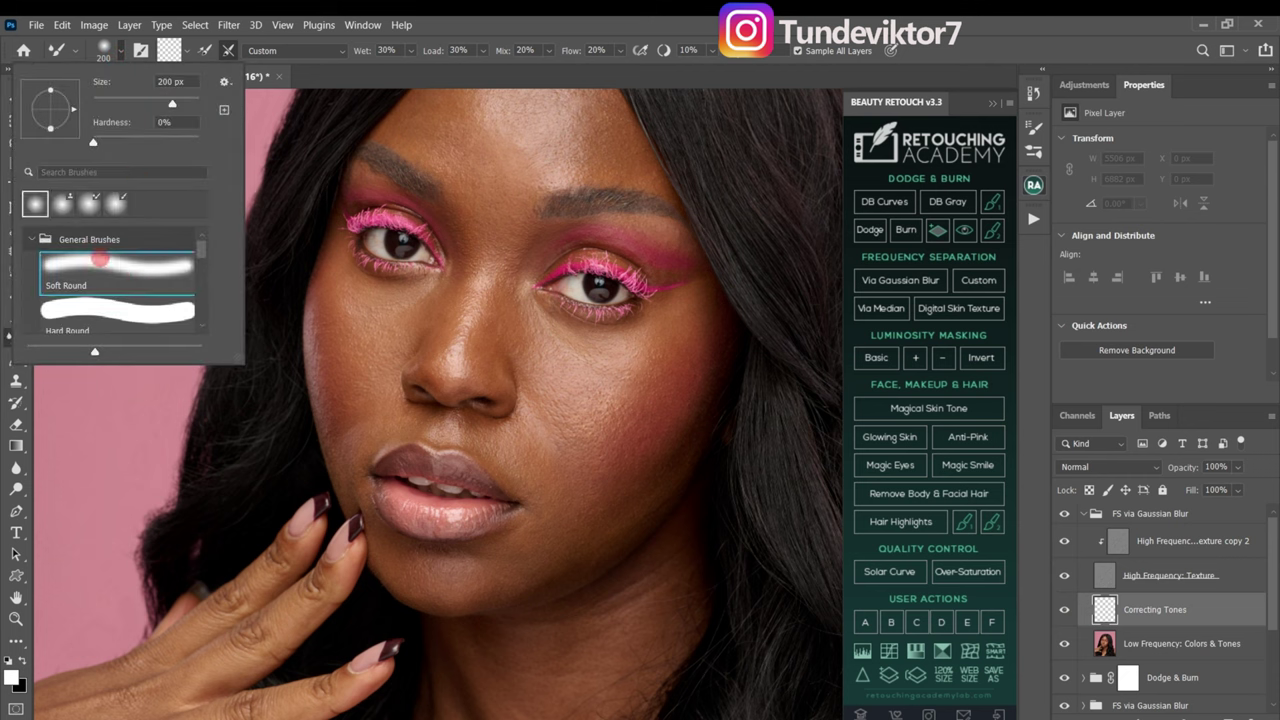
pyautogui.click(186, 50)
pyautogui.click(226, 90)
pyautogui.click(372, 76)
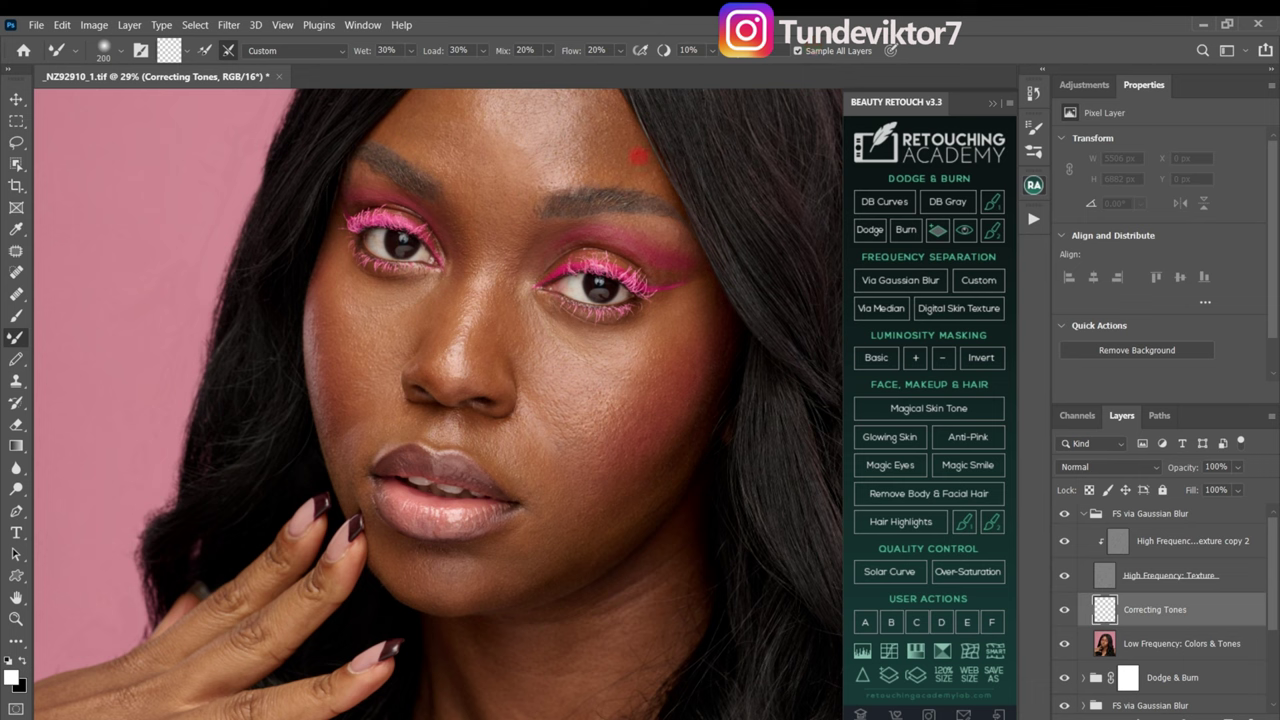
# Hide the High Frequency: Texture layer to show only the blurred colors and tones.
pyautogui.scroll(-2, 526, 378)
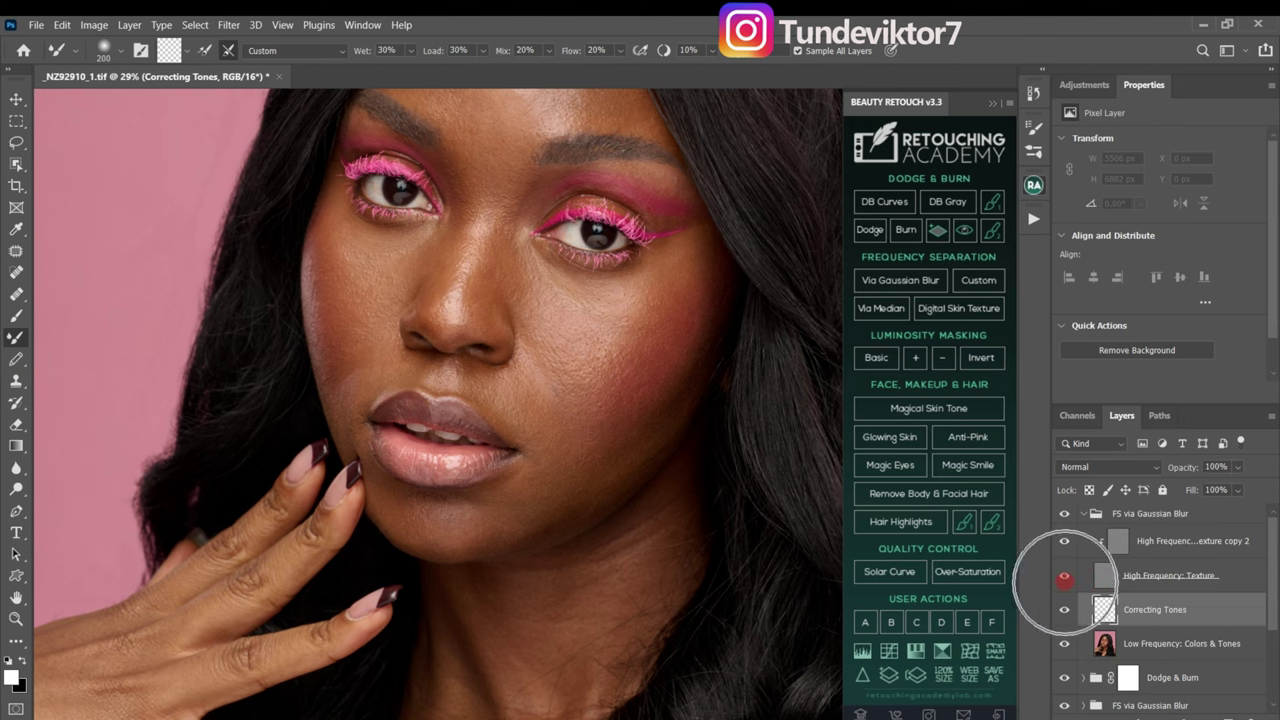
pyautogui.click(1064, 577)
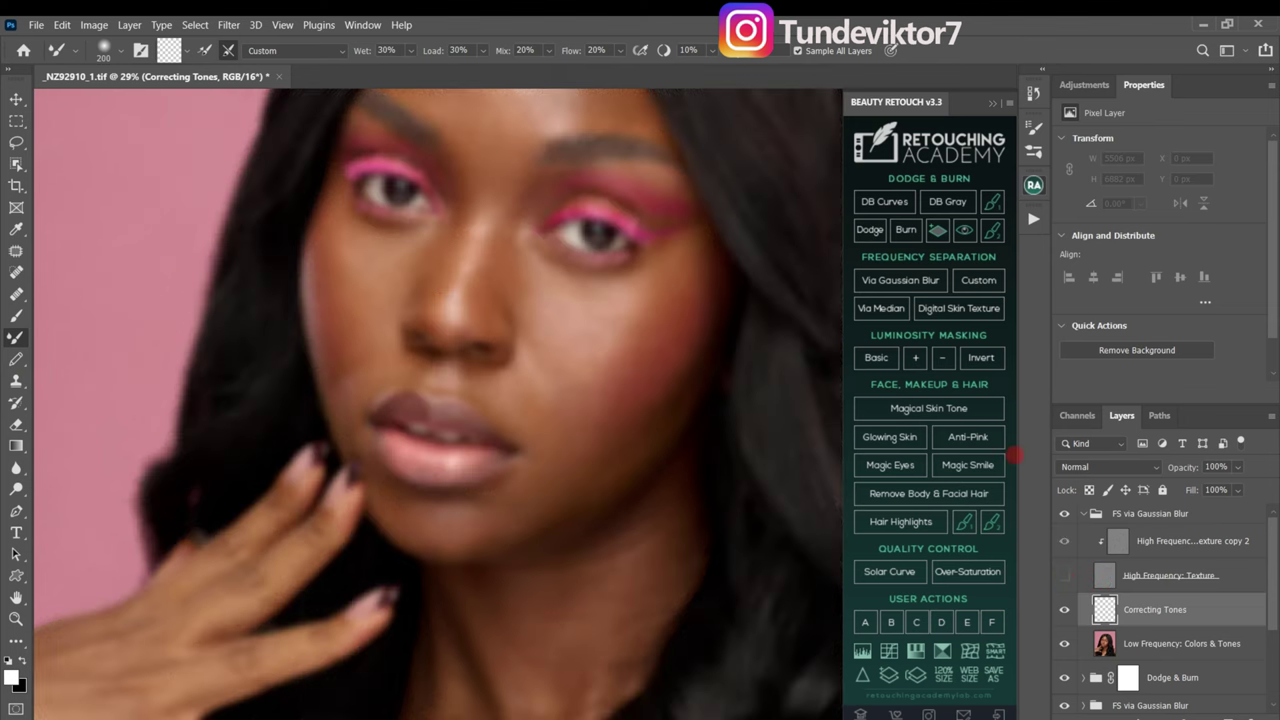
# Set the Mixer Brush size to 400 pixels for blending the facial skin tones.
pyautogui.moveTo(592, 208); pyautogui.dragTo(558, 261)
pyautogui.moveTo(475, 205)
pyautogui.mouseDown()
pyautogui.moveTo(466, 246)
pyautogui.moveTo(434, 254)
pyautogui.mouseUp()
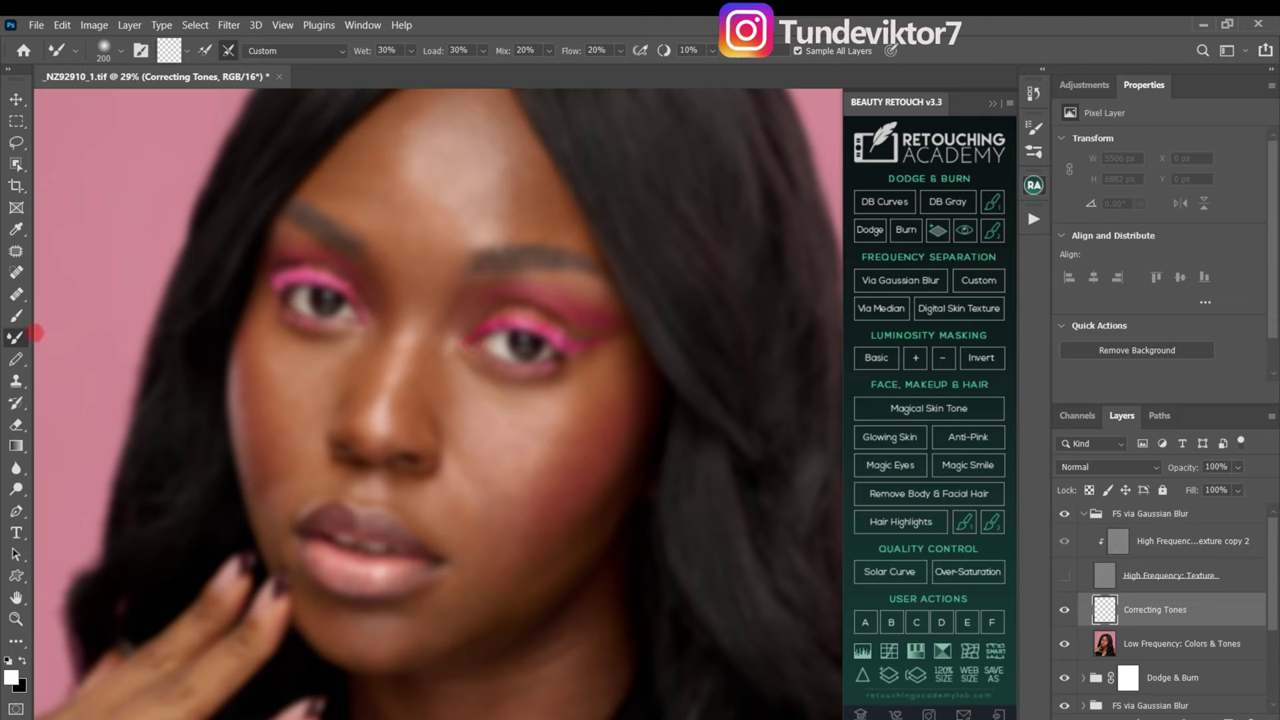
pyautogui.press(']')
pyautogui.press(']')
pyautogui.press(']')
pyautogui.press(']')
pyautogui.press(']')
pyautogui.press(']')
pyautogui.press(']')
pyautogui.press(']')
pyautogui.press('[')
pyautogui.press('[')
pyautogui.press('[')
pyautogui.press('[')
pyautogui.press('[')
pyautogui.press('[')
pyautogui.press('[')
pyautogui.press(']')
pyautogui.press(']')
pyautogui.press(']')
pyautogui.press(']')
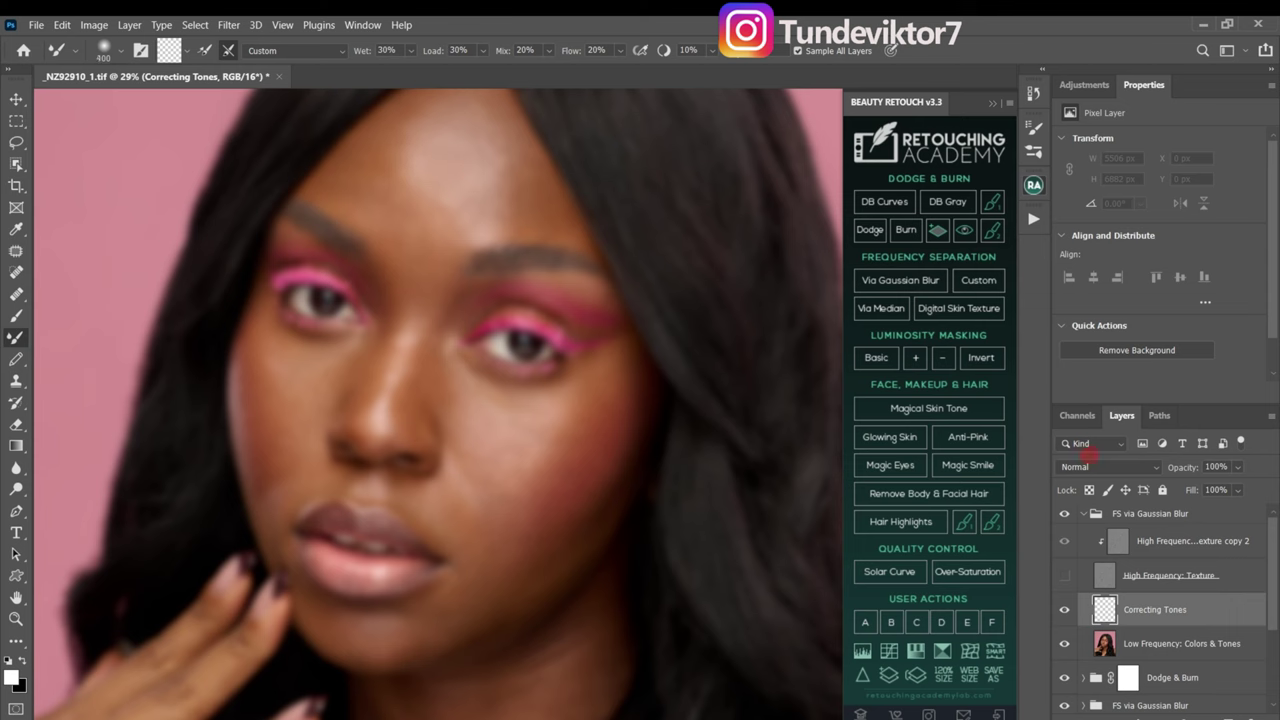
# Show the High Frequency: Texture layer to examine the forehead and cheek tone transitions, and hide it again.
pyautogui.click(1064, 577)
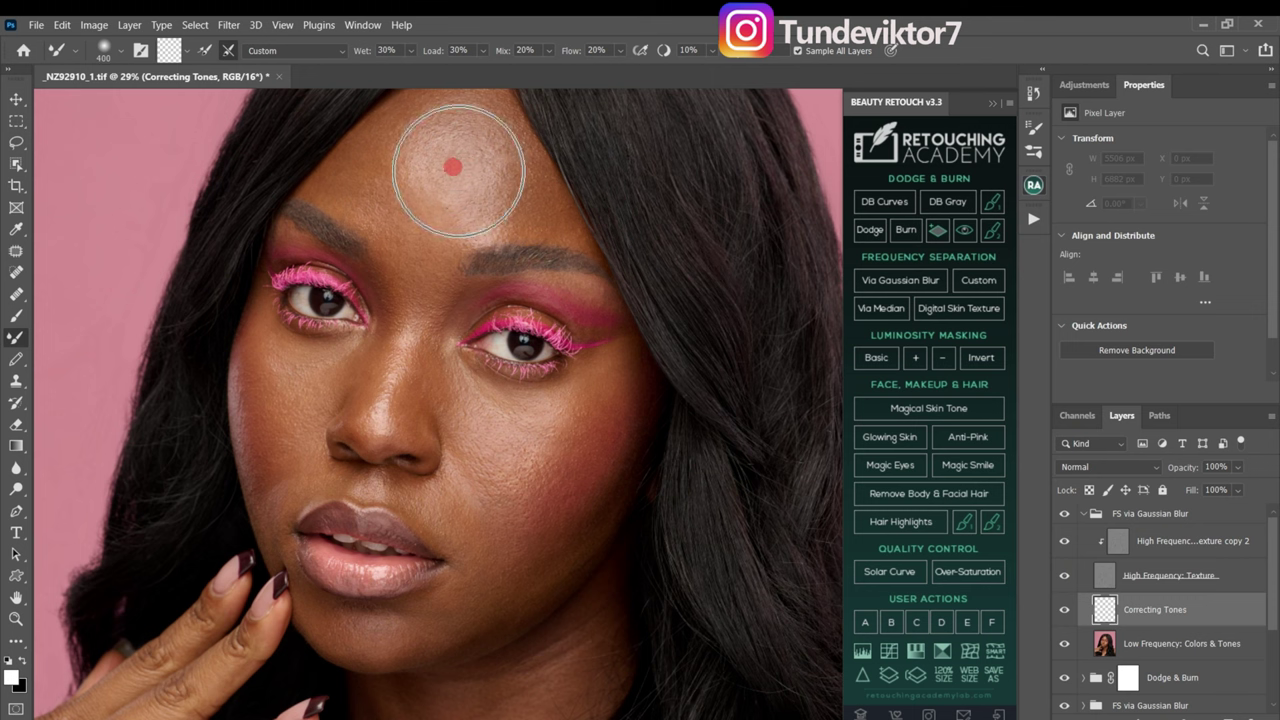
pyautogui.press('ctrl')
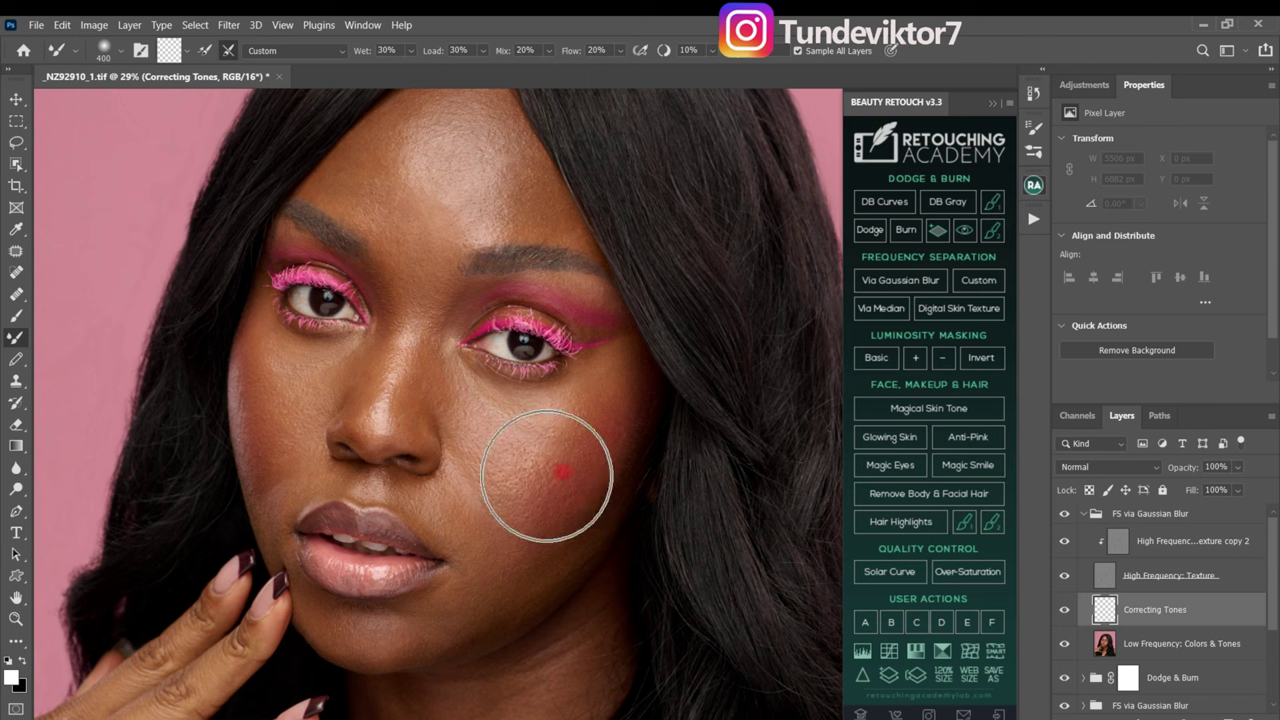
pyautogui.press('ctrl')
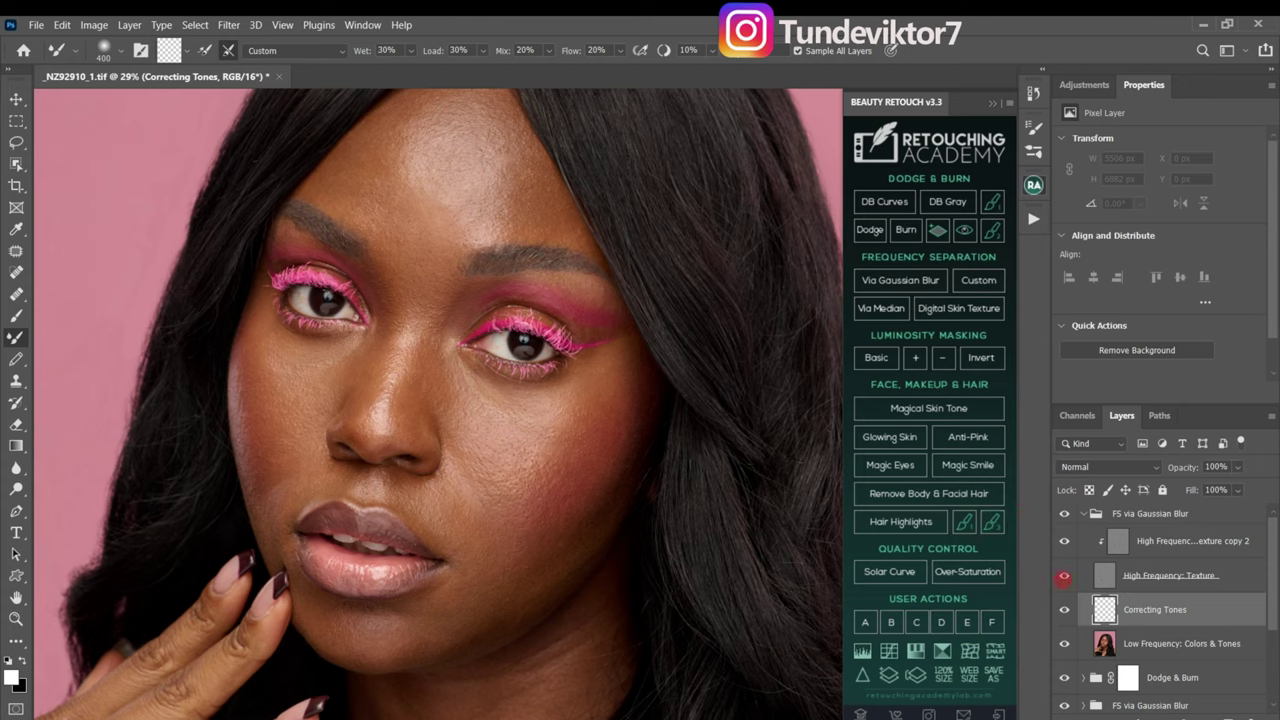
pyautogui.click(1063, 576)
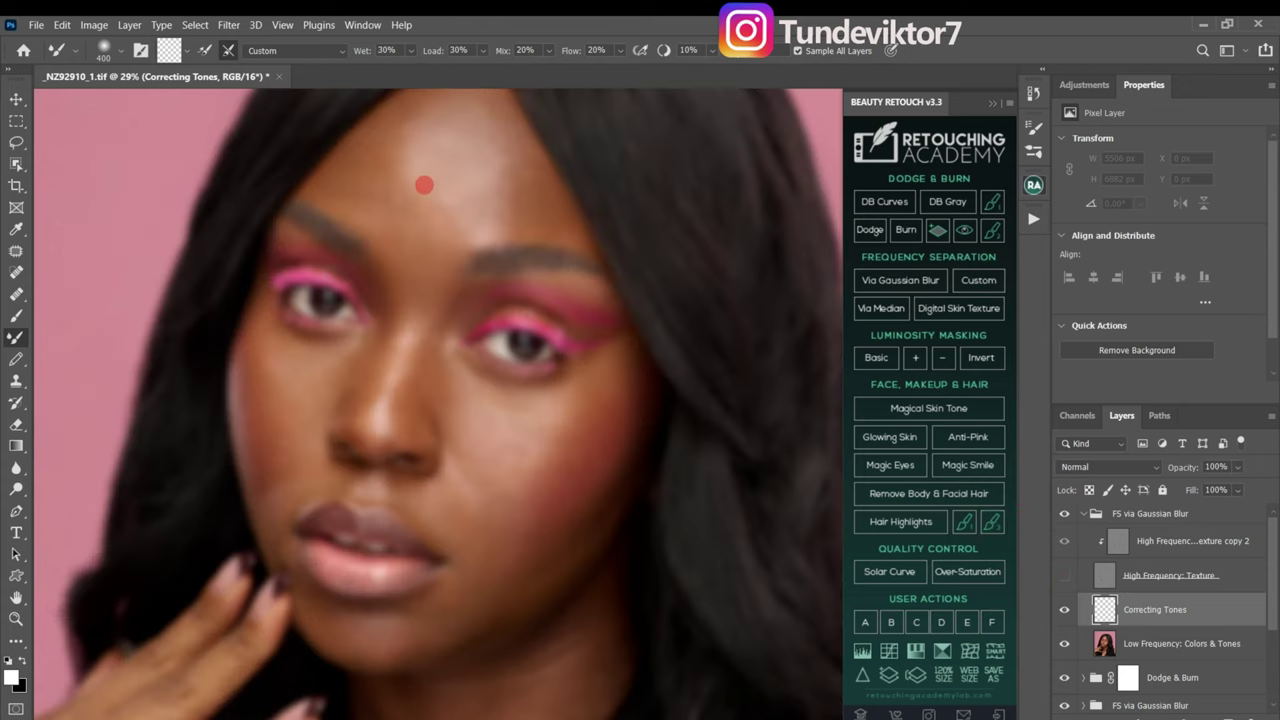
# Set the Mixer Brush size to 700 pixels to suit the broad forehead highlight.
pyautogui.press(']')
pyautogui.press(']')
pyautogui.press(']')
pyautogui.press(']')
pyautogui.press(']')
pyautogui.press(']')
pyautogui.press(']')
pyautogui.press('[')
pyautogui.press('[')
pyautogui.press('[')
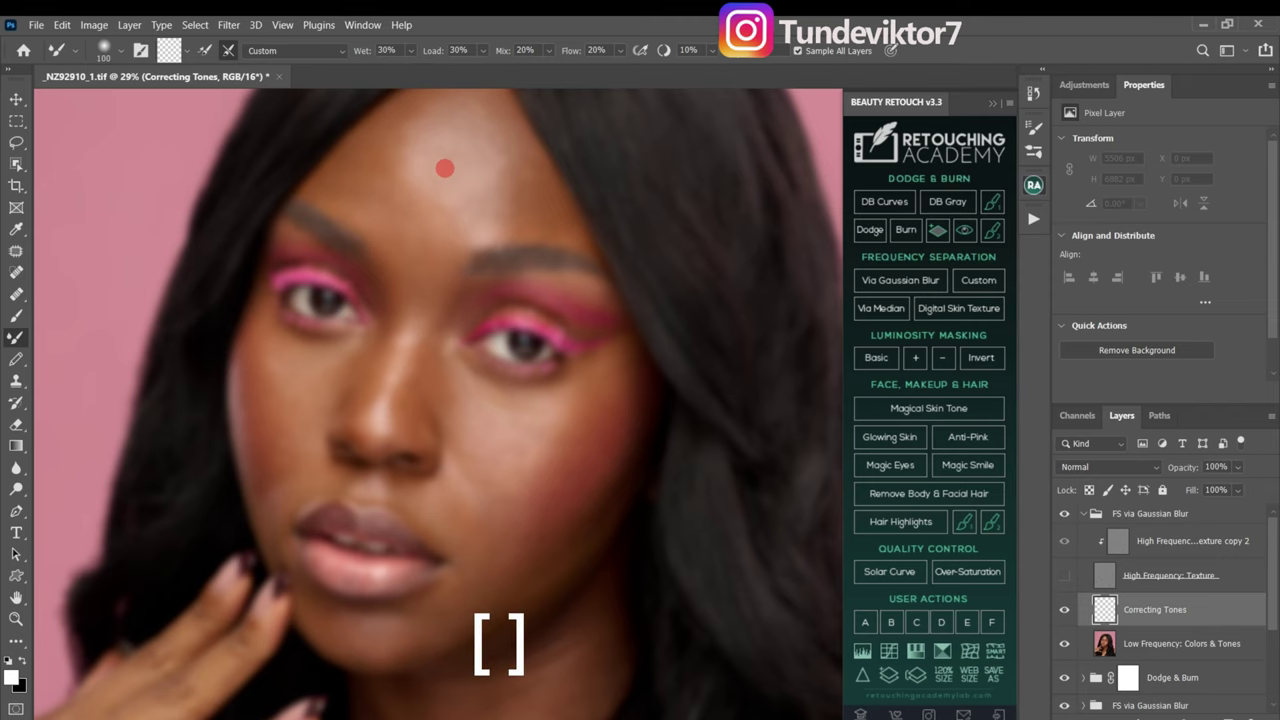
pyautogui.press(']')
pyautogui.press(']')
pyautogui.press(']')
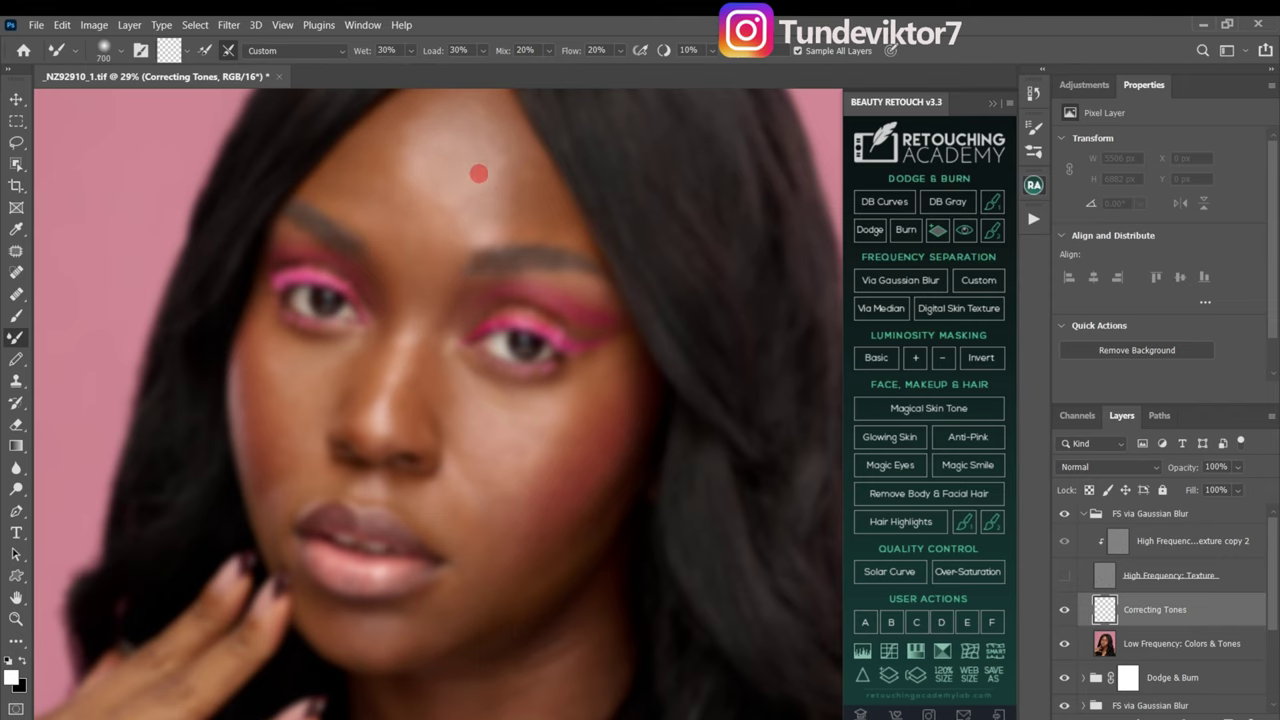
pyautogui.press(']')
pyautogui.press(']')
pyautogui.press(']')
pyautogui.press(']')
pyautogui.press(']')
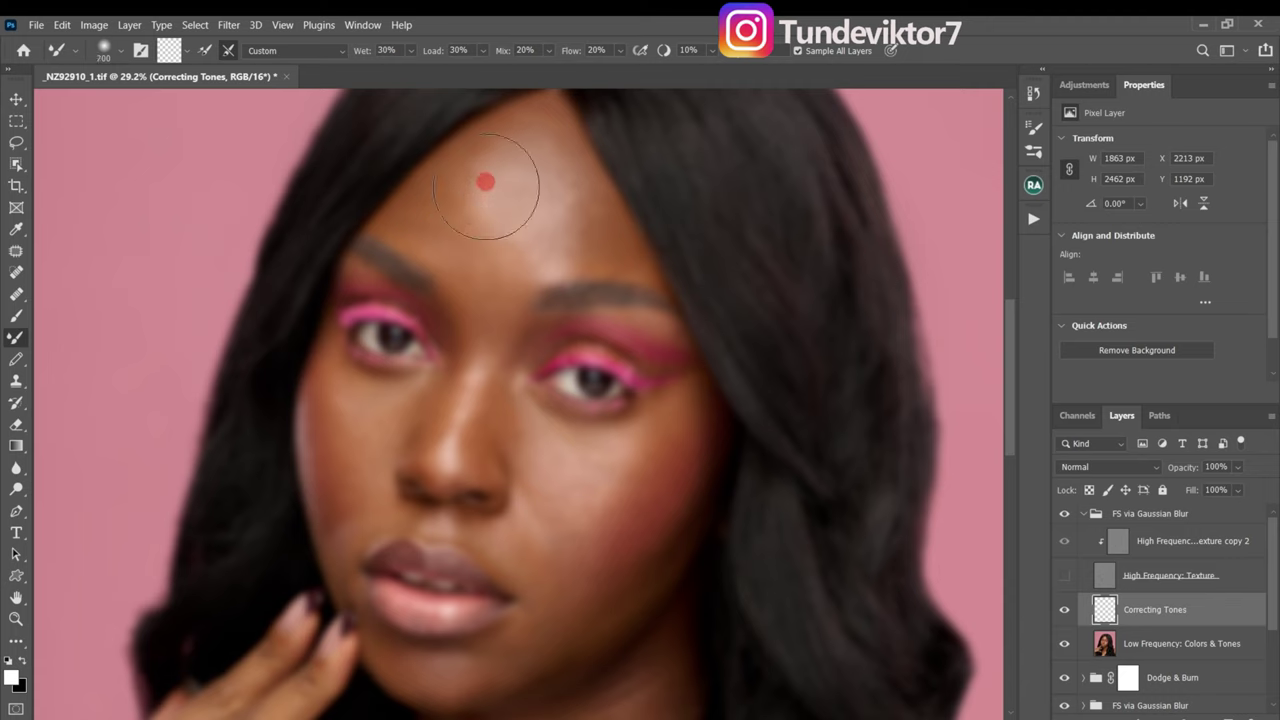
# Blend the forehead highlight into the surrounding skin on the Correcting Tones layer, varying the Mixer Brush between 300 and 700 pixels.
pyautogui.press('[')
pyautogui.press('[')
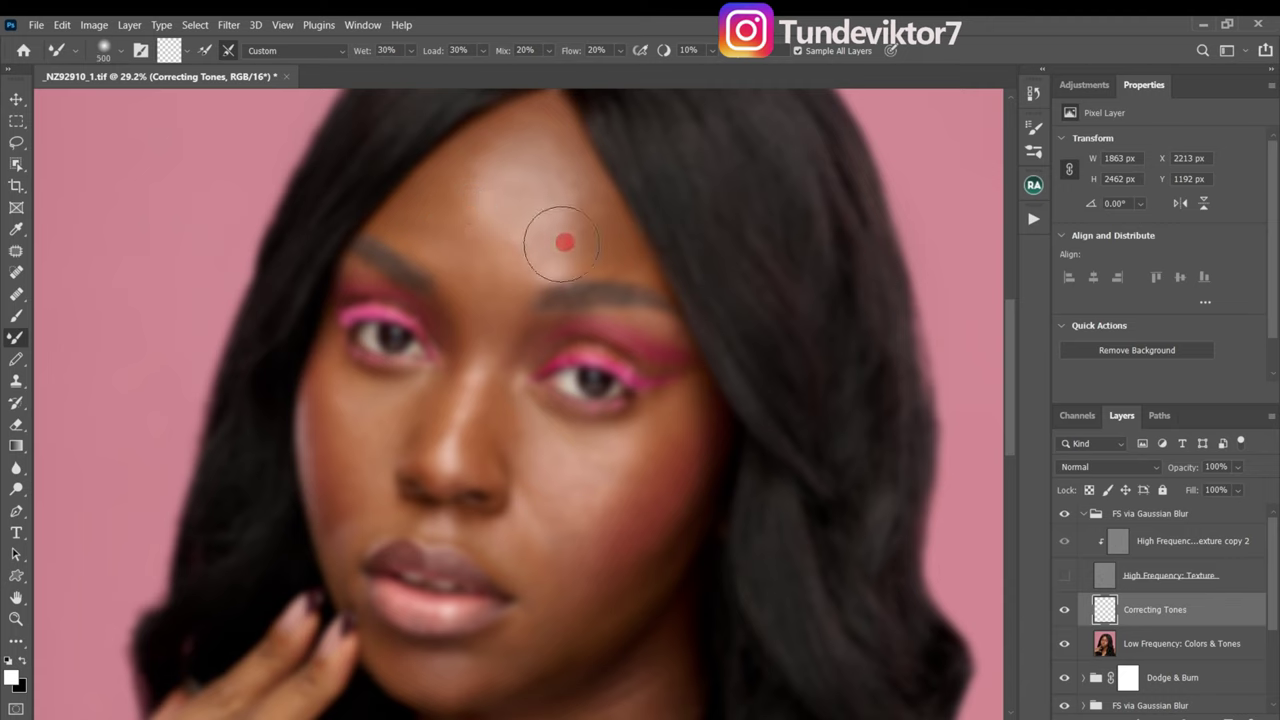
pyautogui.press('[')
pyautogui.press('[')
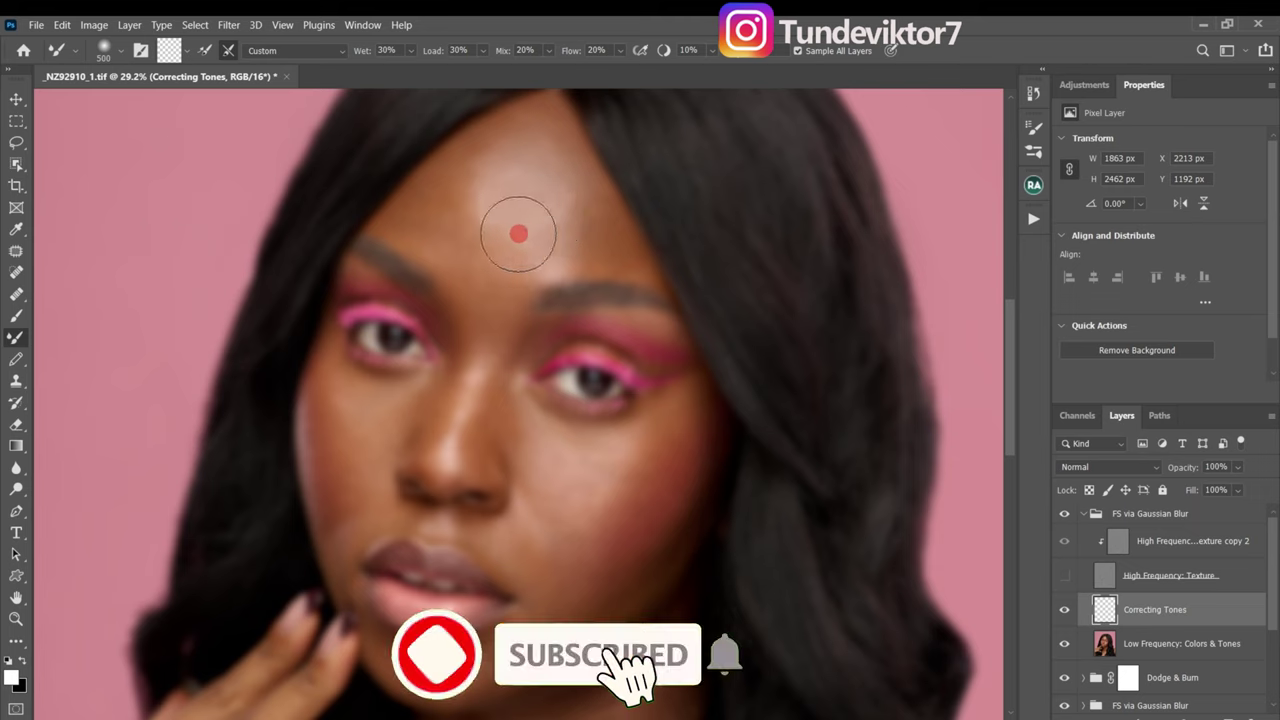
pyautogui.press(']')
pyautogui.press(']')
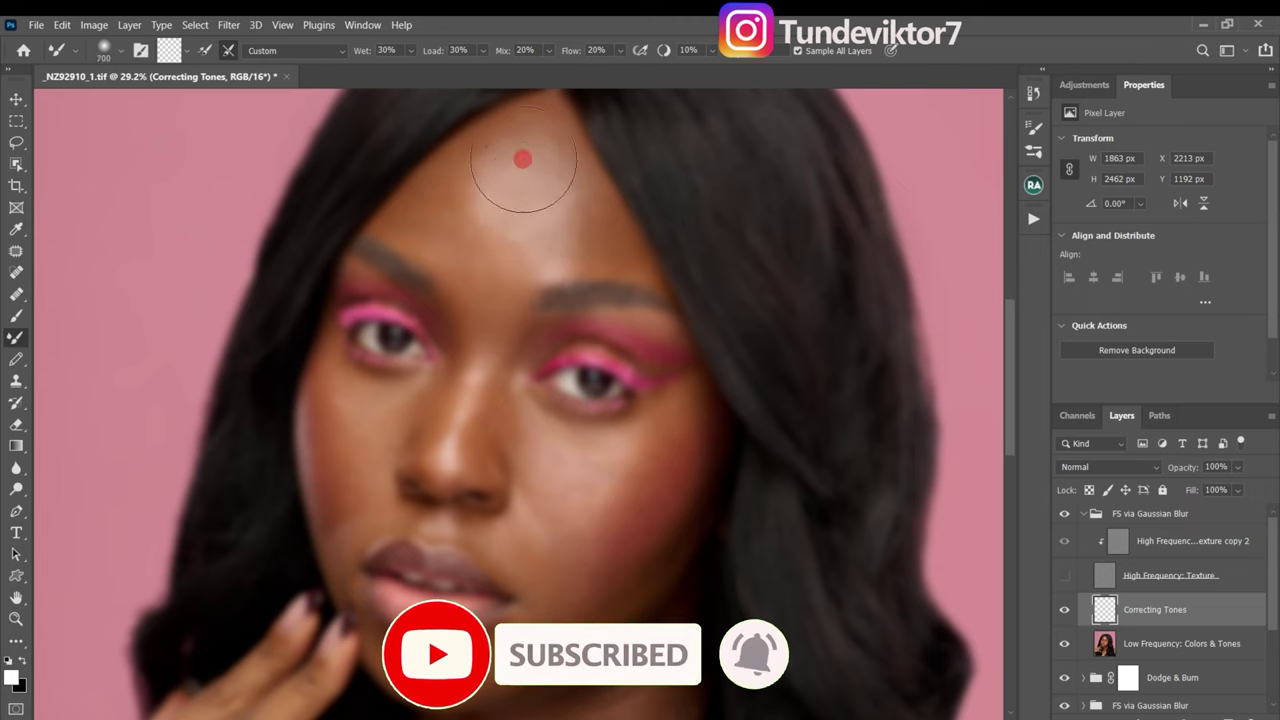
pyautogui.press('[')
pyautogui.press('[')
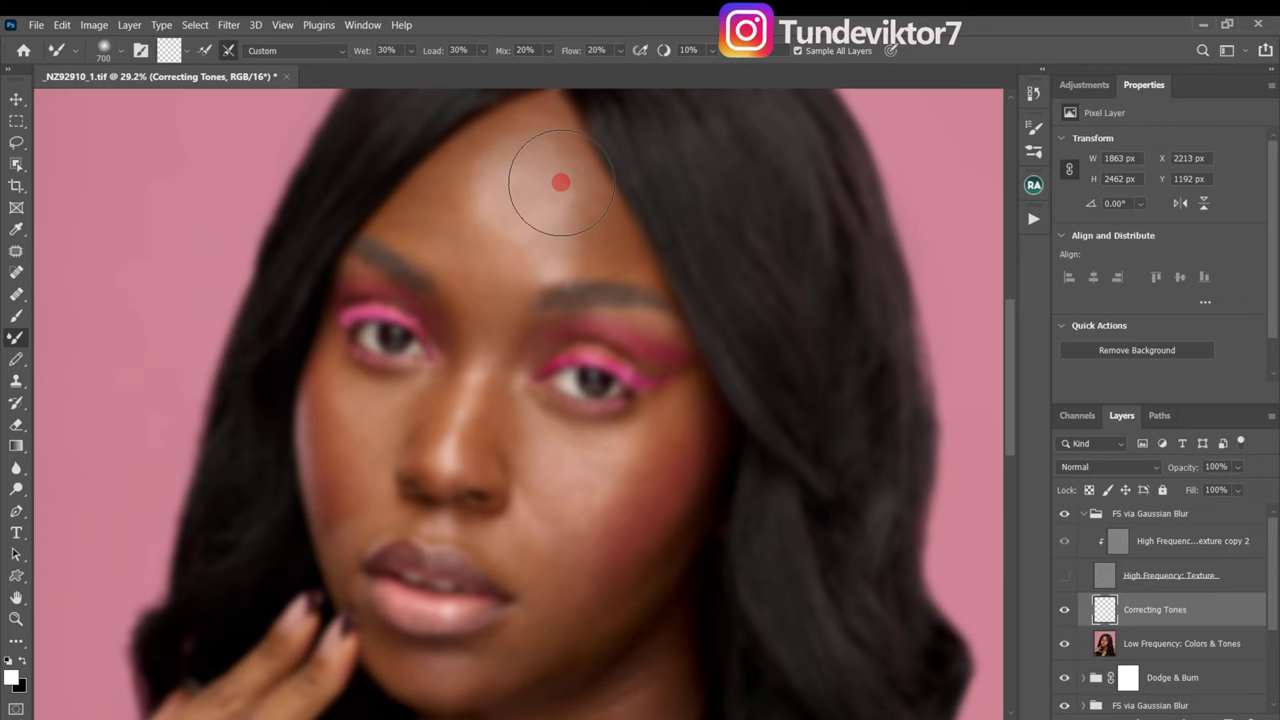
pyautogui.press('[')
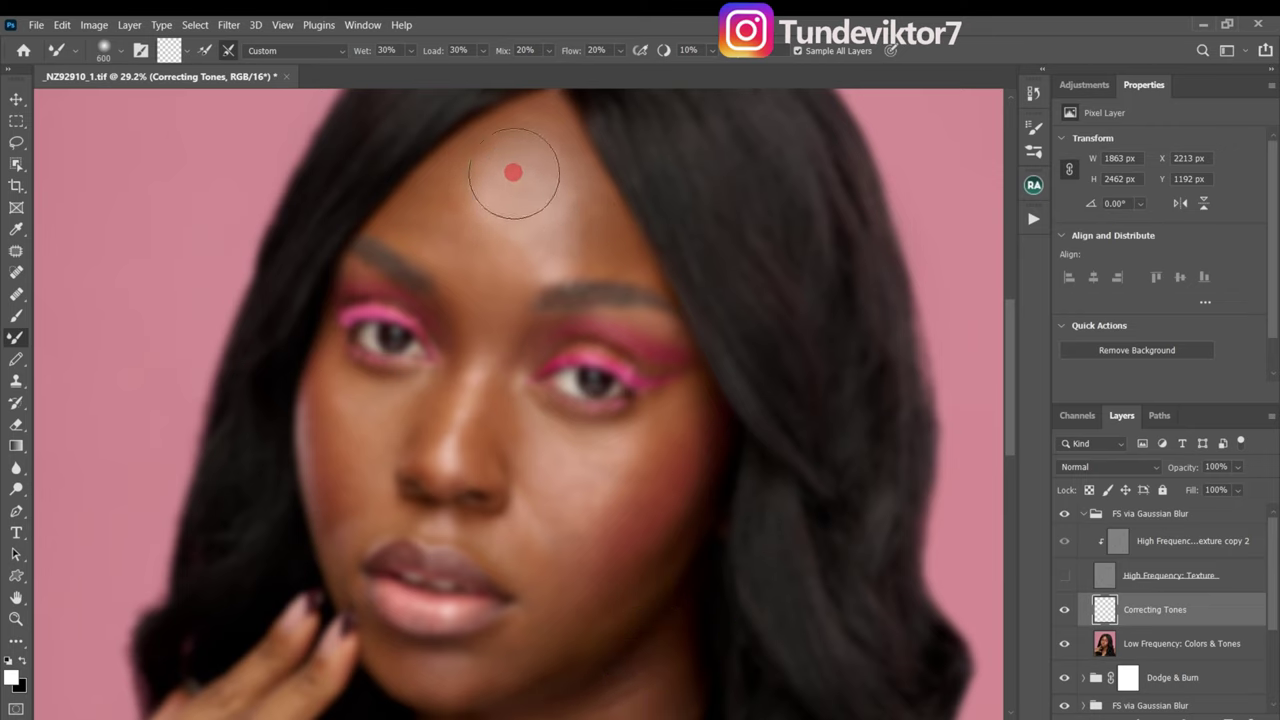
pyautogui.press('ctrl')
pyautogui.press('[')
pyautogui.press('[')
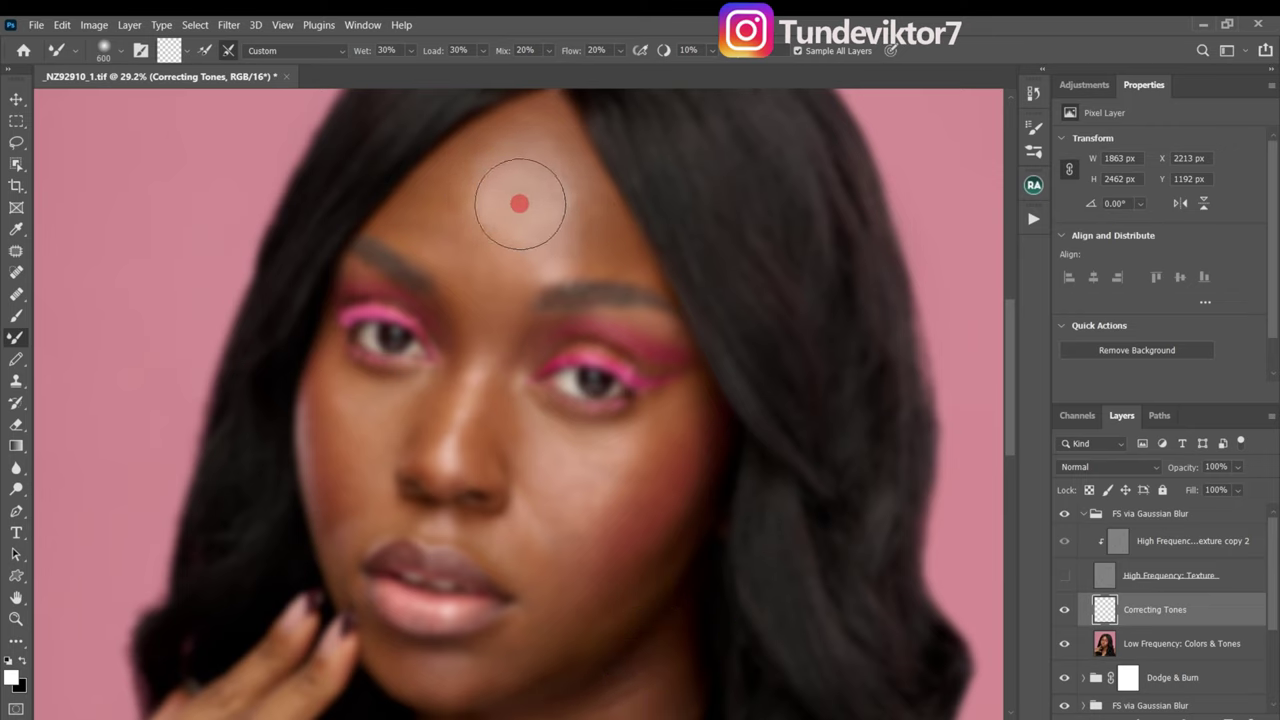
pyautogui.press('[')
pyautogui.press('[')
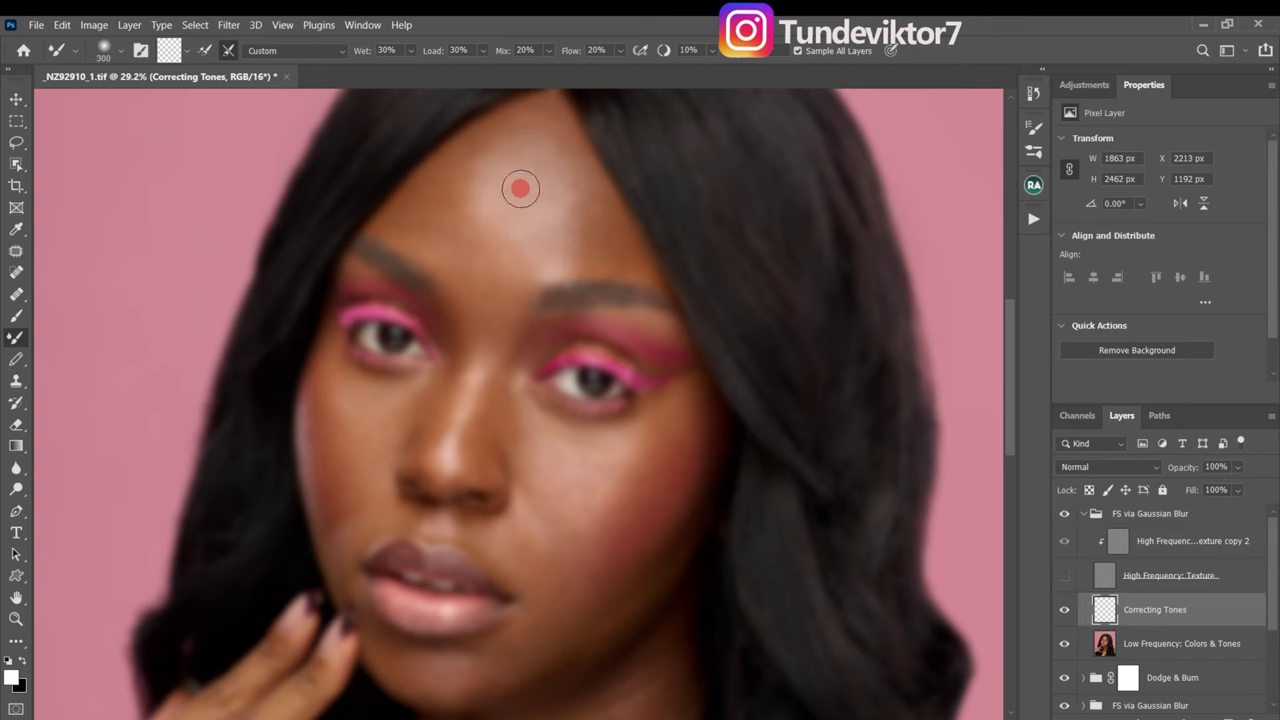
# Smooth the lower forehead highlight and the tones along the hairline, reducing the Mixer Brush to 200 pixels for the edges.
pyautogui.press(']')
pyautogui.press(']')
pyautogui.press(']')
pyautogui.press(']')
pyautogui.moveTo(524, 196)
pyautogui.mouseDown()
pyautogui.moveTo(513, 166)
pyautogui.moveTo(499, 170)
pyautogui.moveTo(549, 184)
pyautogui.moveTo(554, 250)
pyautogui.mouseUp()
pyautogui.press('[')
pyautogui.press('[')
pyautogui.press('[')
pyautogui.moveTo(513, 189)
pyautogui.mouseDown()
pyautogui.moveTo(491, 206)
pyautogui.moveTo(514, 214)
pyautogui.moveTo(519, 236)
pyautogui.mouseUp()
pyautogui.press(']')
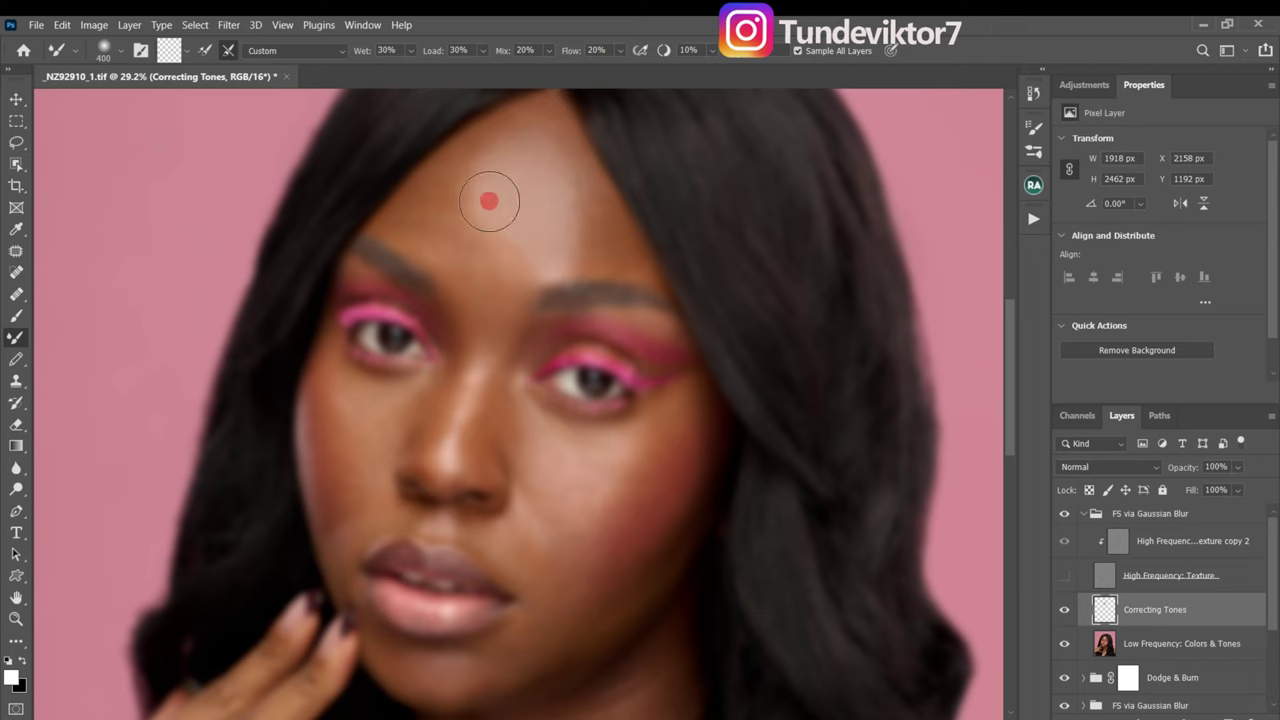
pyautogui.press('[')
pyautogui.press('[')
pyautogui.keyDown('alt'); pyautogui.rightClick(472, 140); pyautogui.keyUp('alt')
pyautogui.moveTo(479, 134)
pyautogui.mouseDown()
pyautogui.moveTo(440, 195)
pyautogui.moveTo(434, 178)
pyautogui.moveTo(474, 143)
pyautogui.mouseUp()
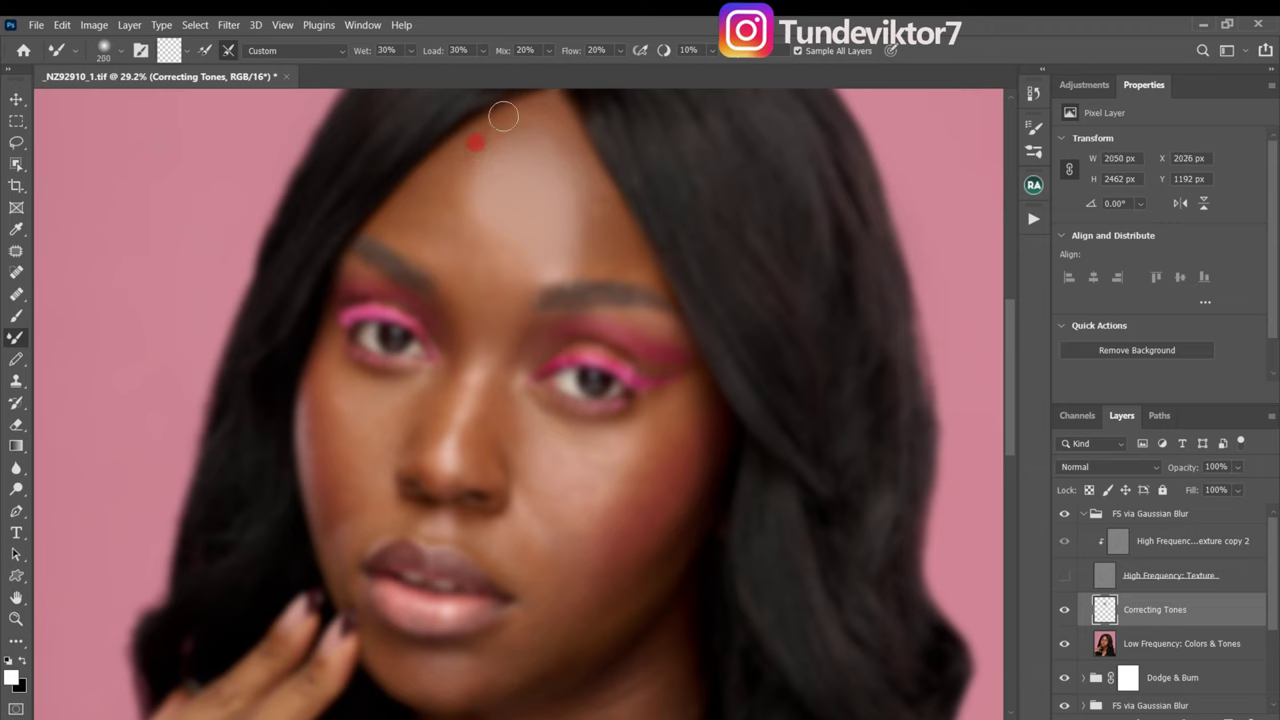
pyautogui.press('[')
# Blend the uneven tones from the forehead down to the nose with the Mixer Brush, matching brush size to each area.
pyautogui.moveTo(558, 135)
pyautogui.mouseDown()
pyautogui.moveTo(599, 145)
pyautogui.moveTo(562, 142)
pyautogui.moveTo(616, 258)
pyautogui.moveTo(597, 208)
pyautogui.moveTo(595, 250)
pyautogui.moveTo(629, 250)
pyautogui.moveTo(652, 279)
pyautogui.moveTo(616, 246)
pyautogui.moveTo(591, 254)
pyautogui.moveTo(599, 238)
pyautogui.moveTo(559, 140)
pyautogui.moveTo(462, 141)
pyautogui.moveTo(437, 227)
pyautogui.moveTo(447, 248)
pyautogui.moveTo(411, 228)
pyautogui.moveTo(421, 249)
pyautogui.moveTo(457, 247)
pyautogui.moveTo(469, 283)
pyautogui.moveTo(511, 283)
pyautogui.moveTo(465, 273)
pyautogui.moveTo(444, 209)
pyautogui.moveTo(503, 294)
pyautogui.moveTo(475, 287)
pyautogui.moveTo(488, 283)
pyautogui.moveTo(454, 228)
pyautogui.moveTo(422, 211)
pyautogui.moveTo(429, 203)
pyautogui.moveTo(442, 228)
pyautogui.moveTo(439, 207)
pyautogui.moveTo(473, 160)
pyautogui.moveTo(473, 208)
pyautogui.moveTo(526, 276)
pyautogui.moveTo(580, 261)
pyautogui.moveTo(583, 234)
pyautogui.moveTo(584, 204)
pyautogui.moveTo(538, 140)
pyautogui.moveTo(481, 143)
pyautogui.moveTo(451, 222)
pyautogui.moveTo(473, 294)
pyautogui.moveTo(499, 318)
pyautogui.moveTo(480, 137)
pyautogui.moveTo(450, 220)
pyautogui.moveTo(490, 297)
pyautogui.moveTo(448, 465)
pyautogui.mouseUp()
pyautogui.press(']')
pyautogui.press(']')
pyautogui.press(']')
pyautogui.press(']')
pyautogui.press('[')
pyautogui.press('[')
pyautogui.press('[')
pyautogui.press('[')
pyautogui.press('[')
pyautogui.press(']')
pyautogui.press(']')
pyautogui.press(']')
pyautogui.press(']')
pyautogui.press(']')
pyautogui.press(']')
pyautogui.press('[')
pyautogui.press('[')
pyautogui.press(']')
pyautogui.press(']')
pyautogui.press(']')
pyautogui.press('[')
pyautogui.press('[')
pyautogui.press('[')
pyautogui.press(']')
pyautogui.press(']')
pyautogui.press(']')
pyautogui.press('[')
pyautogui.press('[')
pyautogui.press('[')
pyautogui.press('[')
pyautogui.press('[')
pyautogui.press('[')
pyautogui.press('[')
pyautogui.press(']')
pyautogui.press(']')
pyautogui.press(']')
# Smooth the tone transitions along the bridge and side of the nose with a small Mixer Brush of about 175 pixels.
pyautogui.moveTo(486, 410)
pyautogui.mouseDown()
pyautogui.moveTo(498, 371)
pyautogui.moveTo(476, 401)
pyautogui.moveTo(464, 373)
pyautogui.moveTo(484, 358)
pyautogui.moveTo(452, 395)
pyautogui.moveTo(500, 394)
pyautogui.moveTo(392, 487)
pyautogui.moveTo(493, 376)
pyautogui.moveTo(474, 382)
pyautogui.moveTo(495, 416)
pyautogui.moveTo(489, 395)
pyautogui.moveTo(473, 423)
pyautogui.moveTo(495, 386)
pyautogui.moveTo(479, 418)
pyautogui.moveTo(488, 467)
pyautogui.moveTo(471, 458)
pyautogui.moveTo(467, 481)
pyautogui.moveTo(451, 478)
pyautogui.moveTo(470, 478)
pyautogui.moveTo(452, 483)
pyautogui.moveTo(477, 421)
pyautogui.mouseUp()
pyautogui.press(']')
pyautogui.press(']')
pyautogui.press(']')
pyautogui.press('[')
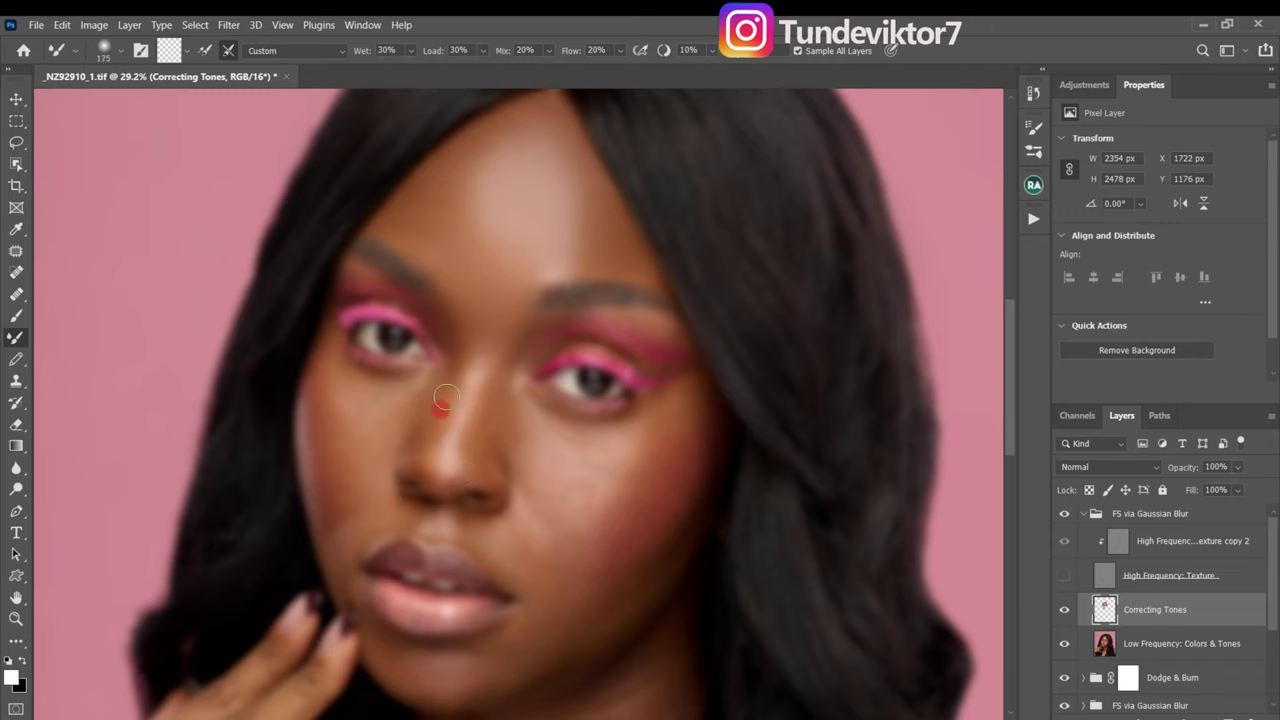
pyautogui.moveTo(446, 398); pyautogui.dragTo(426, 440)
pyautogui.press(']')
pyautogui.moveTo(422, 416); pyautogui.dragTo(420, 466)
pyautogui.press(']')
# Blend the highlight below the eye into the broad, blushed cheek, resizing the Mixer Brush for wide and narrow areas.
pyautogui.moveTo(580, 454)
pyautogui.mouseDown()
pyautogui.moveTo(528, 423)
pyautogui.moveTo(527, 407)
pyautogui.moveTo(548, 452)
pyautogui.moveTo(591, 476)
pyautogui.moveTo(536, 424)
pyautogui.moveTo(566, 438)
pyautogui.moveTo(545, 453)
pyautogui.moveTo(580, 449)
pyautogui.moveTo(541, 447)
pyautogui.moveTo(552, 490)
pyautogui.moveTo(582, 486)
pyautogui.moveTo(563, 463)
pyautogui.moveTo(582, 470)
pyautogui.moveTo(579, 520)
pyautogui.moveTo(597, 514)
pyautogui.moveTo(579, 506)
pyautogui.moveTo(567, 525)
pyautogui.moveTo(536, 505)
pyautogui.moveTo(567, 547)
pyautogui.moveTo(545, 545)
pyautogui.moveTo(572, 524)
pyautogui.moveTo(596, 467)
pyautogui.moveTo(515, 433)
pyautogui.moveTo(572, 509)
pyautogui.moveTo(507, 415)
pyautogui.moveTo(495, 433)
pyautogui.moveTo(518, 435)
pyautogui.moveTo(548, 469)
pyautogui.moveTo(548, 437)
pyautogui.moveTo(602, 456)
pyautogui.moveTo(558, 537)
pyautogui.moveTo(543, 512)
pyautogui.moveTo(543, 526)
pyautogui.moveTo(531, 517)
pyautogui.moveTo(551, 524)
pyautogui.moveTo(527, 534)
pyautogui.moveTo(523, 558)
pyautogui.moveTo(548, 575)
pyautogui.moveTo(550, 553)
pyautogui.moveTo(612, 511)
pyautogui.moveTo(596, 512)
pyautogui.moveTo(703, 470)
pyautogui.moveTo(694, 443)
pyautogui.moveTo(657, 542)
pyautogui.moveTo(720, 377)
pyautogui.moveTo(671, 509)
pyautogui.moveTo(609, 573)
pyautogui.moveTo(710, 453)
pyautogui.mouseUp()
pyautogui.press(']')
pyautogui.press(']')
pyautogui.press(']')
pyautogui.press(']')
pyautogui.press('[')
pyautogui.press('[')
pyautogui.press('[')
pyautogui.press('[')
pyautogui.press(']')
pyautogui.press('[')
pyautogui.press('[')
pyautogui.press('[')
pyautogui.press('[')
pyautogui.press(']')
pyautogui.press(']')
pyautogui.press('[')
pyautogui.press(']')
pyautogui.press(']')
pyautogui.press(']')
pyautogui.press(']')
pyautogui.press('[')
pyautogui.press('[')
pyautogui.press('[')
pyautogui.press(']')
pyautogui.press(']')
pyautogui.press('[')
pyautogui.press('[')
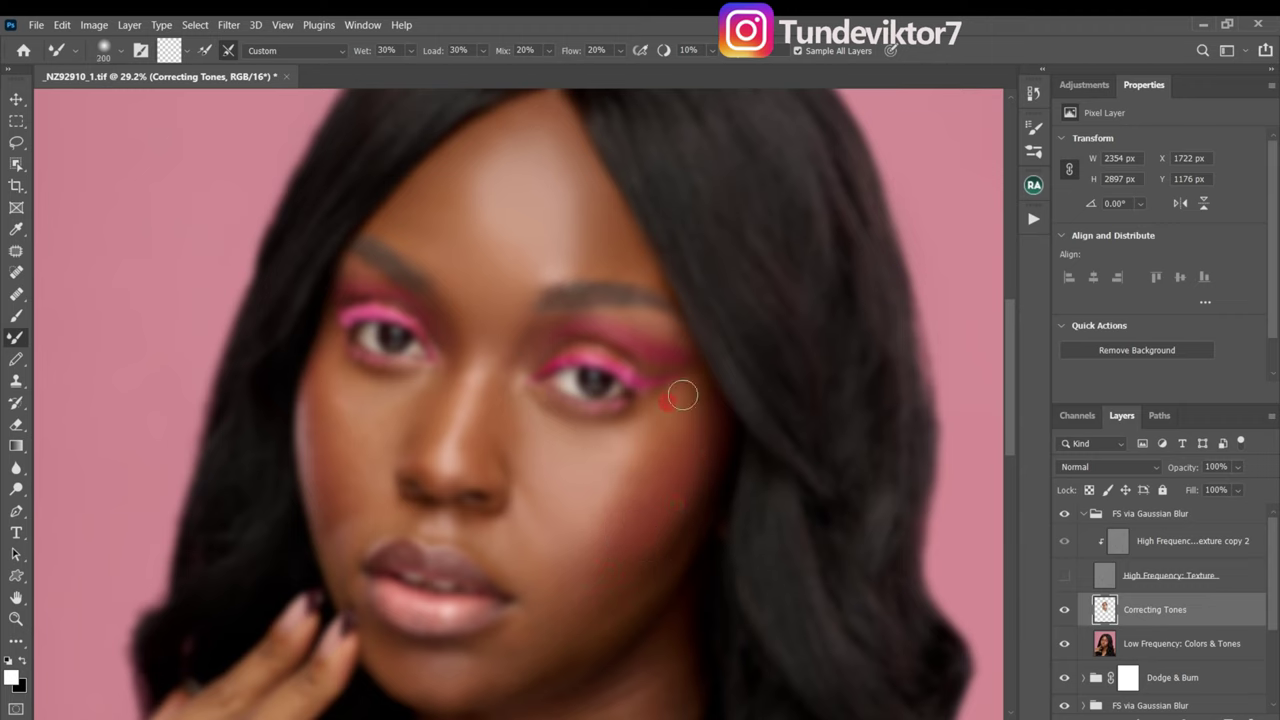
# Smooth the blush transition from the outer eye corner down the cheek with longer Mixer Brush strokes.
pyautogui.moveTo(678, 413)
pyautogui.mouseDown()
pyautogui.moveTo(658, 510)
pyautogui.moveTo(632, 499)
pyautogui.moveTo(612, 530)
pyautogui.moveTo(618, 502)
pyautogui.moveTo(626, 525)
pyautogui.moveTo(636, 472)
pyautogui.moveTo(615, 541)
pyautogui.moveTo(621, 562)
pyautogui.moveTo(645, 551)
pyautogui.moveTo(622, 583)
pyautogui.moveTo(645, 552)
pyautogui.moveTo(636, 615)
pyautogui.moveTo(619, 624)
pyautogui.moveTo(669, 573)
pyautogui.moveTo(602, 639)
pyautogui.moveTo(614, 636)
pyautogui.moveTo(622, 551)
pyautogui.mouseUp()
pyautogui.press('[')
pyautogui.moveTo(625, 475)
pyautogui.mouseDown()
pyautogui.moveTo(637, 430)
pyautogui.moveTo(624, 442)
pyautogui.moveTo(632, 483)
pyautogui.moveTo(597, 537)
pyautogui.mouseUp()
pyautogui.press('[')
# Show the High Frequency: Texture layer and toggle the Correcting Tones layer to compare the skin before and after.
pyautogui.click(1063, 577)
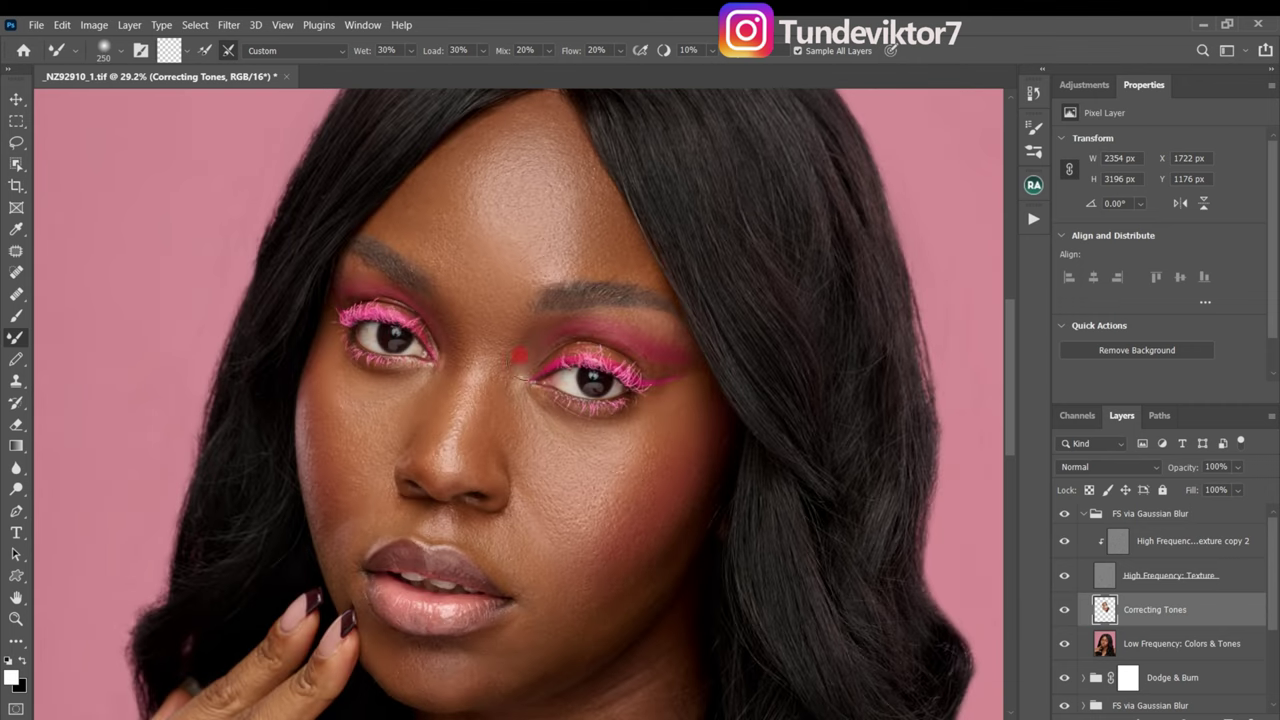
pyautogui.click(676, 356)
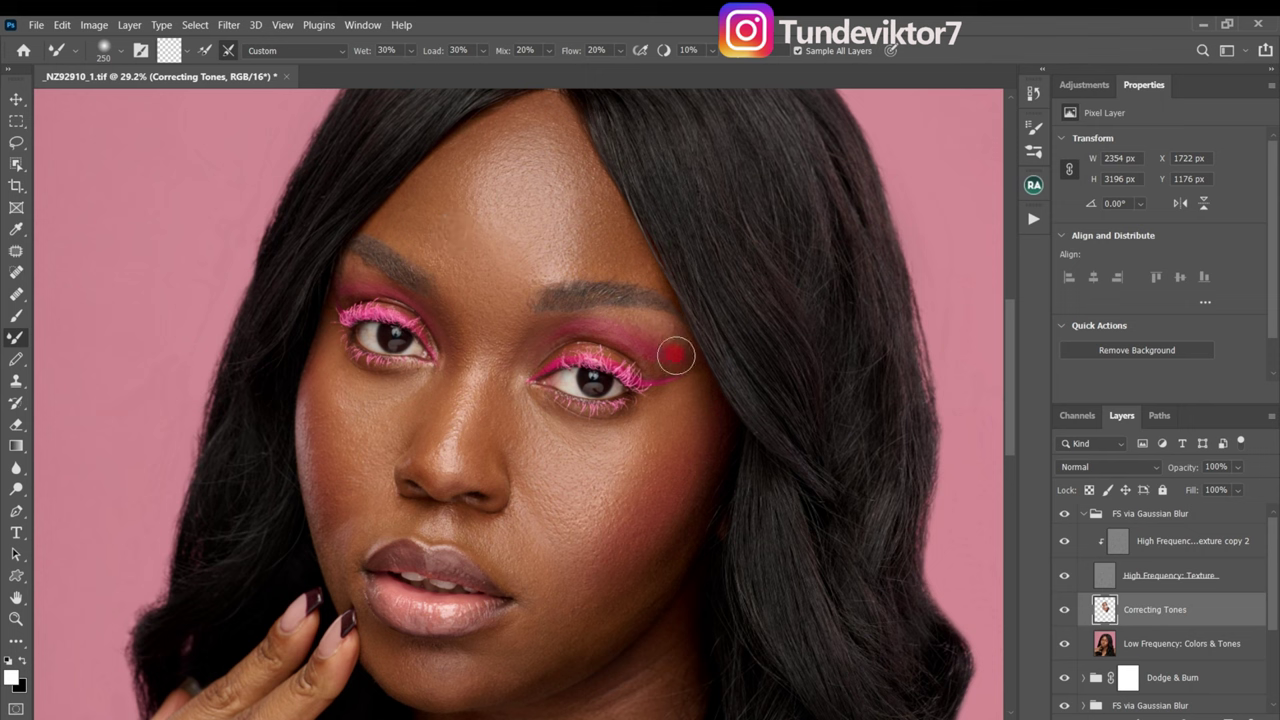
pyautogui.click(1065, 610)
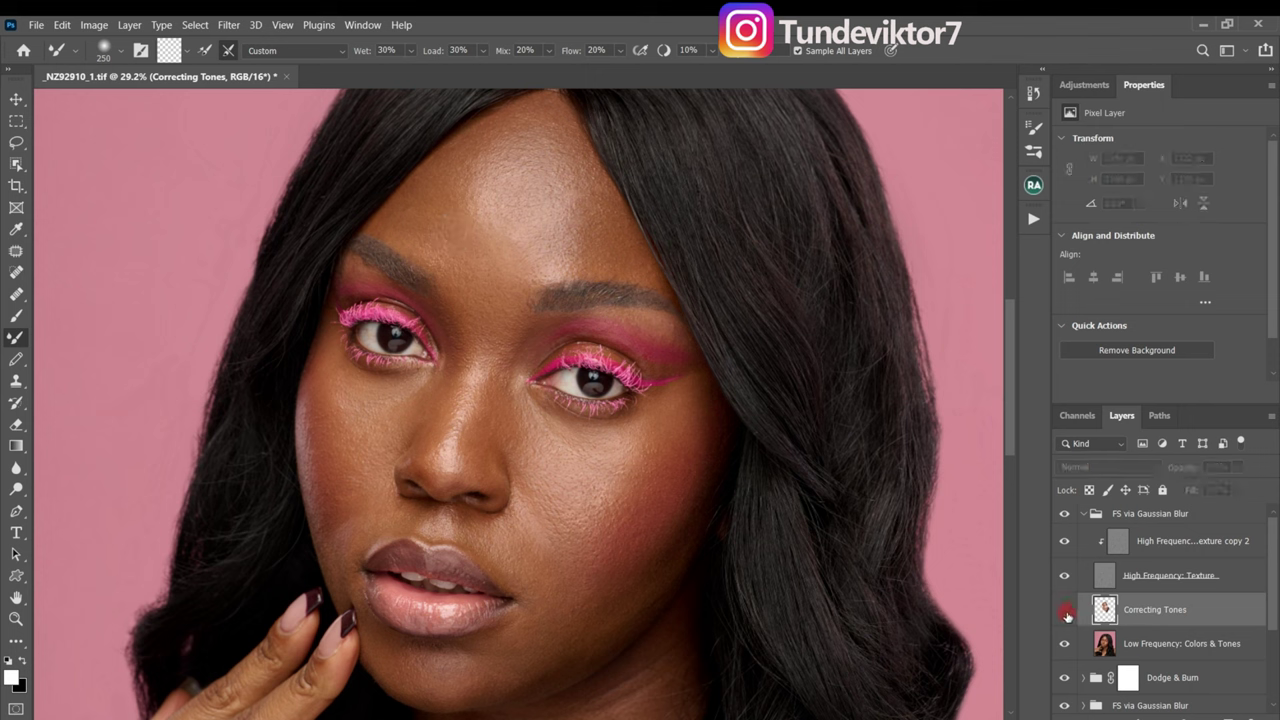
pyautogui.click(1066, 612)
pyautogui.click(1066, 612)
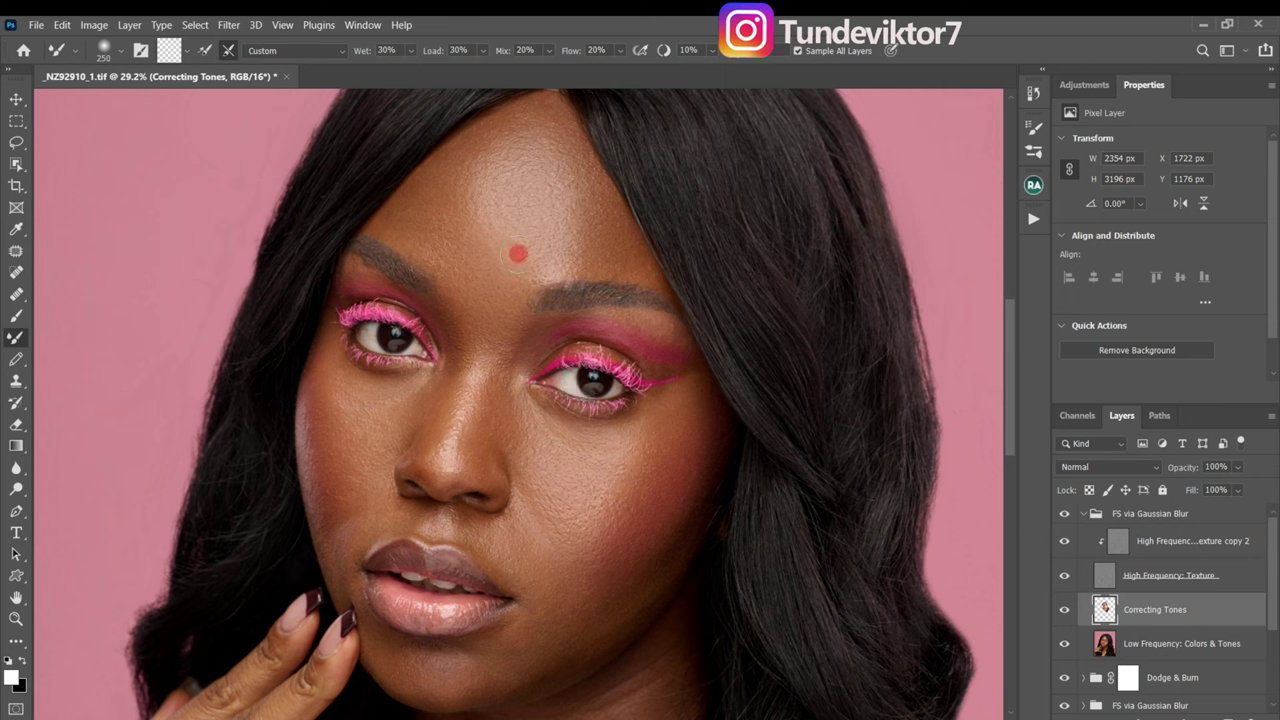
# Expand the top FS via Gaussian Blur group and toggle the Correcting Tones layer to compare the face before and after.
pyautogui.moveTo(580, 560); pyautogui.dragTo(630, 289)
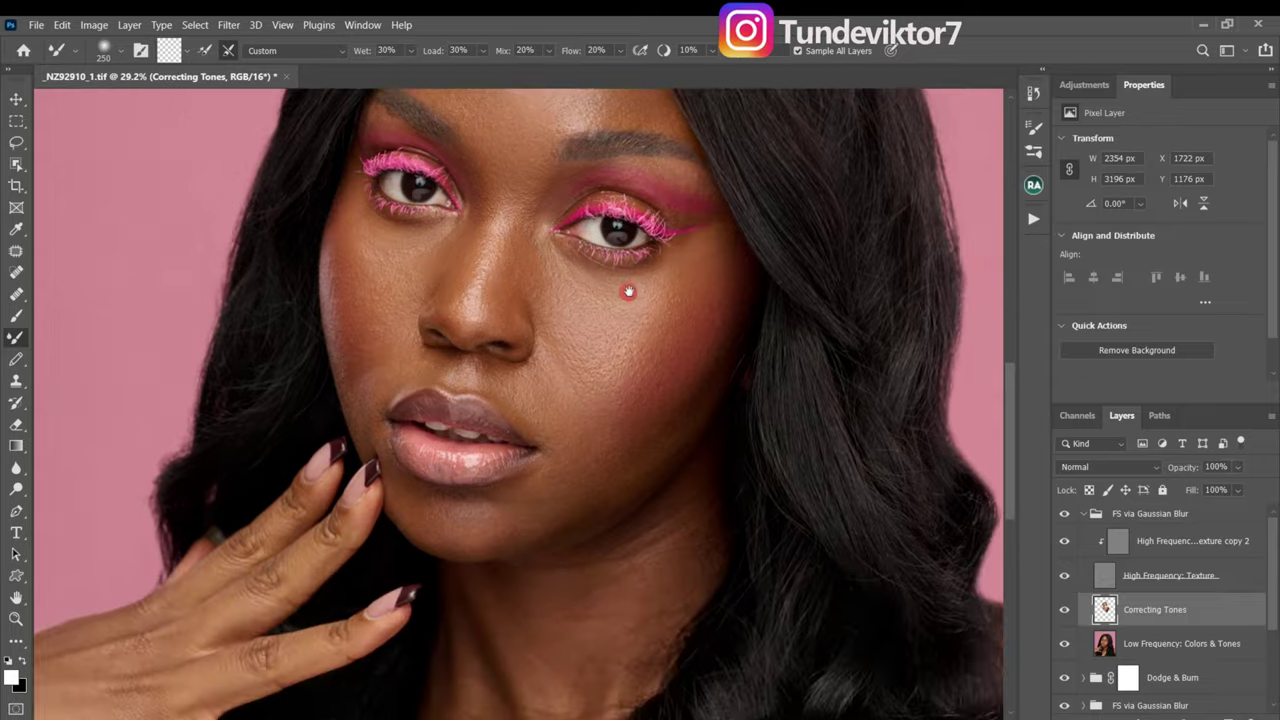
pyautogui.press('z')
pyautogui.moveTo(543, 505)
pyautogui.mouseDown()
pyautogui.moveTo(440, 520)
pyautogui.moveTo(597, 509)
pyautogui.moveTo(578, 306)
pyautogui.moveTo(712, 341)
pyautogui.mouseUp()
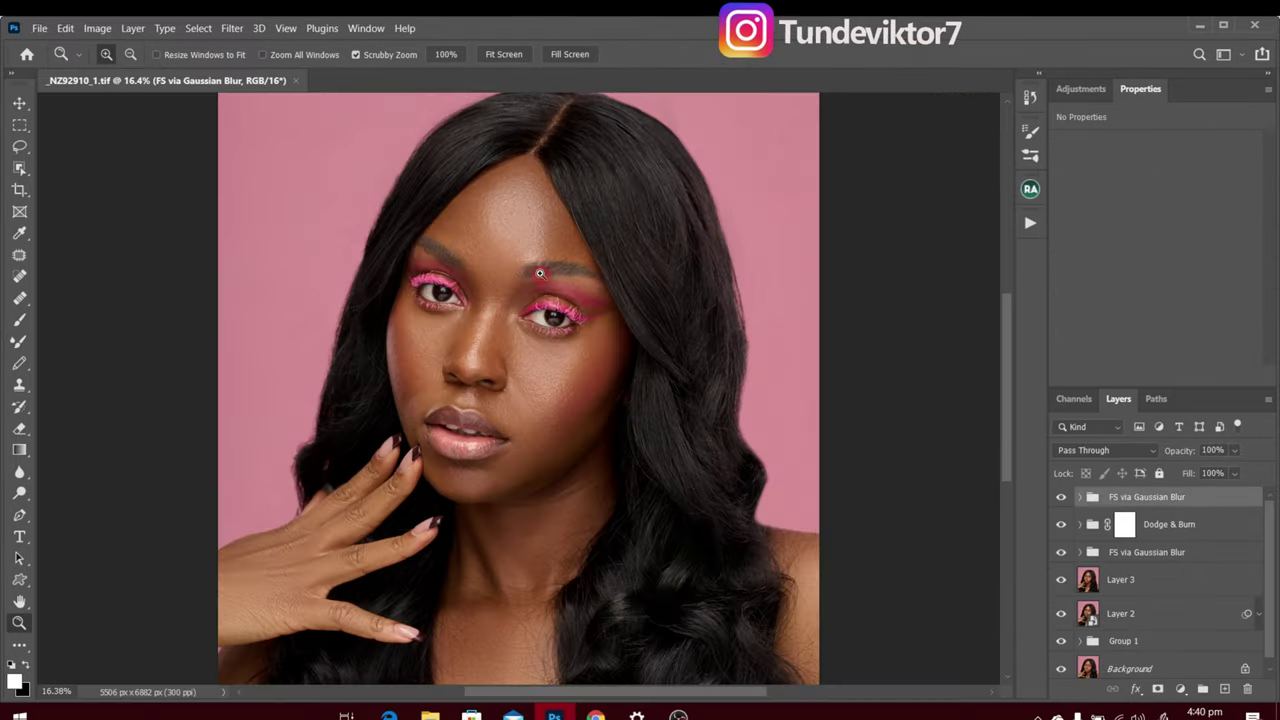
pyautogui.click(1079, 497)
pyautogui.click(1098, 597)
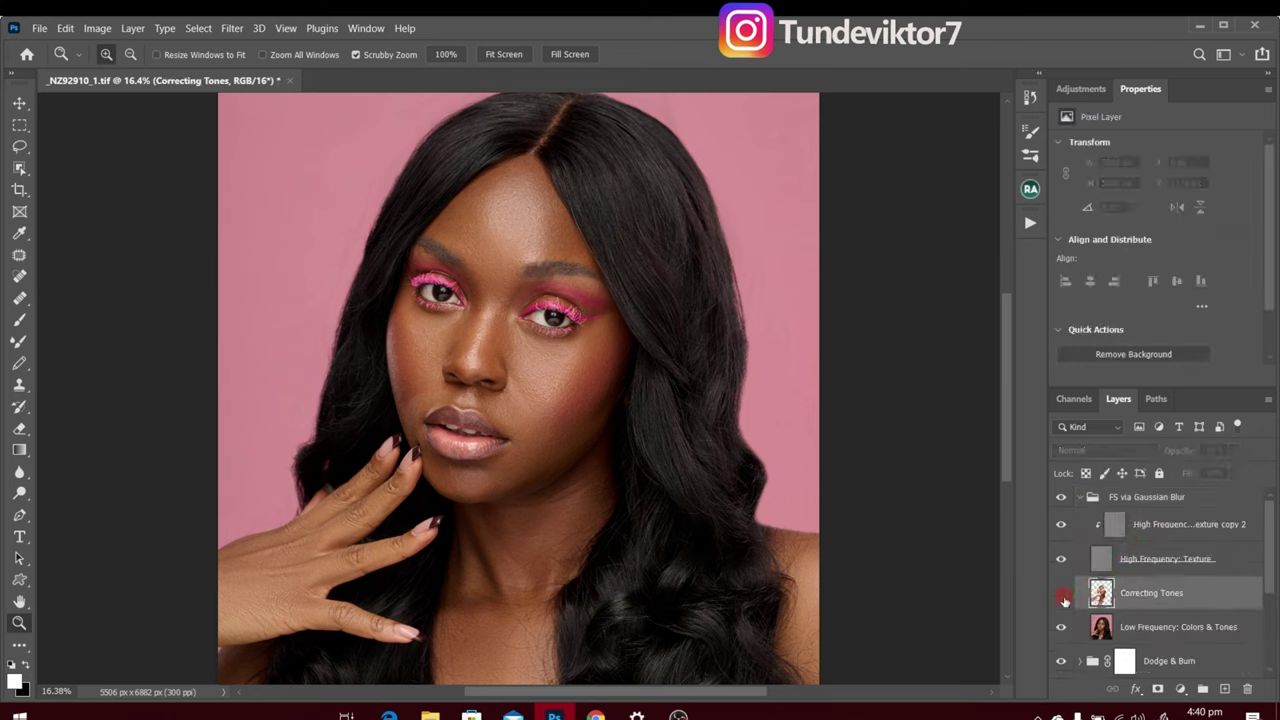
pyautogui.click(1065, 600)
pyautogui.click(1062, 596)
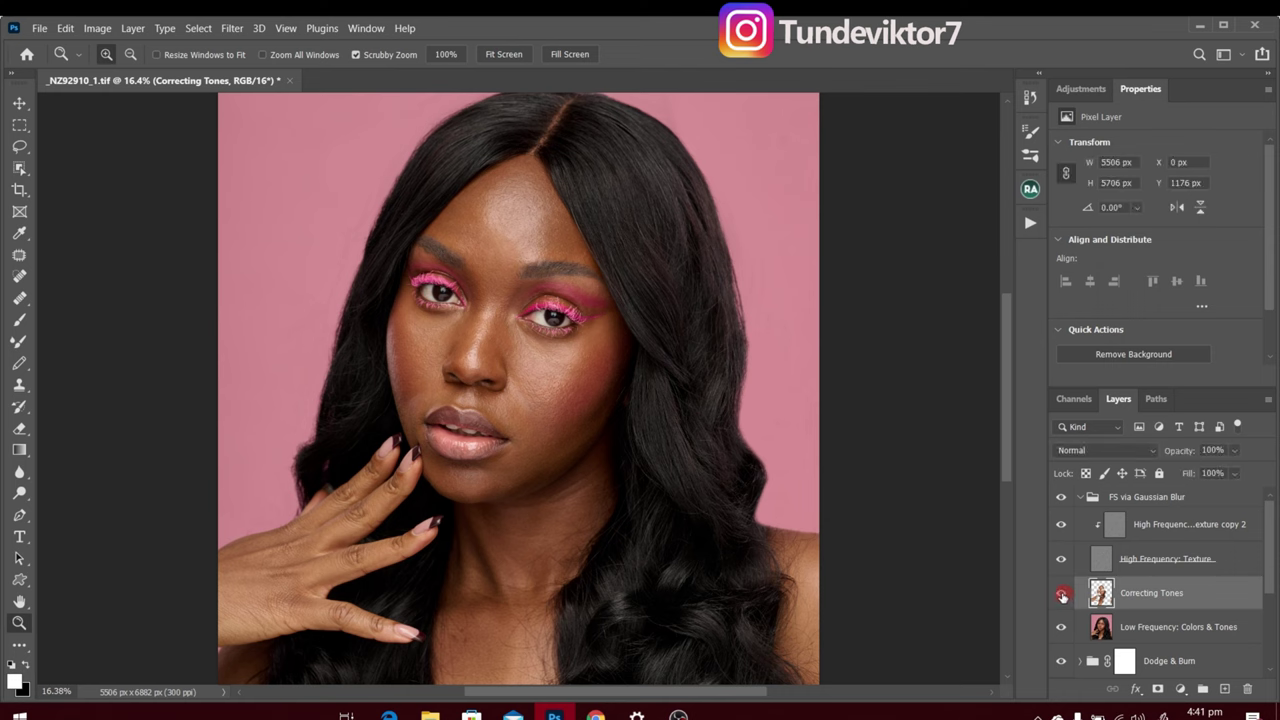
pyautogui.click(1061, 597)
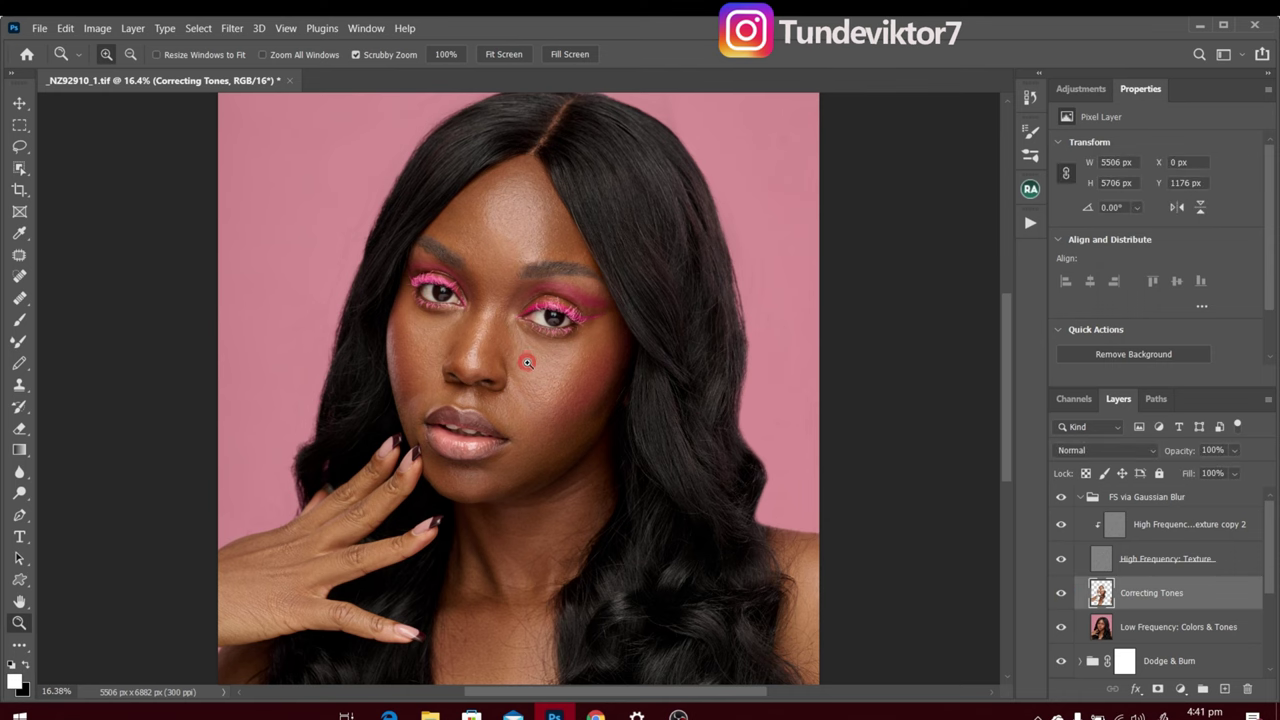
pyautogui.click(527, 362)
pyautogui.click(520, 332)
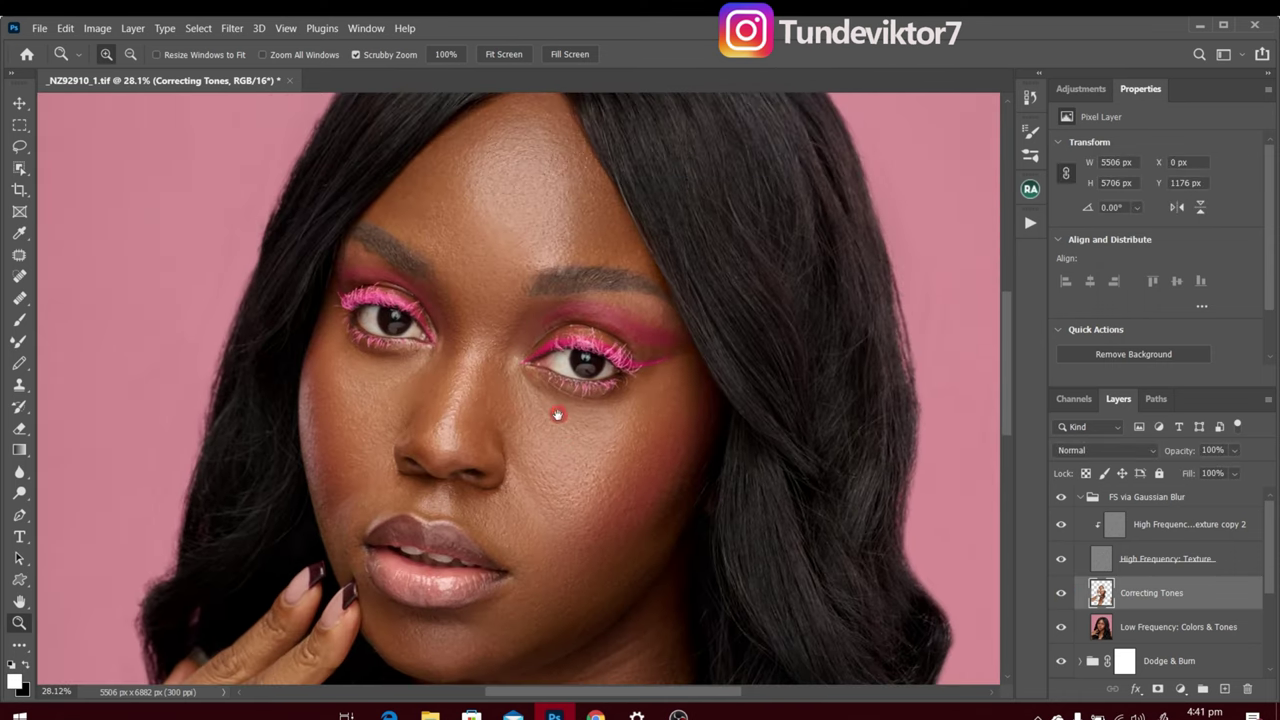
pyautogui.moveTo(564, 471); pyautogui.dragTo(549, 424)
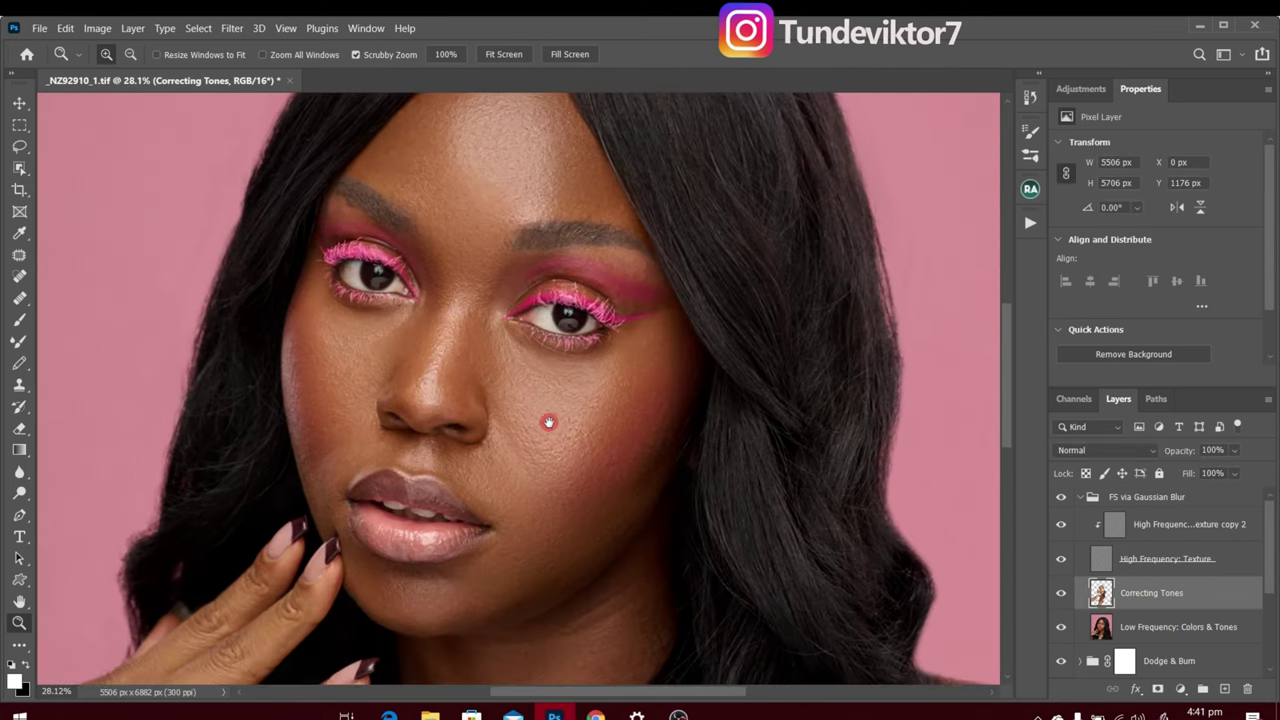
# Collapse the frequency separation group, add a new layer above it, and set the Brush tool's flow to 100%.
pyautogui.click(1080, 500)
pyautogui.keyDown('alt'); pyautogui.click(553, 397); pyautogui.keyUp('alt')
pyautogui.keyDown('alt'); pyautogui.click(523, 394); pyautogui.keyUp('alt')
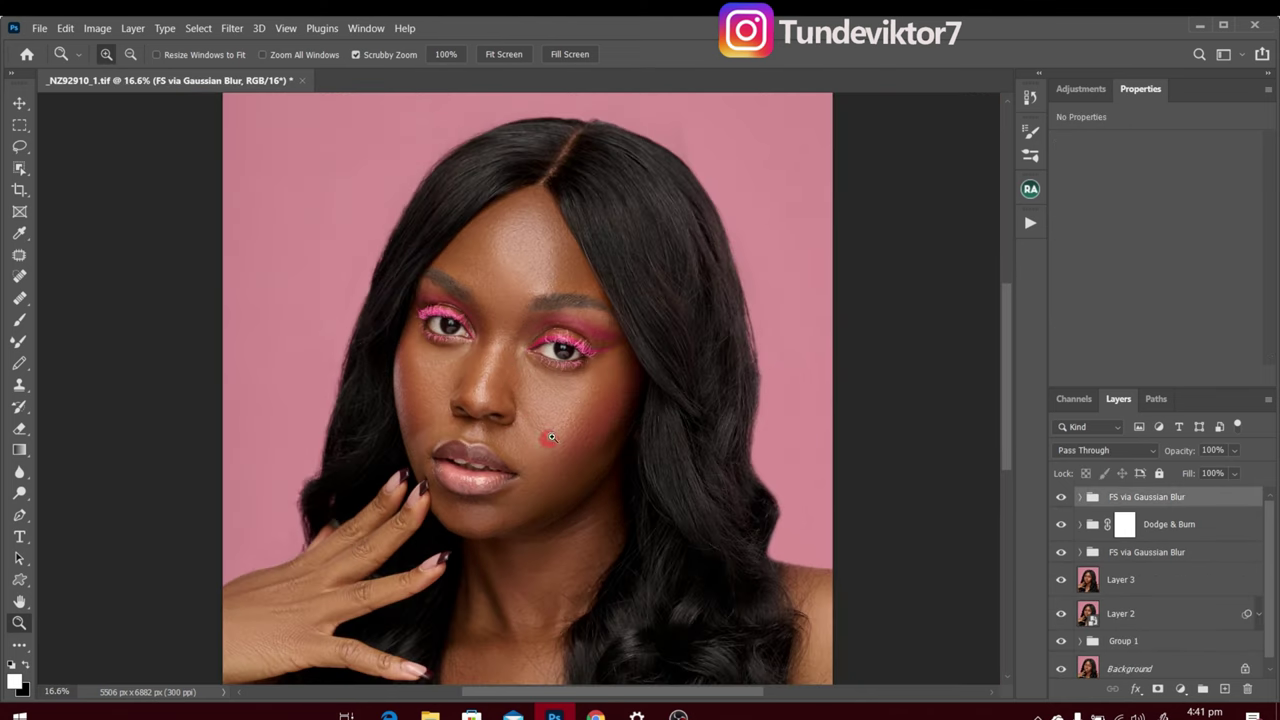
pyautogui.moveTo(563, 400); pyautogui.dragTo(547, 330)
pyautogui.moveTo(491, 154); pyautogui.dragTo(516, 220)
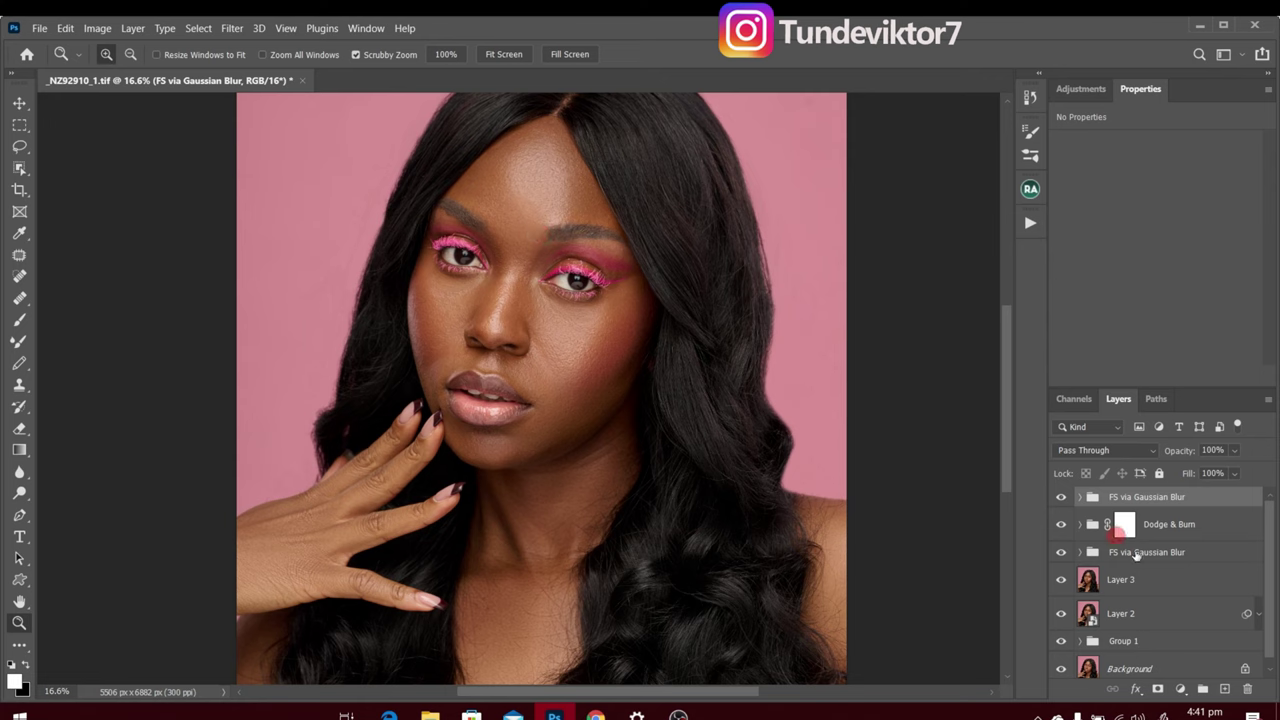
pyautogui.click(1225, 690)
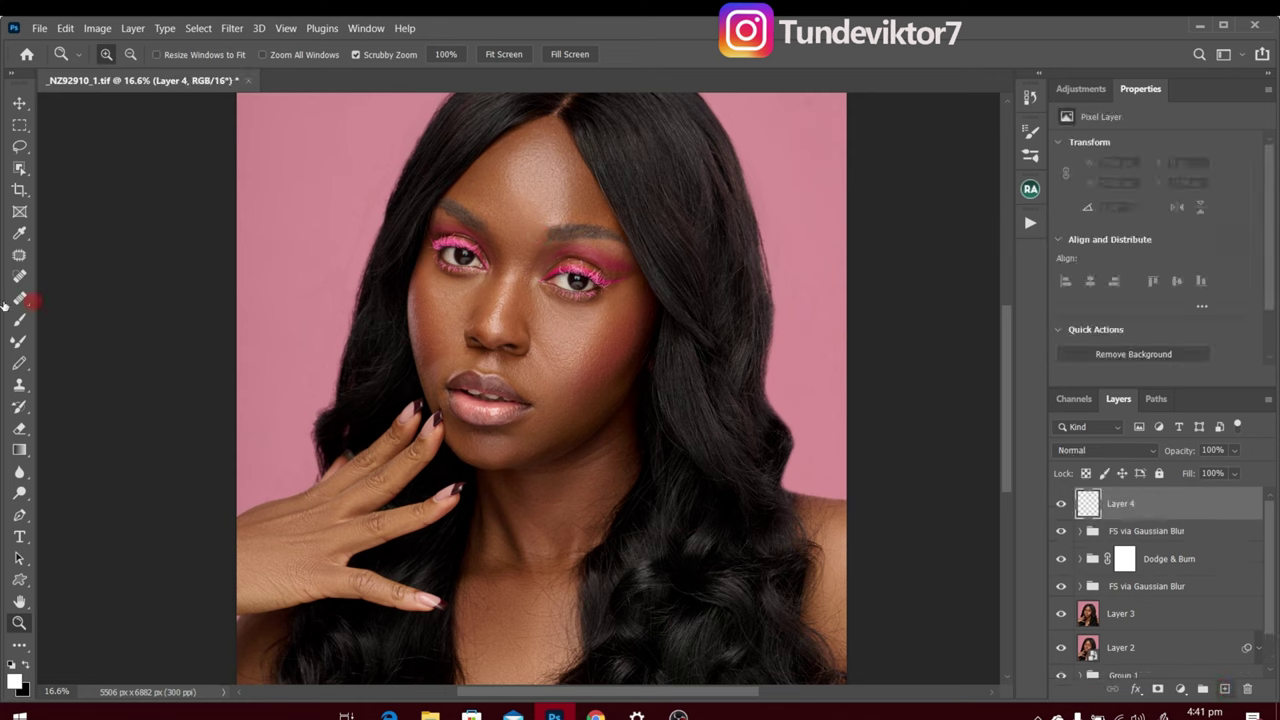
pyautogui.click(20, 320)
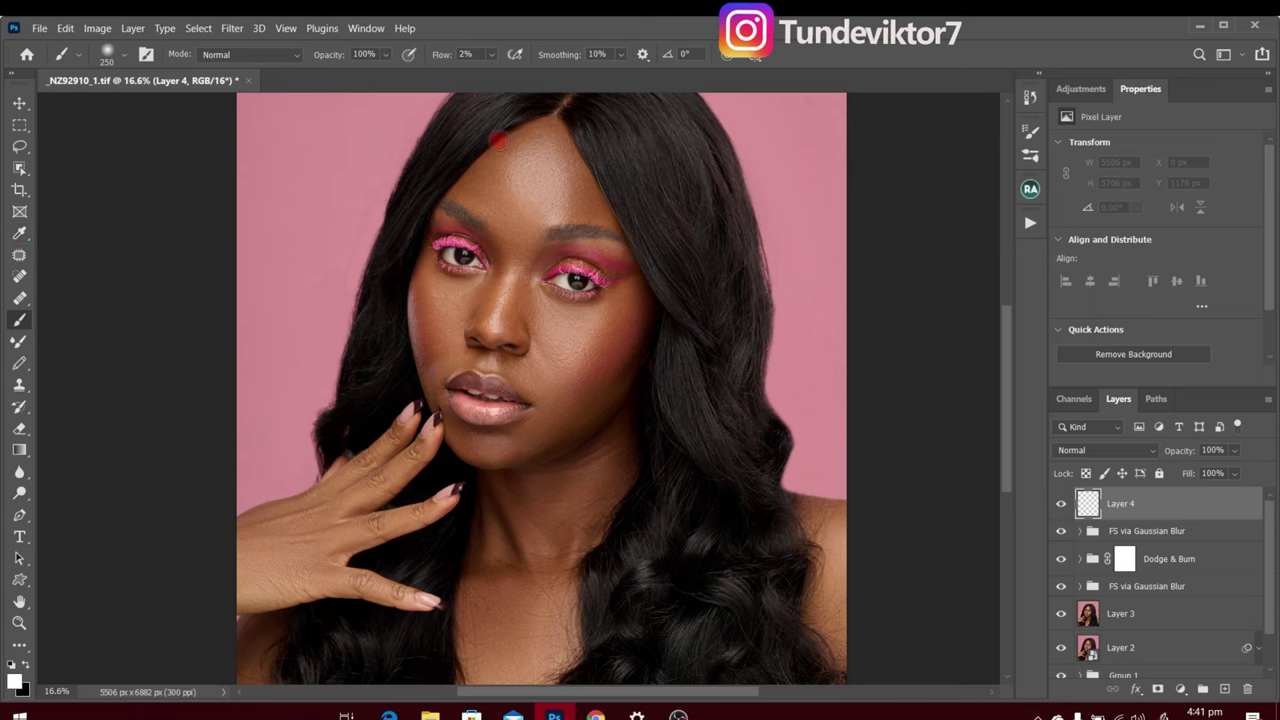
pyautogui.click(493, 56)
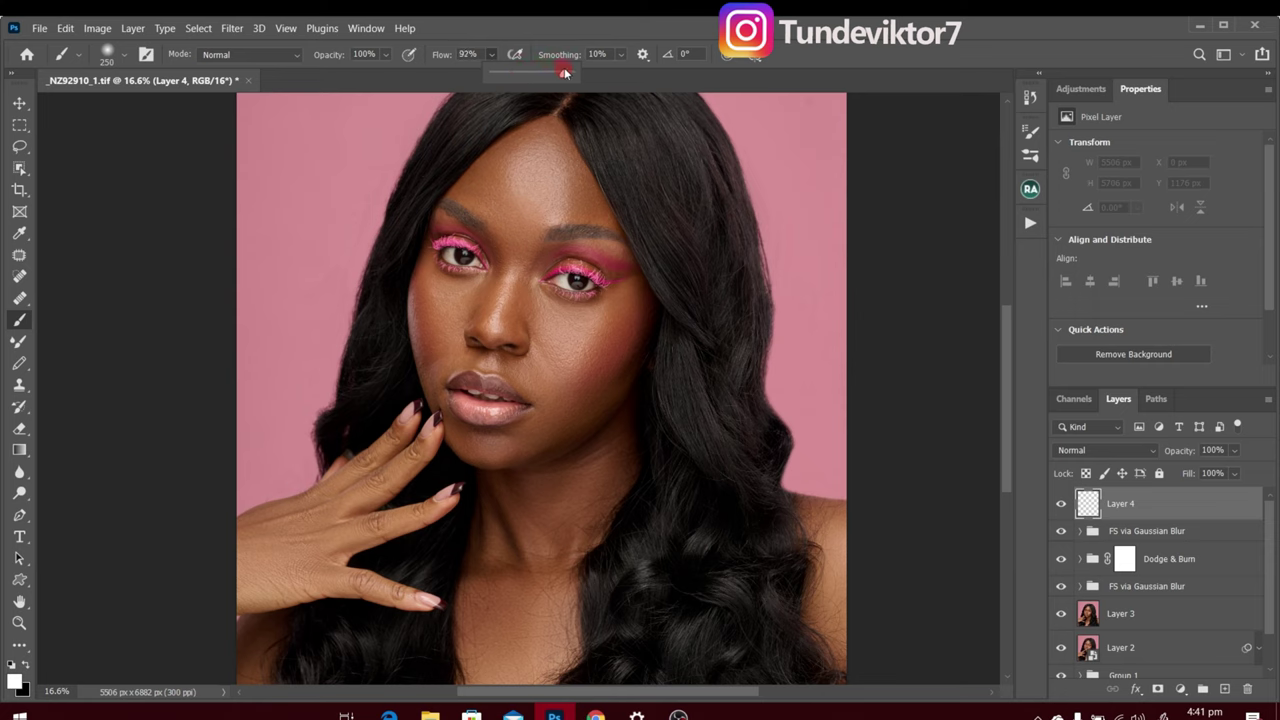
# Sample an orange-brown skin tone from the forehead as the brush color.
pyautogui.keyDown('alt'); pyautogui.rightClick(498, 178); pyautogui.keyUp('alt')
pyautogui.press('alt')
pyautogui.moveTo(494, 190); pyautogui.dragTo(503, 204)
pyautogui.keyDown('alt'); pyautogui.click(502, 211); pyautogui.keyUp('alt')
pyautogui.keyDown('alt'); pyautogui.click(502, 211); pyautogui.keyUp('alt')
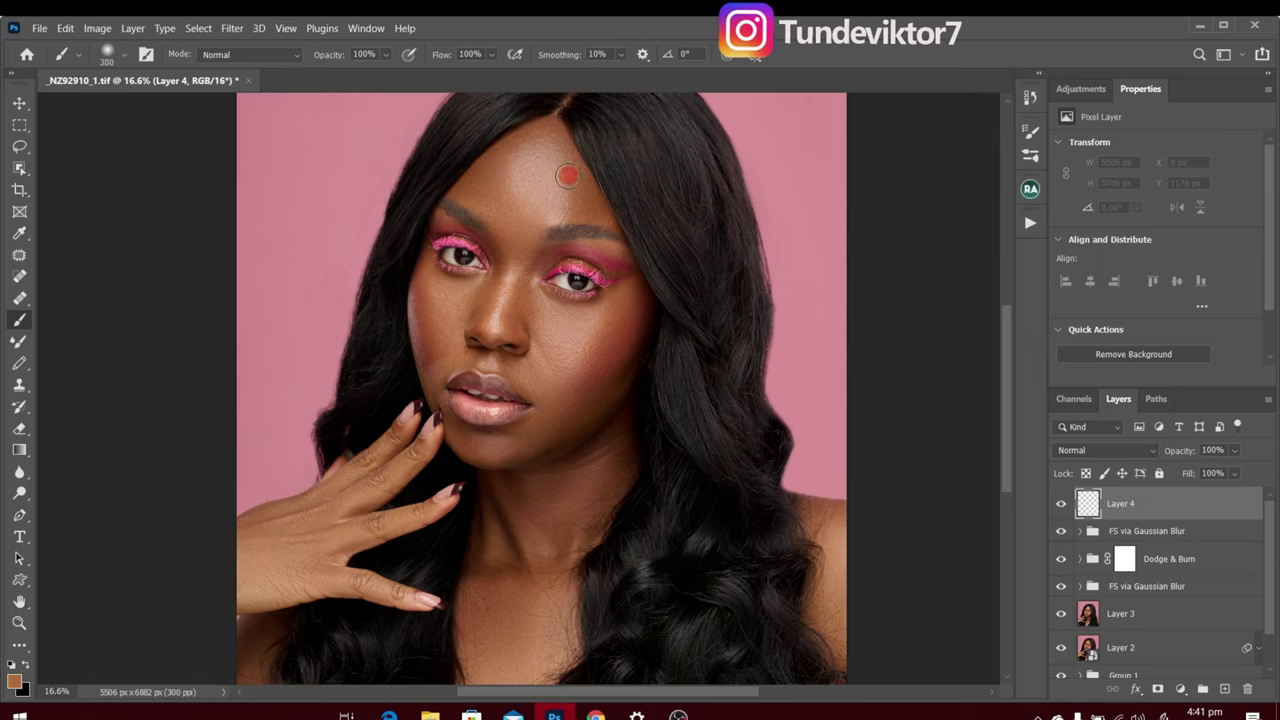
# Paint the sampled skin tone over the forehead, nose, broad cheek and chin, resizing the brush to avoid the eyes, brows and lips.
pyautogui.press(']')
pyautogui.press(']')
pyautogui.press(']')
pyautogui.moveTo(525, 164)
pyautogui.mouseDown()
pyautogui.moveTo(541, 133)
pyautogui.moveTo(481, 183)
pyautogui.moveTo(548, 153)
pyautogui.moveTo(549, 205)
pyautogui.moveTo(531, 195)
pyautogui.moveTo(524, 208)
pyautogui.moveTo(574, 162)
pyautogui.moveTo(602, 219)
pyautogui.moveTo(545, 211)
pyautogui.moveTo(514, 230)
pyautogui.moveTo(505, 316)
pyautogui.moveTo(519, 292)
pyautogui.moveTo(539, 318)
pyautogui.moveTo(527, 290)
pyautogui.moveTo(558, 327)
pyautogui.moveTo(607, 309)
pyautogui.moveTo(574, 357)
pyautogui.moveTo(541, 346)
pyautogui.moveTo(558, 367)
pyautogui.moveTo(565, 356)
pyautogui.moveTo(548, 378)
pyautogui.moveTo(554, 413)
pyautogui.moveTo(613, 396)
pyautogui.moveTo(563, 403)
pyautogui.moveTo(612, 395)
pyautogui.moveTo(514, 444)
pyautogui.moveTo(470, 446)
pyautogui.moveTo(457, 432)
pyautogui.moveTo(521, 451)
pyautogui.moveTo(543, 429)
pyautogui.mouseUp()
pyautogui.press('[')
pyautogui.press('[')
pyautogui.press('[')
pyautogui.press('[')
pyautogui.press('[')
pyautogui.press(']')
pyautogui.press(']')
pyautogui.press(']')
pyautogui.press(']')
pyautogui.press(']')
pyautogui.press(']')
pyautogui.press('[')
pyautogui.press('[')
pyautogui.press('[')
pyautogui.press(']')
pyautogui.press('[')
pyautogui.press(']')
pyautogui.press('[')
pyautogui.press('[')
pyautogui.press('[')
# Fill the narrower cheek below the eye and the skin beside the mouth with a small brush of about 150 pixels.
pyautogui.moveTo(460, 304)
pyautogui.mouseDown()
pyautogui.moveTo(433, 280)
pyautogui.moveTo(477, 285)
pyautogui.moveTo(446, 296)
pyautogui.moveTo(479, 296)
pyautogui.moveTo(443, 323)
pyautogui.moveTo(491, 323)
pyautogui.moveTo(493, 336)
pyautogui.moveTo(479, 321)
pyautogui.moveTo(452, 347)
pyautogui.moveTo(457, 308)
pyautogui.mouseUp()
pyautogui.press('[')
pyautogui.press(']')
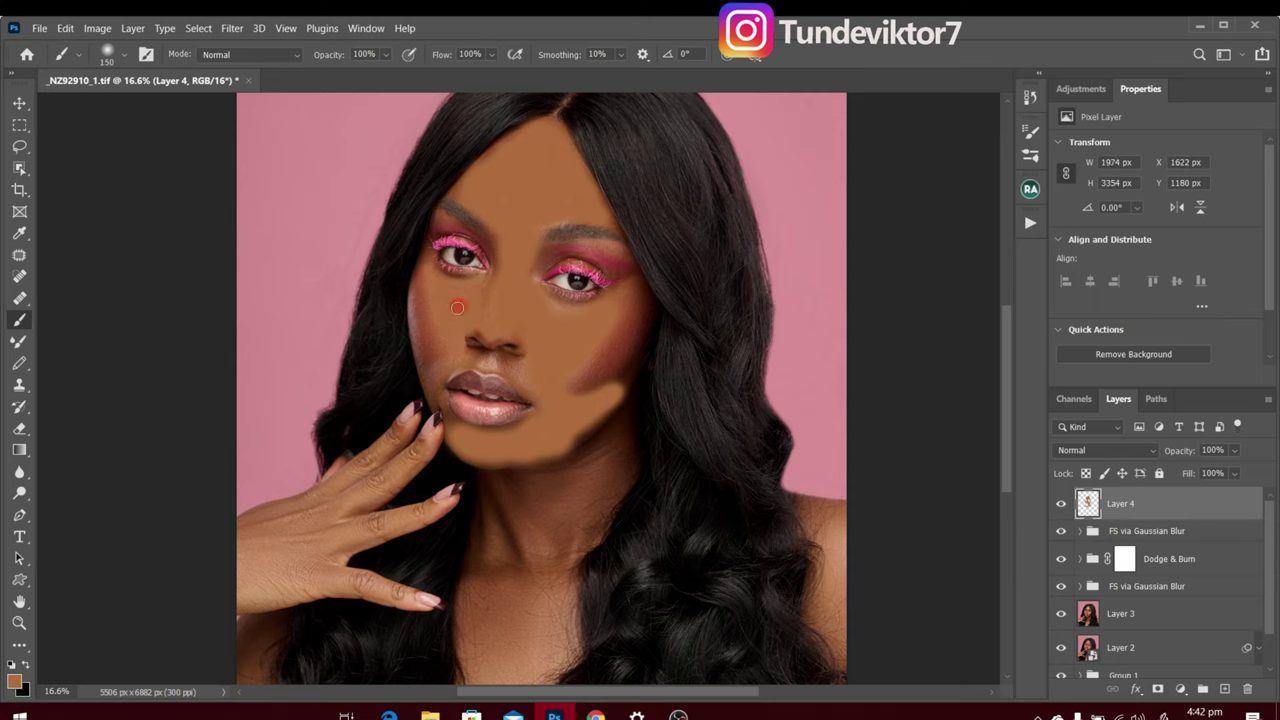
pyautogui.moveTo(440, 372); pyautogui.dragTo(435, 398)
pyautogui.press('[')
pyautogui.press('[')
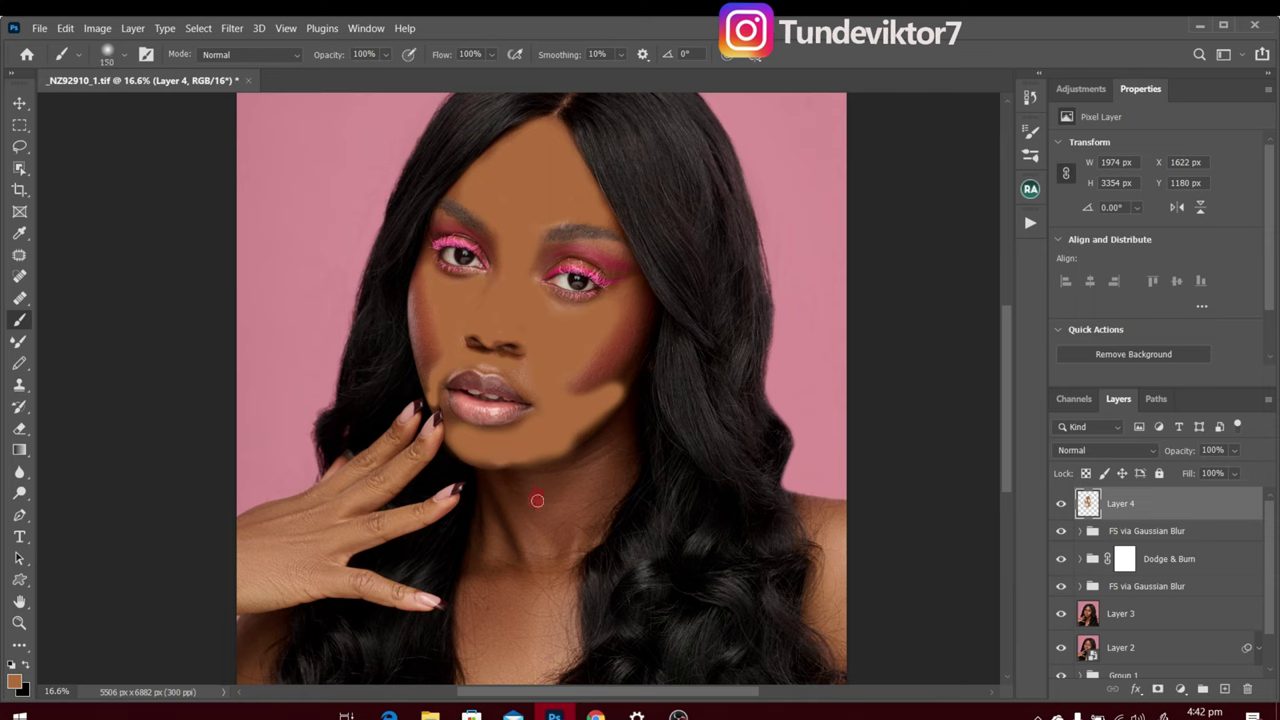
# Paint the sampled skin tone over the neck and chest with a brush of about 300 pixels.
pyautogui.press(']')
pyautogui.press(']')
pyautogui.press(']')
pyautogui.press(']')
pyautogui.press(']')
pyautogui.press(']')
pyautogui.press(']')
pyautogui.press(']')
pyautogui.press(']')
pyautogui.moveTo(554, 486)
pyautogui.mouseDown()
pyautogui.moveTo(617, 437)
pyautogui.moveTo(575, 473)
pyautogui.moveTo(592, 450)
pyautogui.moveTo(508, 484)
pyautogui.moveTo(616, 421)
pyautogui.moveTo(610, 491)
pyautogui.moveTo(591, 523)
pyautogui.moveTo(511, 540)
pyautogui.moveTo(492, 478)
pyautogui.moveTo(492, 597)
pyautogui.moveTo(560, 484)
pyautogui.moveTo(595, 492)
pyautogui.moveTo(538, 601)
pyautogui.moveTo(515, 578)
pyautogui.moveTo(511, 621)
pyautogui.moveTo(533, 617)
pyautogui.moveTo(568, 401)
pyautogui.mouseUp()
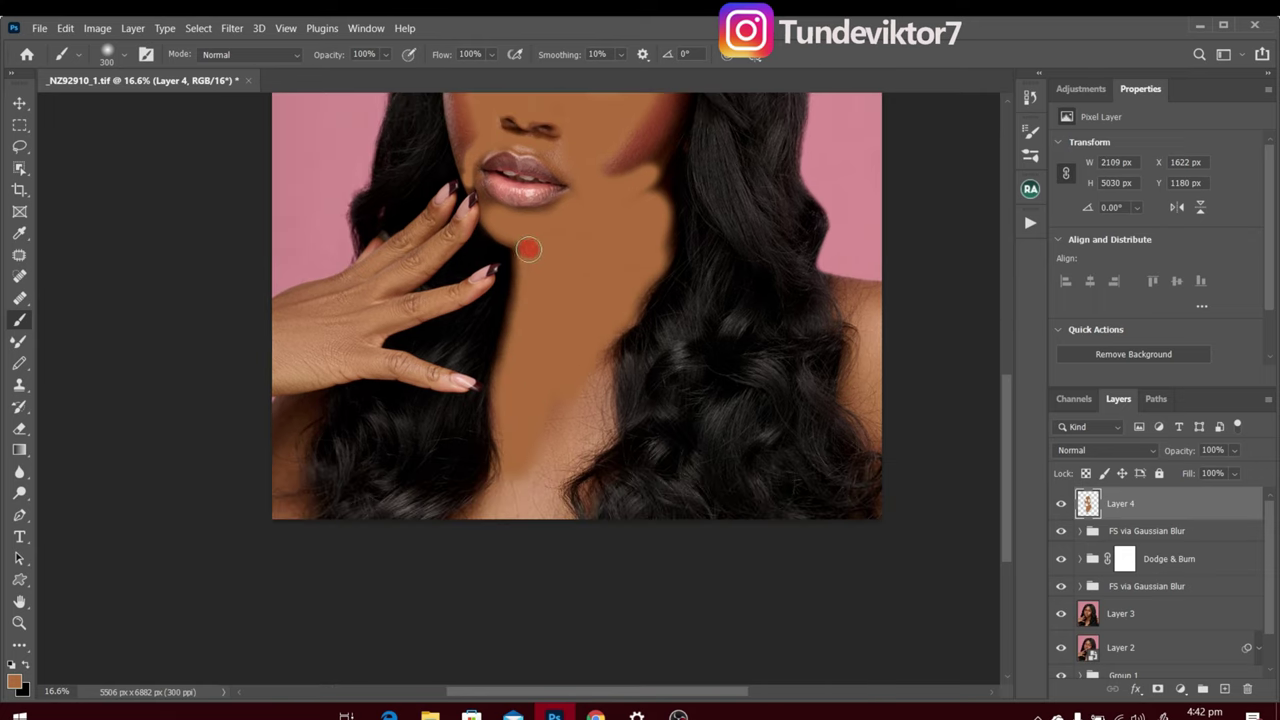
pyautogui.moveTo(528, 246)
pyautogui.mouseDown()
pyautogui.moveTo(556, 355)
pyautogui.moveTo(579, 386)
pyautogui.moveTo(585, 443)
pyautogui.moveTo(527, 496)
pyautogui.moveTo(592, 371)
pyautogui.moveTo(601, 405)
pyautogui.moveTo(535, 487)
pyautogui.moveTo(506, 483)
pyautogui.moveTo(488, 502)
pyautogui.moveTo(554, 518)
pyautogui.mouseUp()
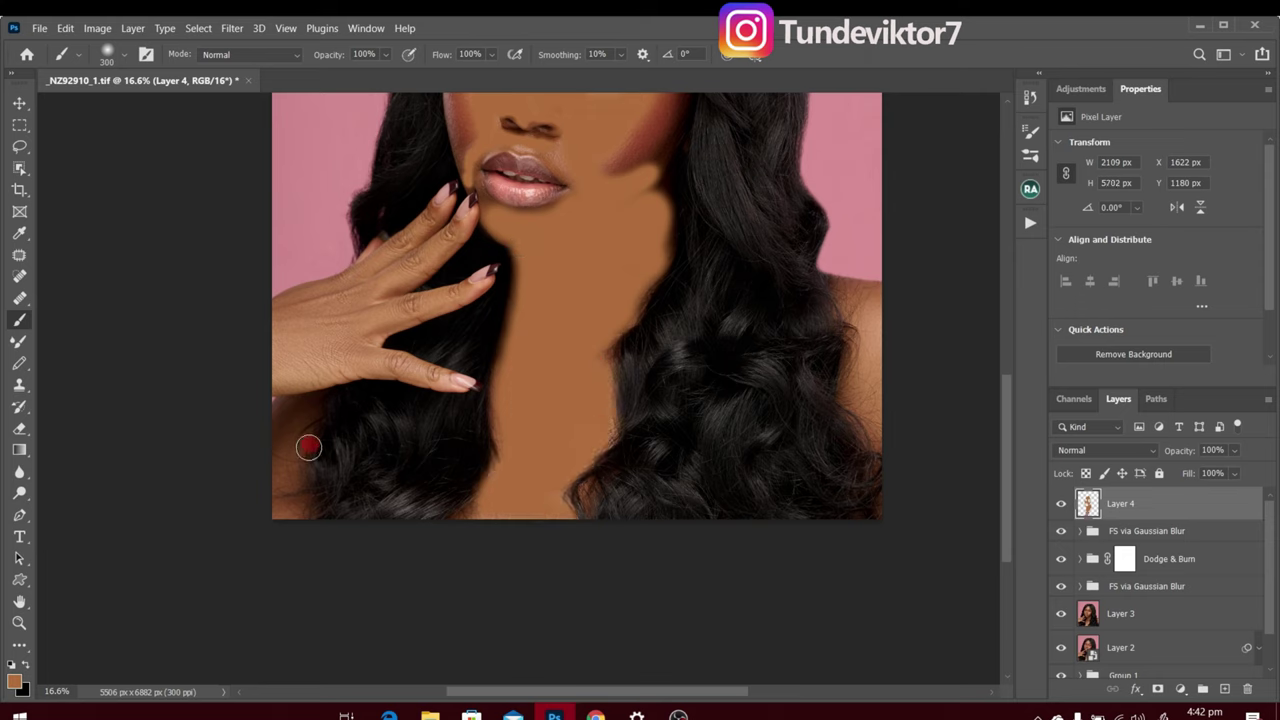
# Cover the arm, hand and fingers beside the face with the skin tone, reducing the brush to about 150 pixels for the fingers.
pyautogui.moveTo(290, 418)
pyautogui.mouseDown()
pyautogui.moveTo(271, 516)
pyautogui.moveTo(296, 498)
pyautogui.moveTo(279, 370)
pyautogui.moveTo(407, 365)
pyautogui.moveTo(407, 353)
pyautogui.moveTo(396, 360)
pyautogui.moveTo(448, 382)
pyautogui.mouseUp()
pyautogui.press(']')
pyautogui.press(']')
pyautogui.press(']')
pyautogui.press(']')
pyautogui.press('[')
pyautogui.press('[')
pyautogui.moveTo(285, 365); pyautogui.dragTo(451, 294)
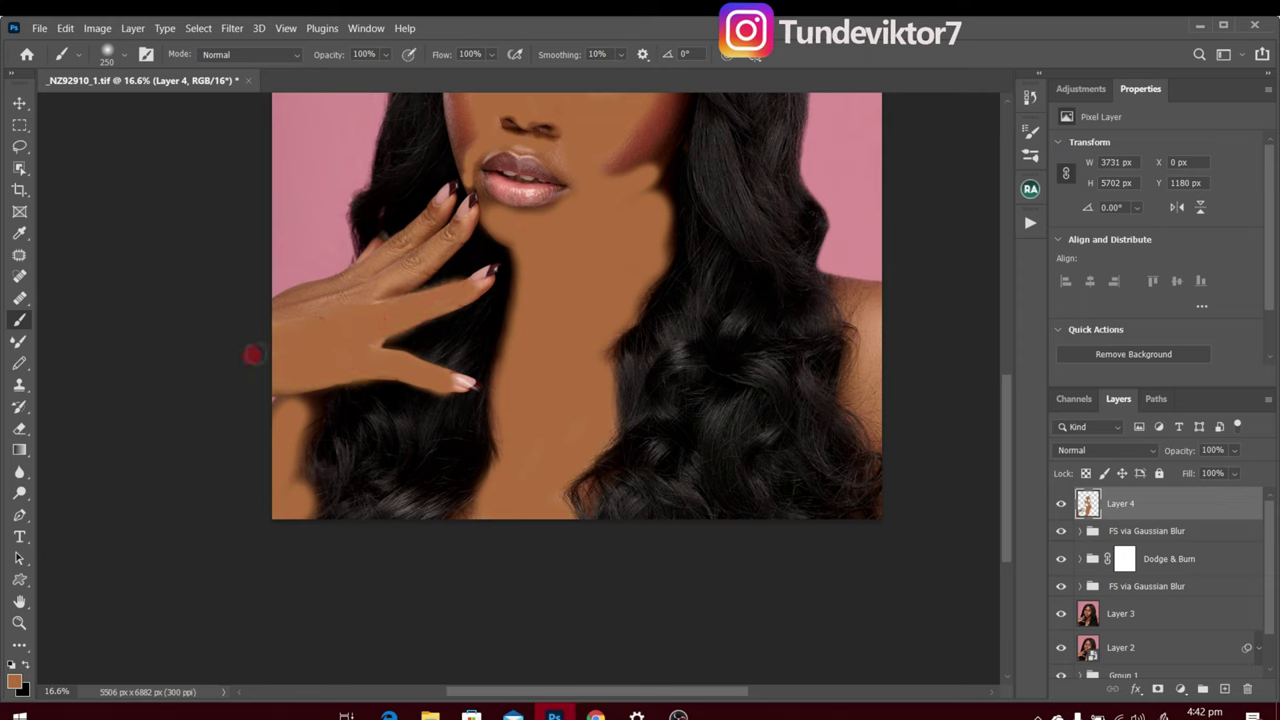
pyautogui.press(']')
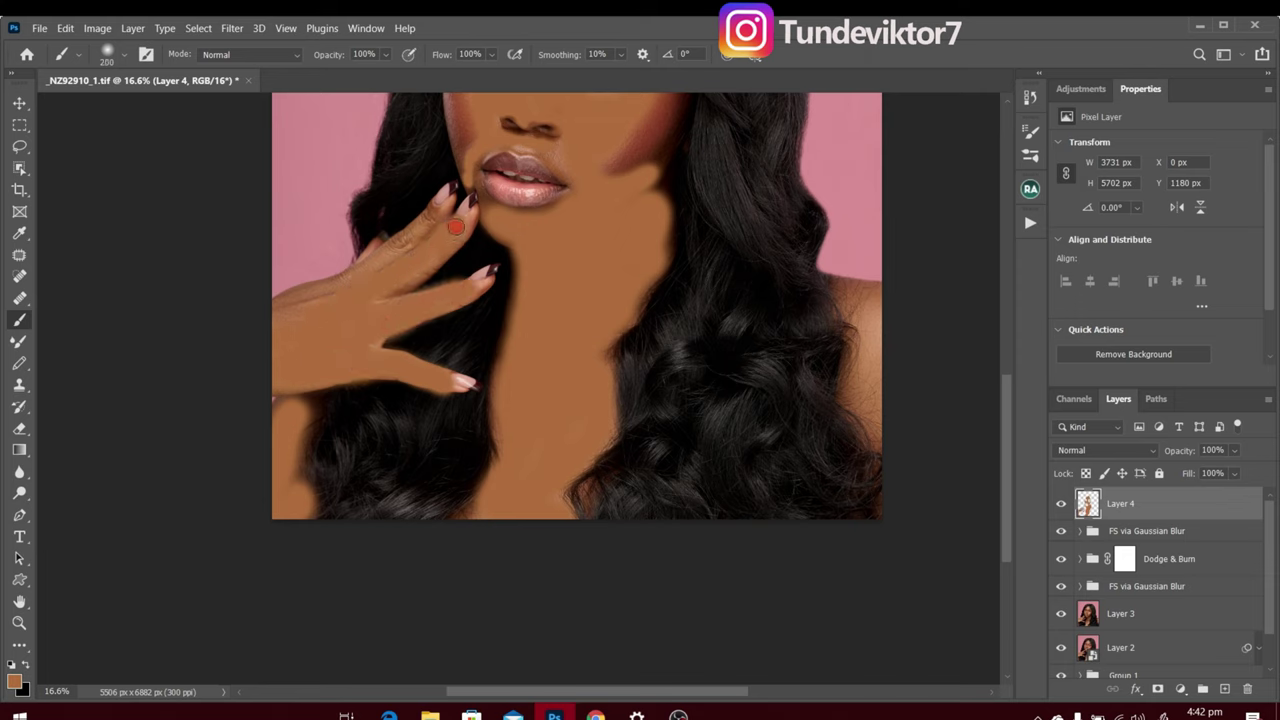
pyautogui.press('[')
pyautogui.moveTo(362, 271)
pyautogui.mouseDown()
pyautogui.moveTo(300, 312)
pyautogui.moveTo(292, 296)
pyautogui.moveTo(267, 342)
pyautogui.mouseUp()
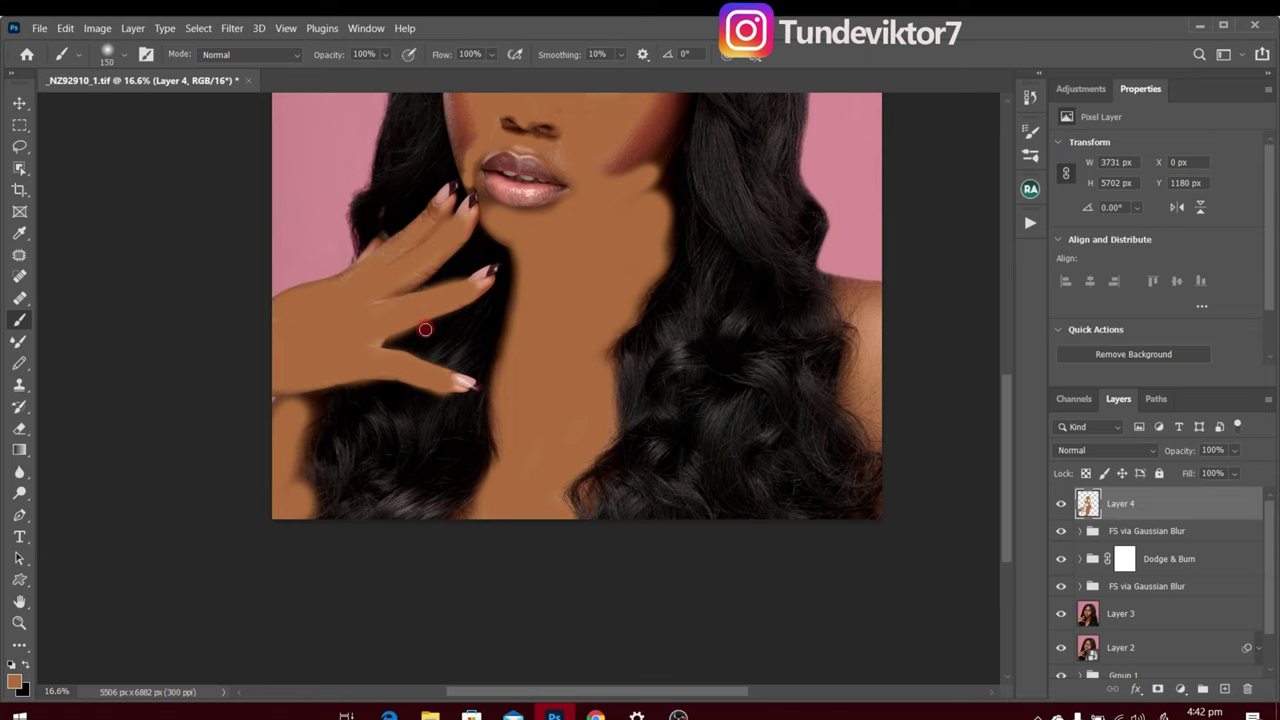
# Erase the paint spilling onto the hair between the fingers with a small eraser of about 90 pixels.
pyautogui.press('e')
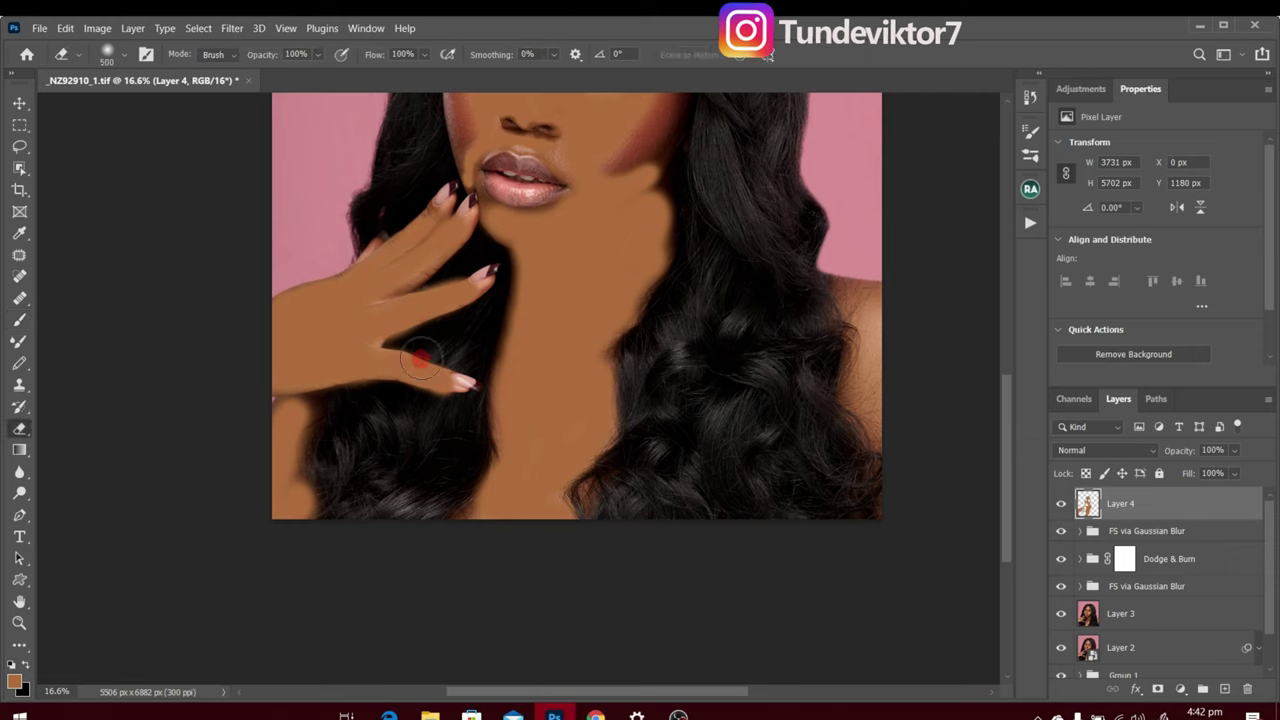
pyautogui.press('[')
pyautogui.press('[')
pyautogui.press('[')
pyautogui.press('[')
pyautogui.press('[')
pyautogui.press('[')
pyautogui.press('[')
pyautogui.press('[')
pyautogui.press('[')
pyautogui.moveTo(414, 330)
pyautogui.mouseDown()
pyautogui.moveTo(395, 340)
pyautogui.moveTo(474, 311)
pyautogui.mouseUp()
# Paint the skin tone over the shoulder on the opposite side of the hair from the hand.
pyautogui.moveTo(659, 363); pyautogui.dragTo(421, 313)
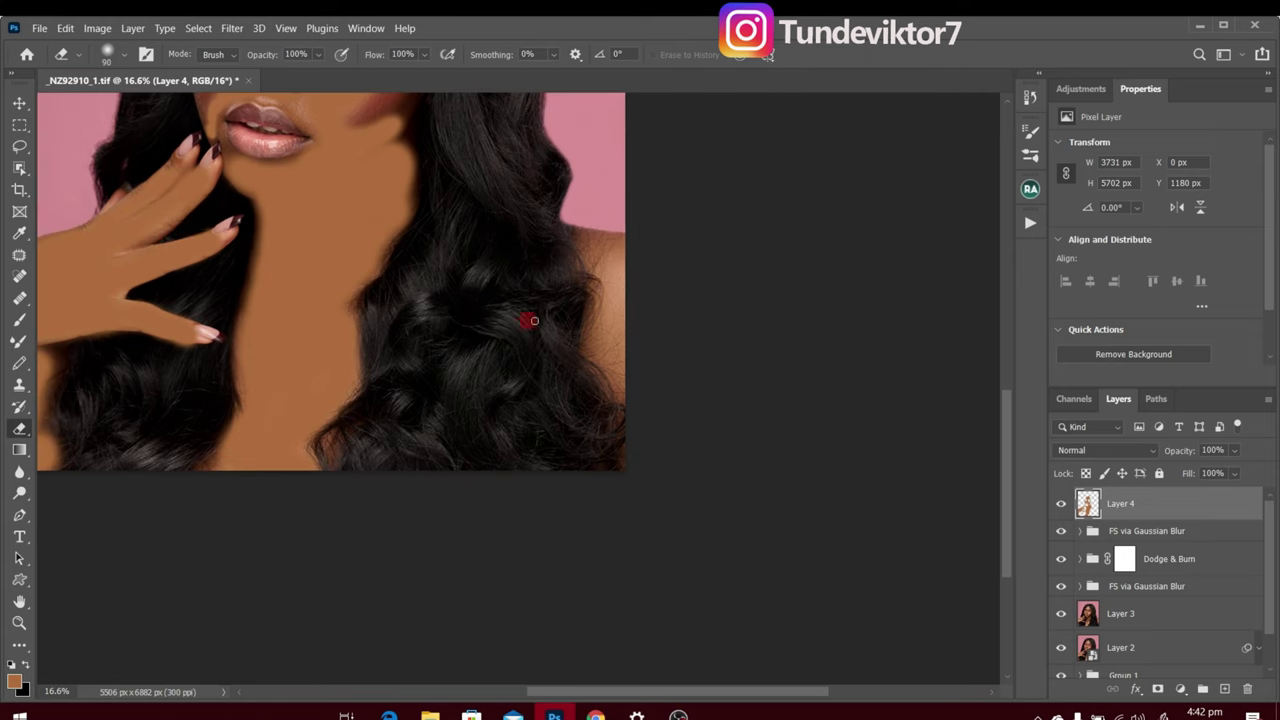
pyautogui.click(19, 319)
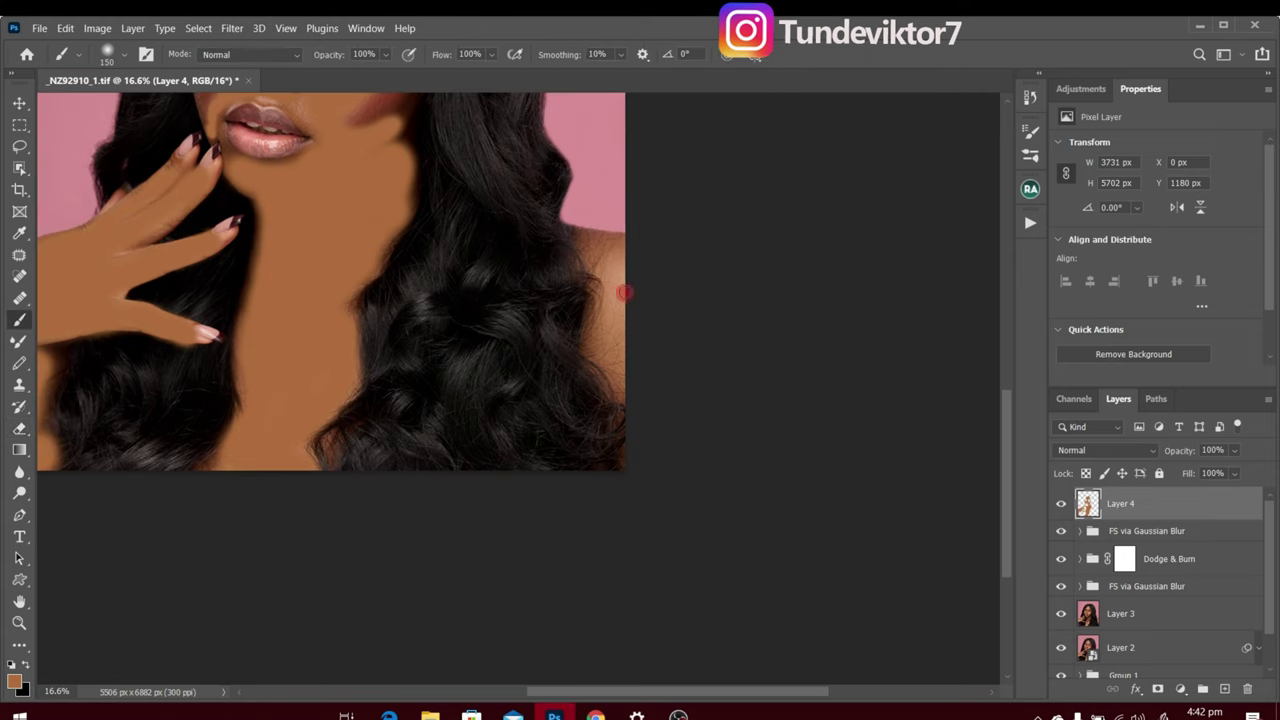
pyautogui.moveTo(625, 293)
pyautogui.mouseDown()
pyautogui.moveTo(610, 256)
pyautogui.moveTo(584, 240)
pyautogui.moveTo(610, 245)
pyautogui.moveTo(611, 327)
pyautogui.moveTo(617, 308)
pyautogui.moveTo(604, 326)
pyautogui.moveTo(619, 357)
pyautogui.moveTo(620, 315)
pyautogui.mouseUp()
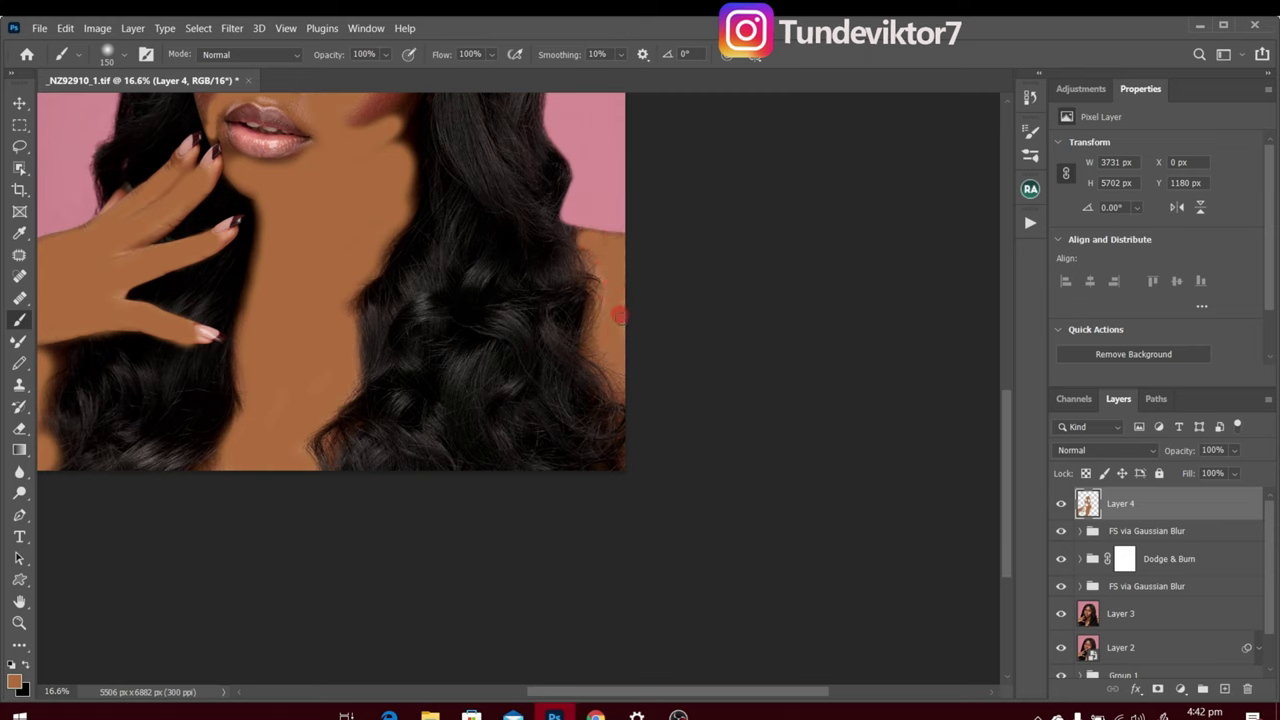
# Set the painted skin tone layer's blend mode to Color and its opacity to 40%.
pyautogui.press('z')
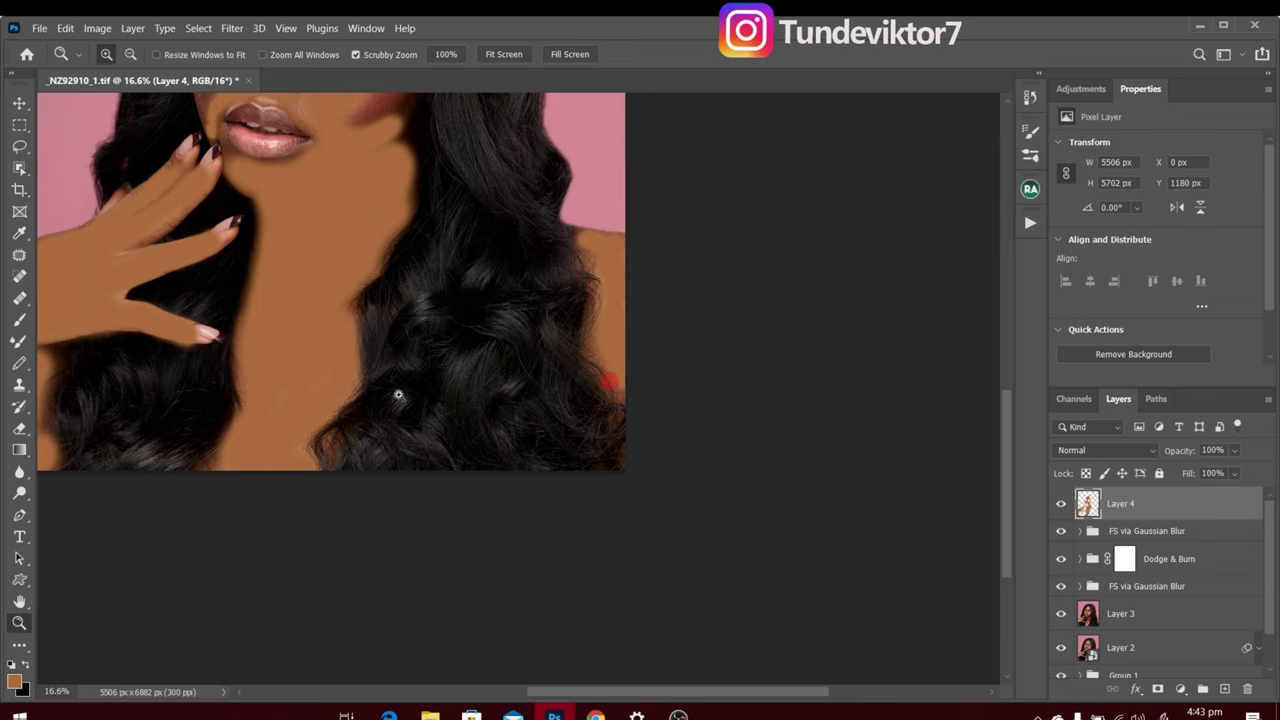
pyautogui.moveTo(434, 371); pyautogui.dragTo(344, 383)
pyautogui.moveTo(440, 332); pyautogui.dragTo(558, 406)
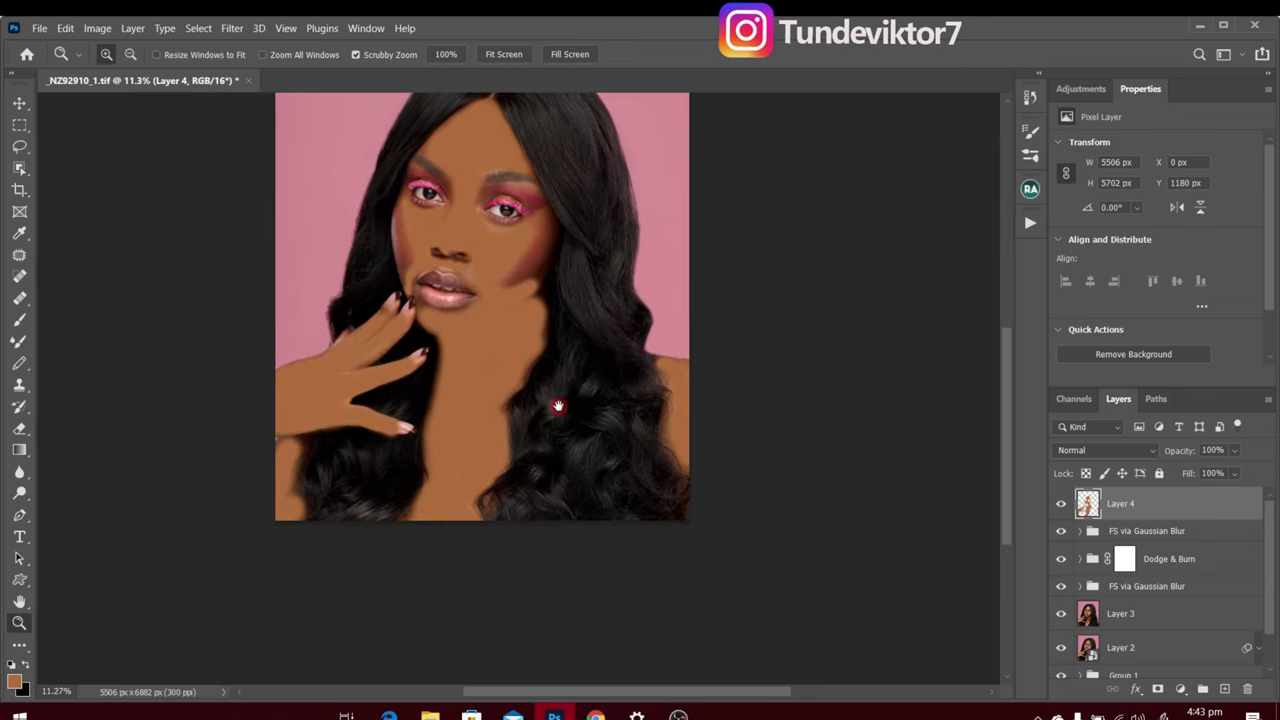
pyautogui.click(1089, 450)
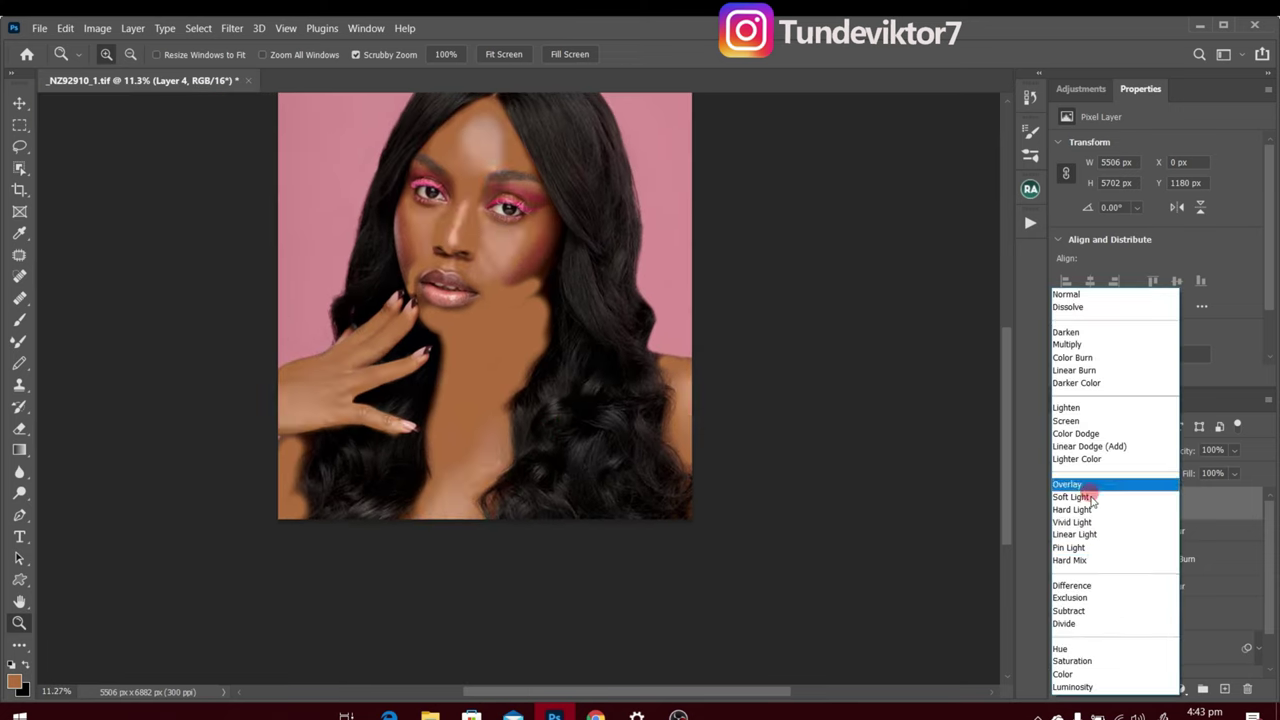
pyautogui.click(1090, 674)
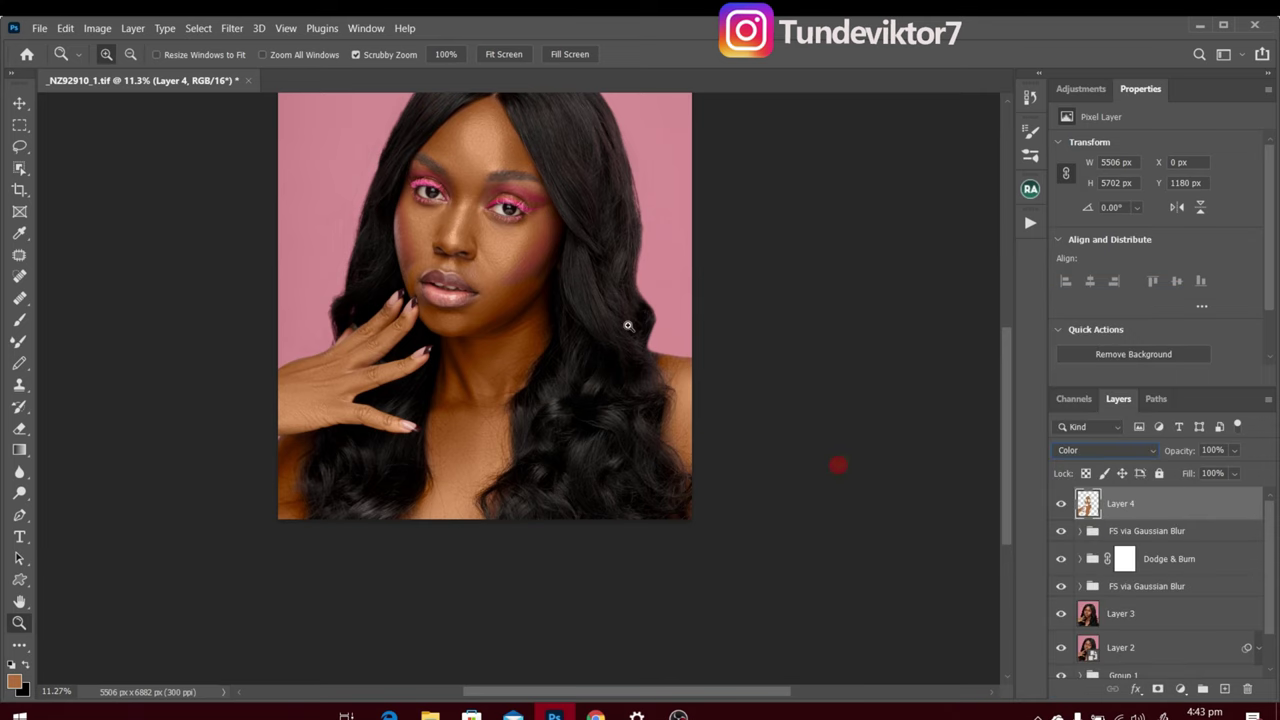
pyautogui.click(1235, 450)
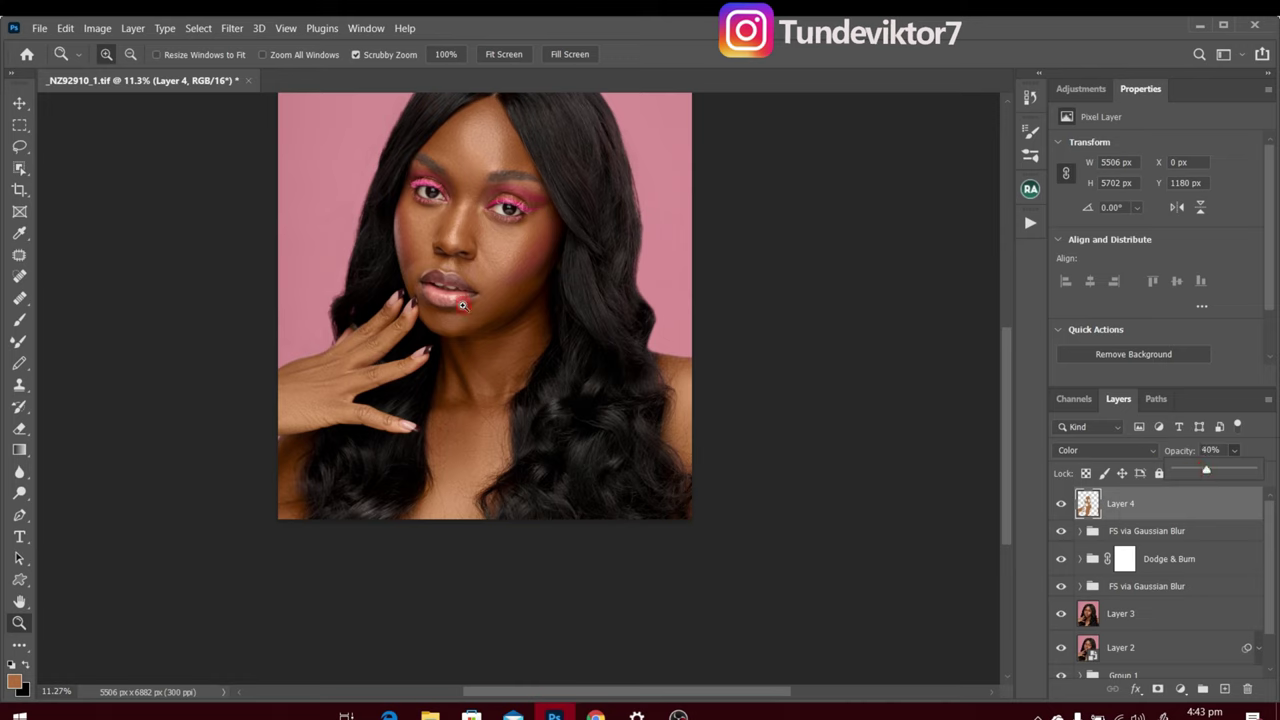
pyautogui.click(1214, 511)
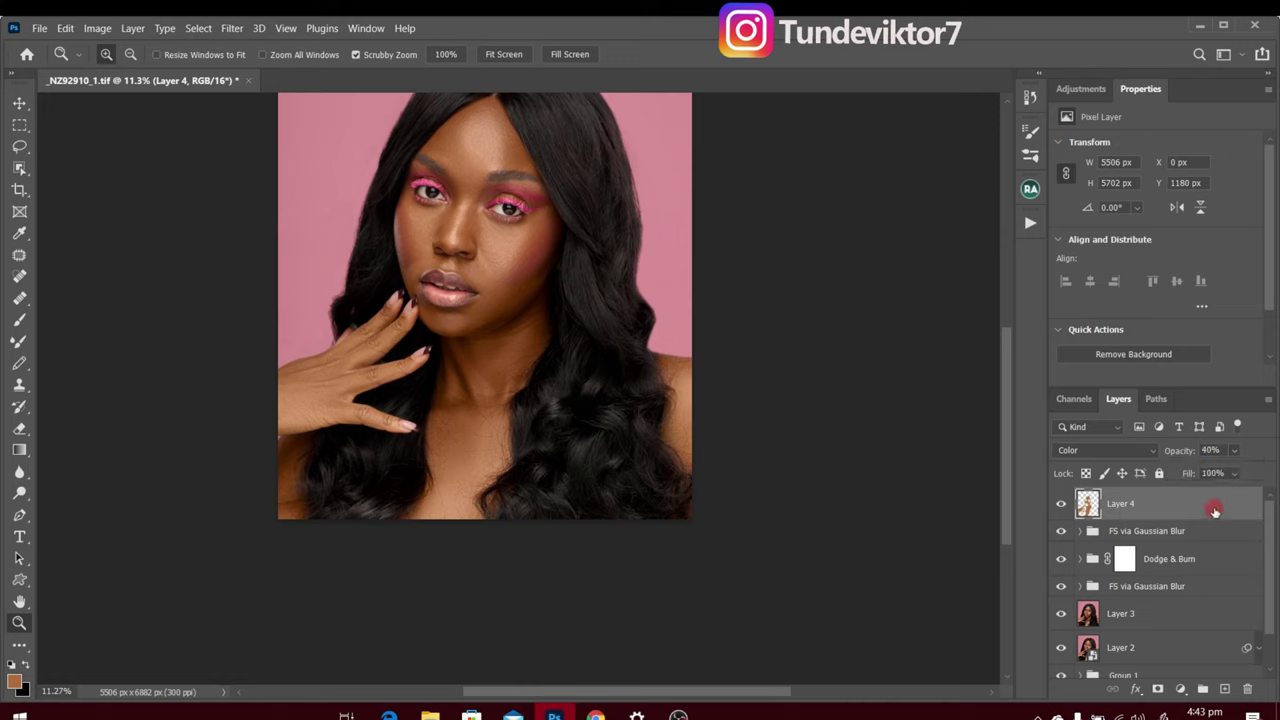
# In the painted skin tone layer's Blend If settings, lower the underlying layer's highlight slider to about 171 and split it for a softer transition.
pyautogui.rightClick(1214, 511)
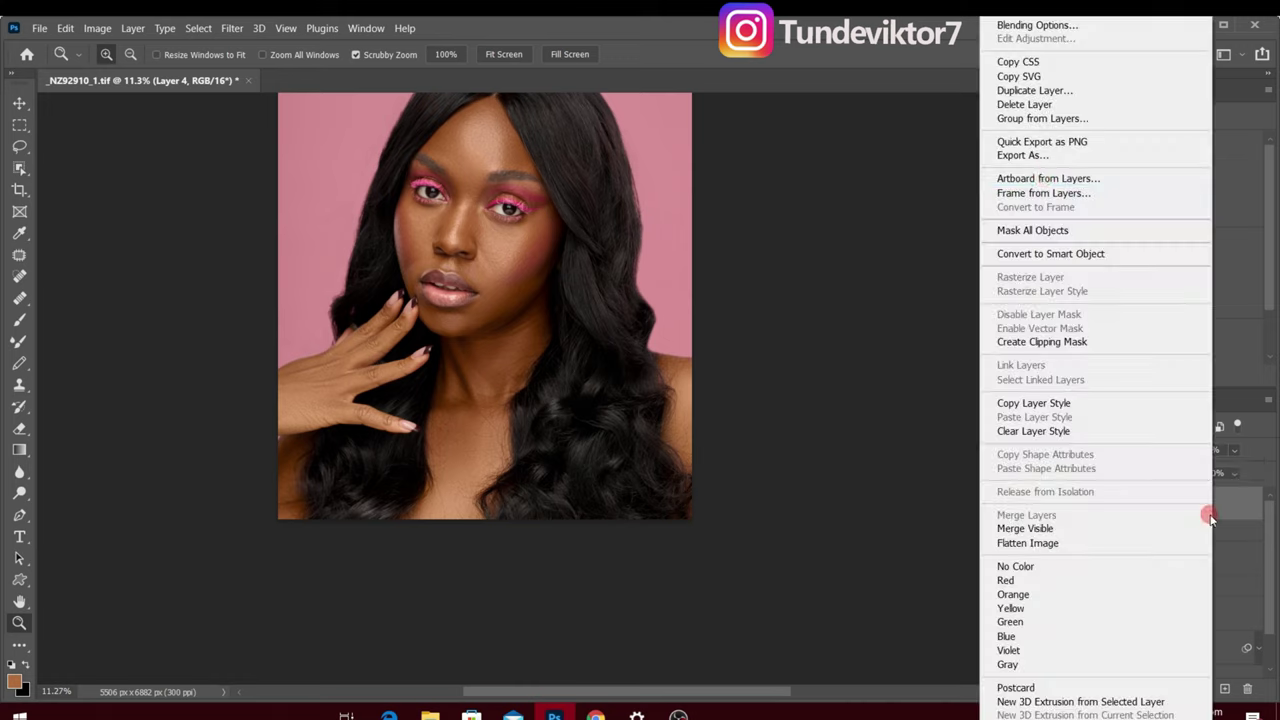
pyautogui.click(1045, 27)
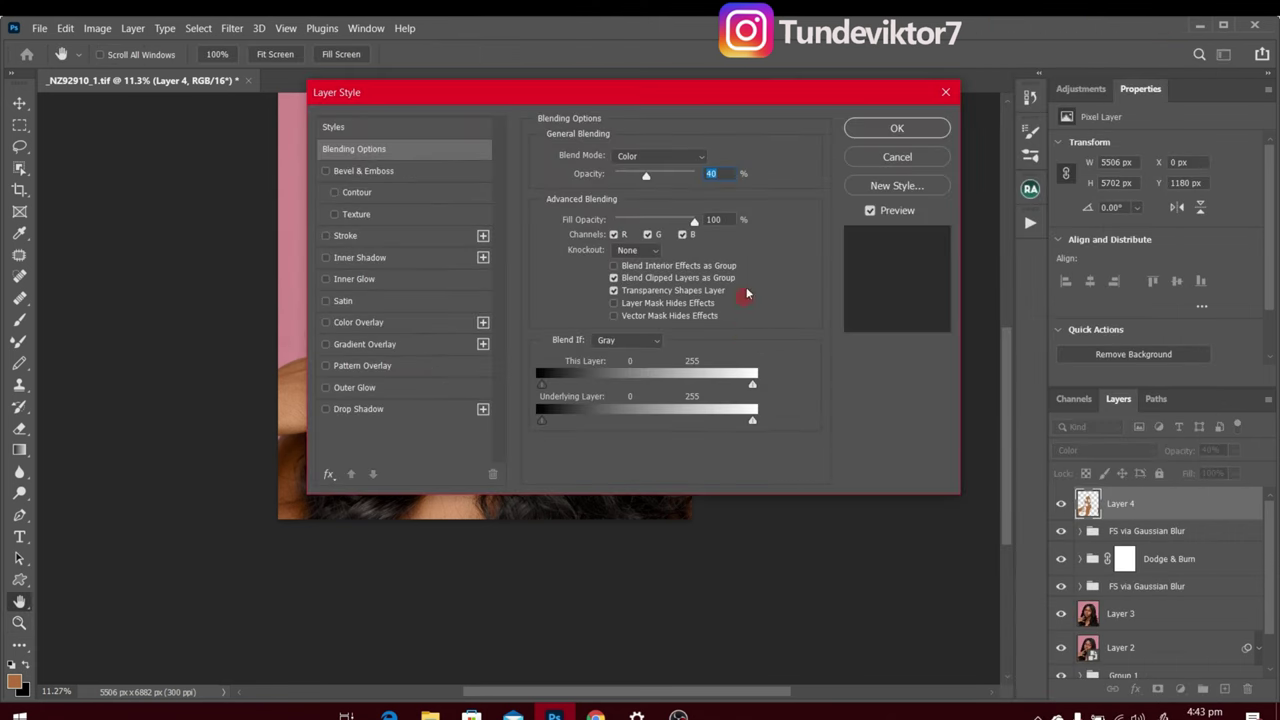
pyautogui.moveTo(683, 83); pyautogui.dragTo(1073, 76)
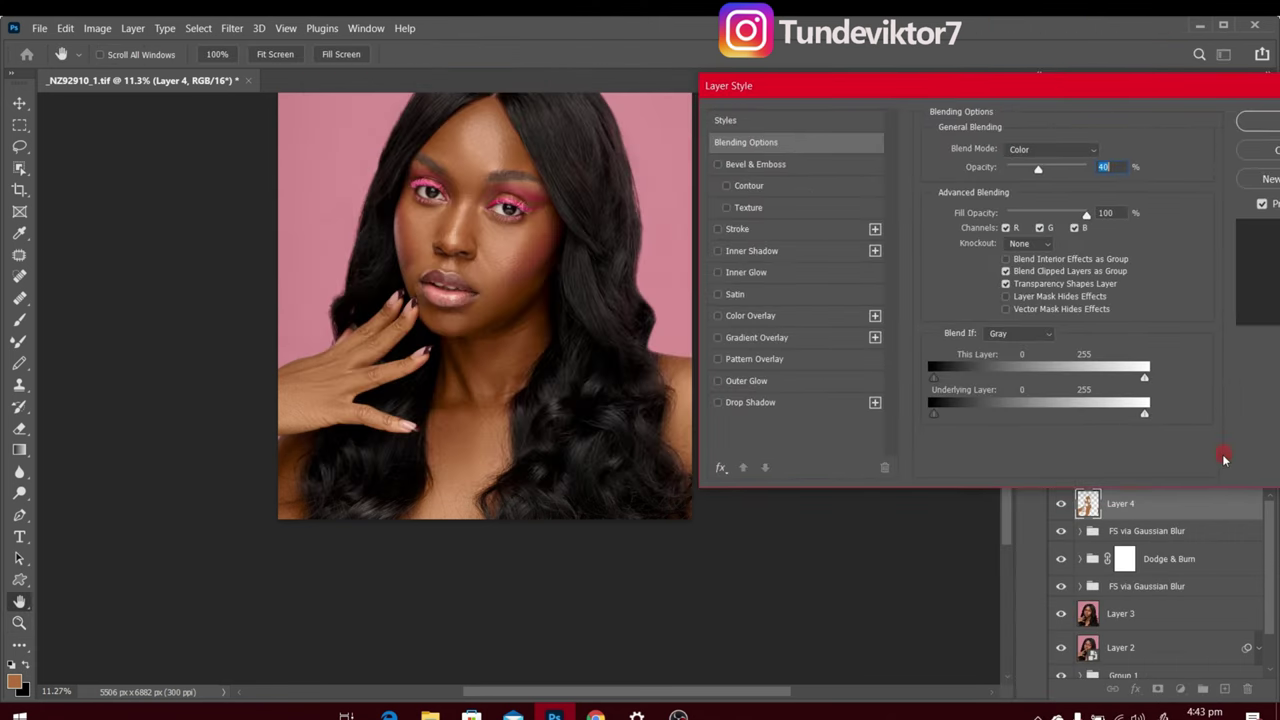
pyautogui.click(1146, 414)
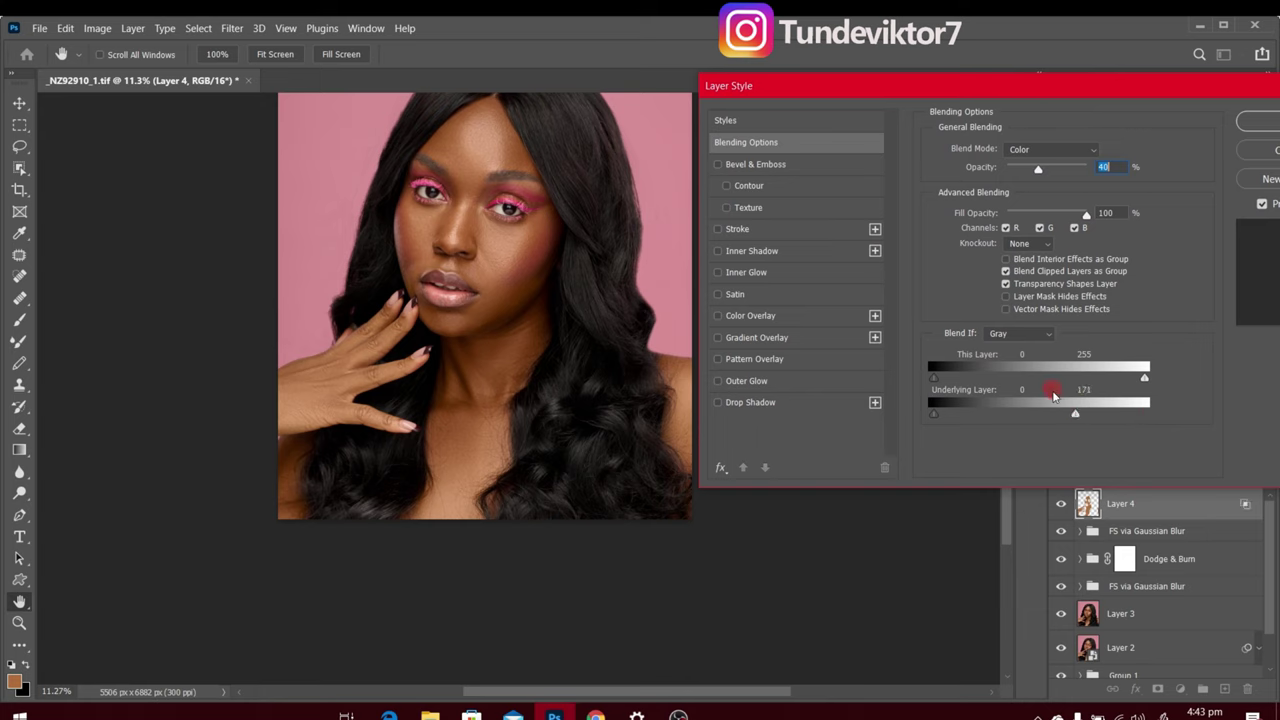
pyautogui.keyDown('alt'); pyautogui.click(1075, 414); pyautogui.keyUp('alt')
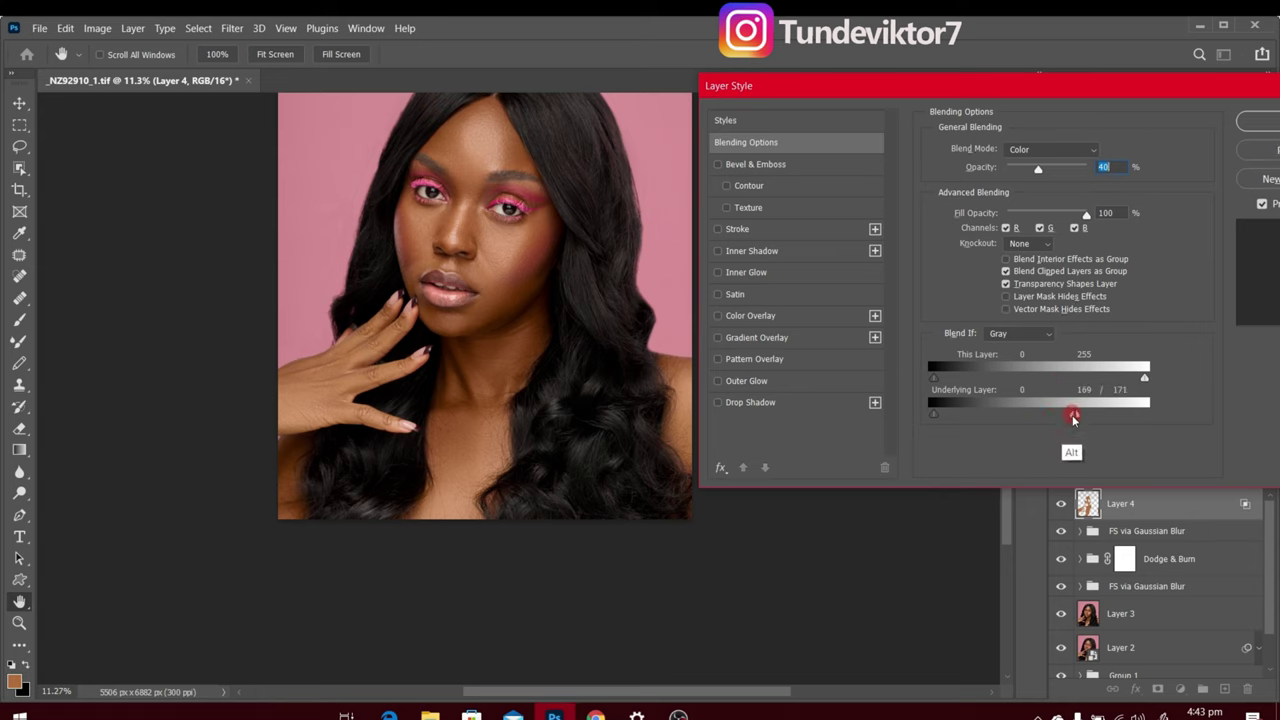
pyautogui.moveTo(1074, 420); pyautogui.dragTo(1116, 418)
pyautogui.click(1270, 123)
pyautogui.press('z')
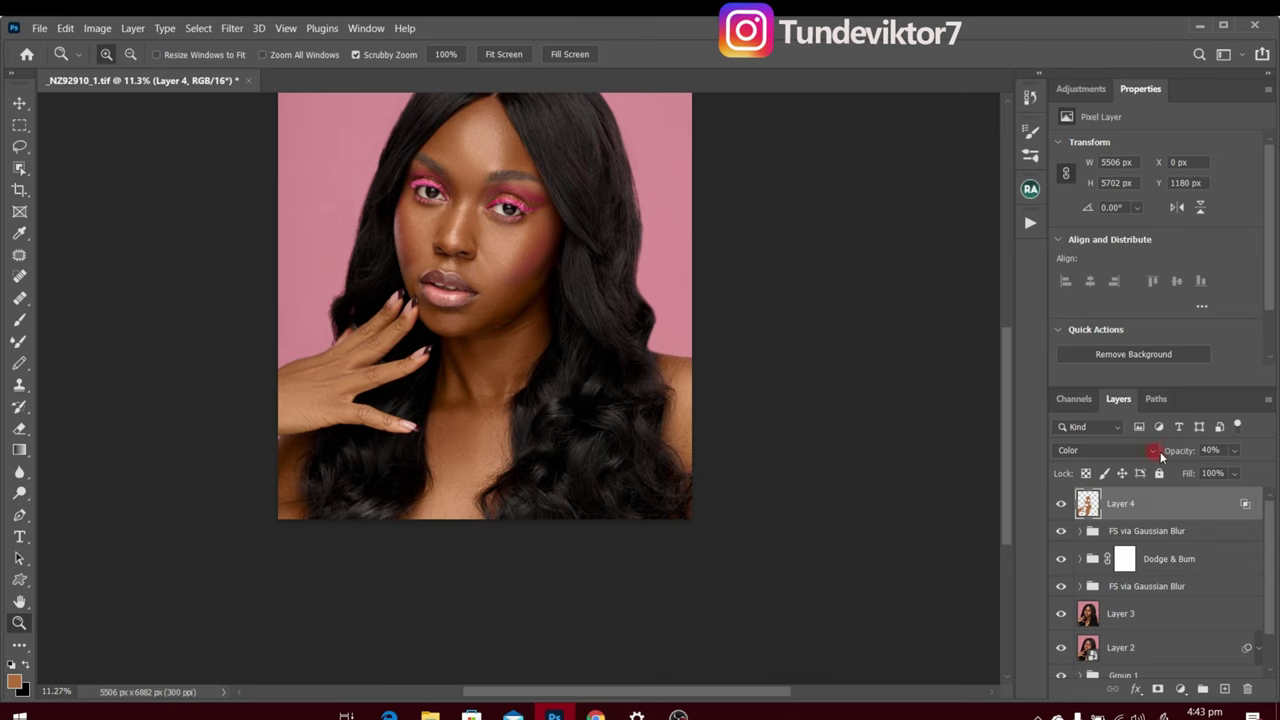
# Lower the painted skin tone layer's opacity to 20%.
pyautogui.click(1153, 451)
pyautogui.click(1239, 454)
pyautogui.click(1210, 451)
pyautogui.click(1234, 451)
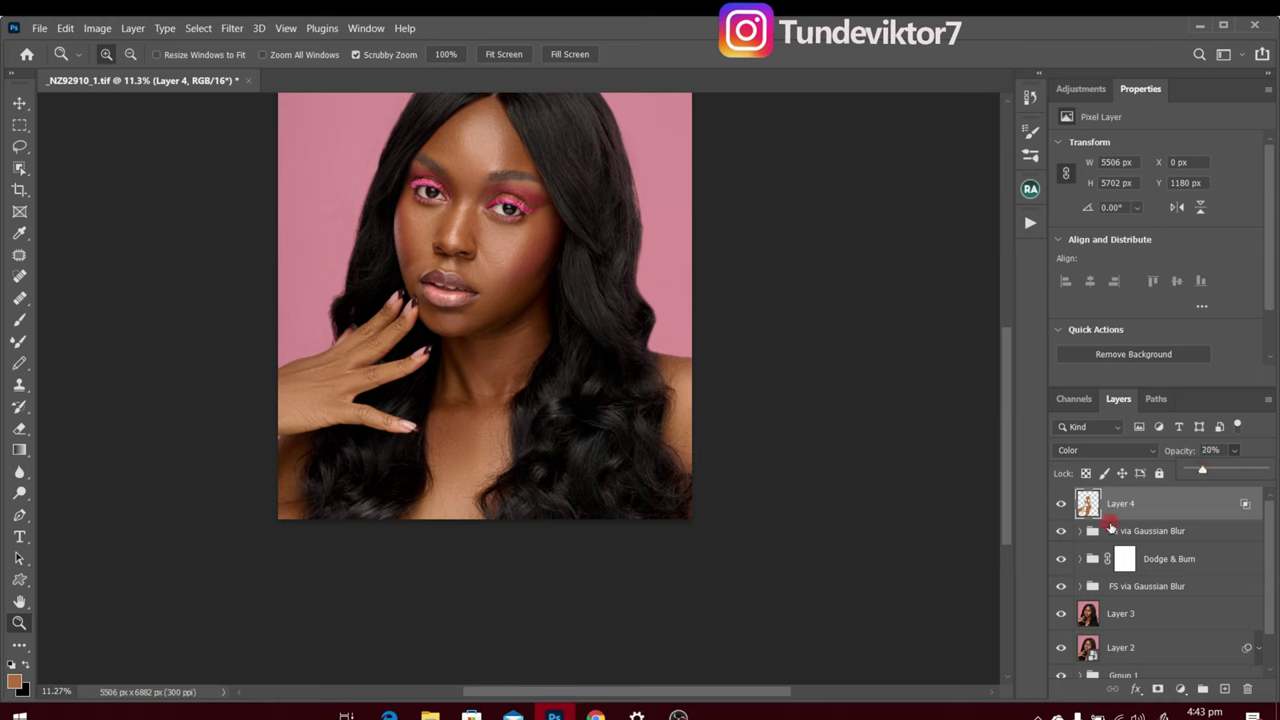
pyautogui.click(1110, 526)
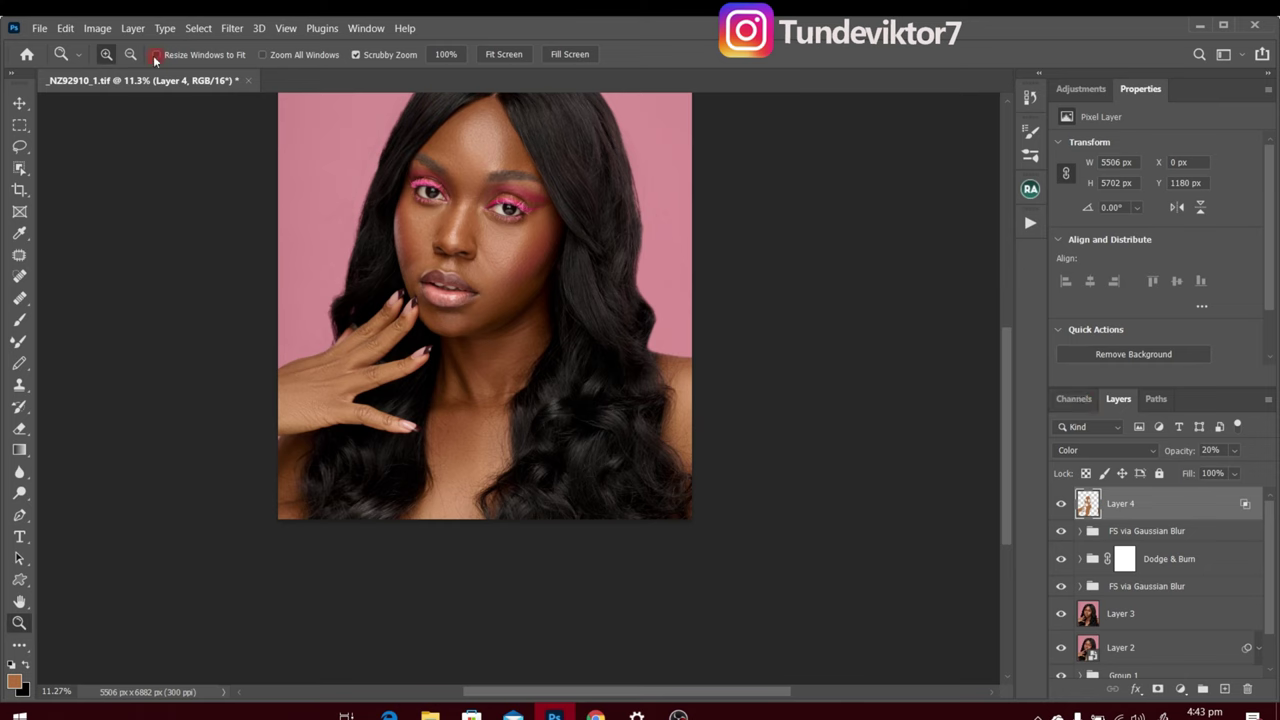
# Soften the painted skin tone layer with a Gaussian Blur of radius 2 pixels.
pyautogui.click(231, 28)
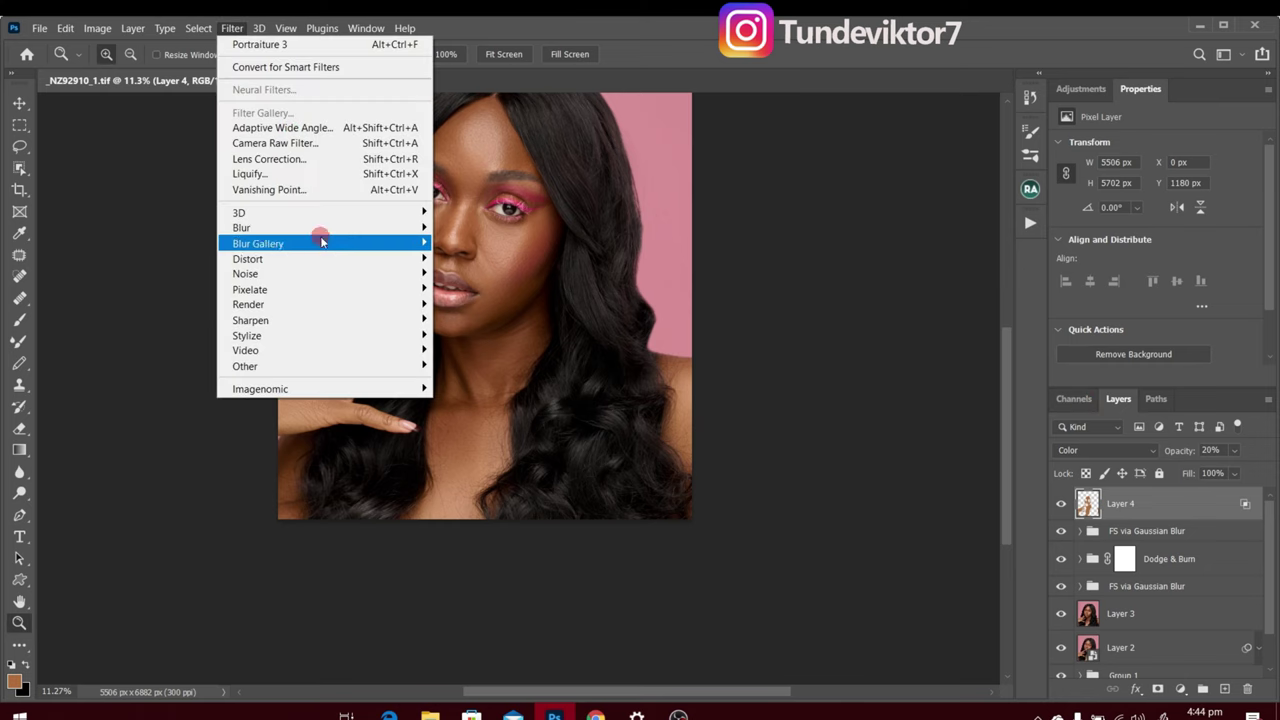
pyautogui.moveTo(398, 230)
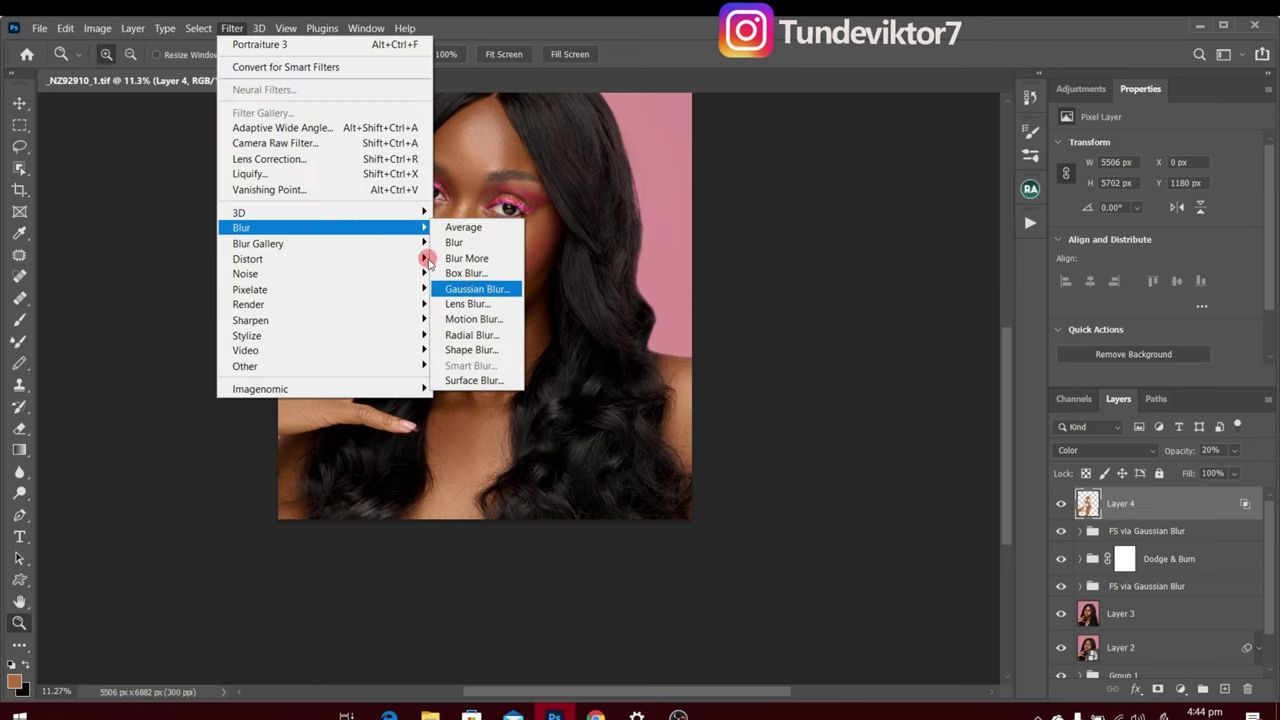
pyautogui.click(471, 287)
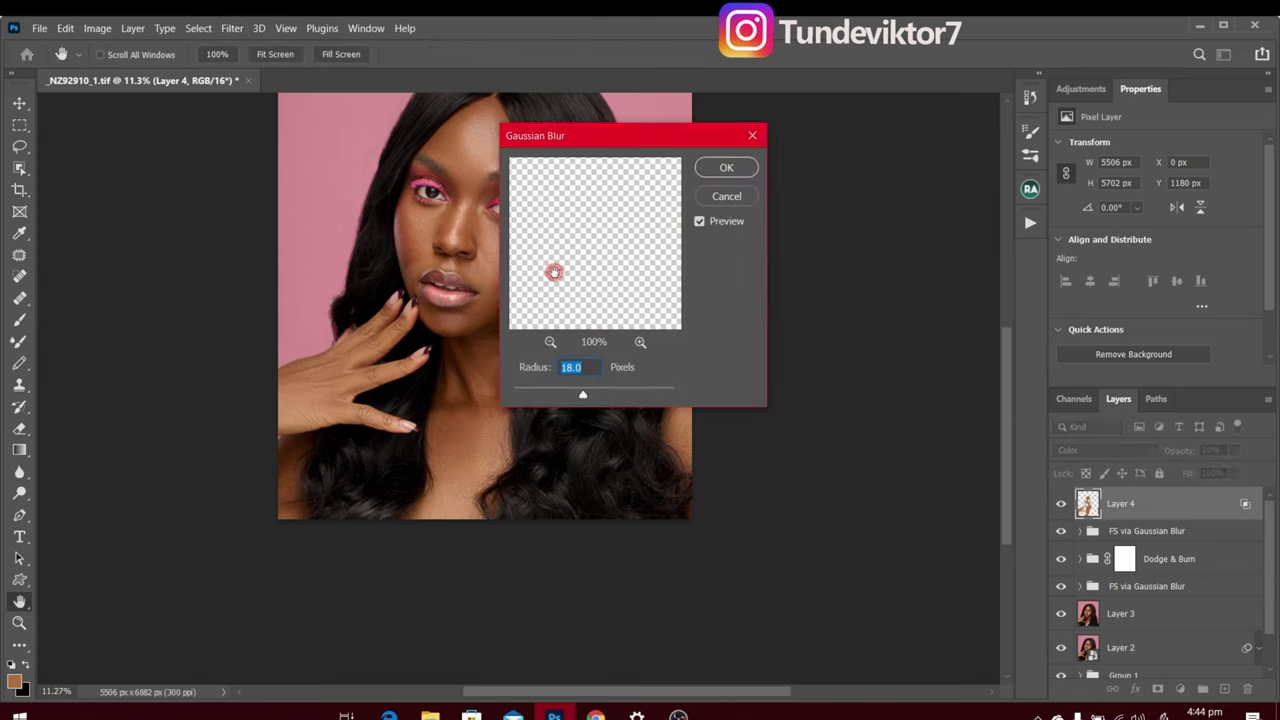
pyautogui.write('2')
pyautogui.click(728, 169)
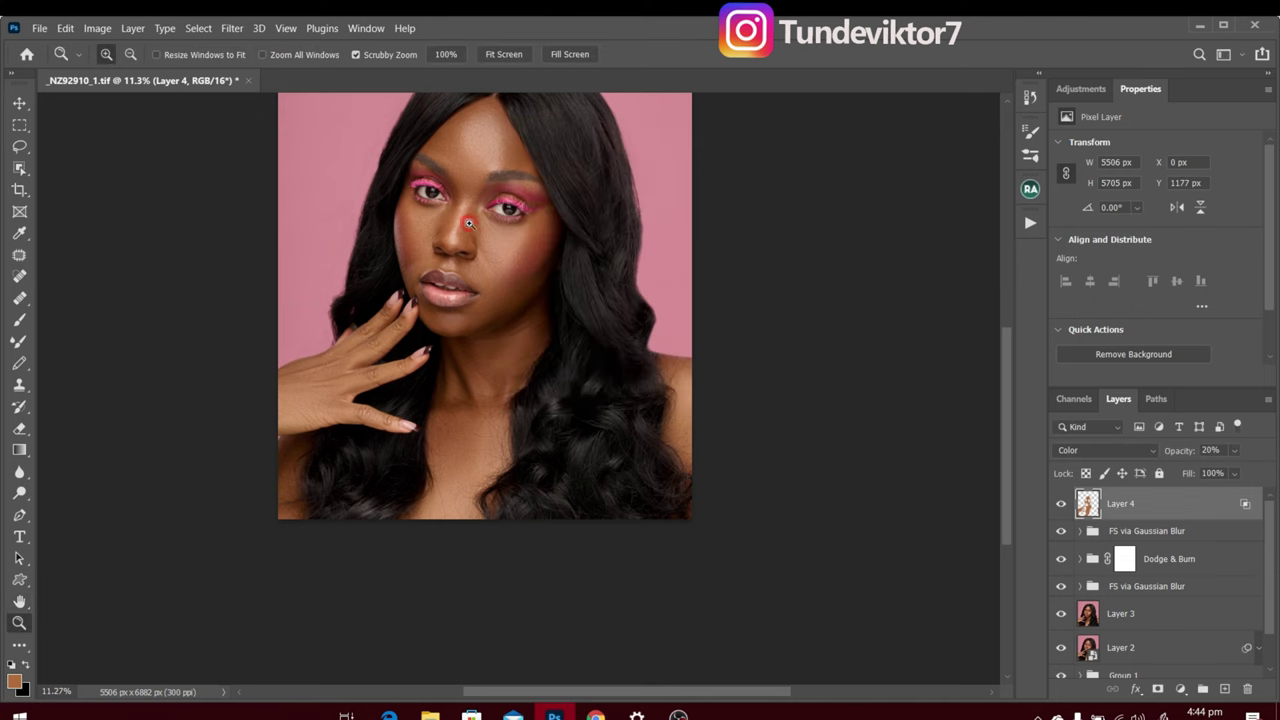
# Examine the face at several magnifications and compare it with and without the painted skin tone layer.
pyautogui.moveTo(469, 224); pyautogui.dragTo(507, 234)
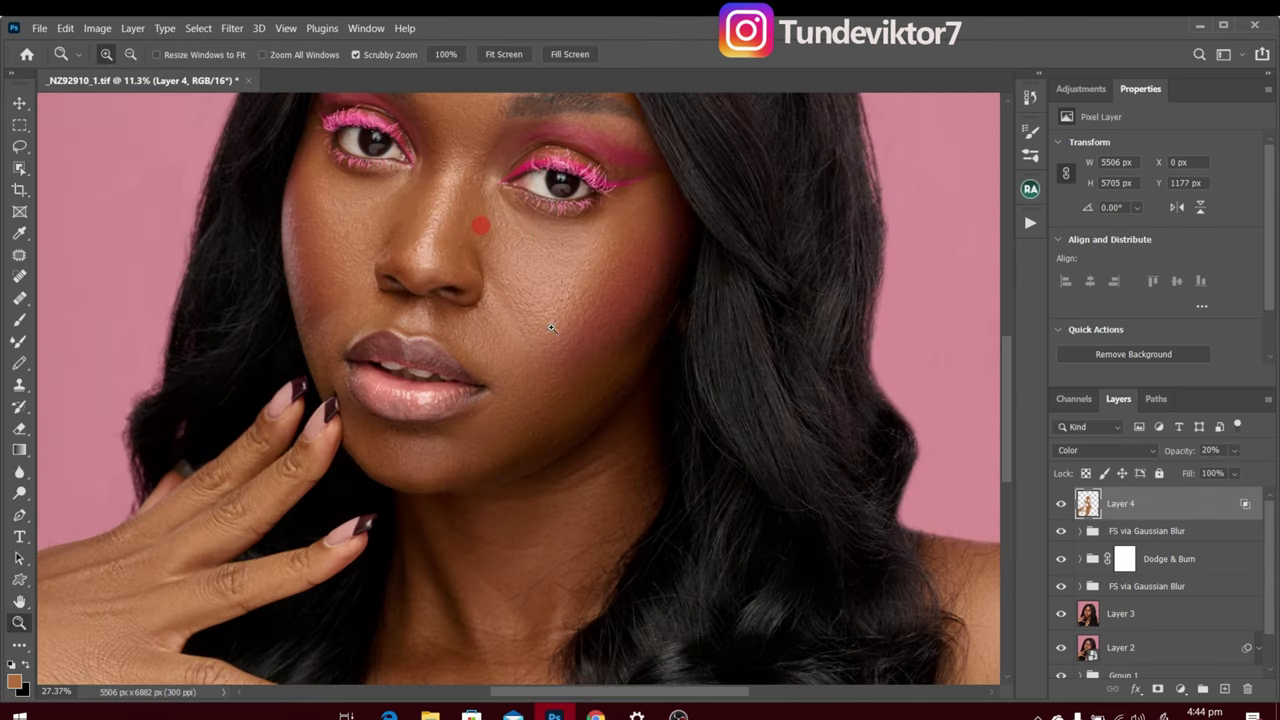
pyautogui.moveTo(565, 263); pyautogui.dragTo(481, 225)
pyautogui.moveTo(493, 282); pyautogui.dragTo(525, 286)
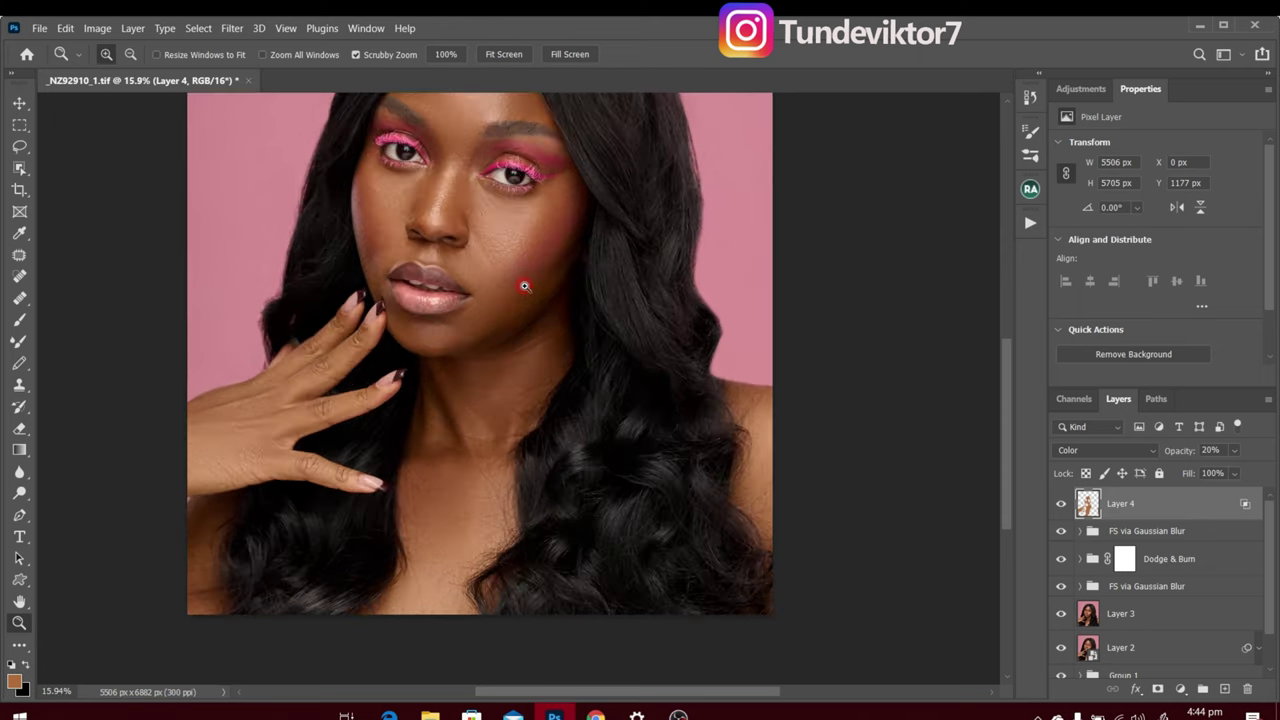
pyautogui.click(1062, 505)
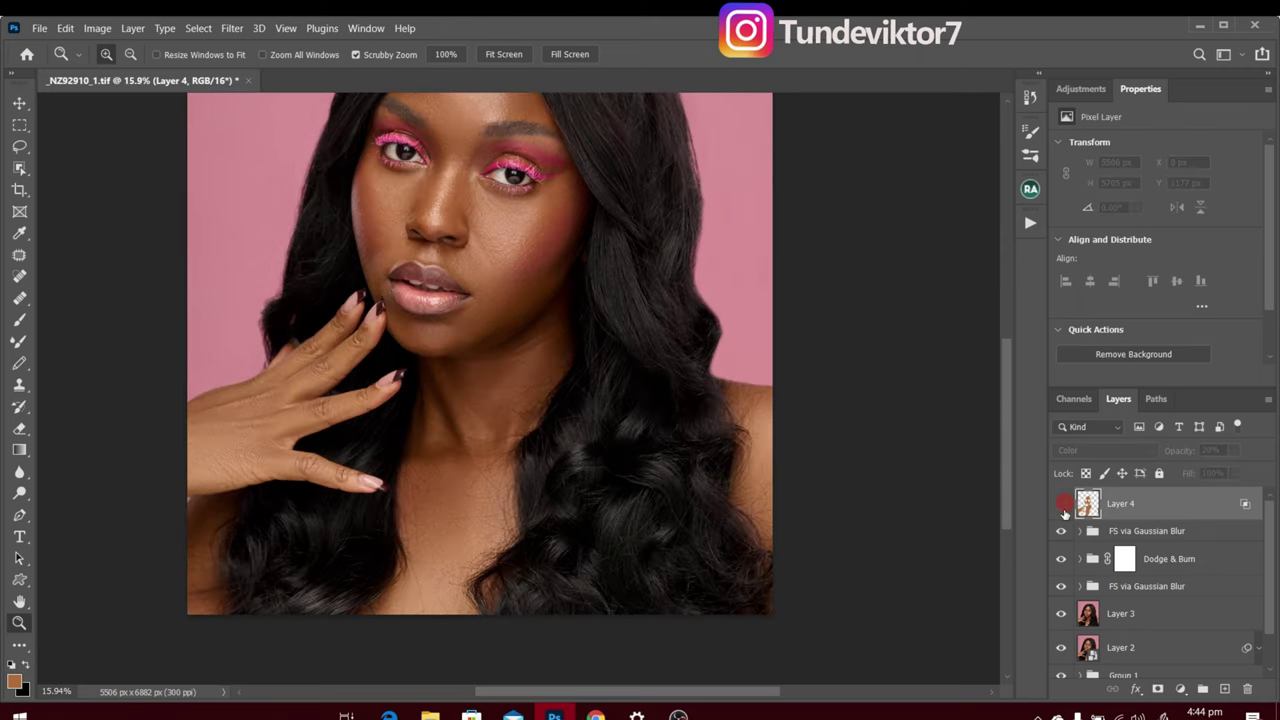
pyautogui.click(1062, 505)
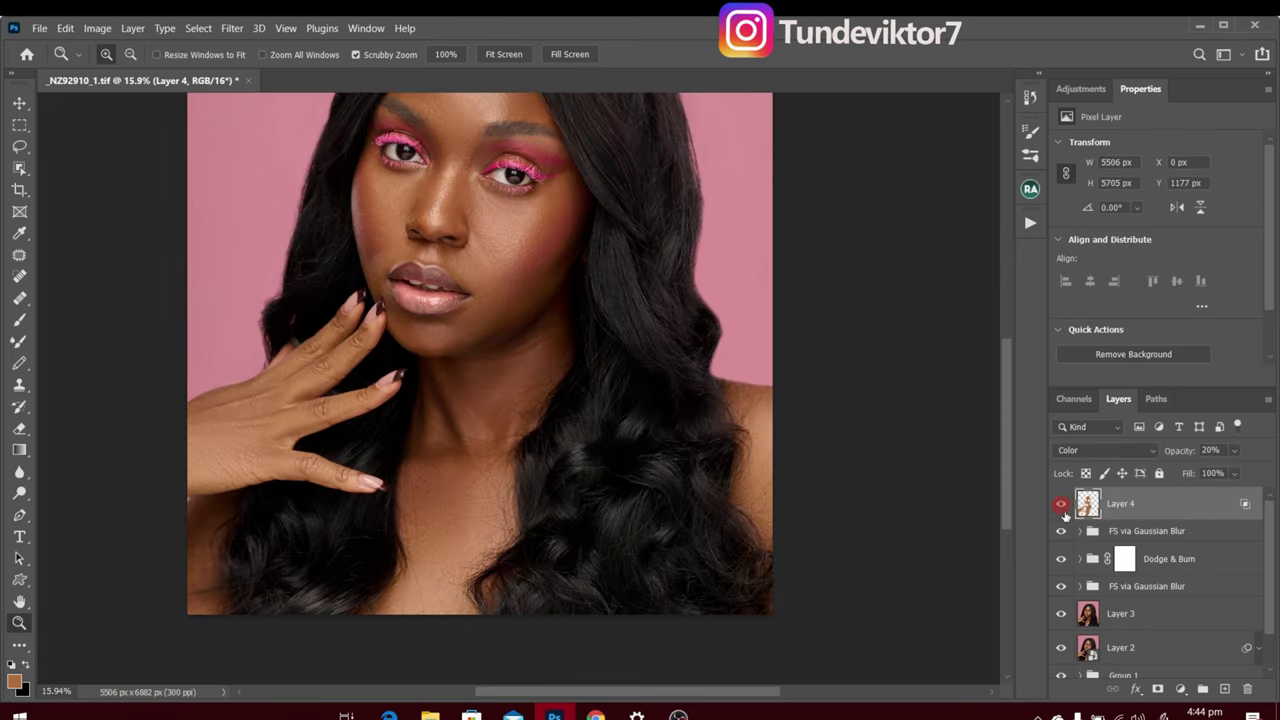
pyautogui.moveTo(506, 249); pyautogui.dragTo(600, 237)
pyautogui.moveTo(559, 366); pyautogui.dragTo(625, 348)
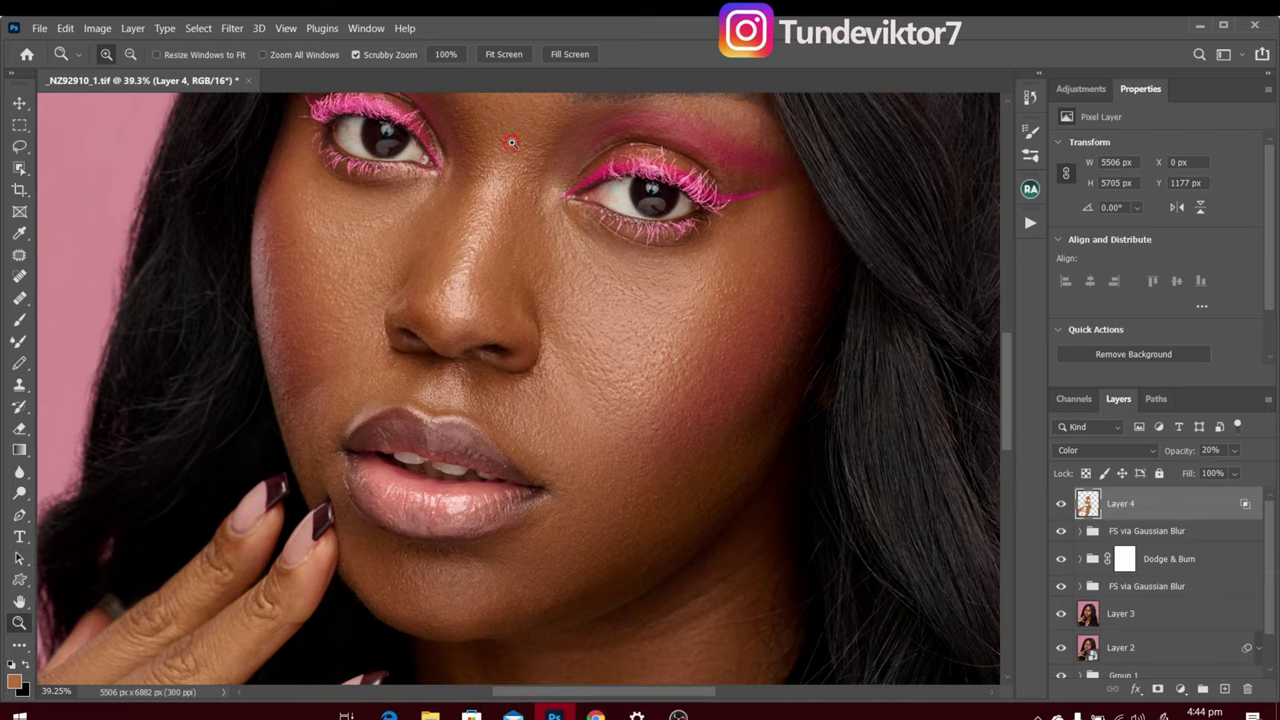
pyautogui.moveTo(551, 417); pyautogui.dragTo(513, 399)
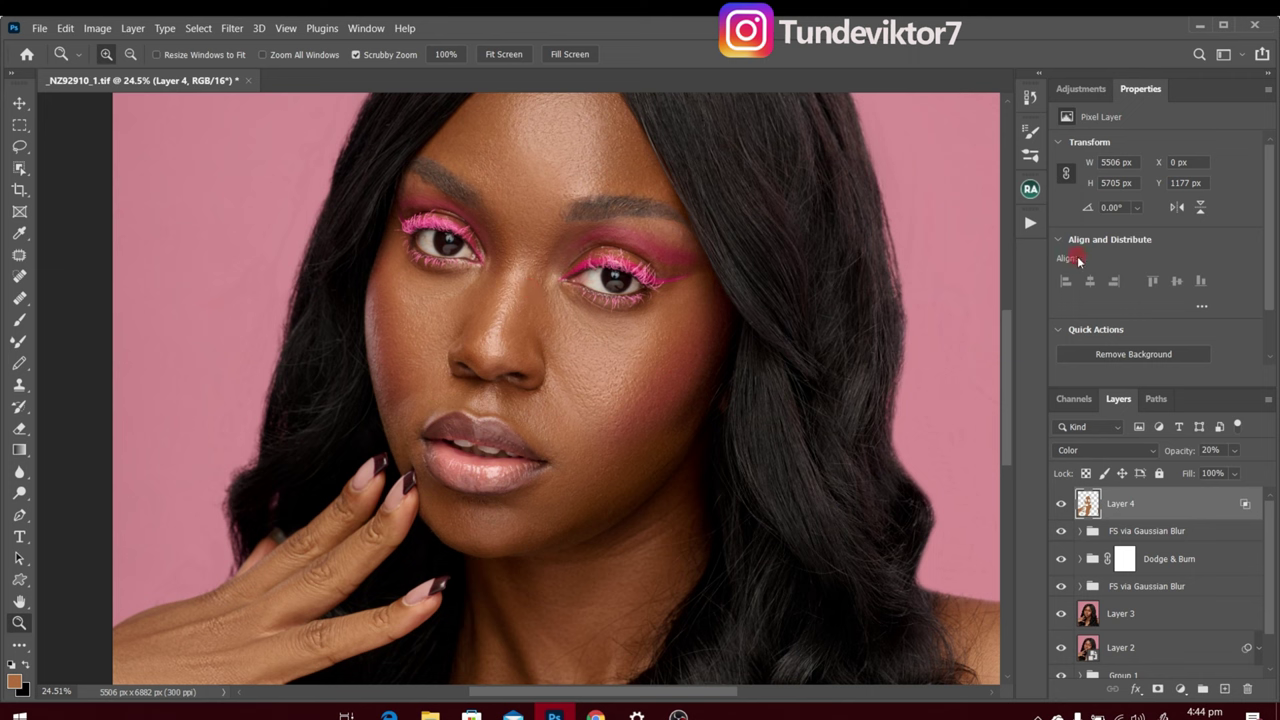
# Run the Eyes and Teeth action and review the Curves, Vibrance and Photo Filter adjustments in the group it adds.
pyautogui.click(1033, 229)
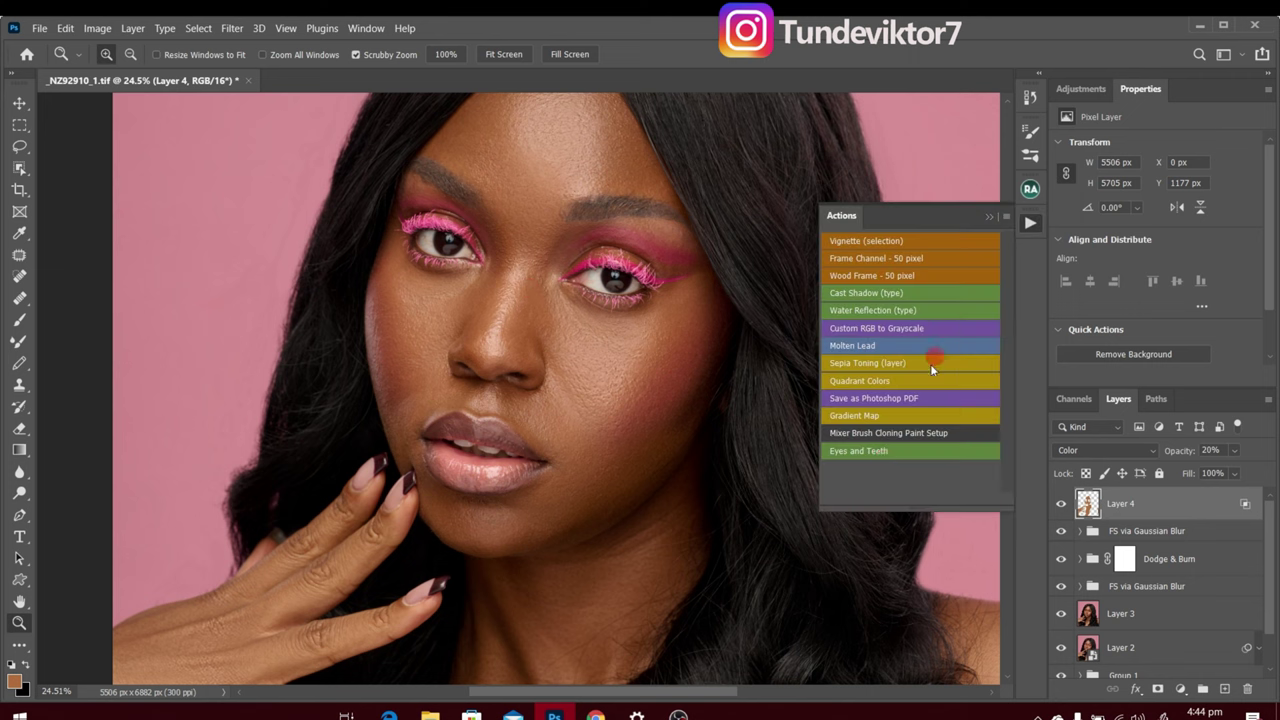
pyautogui.click(884, 451)
pyautogui.click(987, 218)
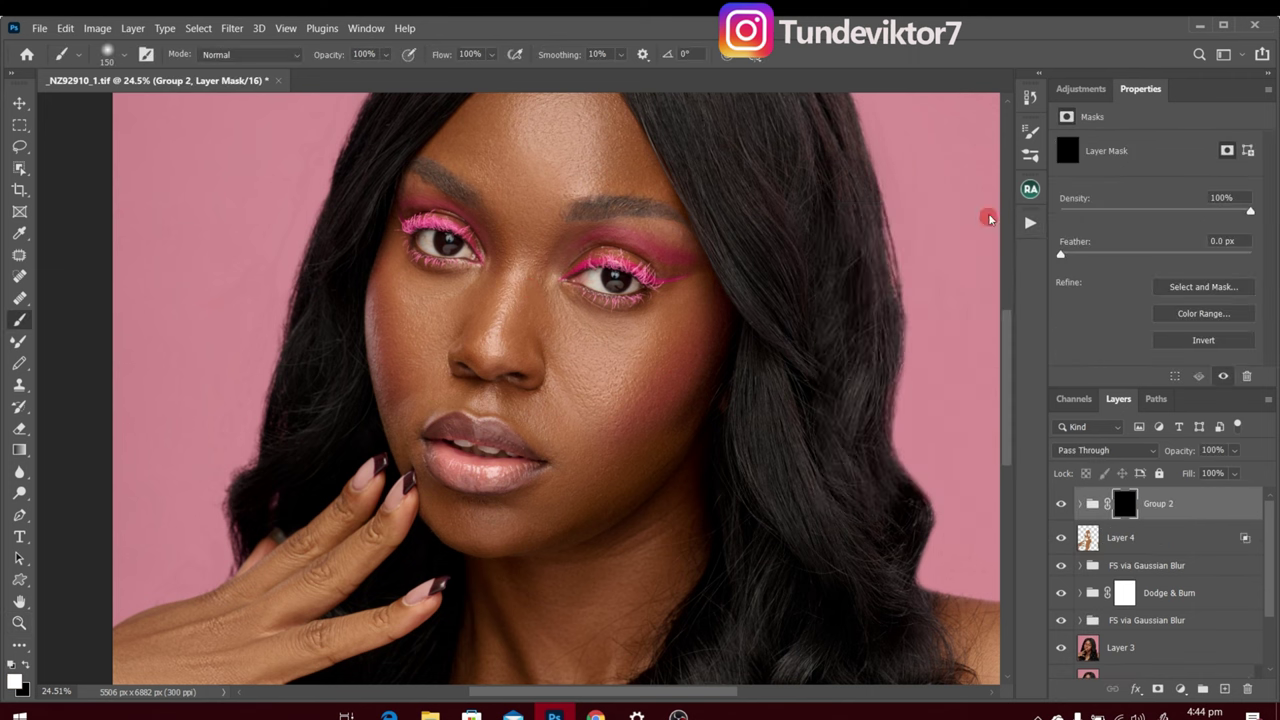
pyautogui.click(1082, 505)
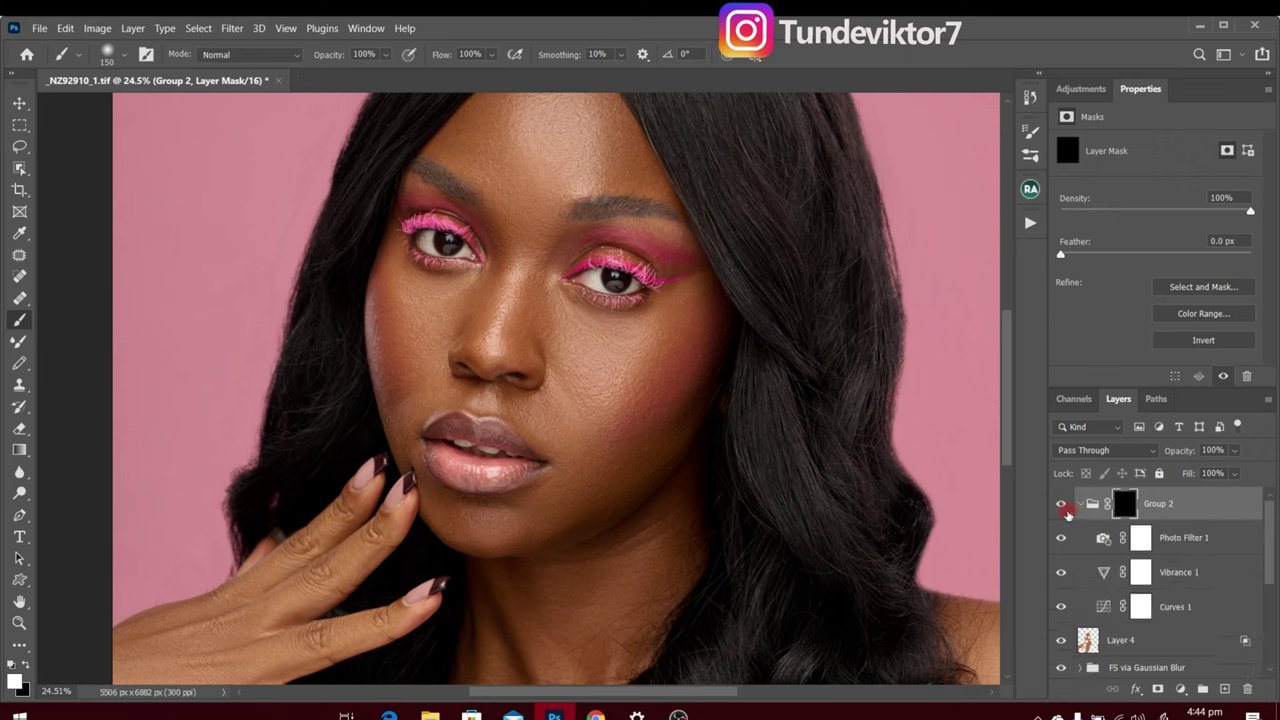
pyautogui.click(1141, 607)
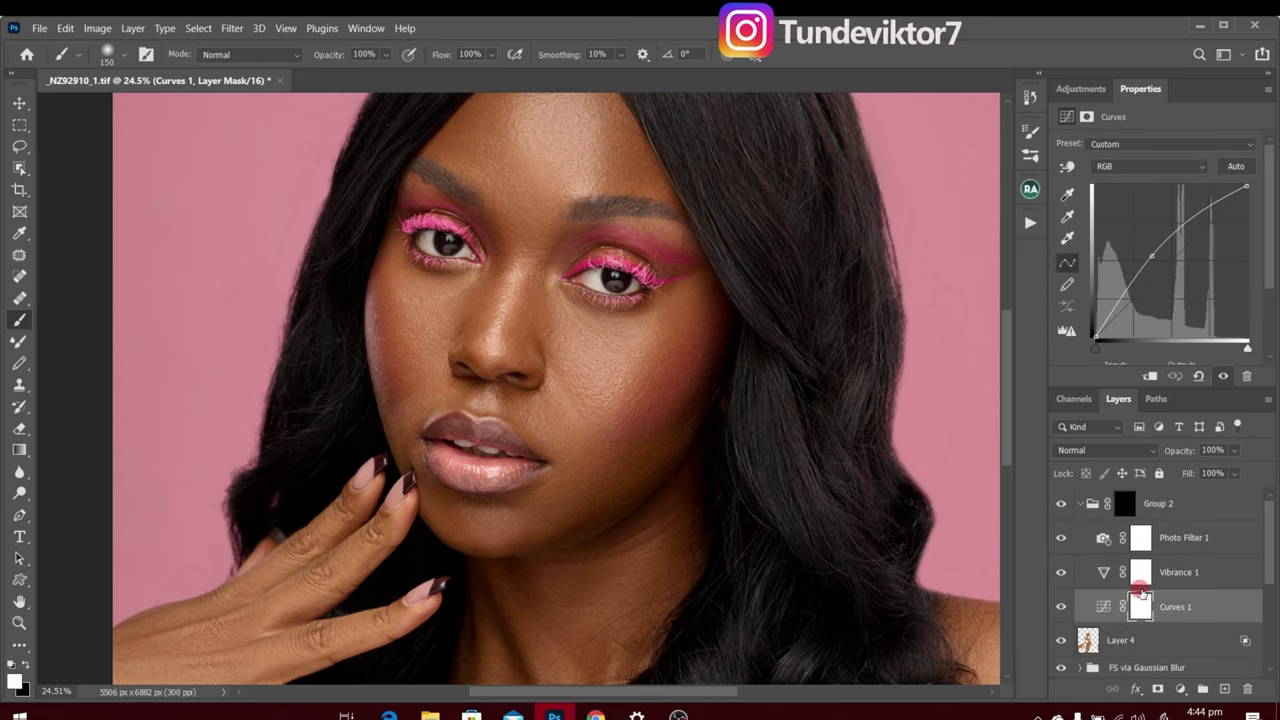
pyautogui.click(1145, 575)
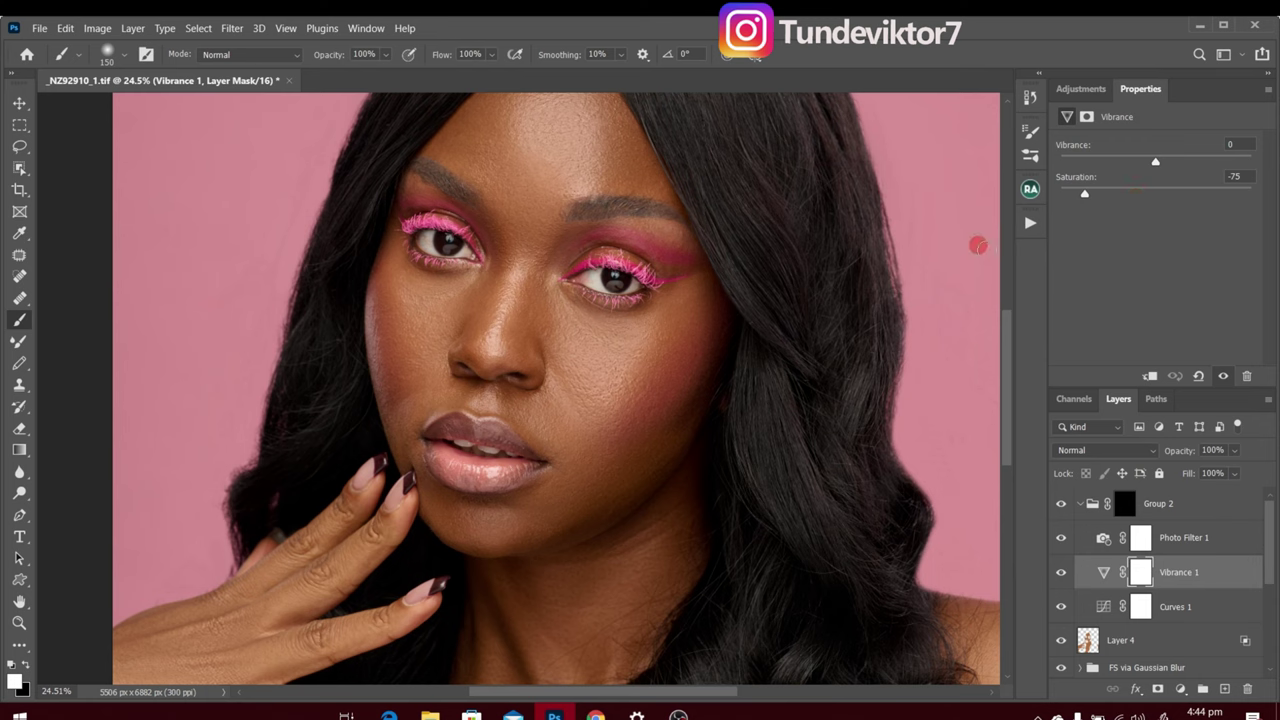
pyautogui.click(1102, 537)
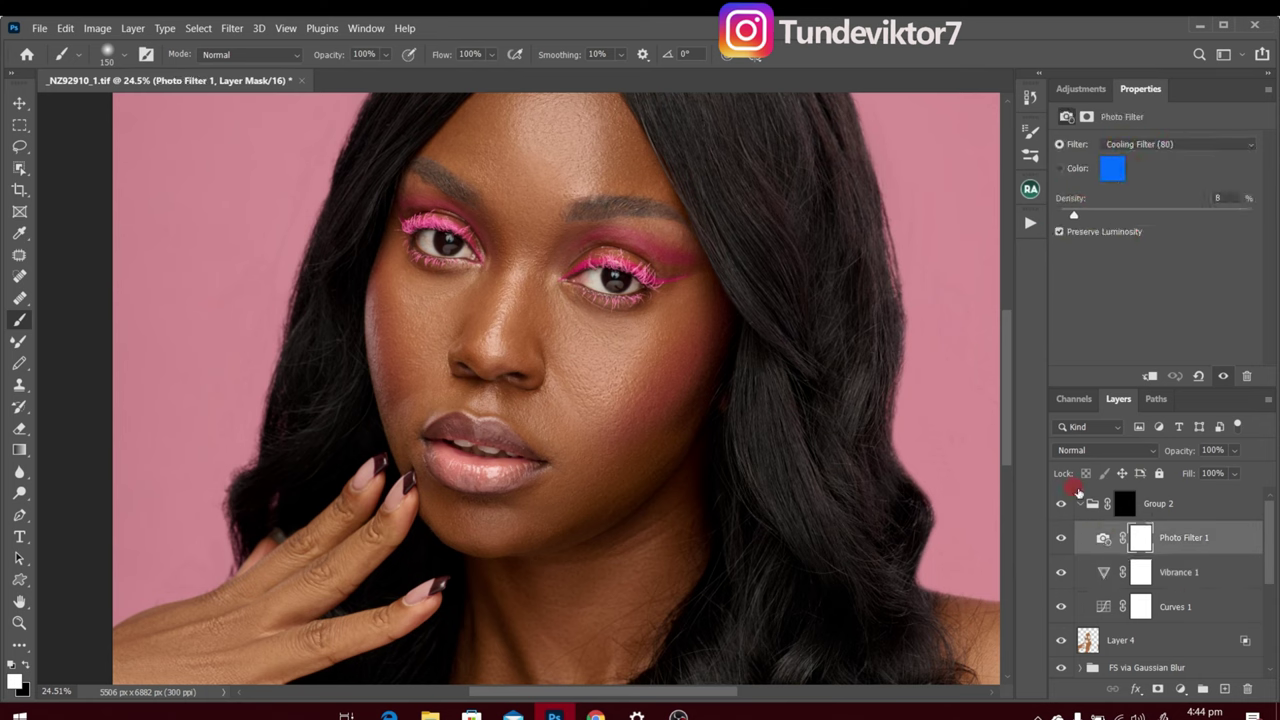
pyautogui.click(1080, 507)
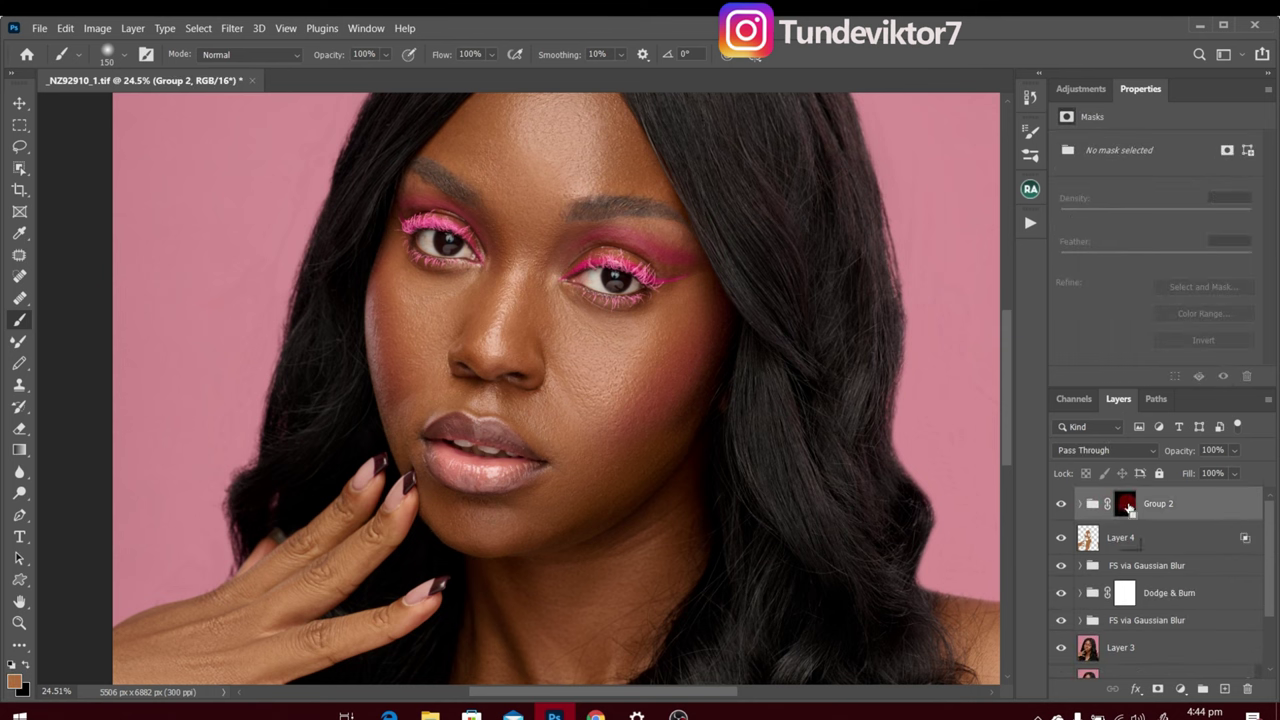
# Paint white on the Eyes and Teeth group's mask over the white of the model's left eye, using a much smaller brush.
pyautogui.click(1128, 508)
pyautogui.click(584, 212)
pyautogui.click(1121, 510)
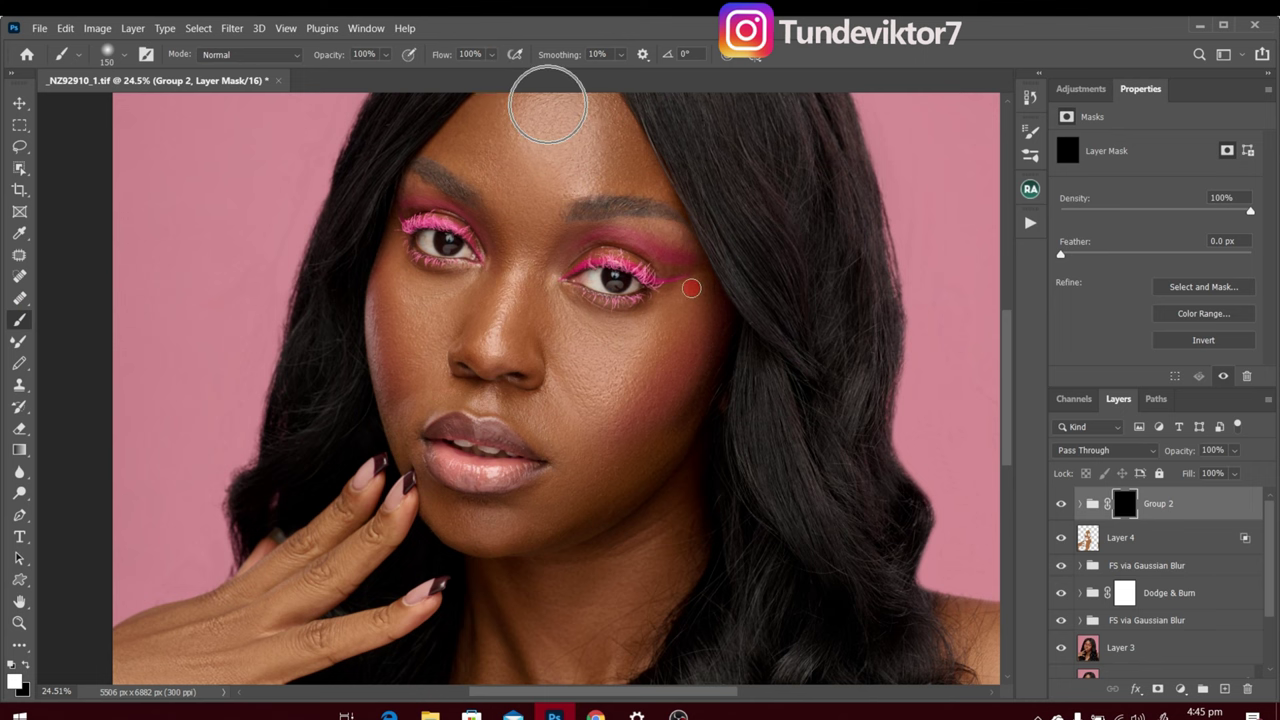
pyautogui.press('z')
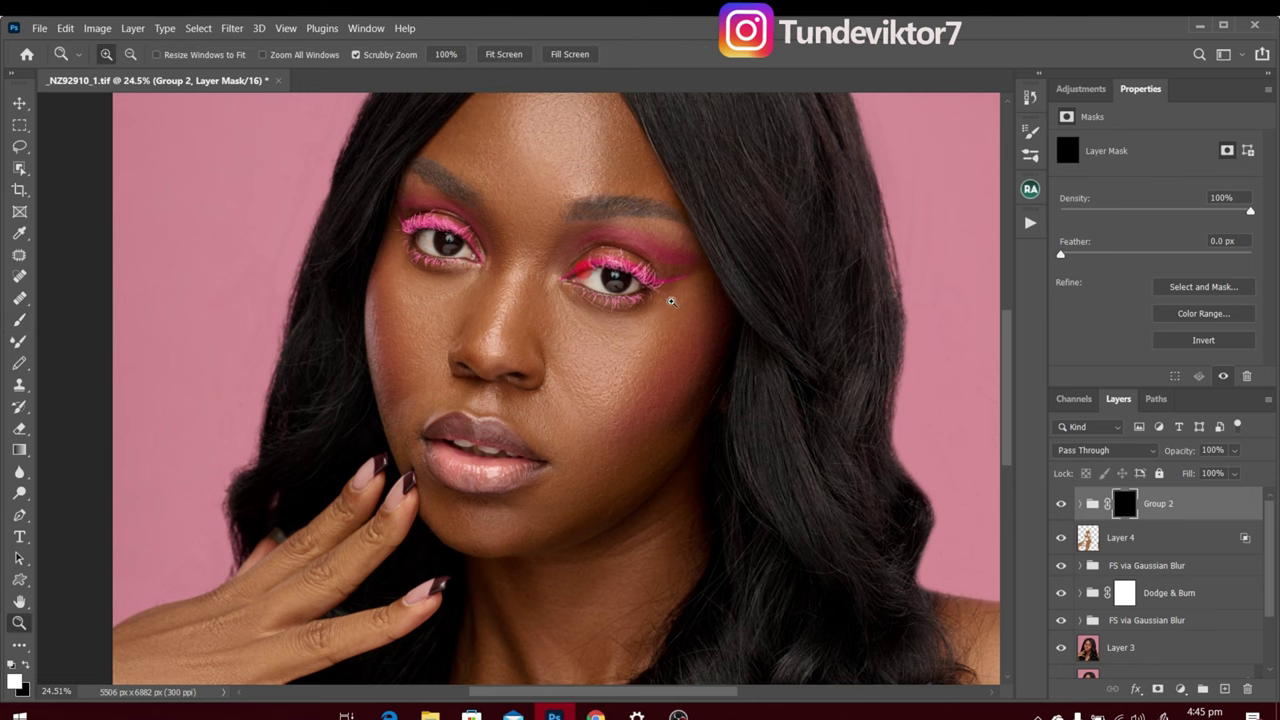
pyautogui.moveTo(596, 283); pyautogui.dragTo(590, 283)
pyautogui.press('b')
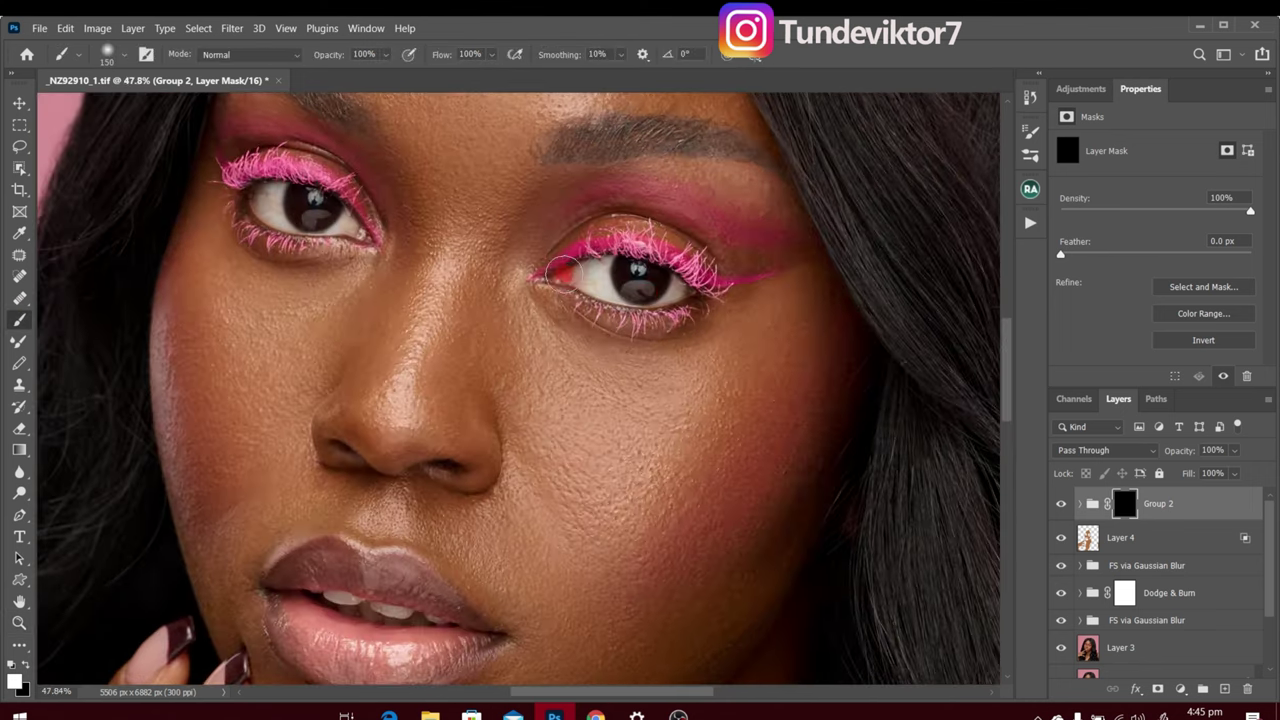
pyautogui.press('[')
pyautogui.press('[')
pyautogui.press('[')
pyautogui.press('[')
pyautogui.press('[')
pyautogui.press('[')
pyautogui.press('[')
pyautogui.press('[')
pyautogui.press('[')
pyautogui.moveTo(593, 267)
pyautogui.mouseDown()
pyautogui.moveTo(466, 204)
pyautogui.moveTo(619, 296)
pyautogui.moveTo(578, 277)
pyautogui.moveTo(606, 266)
pyautogui.moveTo(590, 284)
pyautogui.moveTo(605, 296)
pyautogui.moveTo(606, 271)
pyautogui.moveTo(593, 268)
pyautogui.moveTo(581, 278)
pyautogui.moveTo(654, 272)
pyautogui.moveTo(676, 294)
pyautogui.mouseUp()
# Reveal the Eyes and Teeth brightening over the model's right eye, reducing the brush to 30 pixels for the small areas.
pyautogui.press('[')
pyautogui.press(']')
pyautogui.press(']')
pyautogui.moveTo(264, 203)
pyautogui.mouseDown()
pyautogui.moveTo(292, 228)
pyautogui.moveTo(346, 213)
pyautogui.moveTo(335, 231)
pyautogui.moveTo(353, 227)
pyautogui.moveTo(324, 233)
pyautogui.moveTo(344, 218)
pyautogui.mouseUp()
pyautogui.press('[')
pyautogui.press('[')
pyautogui.press('[')
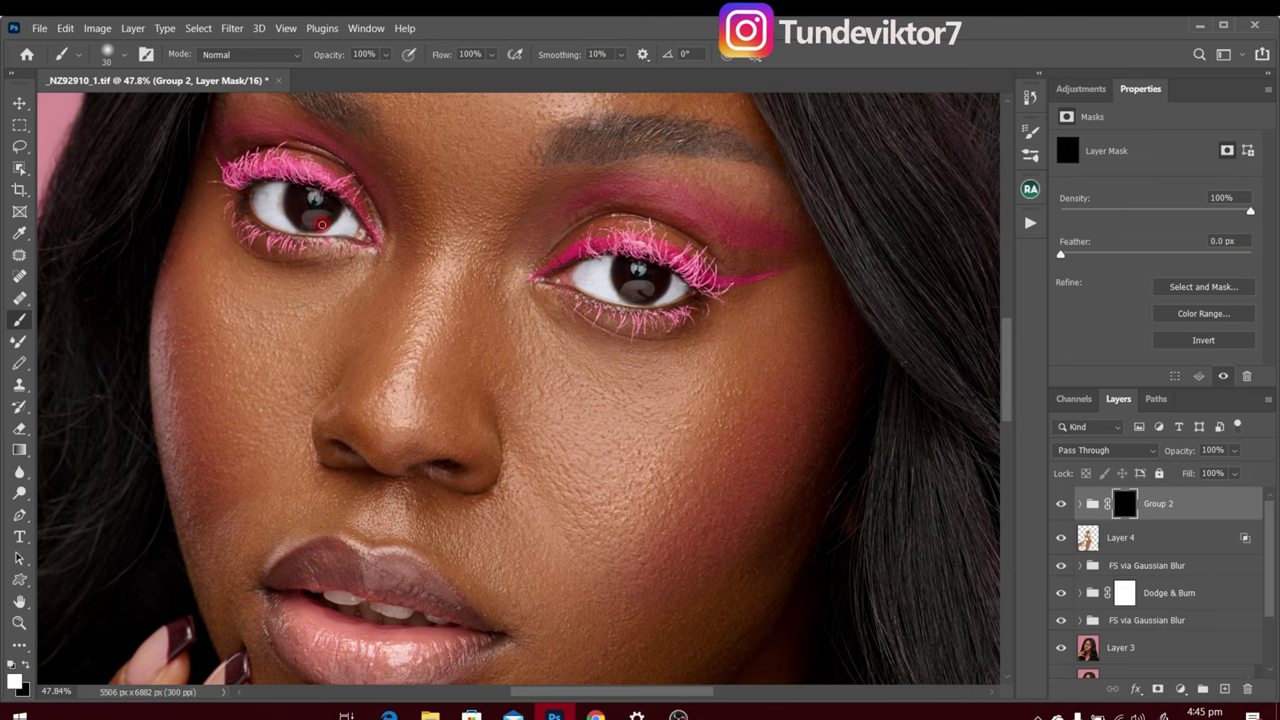
# Reveal the brightening over the teeth on the group's mask and compare the face with the group hidden and shown.
pyautogui.scroll(-5, 503, 451)
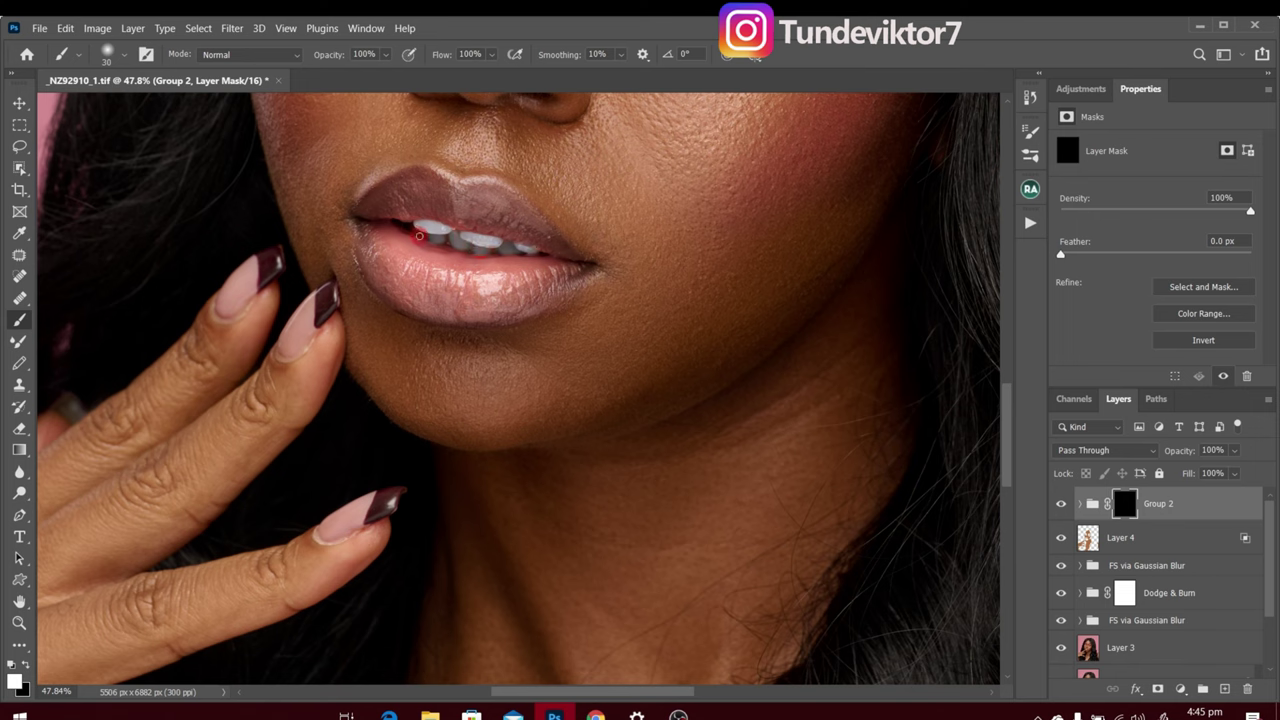
pyautogui.press('x')
pyautogui.press('z')
pyautogui.moveTo(572, 280); pyautogui.dragTo(485, 283)
pyautogui.press('b')
pyautogui.moveTo(574, 335); pyautogui.dragTo(594, 505)
pyautogui.click(1060, 504)
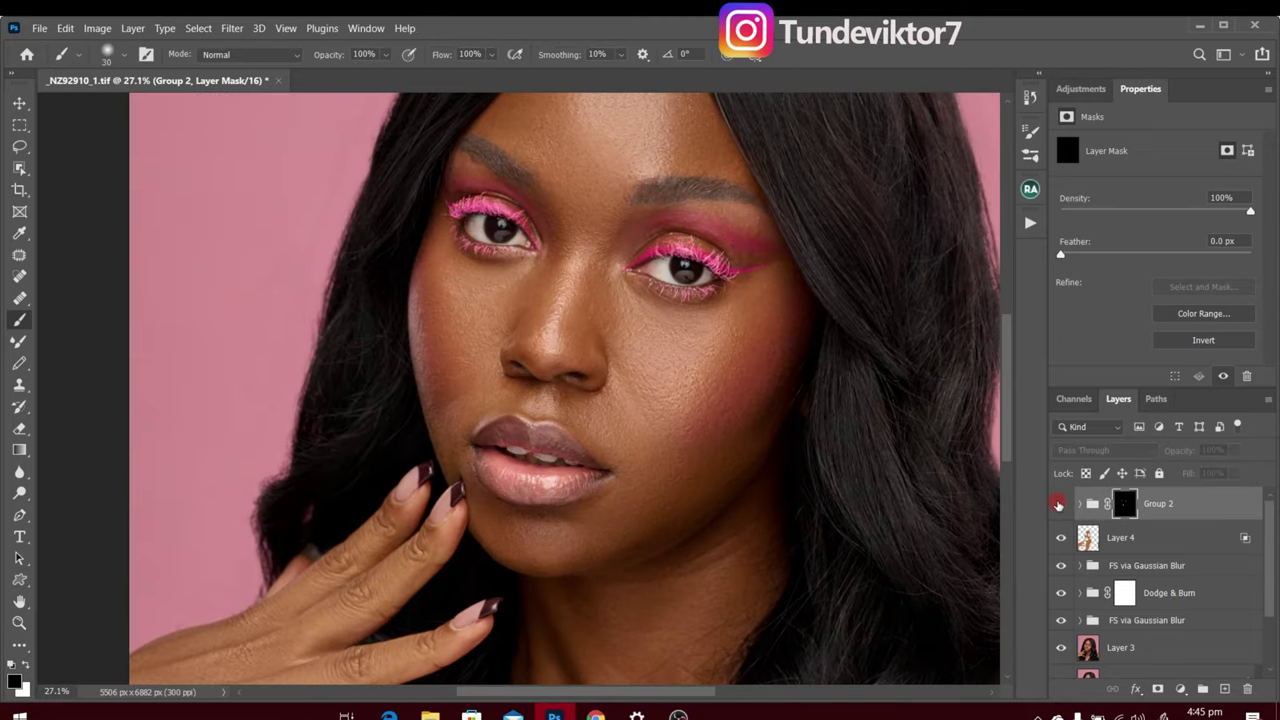
pyautogui.click(1061, 505)
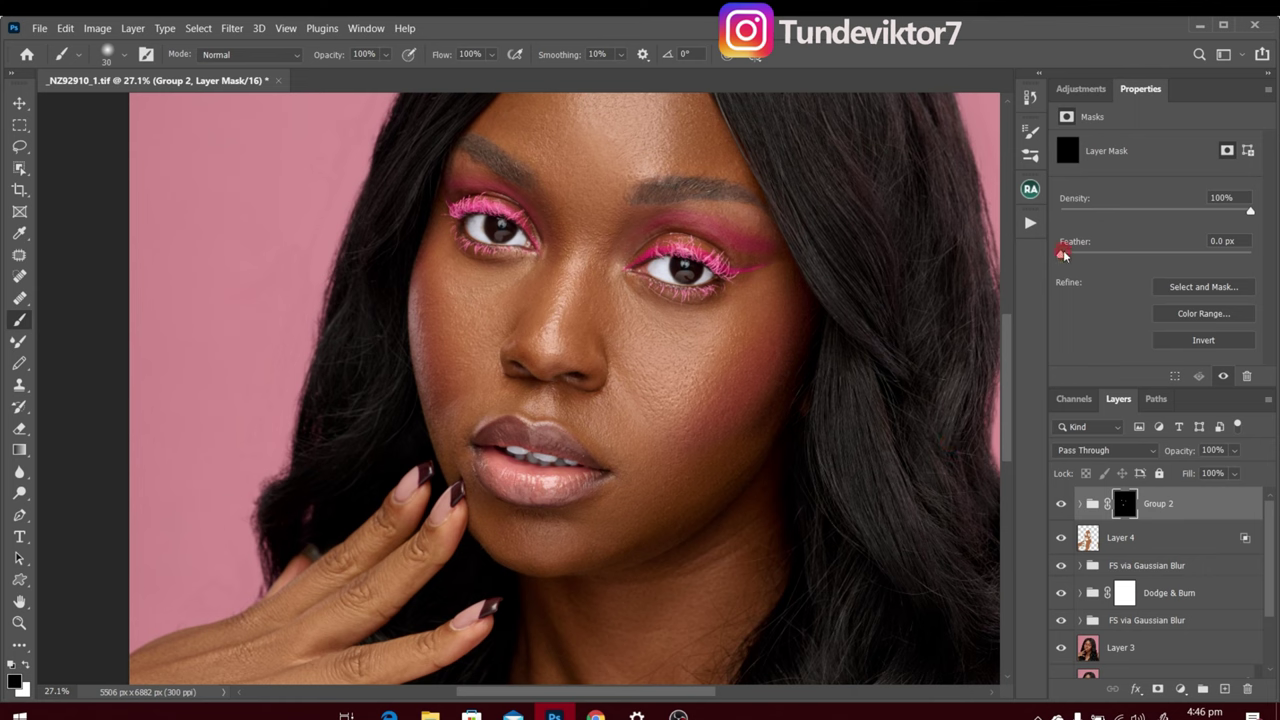
# Feather the Eyes and Teeth group's mask by 1.5 px and lower the group's opacity to 49%.
pyautogui.click(1236, 451)
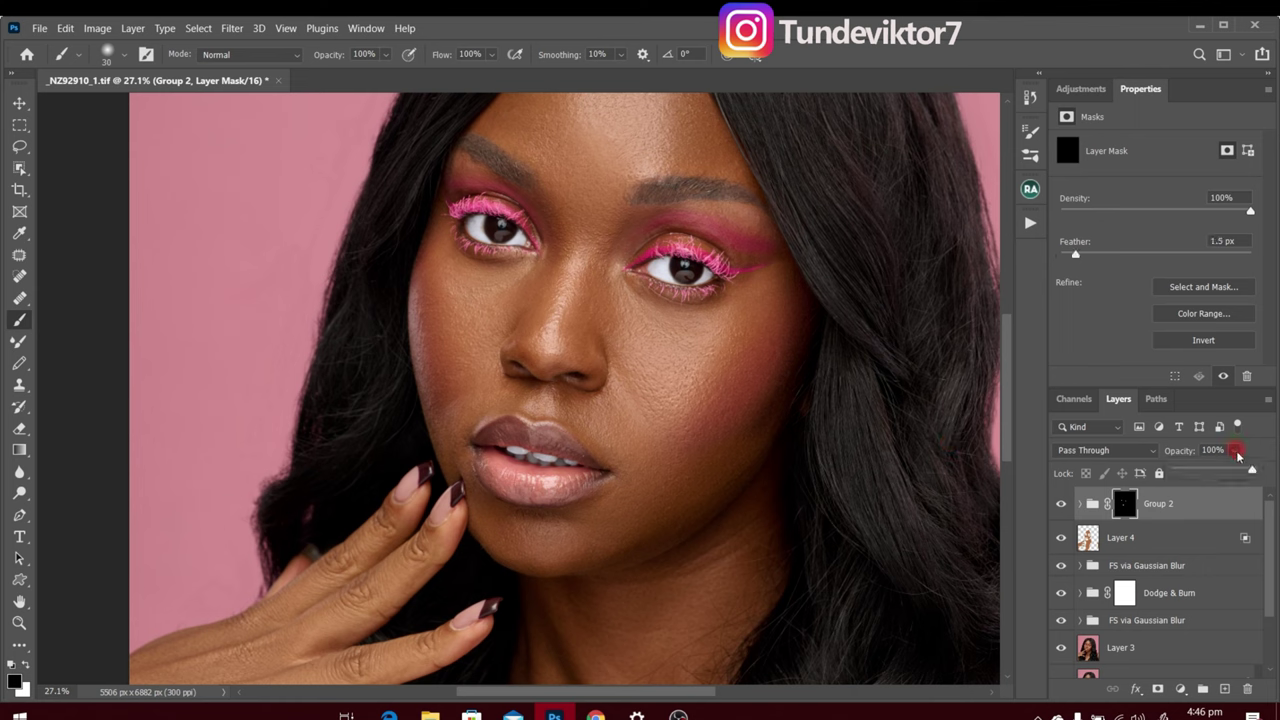
pyautogui.moveTo(1253, 476); pyautogui.dragTo(1237, 478)
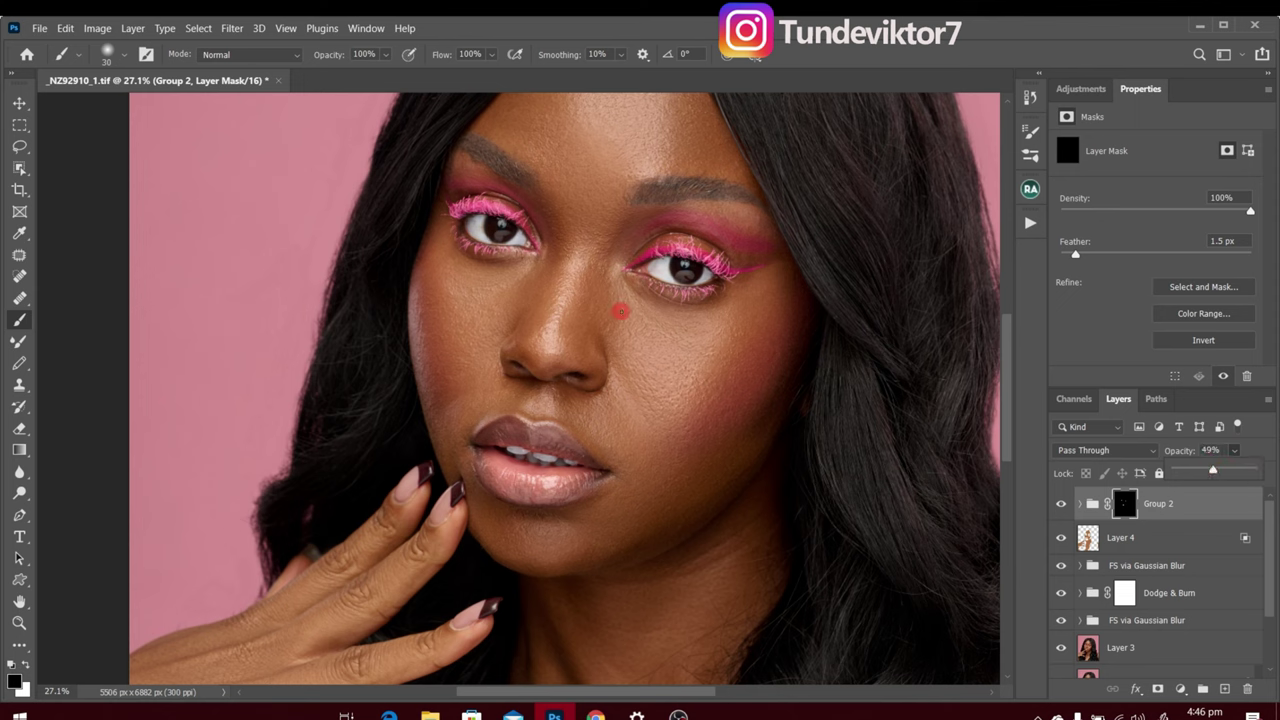
pyautogui.press('z')
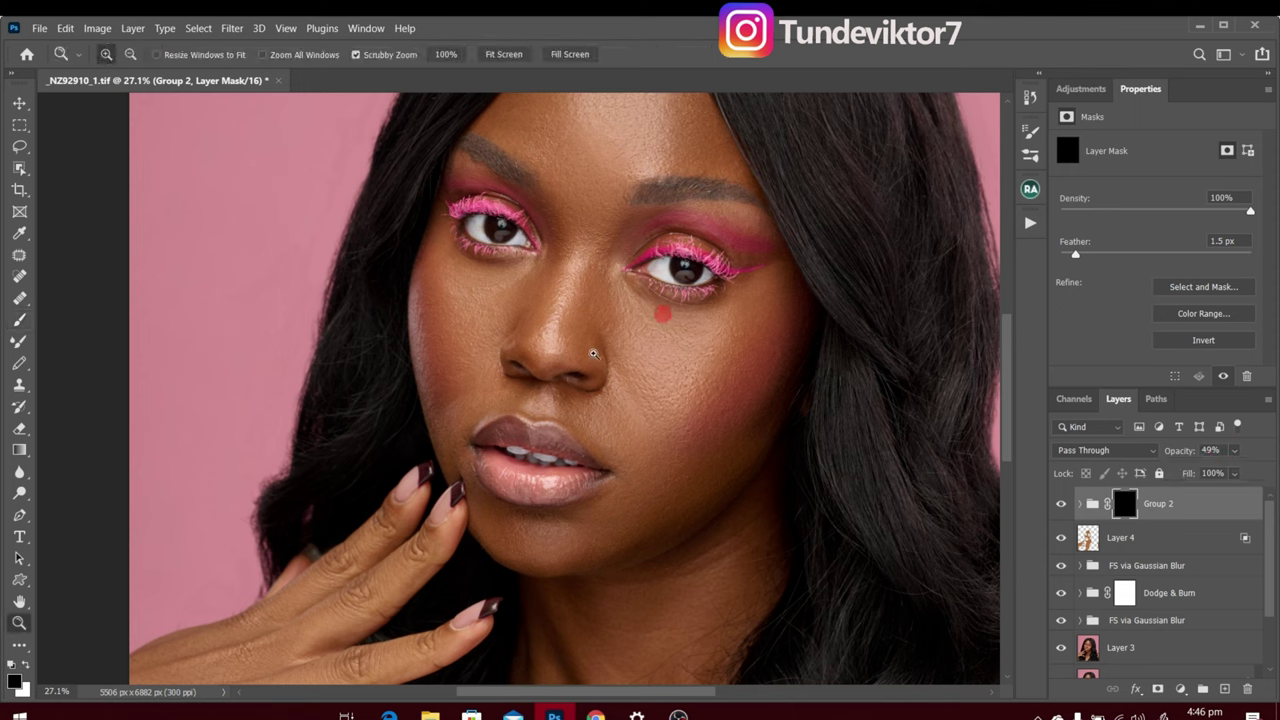
# Create a new Dodge & Burn curves group with the Beauty Retouch actions and delete its Visual Aid group.
pyautogui.moveTo(593, 353)
pyautogui.mouseDown()
pyautogui.moveTo(622, 380)
pyautogui.moveTo(586, 349)
pyautogui.moveTo(545, 352)
pyautogui.moveTo(560, 335)
pyautogui.mouseUp()
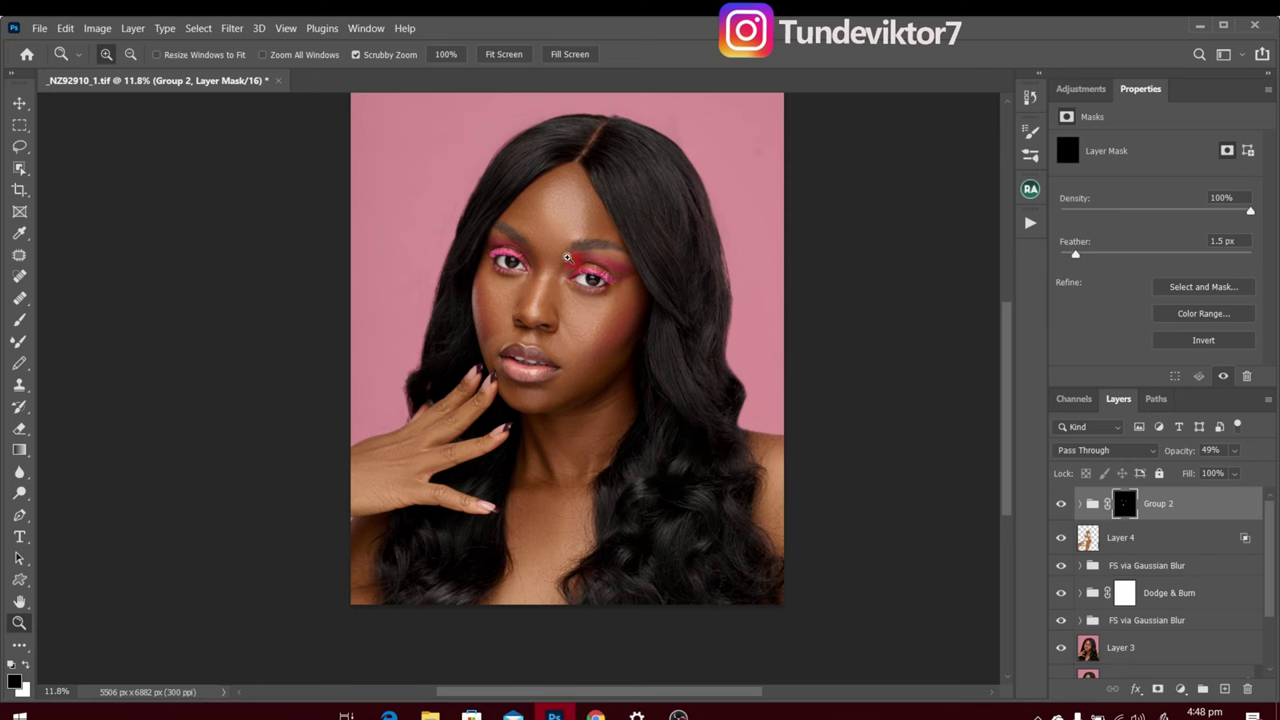
pyautogui.moveTo(582, 312)
pyautogui.mouseDown()
pyautogui.moveTo(591, 327)
pyautogui.moveTo(663, 323)
pyautogui.moveTo(628, 331)
pyautogui.moveTo(636, 339)
pyautogui.mouseUp()
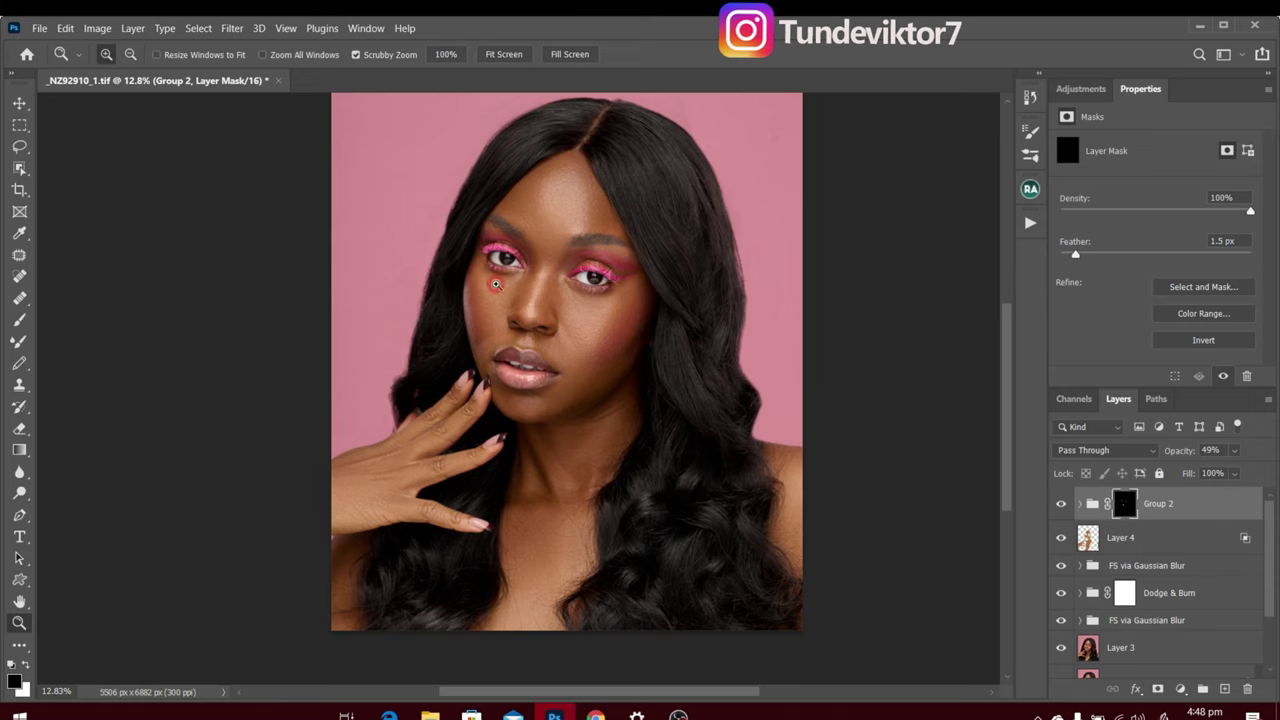
pyautogui.click(544, 316)
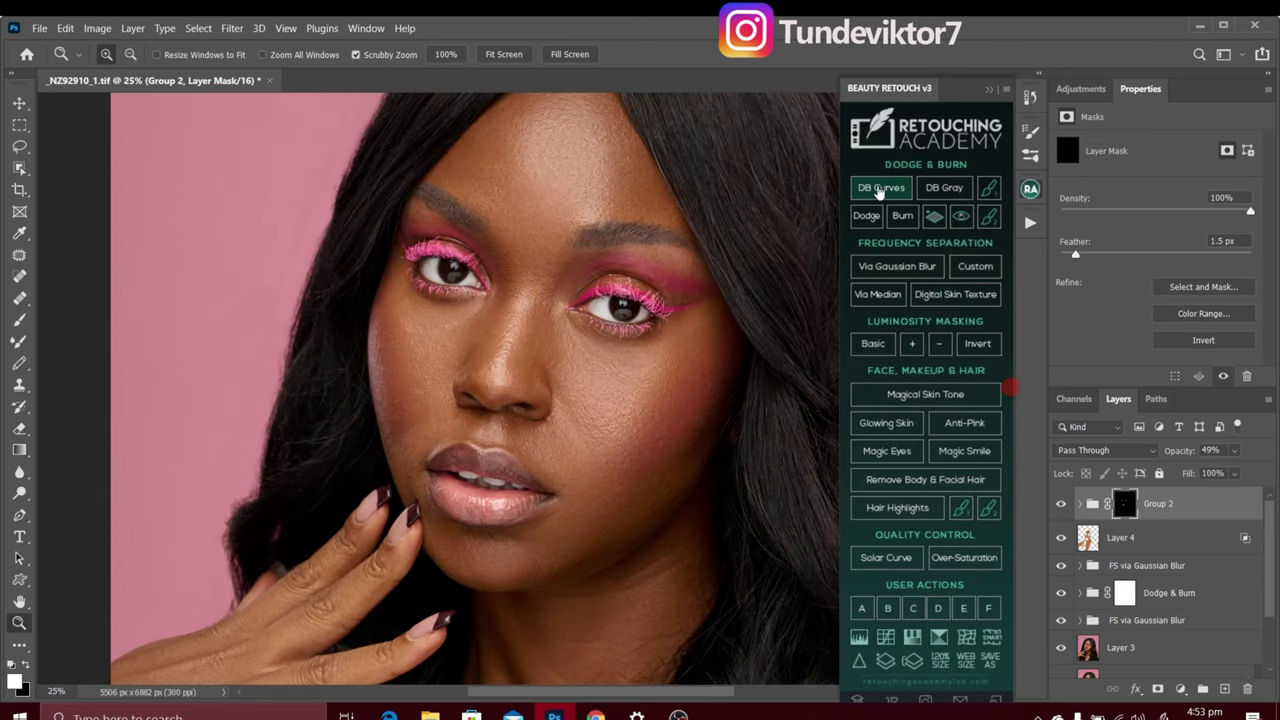
pyautogui.click(880, 190)
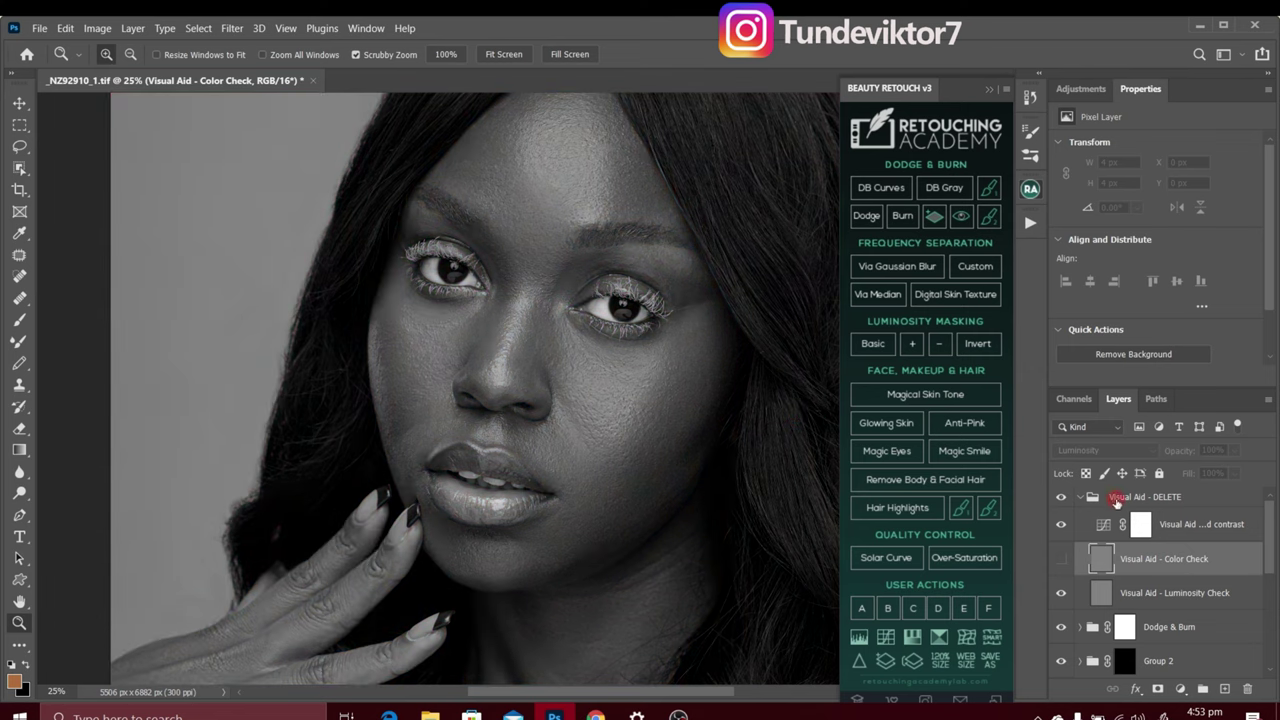
pyautogui.click(1116, 502)
pyautogui.press('Delete')
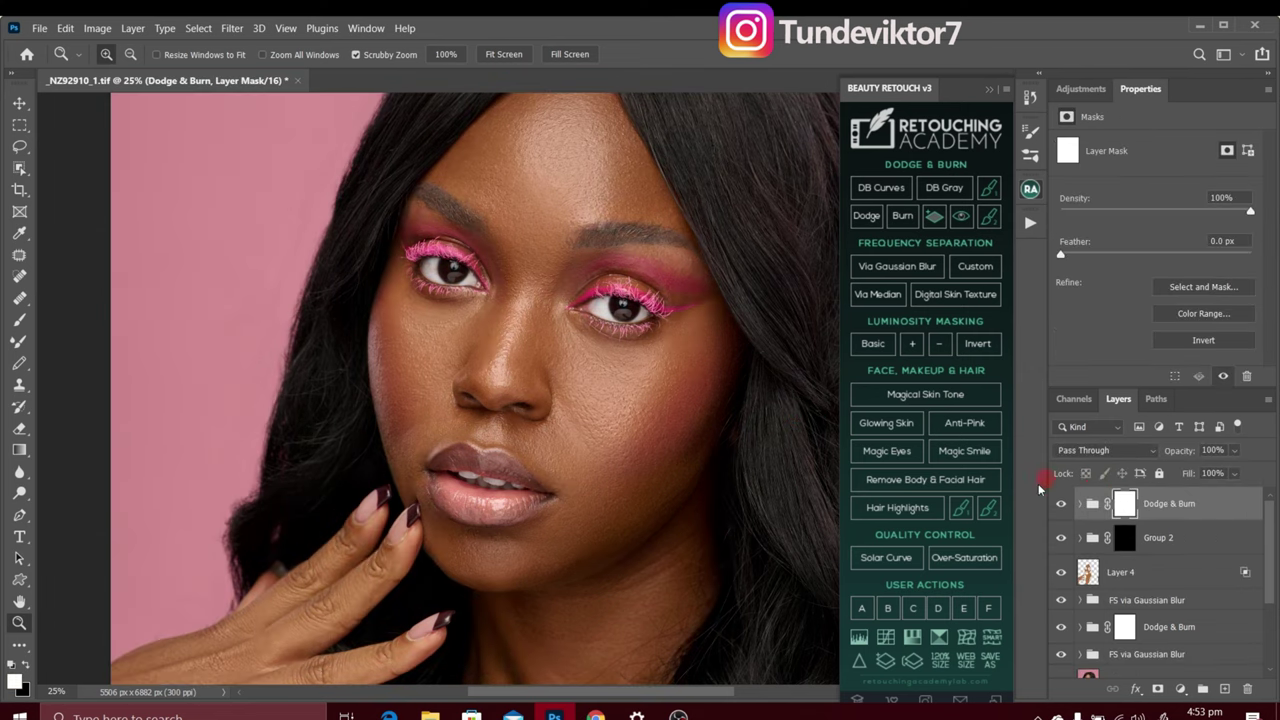
# Expand the new Dodge & Burn group, target the Dodge Curve mask and set the brush flow to 4%.
pyautogui.click(1080, 504)
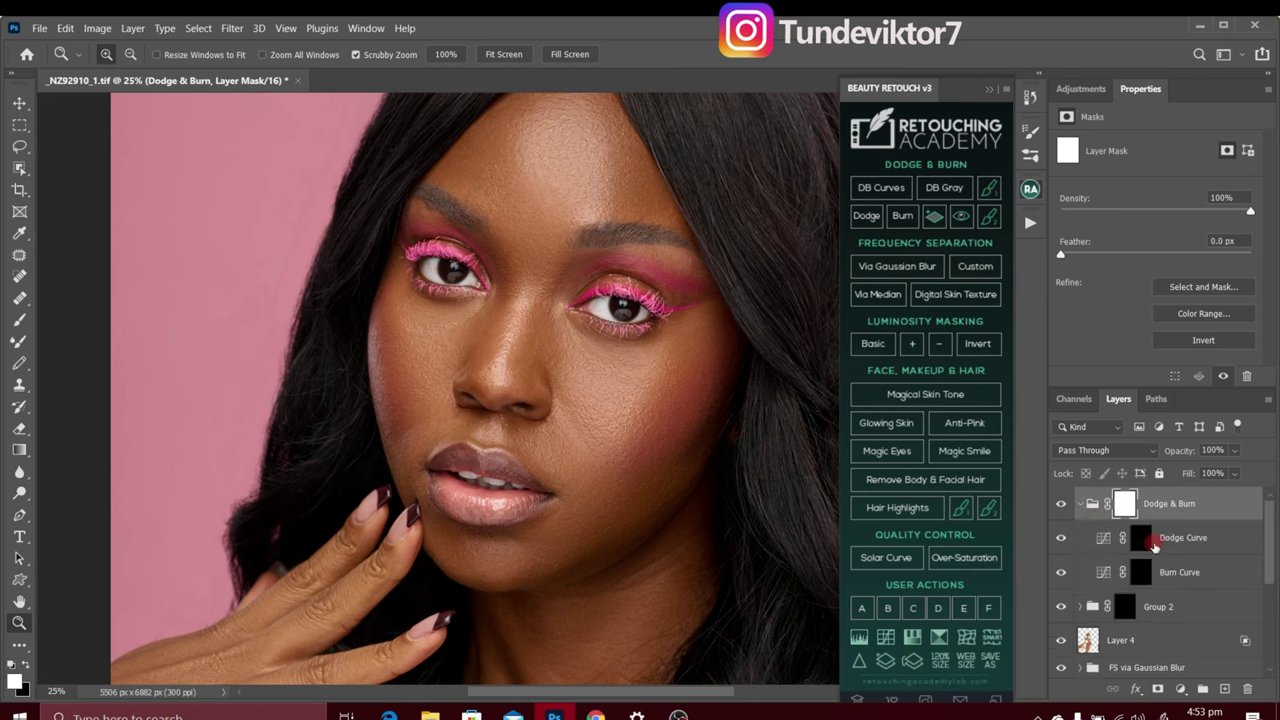
pyautogui.click(1152, 545)
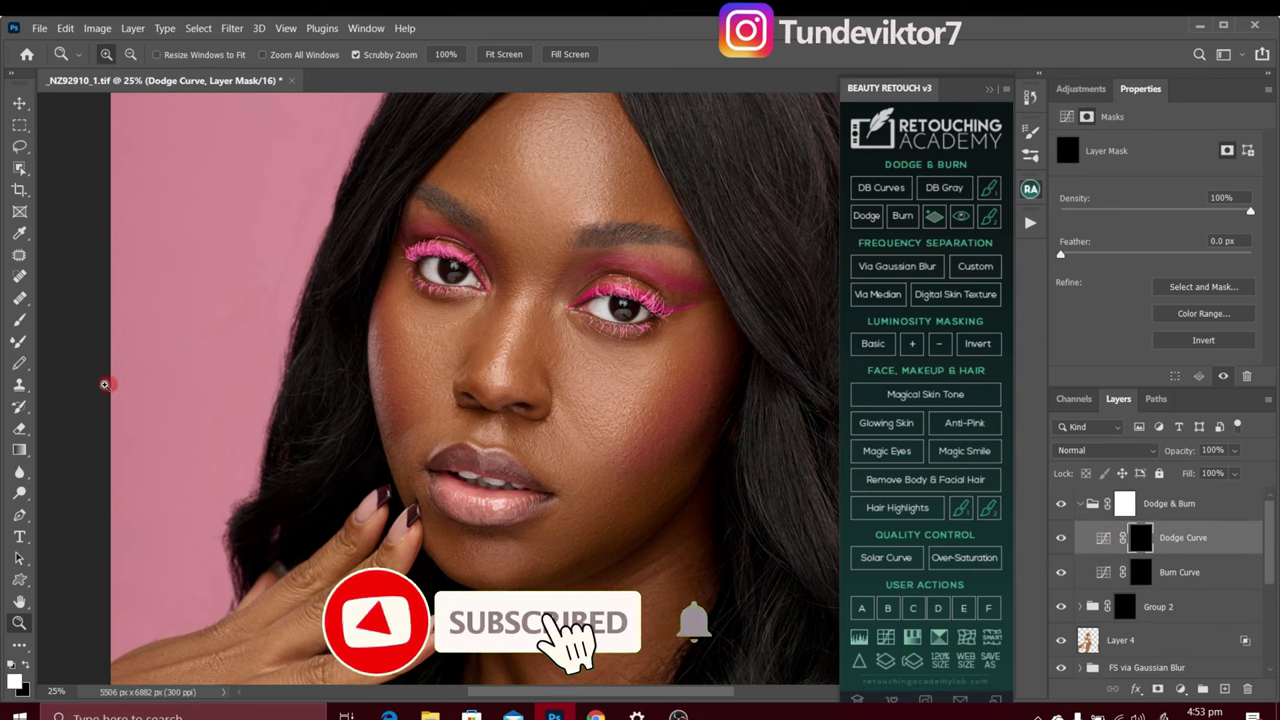
pyautogui.press('b')
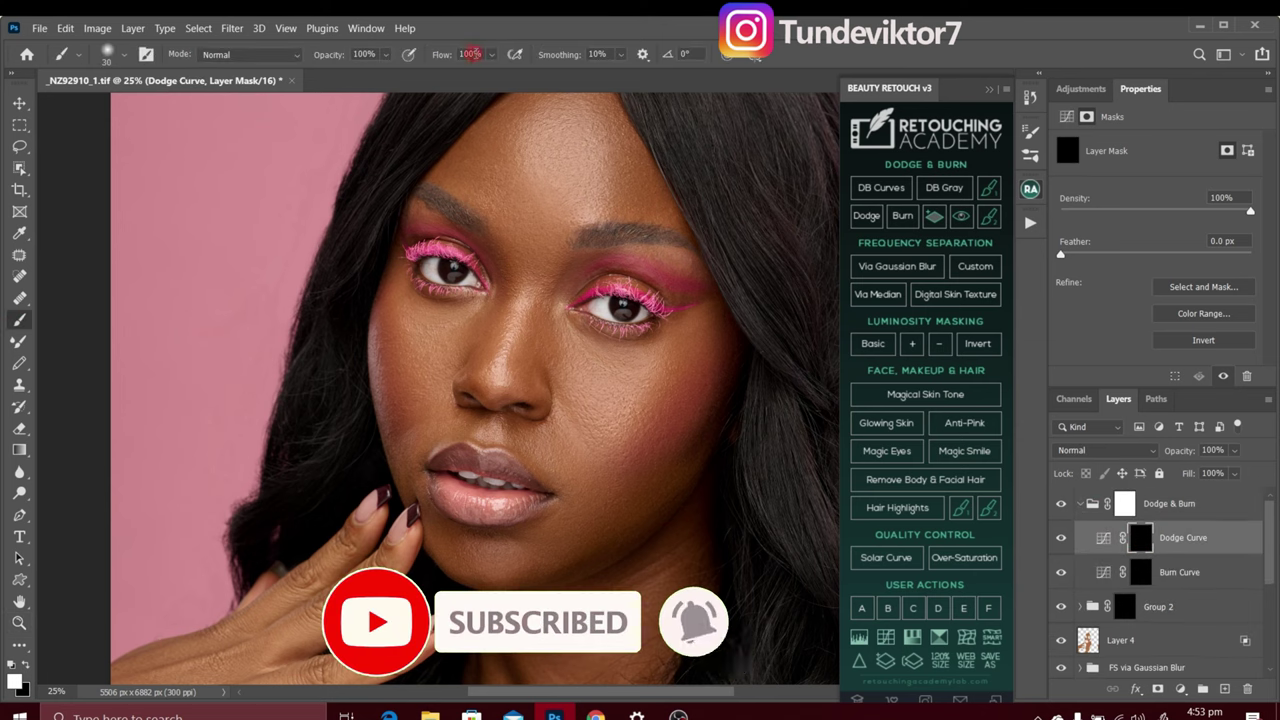
pyautogui.click(470, 54)
pyautogui.write('4')
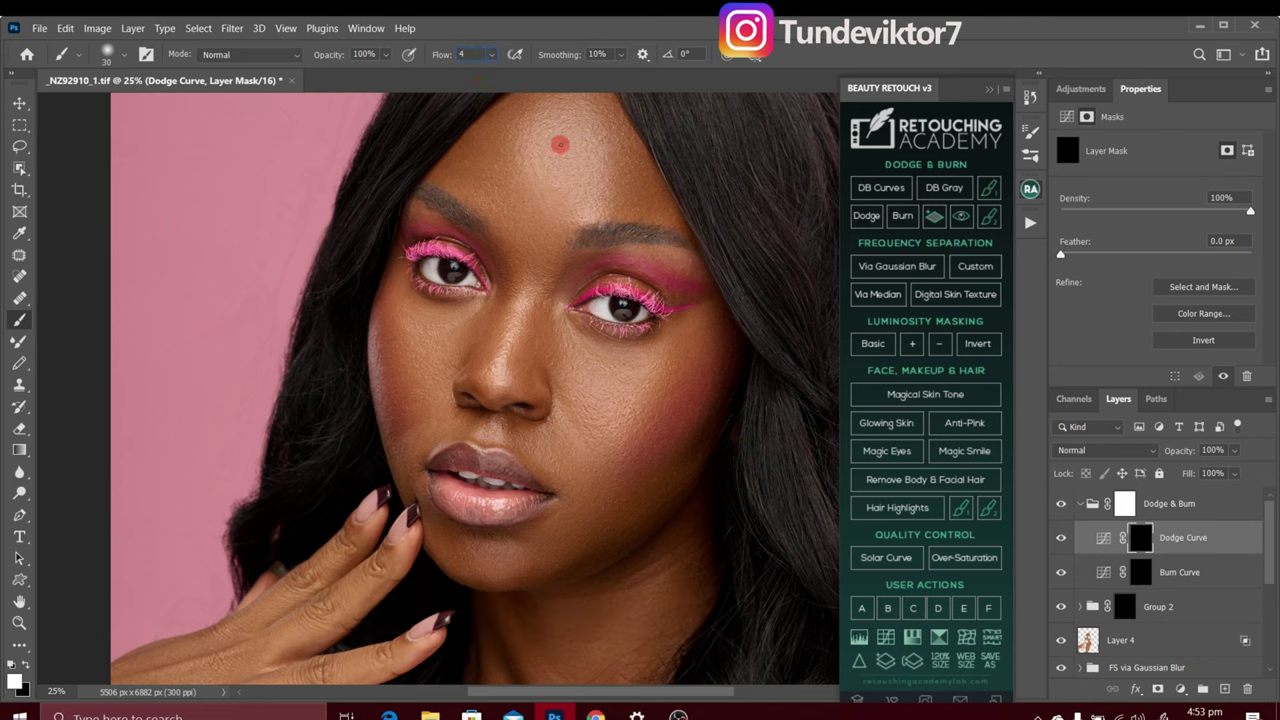
pyautogui.press('Return')
# Hide the upper FS via Gaussian Blur group while viewing the whole face.
pyautogui.press('z')
pyautogui.moveTo(564, 222)
pyautogui.mouseDown()
pyautogui.moveTo(505, 225)
pyautogui.moveTo(569, 240)
pyautogui.moveTo(570, 223)
pyautogui.mouseUp()
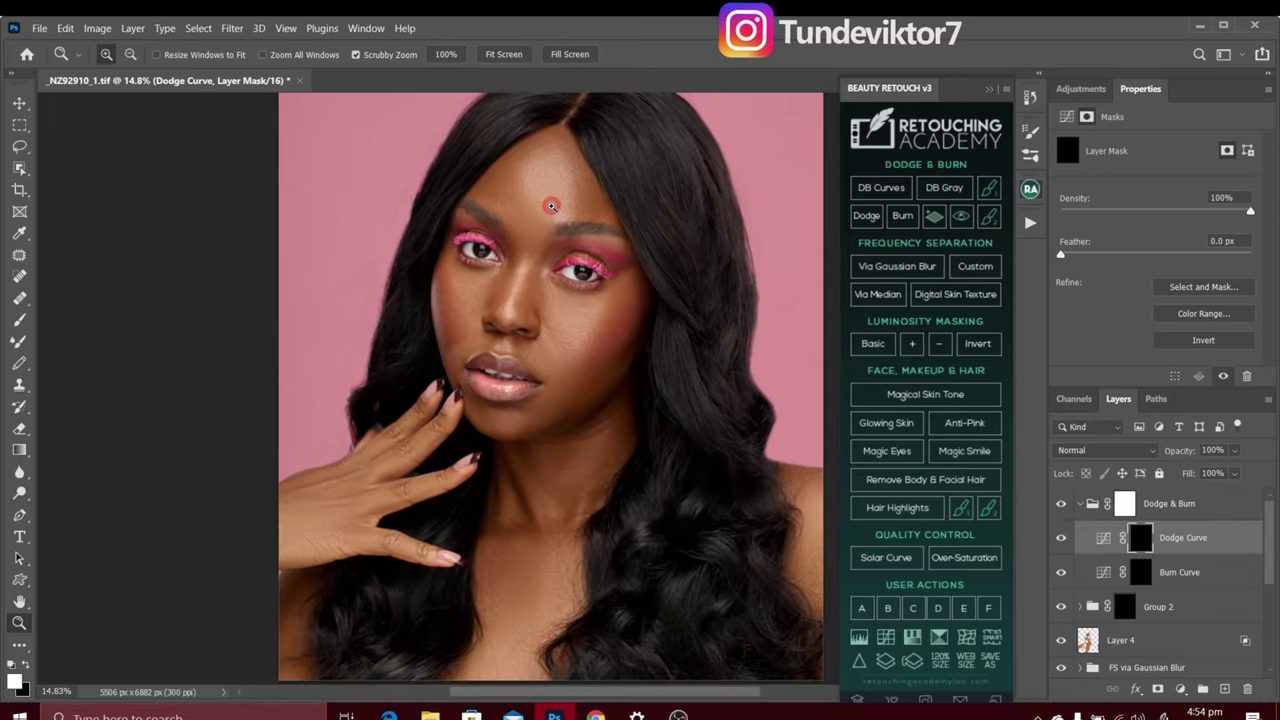
pyautogui.scroll(1, 566, 212)
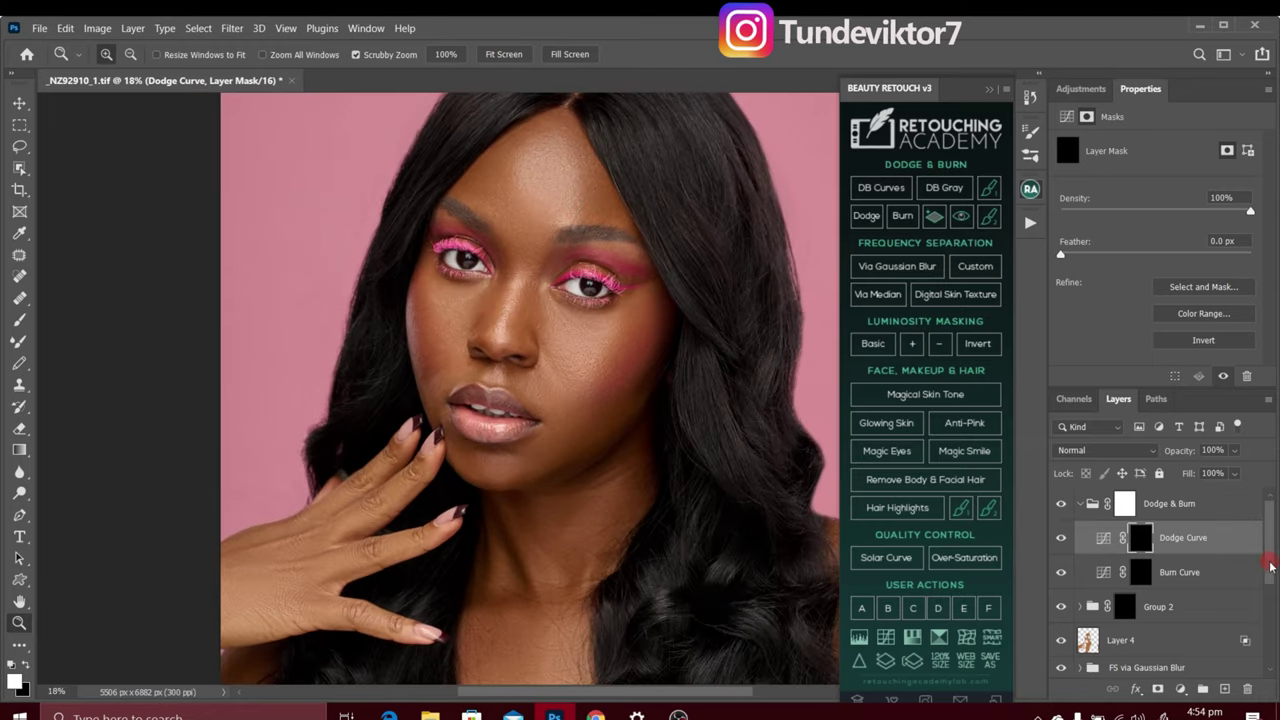
pyautogui.moveTo(1269, 563); pyautogui.dragTo(1266, 594)
pyautogui.click(1060, 607)
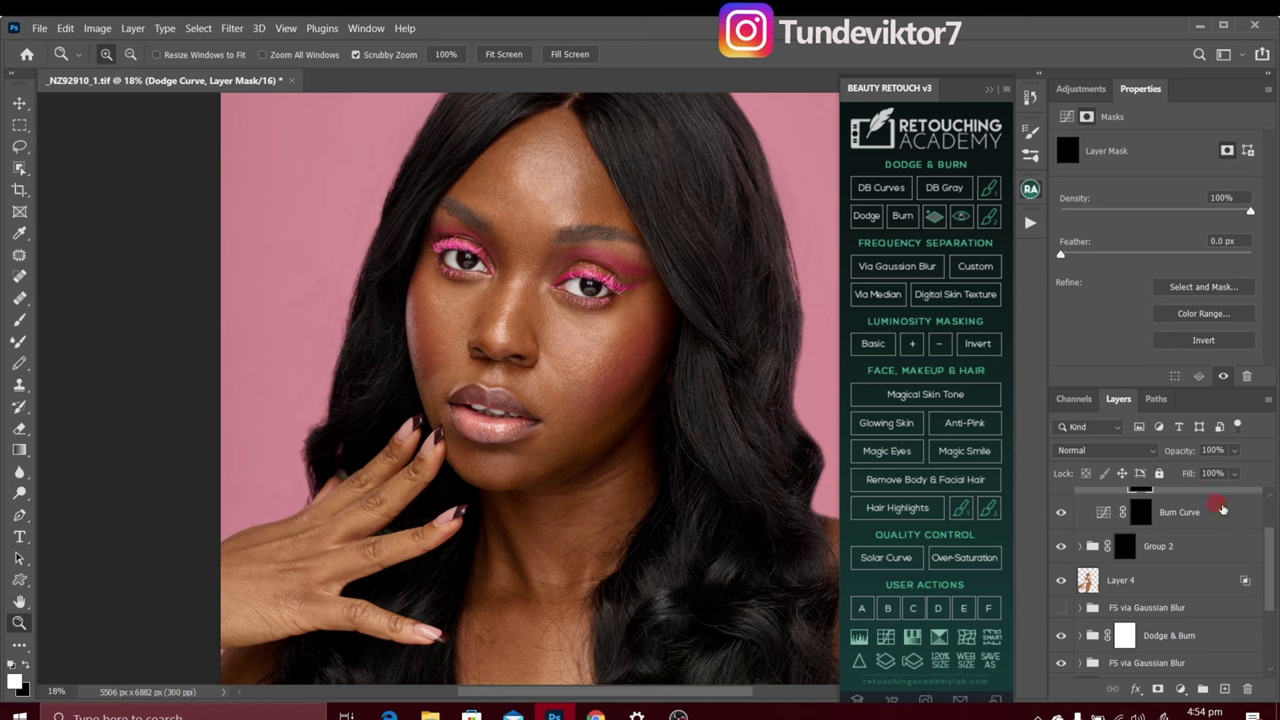
pyautogui.scroll(2, 1200, 530)
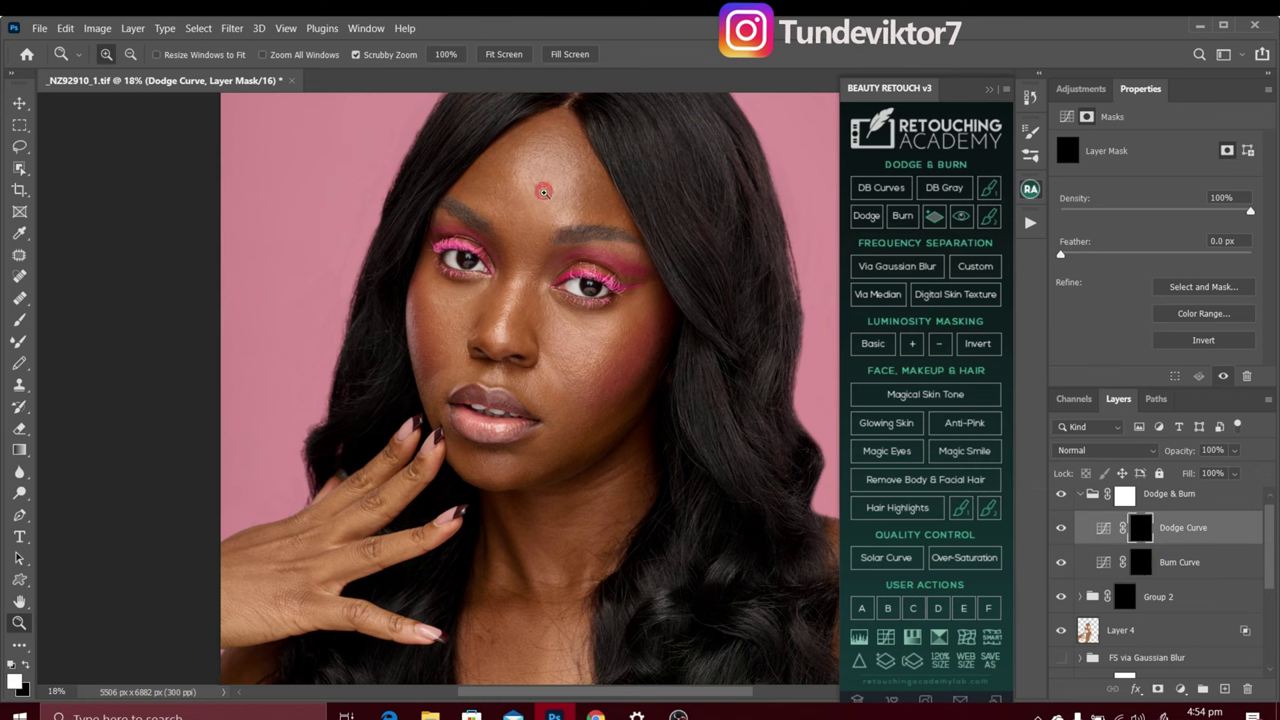
# Brighten the centre of the forehead by painting white on the Dodge Curve mask with a resized soft brush.
pyautogui.press('b')
pyautogui.press('[')
pyautogui.press('[')
pyautogui.press('[')
pyautogui.press('[')
pyautogui.press('[')
pyautogui.press('[')
pyautogui.press('[')
pyautogui.press('[')
pyautogui.press('[')
pyautogui.press('[')
pyautogui.press('[')
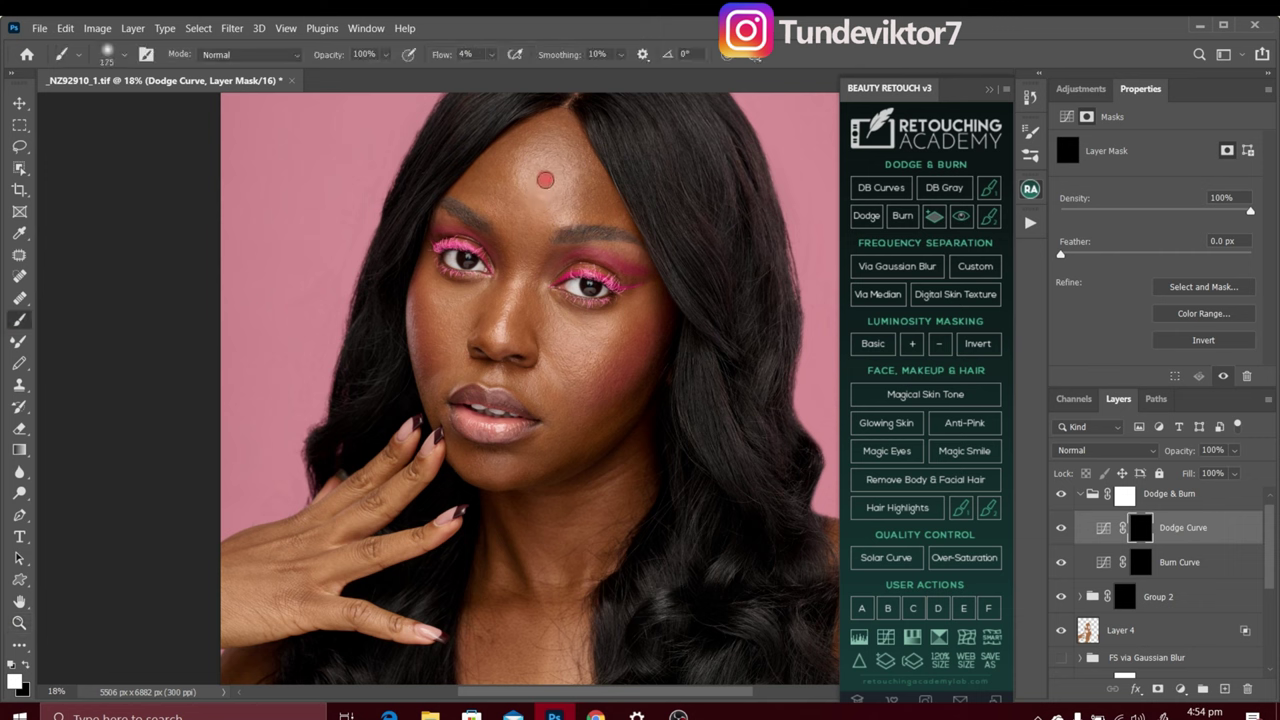
pyautogui.press(']')
pyautogui.press(']')
pyautogui.press(']')
pyautogui.moveTo(535, 167)
pyautogui.mouseDown()
pyautogui.moveTo(555, 186)
pyautogui.moveTo(543, 166)
pyautogui.moveTo(554, 176)
pyautogui.moveTo(528, 183)
pyautogui.moveTo(563, 207)
pyautogui.moveTo(543, 201)
pyautogui.mouseUp()
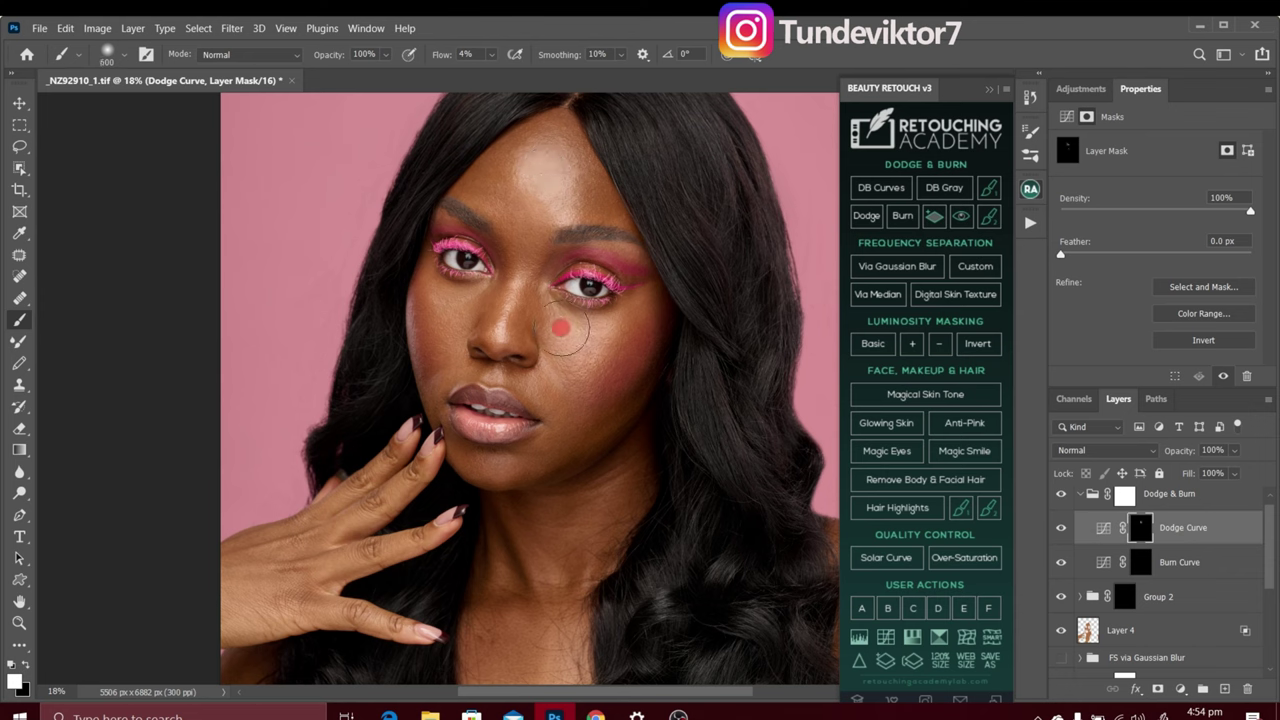
# Brighten the cheek below the model's left eye on the Dodge Curve mask, using brush sizes of 600 and 300 pixels.
pyautogui.press(']')
pyautogui.press(']')
pyautogui.press(']')
pyautogui.press('[')
pyautogui.press('[')
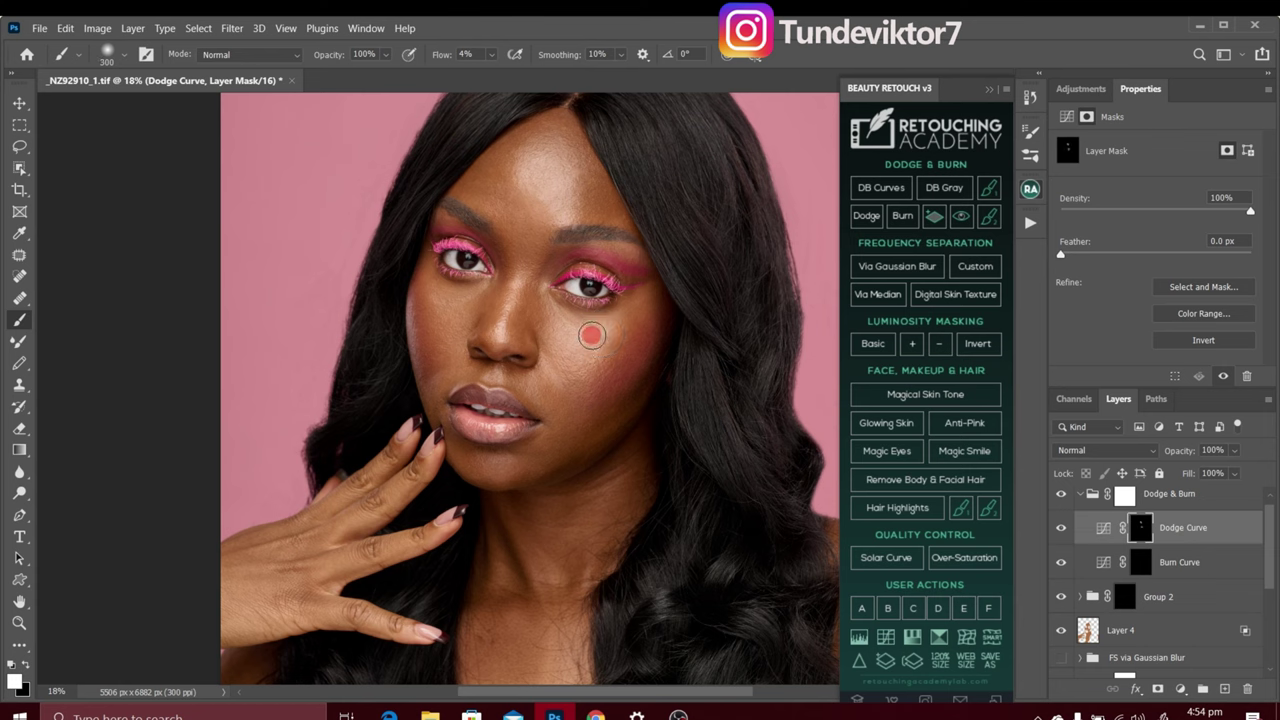
# Highlight the bridge and tip of the nose on the Dodge Curve mask with a small brush of about 80 pixels.
pyautogui.press('[')
pyautogui.press('[')
pyautogui.press('[')
pyautogui.press('[')
pyautogui.press('[')
pyautogui.press('[')
pyautogui.press('[')
pyautogui.press('[')
pyautogui.press('[')
pyautogui.press('[')
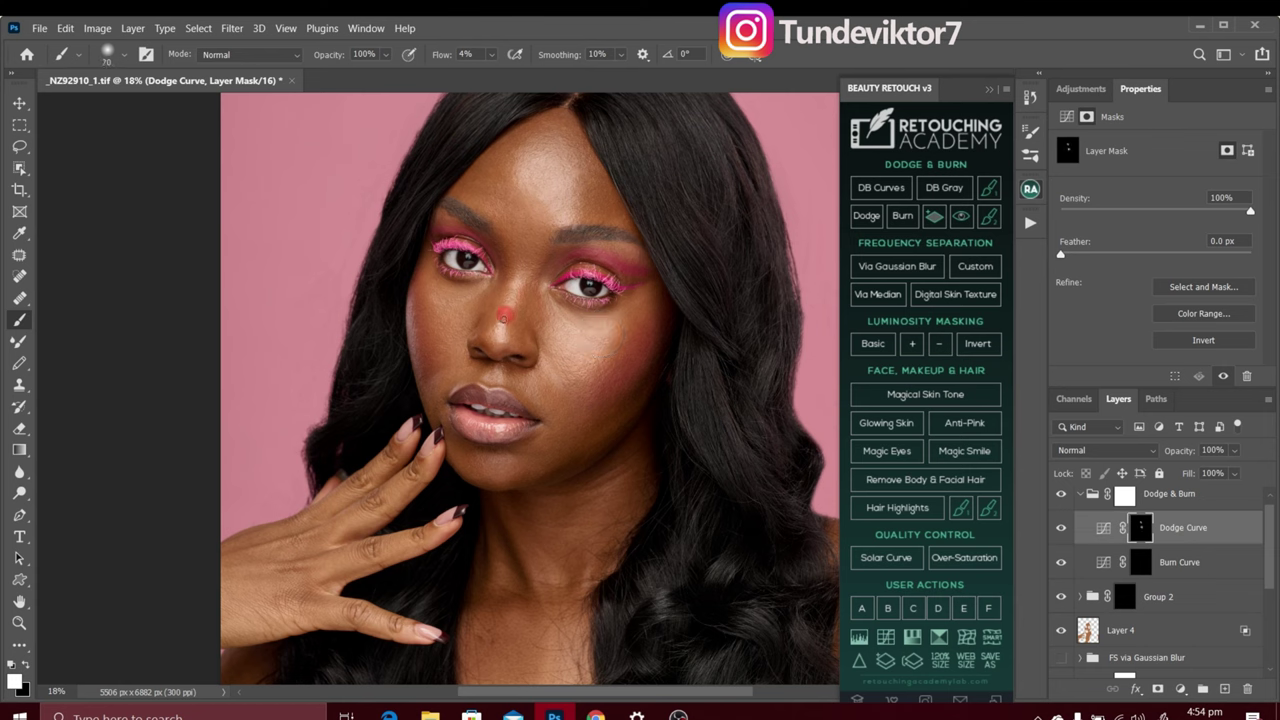
pyautogui.press(']')
pyautogui.press(']')
pyautogui.moveTo(500, 331); pyautogui.dragTo(492, 348)
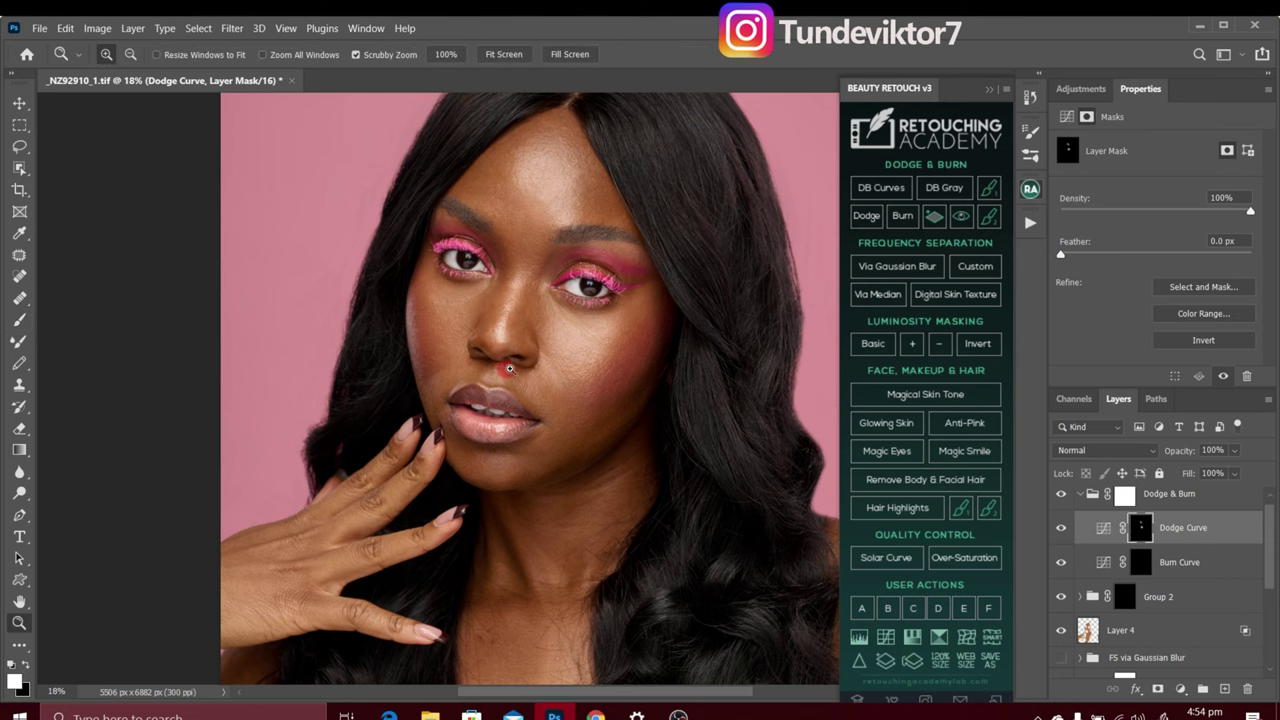
# Highlight the area above the upper lip and the lower lip on the Dodge Curve mask, enlarging the brush to 150 pixels.
pyautogui.scroll(3, 481, 376)
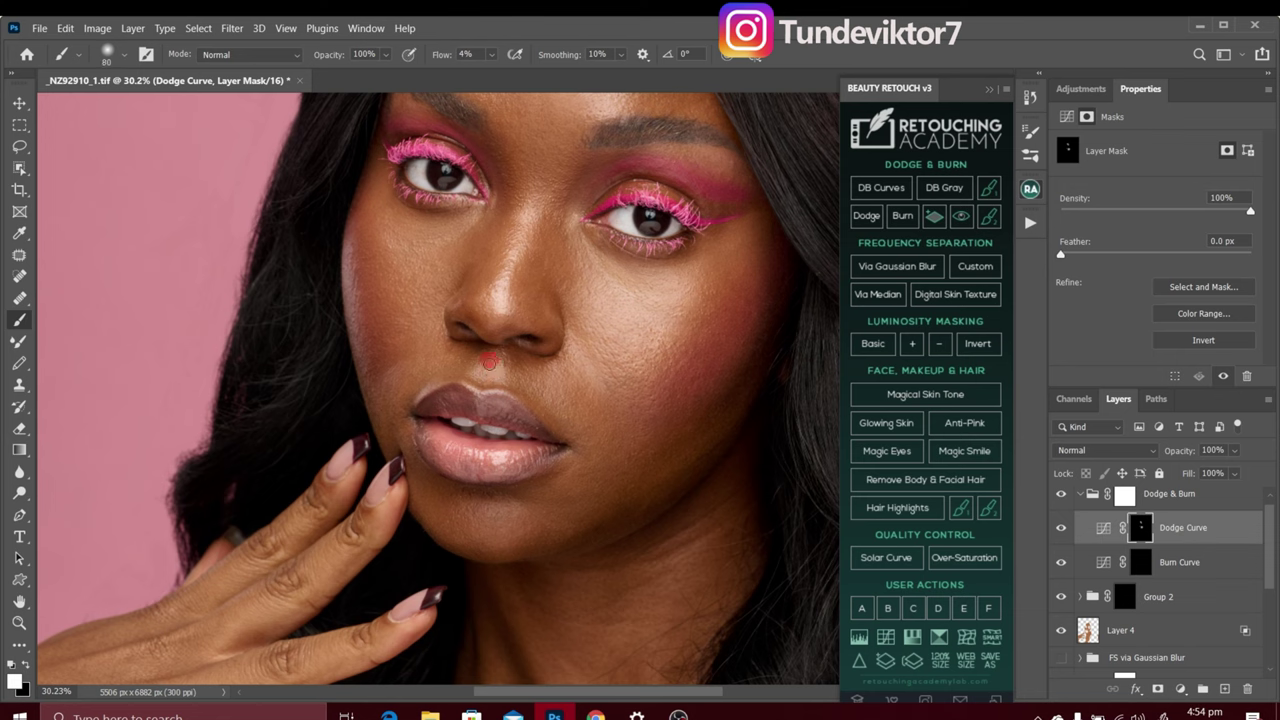
pyautogui.press(']')
pyautogui.press(']')
pyautogui.press(']')
pyautogui.press(']')
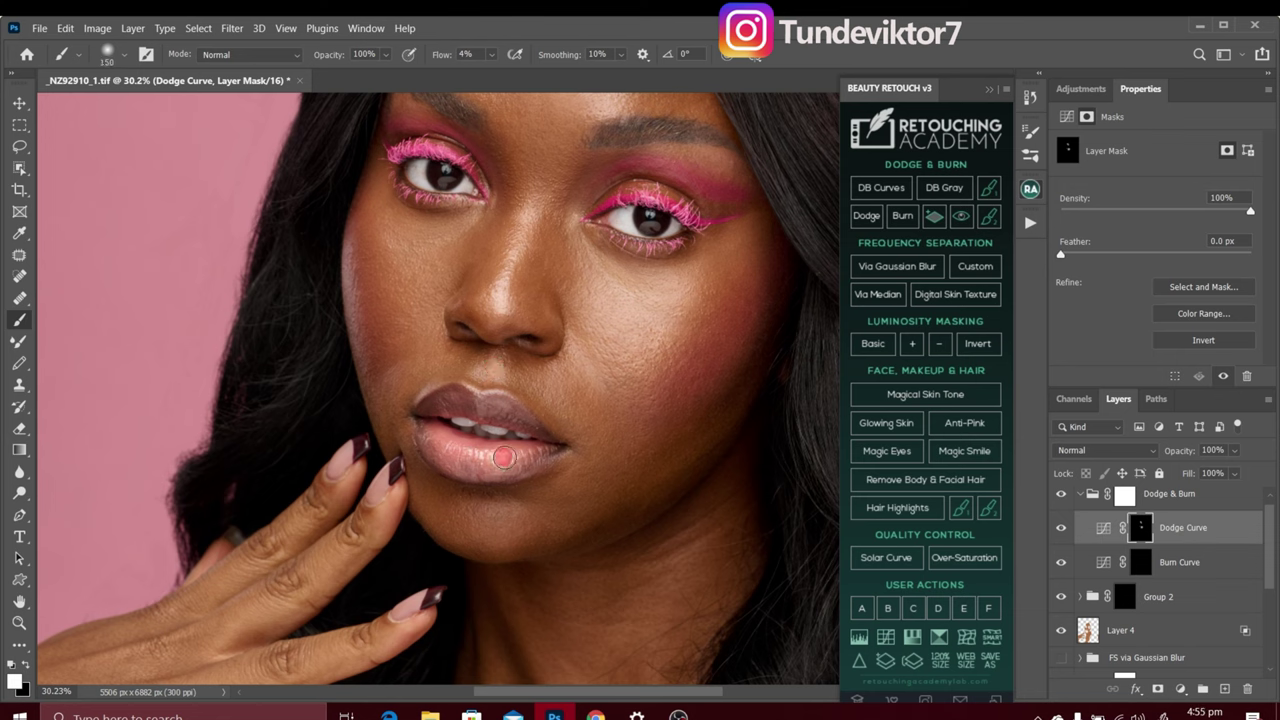
pyautogui.press('[')
pyautogui.press('[')
# Brighten the model's right cheek on the Dodge Curve mask with a 200-pixel brush, reducing the brush for smaller highlights.
pyautogui.press(']')
pyautogui.press(']')
pyautogui.press(']')
pyautogui.press(']')
pyautogui.press(']')
pyautogui.press(']')
pyautogui.press(']')
pyautogui.press(']')
pyautogui.press(']')
pyautogui.press('[')
pyautogui.press('[')
pyautogui.press('[')
pyautogui.press('[')
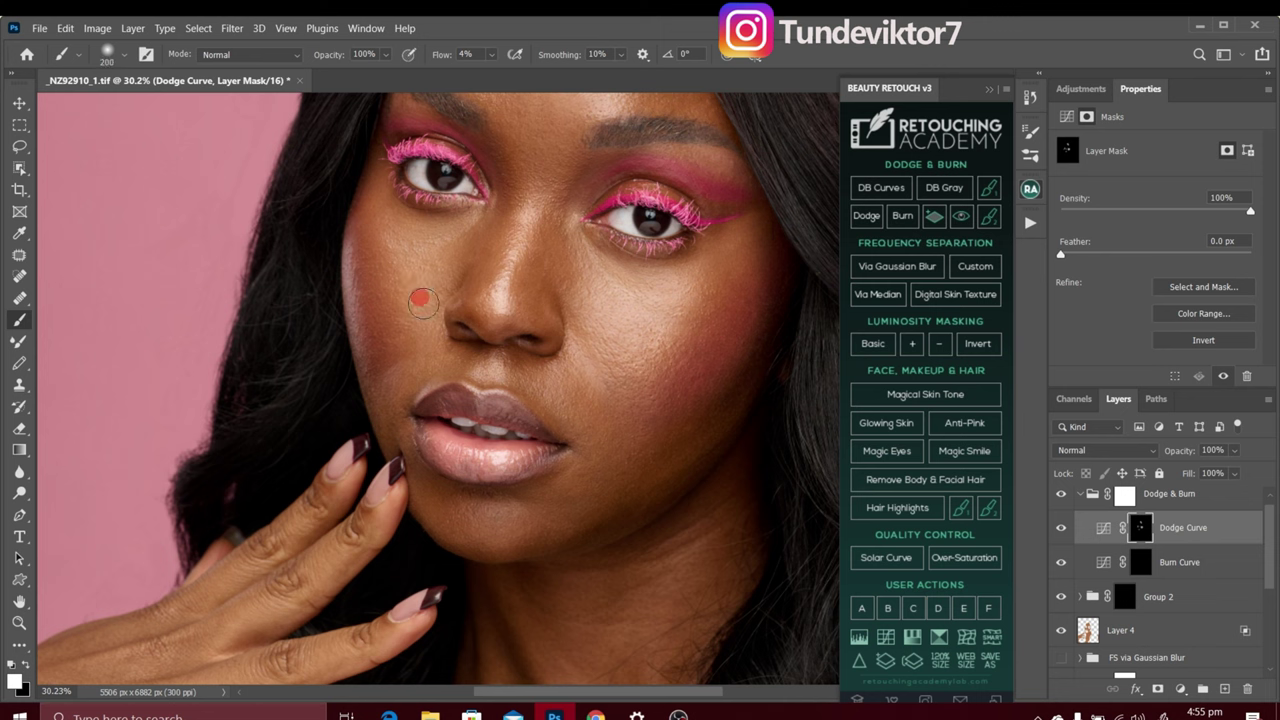
pyautogui.press('[')
pyautogui.press('[')
pyautogui.press('[')
pyautogui.press('[')
pyautogui.press('[')
pyautogui.press('z')
pyautogui.moveTo(534, 478); pyautogui.dragTo(487, 482)
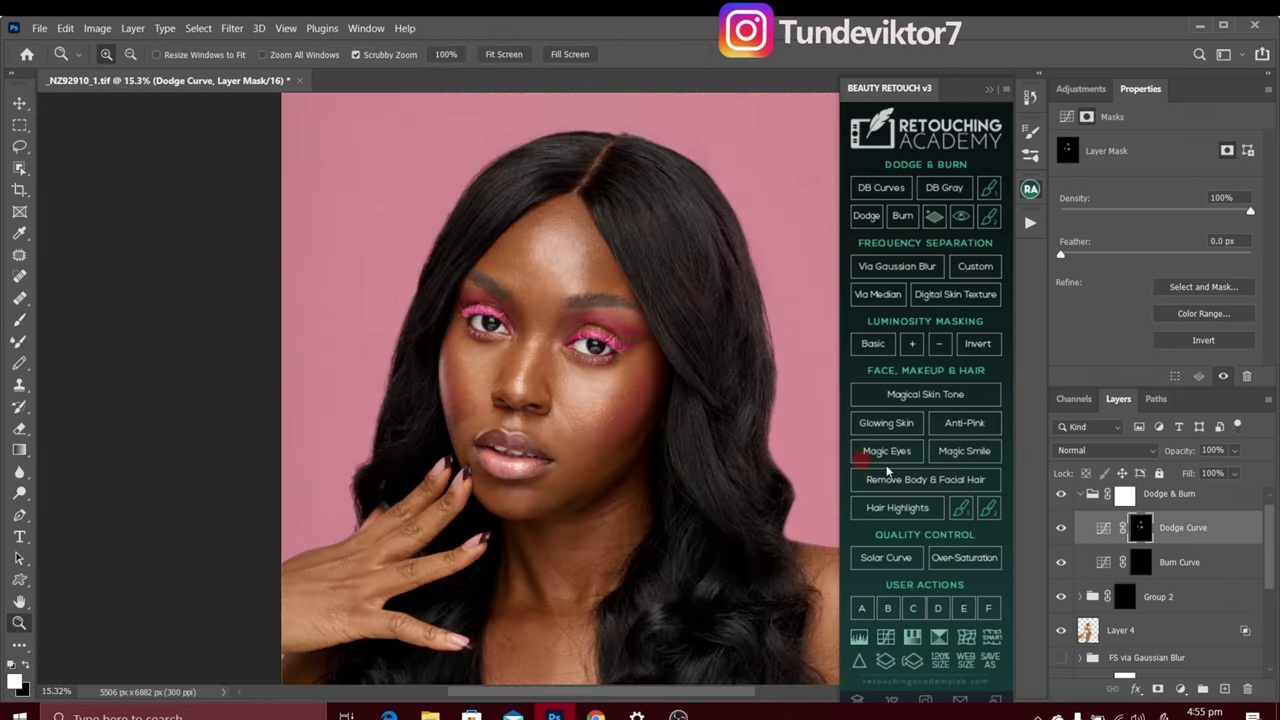
# Darken the outer side of the model's left cheek and the edges of the face on the Burn Curve mask.
pyautogui.click(1141, 562)
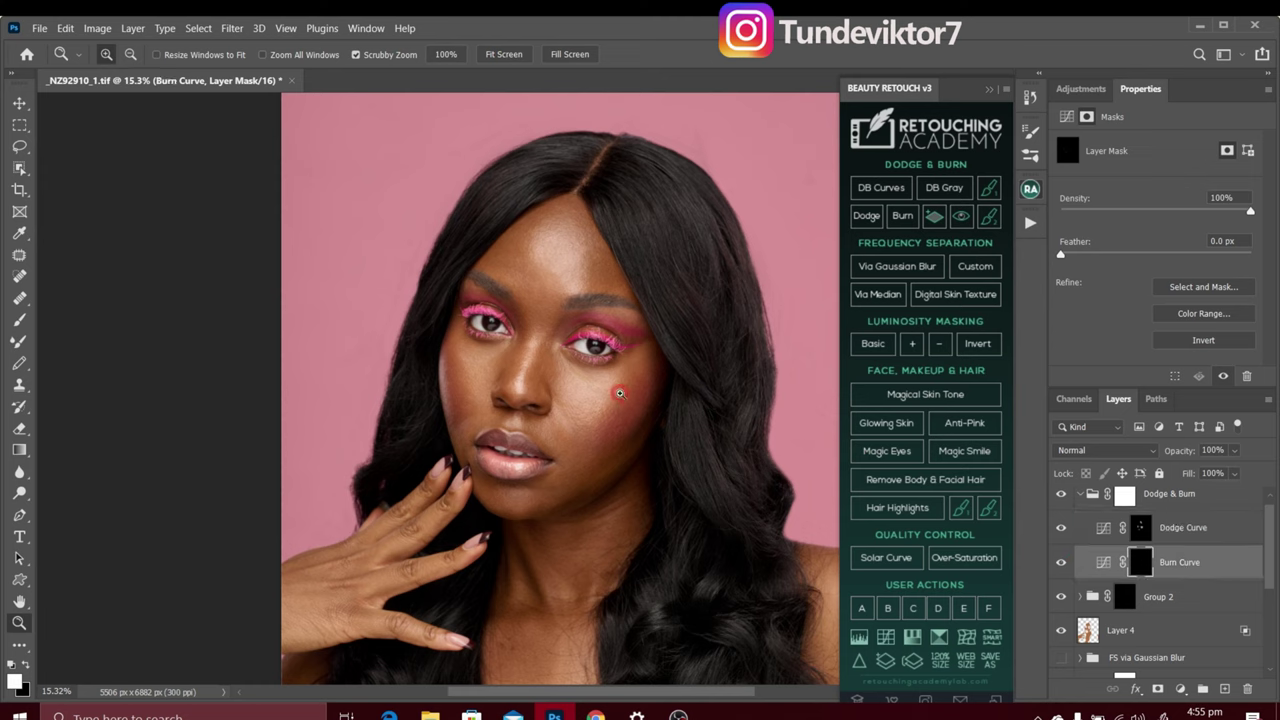
pyautogui.press('b')
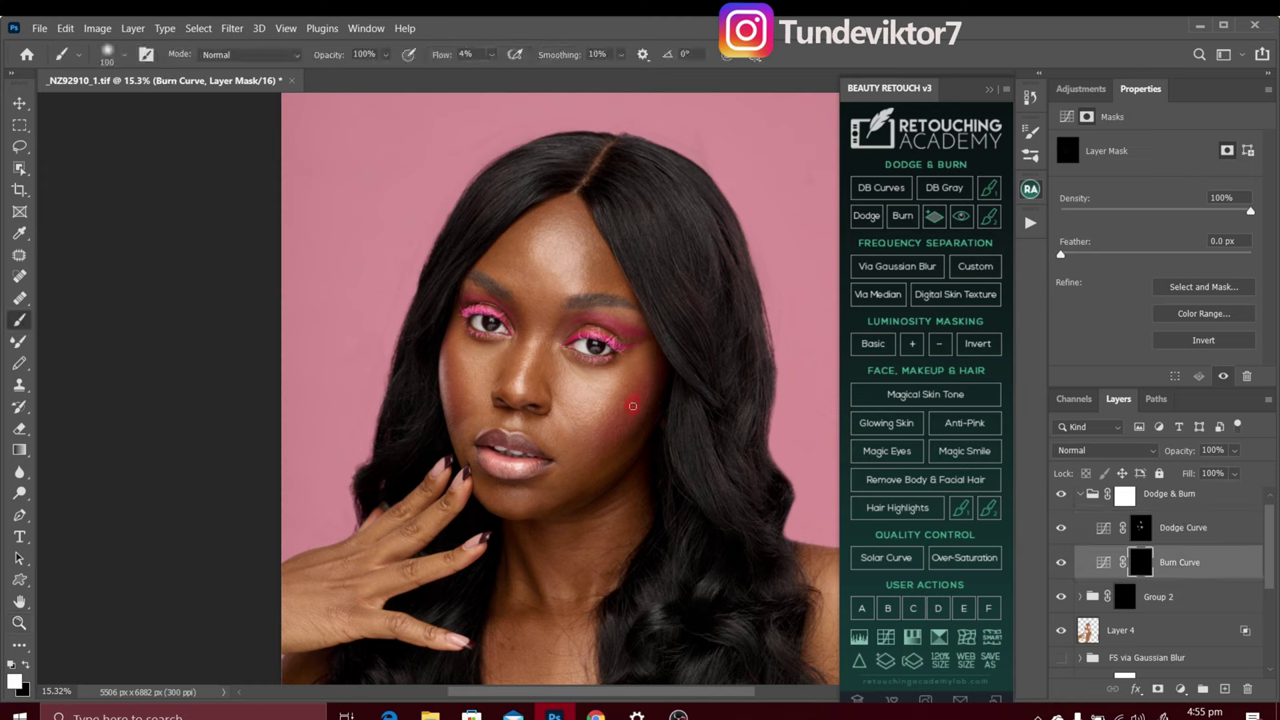
pyautogui.moveTo(645, 400); pyautogui.dragTo(637, 390)
pyautogui.hotkey('ctrl', 'z')
pyautogui.press('\\')
pyautogui.press('\\')
pyautogui.press(']')
pyautogui.moveTo(647, 394)
pyautogui.mouseDown()
pyautogui.moveTo(618, 434)
pyautogui.moveTo(644, 402)
pyautogui.moveTo(613, 432)
pyautogui.moveTo(620, 415)
pyautogui.moveTo(640, 407)
pyautogui.moveTo(597, 477)
pyautogui.moveTo(664, 383)
pyautogui.moveTo(653, 372)
pyautogui.moveTo(600, 483)
pyautogui.moveTo(563, 502)
pyautogui.moveTo(562, 486)
pyautogui.moveTo(643, 403)
pyautogui.moveTo(644, 354)
pyautogui.moveTo(637, 372)
pyautogui.moveTo(650, 362)
pyautogui.moveTo(577, 373)
pyautogui.moveTo(594, 252)
pyautogui.moveTo(605, 283)
pyautogui.moveTo(614, 277)
pyautogui.moveTo(583, 253)
pyautogui.moveTo(576, 216)
pyautogui.moveTo(531, 215)
pyautogui.moveTo(495, 266)
pyautogui.moveTo(518, 245)
pyautogui.moveTo(513, 278)
pyautogui.moveTo(497, 268)
pyautogui.moveTo(509, 240)
pyautogui.moveTo(516, 262)
pyautogui.moveTo(558, 208)
pyautogui.moveTo(583, 211)
pyautogui.moveTo(624, 294)
pyautogui.moveTo(586, 277)
pyautogui.mouseUp()
pyautogui.press(']')
pyautogui.press(']')
pyautogui.press('[')
pyautogui.press('[')
pyautogui.press('[')
pyautogui.press('[')
pyautogui.press('[')
pyautogui.press(']')
pyautogui.press(']')
pyautogui.press(']')
pyautogui.press(']')
# Switch to the Dodge Curve mask and reduce the brush size for highlight touch-ups.
pyautogui.click(1136, 514)
pyautogui.press('[')
pyautogui.press('[')
pyautogui.press('[')
# Deepen the facial contours on the Burn Curve mask, adjusting the brush down to 250 pixels for the area between the brows.
pyautogui.click(1137, 569)
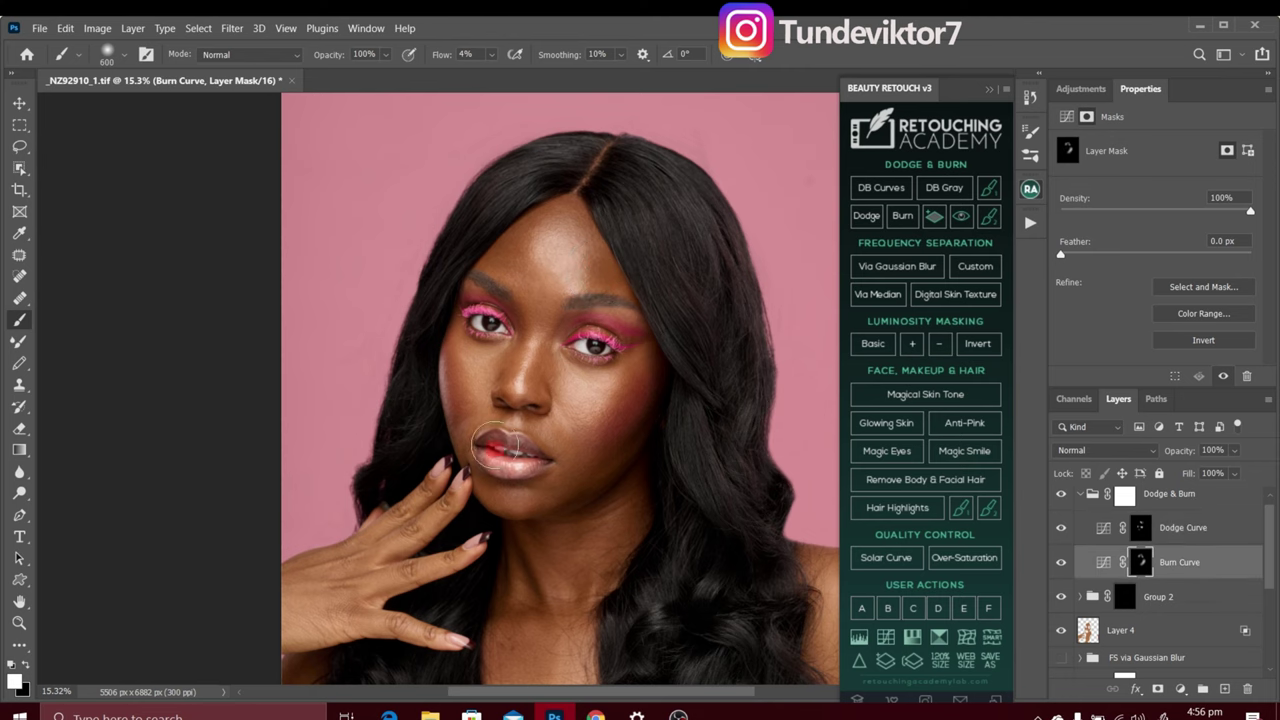
pyautogui.press('z')
pyautogui.moveTo(473, 393)
pyautogui.mouseDown()
pyautogui.moveTo(445, 371)
pyautogui.moveTo(478, 353)
pyautogui.moveTo(471, 329)
pyautogui.moveTo(501, 311)
pyautogui.moveTo(514, 338)
pyautogui.moveTo(452, 346)
pyautogui.moveTo(470, 387)
pyautogui.moveTo(441, 338)
pyautogui.moveTo(463, 415)
pyautogui.moveTo(448, 400)
pyautogui.moveTo(461, 475)
pyautogui.moveTo(447, 296)
pyautogui.mouseUp()
pyautogui.press('b')
pyautogui.press(']')
pyautogui.press(']')
pyautogui.press(']')
pyautogui.press(']')
pyautogui.press('[')
pyautogui.press('[')
pyautogui.press('[')
pyautogui.press('[')
pyautogui.press('[')
pyautogui.press('[')
pyautogui.press('[')
pyautogui.press('[')
pyautogui.press('[')
pyautogui.press('[')
pyautogui.press('[')
pyautogui.press('[')
pyautogui.press(']')
pyautogui.press(']')
pyautogui.press(']')
pyautogui.press(']')
pyautogui.press(']')
pyautogui.press('[')
pyautogui.press('[')
pyautogui.press('[')
pyautogui.press('[')
pyautogui.press('[')
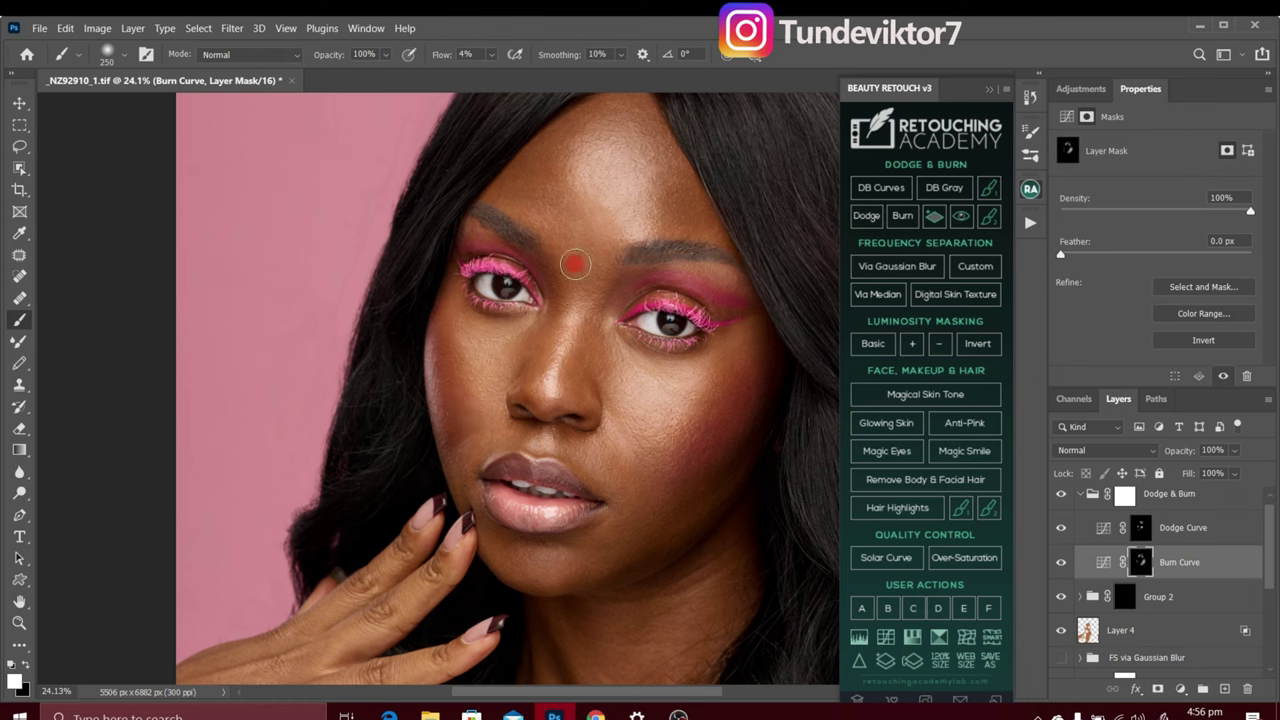
# Darken the sides of the nose and the shaded areas down towards the chin on the Burn Curve mask.
pyautogui.moveTo(554, 312); pyautogui.dragTo(547, 344)
pyautogui.press(']')
pyautogui.moveTo(594, 303)
pyautogui.mouseDown()
pyautogui.moveTo(515, 352)
pyautogui.moveTo(561, 442)
pyautogui.moveTo(533, 573)
pyautogui.moveTo(513, 576)
pyautogui.moveTo(497, 546)
pyautogui.moveTo(551, 580)
pyautogui.moveTo(635, 550)
pyautogui.moveTo(545, 562)
pyautogui.mouseUp()
# Touch up highlights on the cheeks, around the lips and near the inner eye on the Dodge Curve mask with a 300-pixel brush.
pyautogui.click(1141, 529)
pyautogui.press('[')
pyautogui.press('[')
pyautogui.press('[')
pyautogui.press(']')
pyautogui.press(']')
pyautogui.press(']')
pyautogui.press(']')
pyautogui.click(697, 482)
pyautogui.click(549, 441)
pyautogui.click(724, 426)
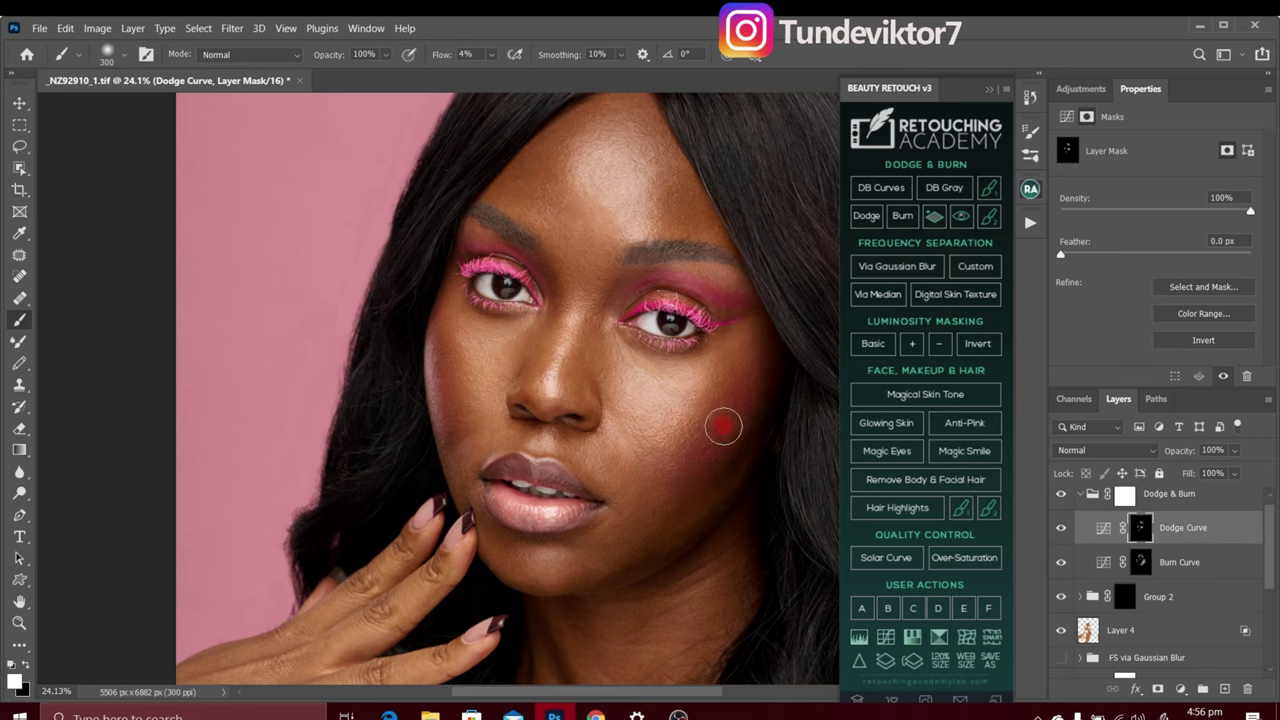
pyautogui.click(561, 454)
pyautogui.click(584, 542)
pyautogui.click(575, 463)
pyautogui.click(520, 442)
pyautogui.click(609, 328)
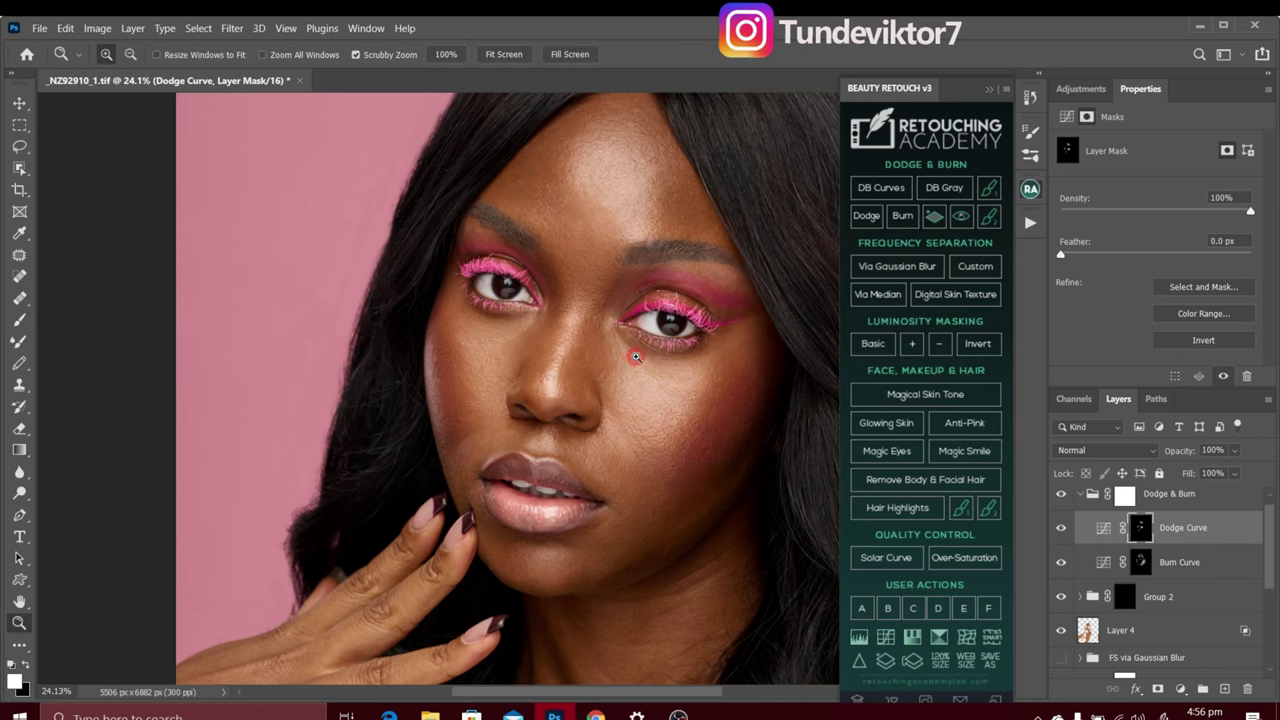
# Show the upper FS via Gaussian Blur group again.
pyautogui.scroll(-3, 612, 330)
pyautogui.moveTo(651, 449); pyautogui.dragTo(663, 272)
pyautogui.click(1060, 658)
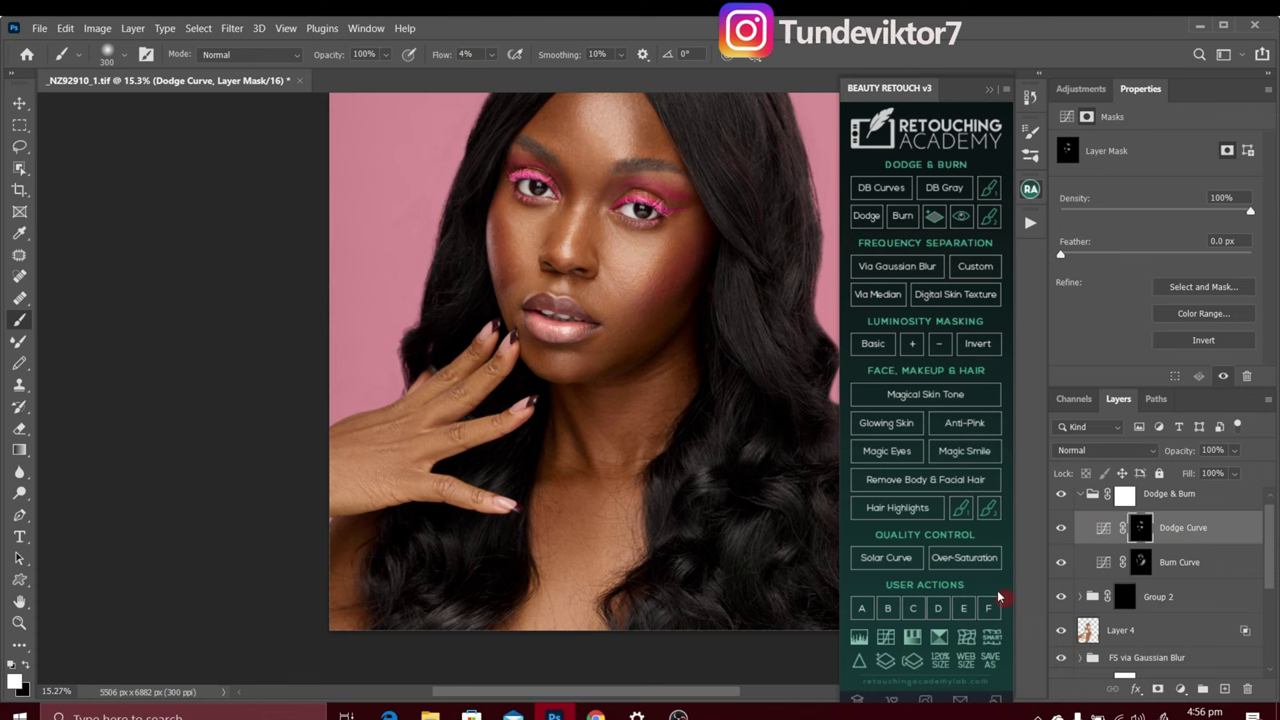
# Compare the portrait with the new Dodge & Burn group hidden and shown.
pyautogui.moveTo(591, 233)
pyautogui.mouseDown()
pyautogui.moveTo(603, 314)
pyautogui.moveTo(588, 304)
pyautogui.moveTo(669, 296)
pyautogui.moveTo(606, 386)
pyautogui.mouseUp()
pyautogui.press('z')
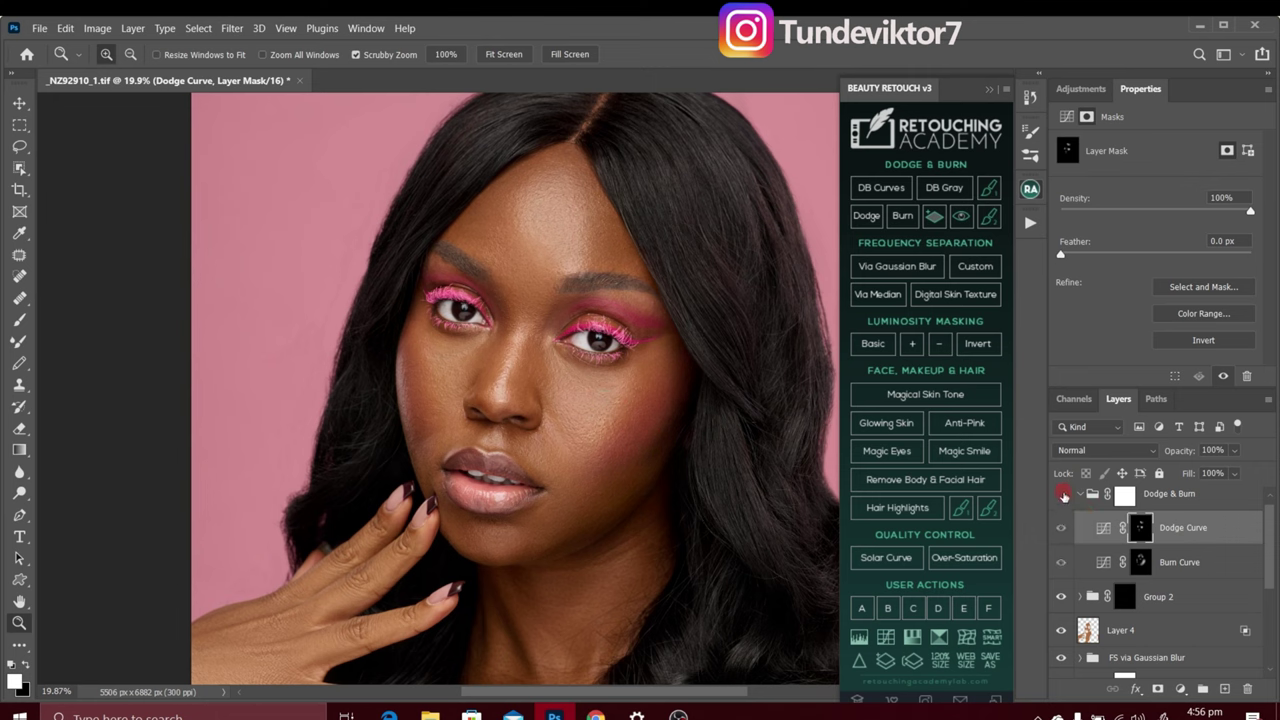
pyautogui.click(1062, 496)
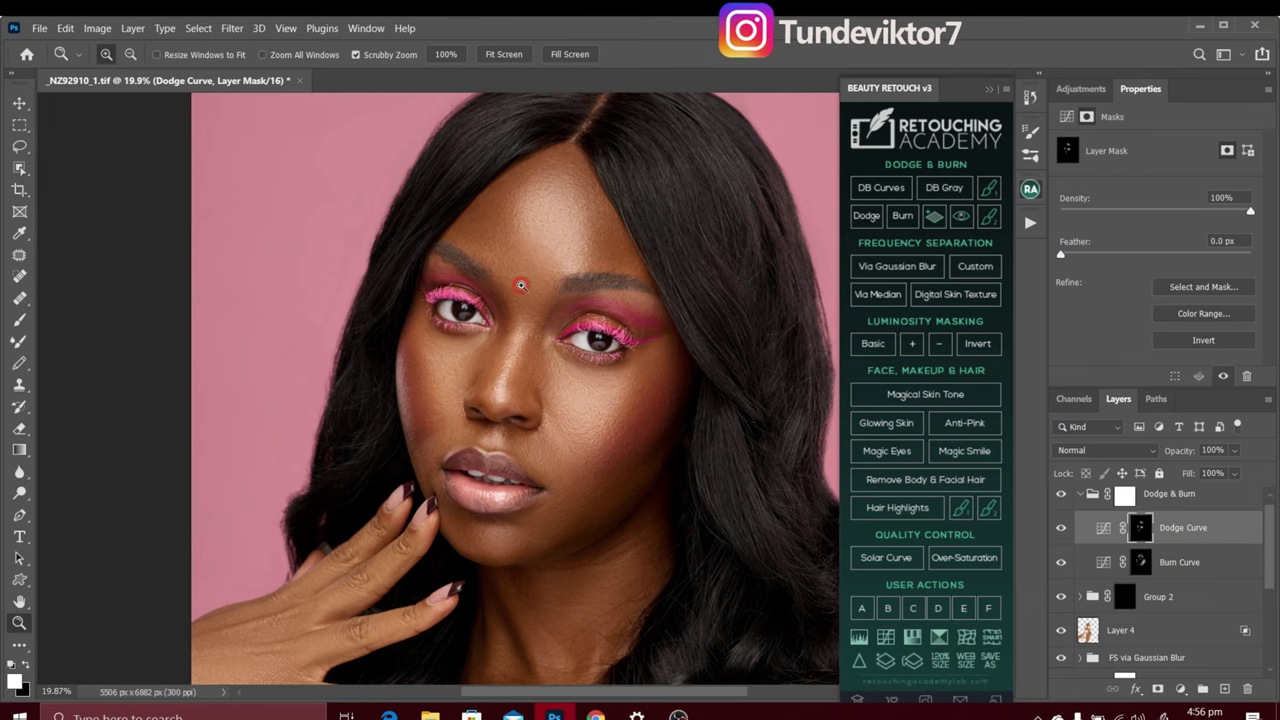
# Feather the Dodge Curve mask by 2.4 px and target the Burn Curve mask.
pyautogui.moveTo(522, 395); pyautogui.dragTo(489, 305)
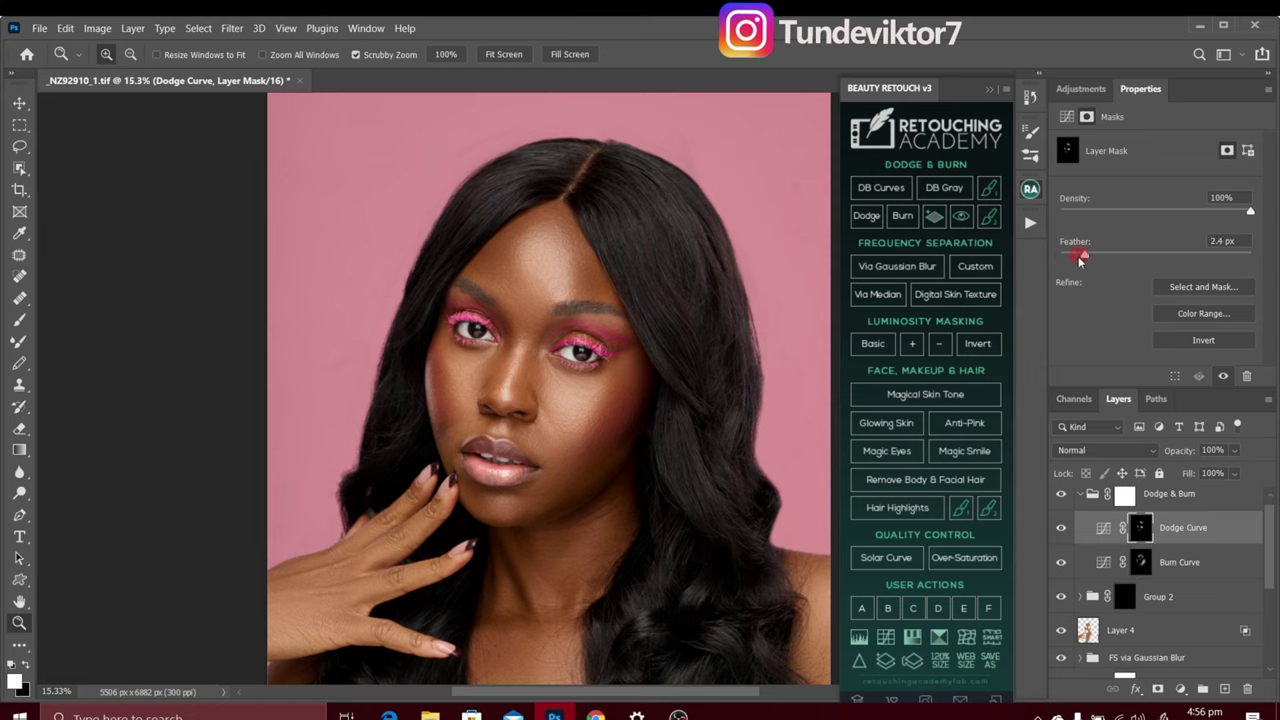
pyautogui.click(1141, 564)
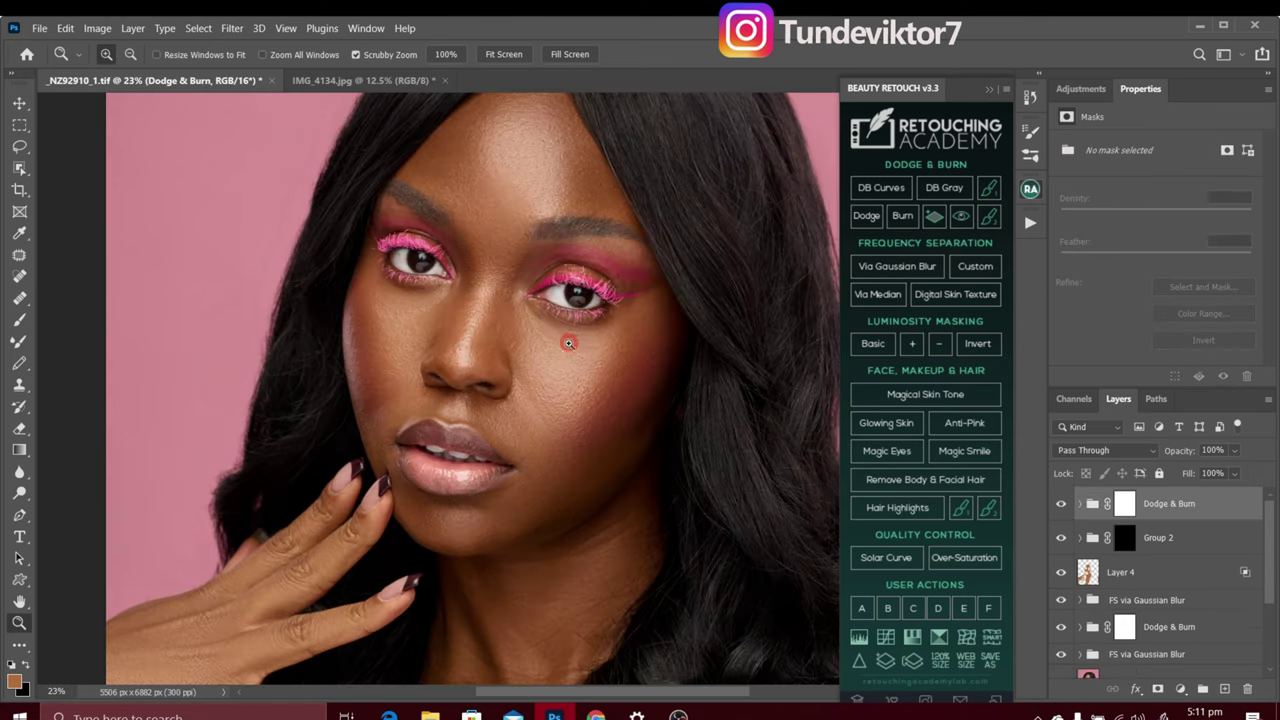
pyautogui.moveTo(563, 314)
pyautogui.mouseDown()
pyautogui.moveTo(571, 405)
pyautogui.moveTo(565, 362)
pyautogui.moveTo(554, 363)
pyautogui.moveTo(608, 341)
pyautogui.moveTo(556, 373)
pyautogui.mouseUp()
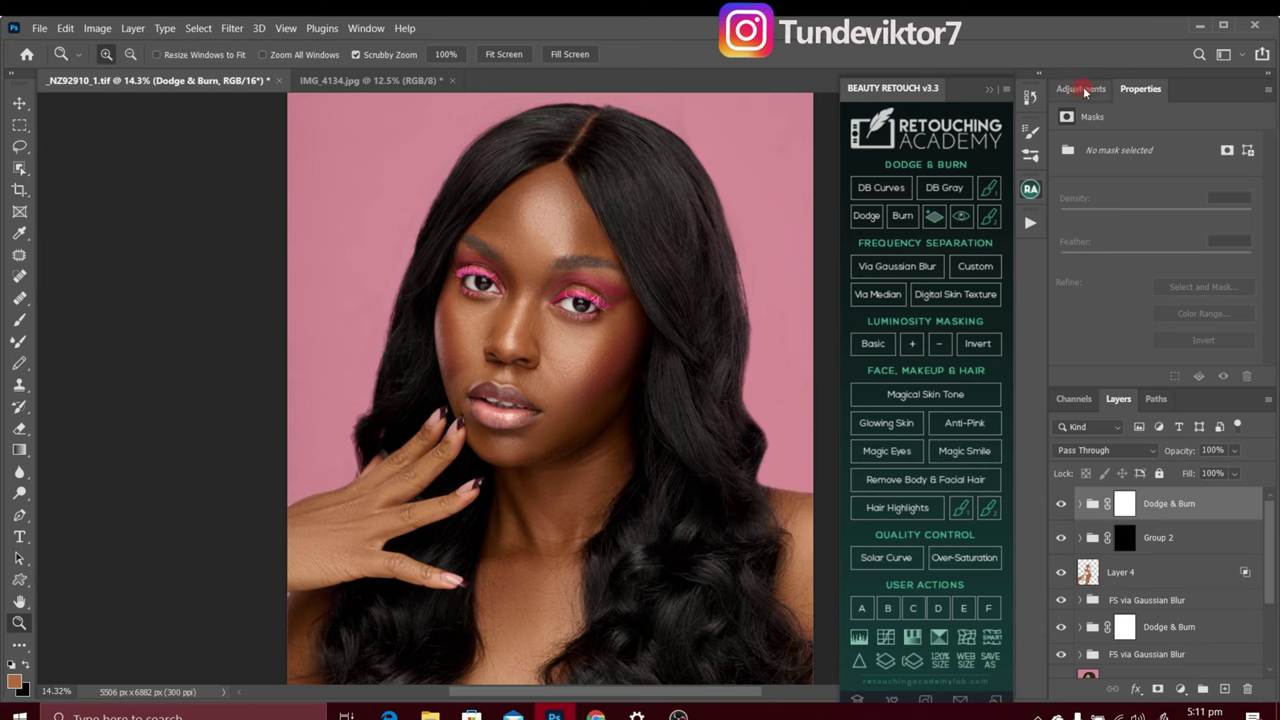
# Add a Curves adjustment layer above the top Dodge & Burn group, anchoring the shadows and slightly raising the highlights.
pyautogui.click(1082, 91)
pyautogui.click(1136, 128)
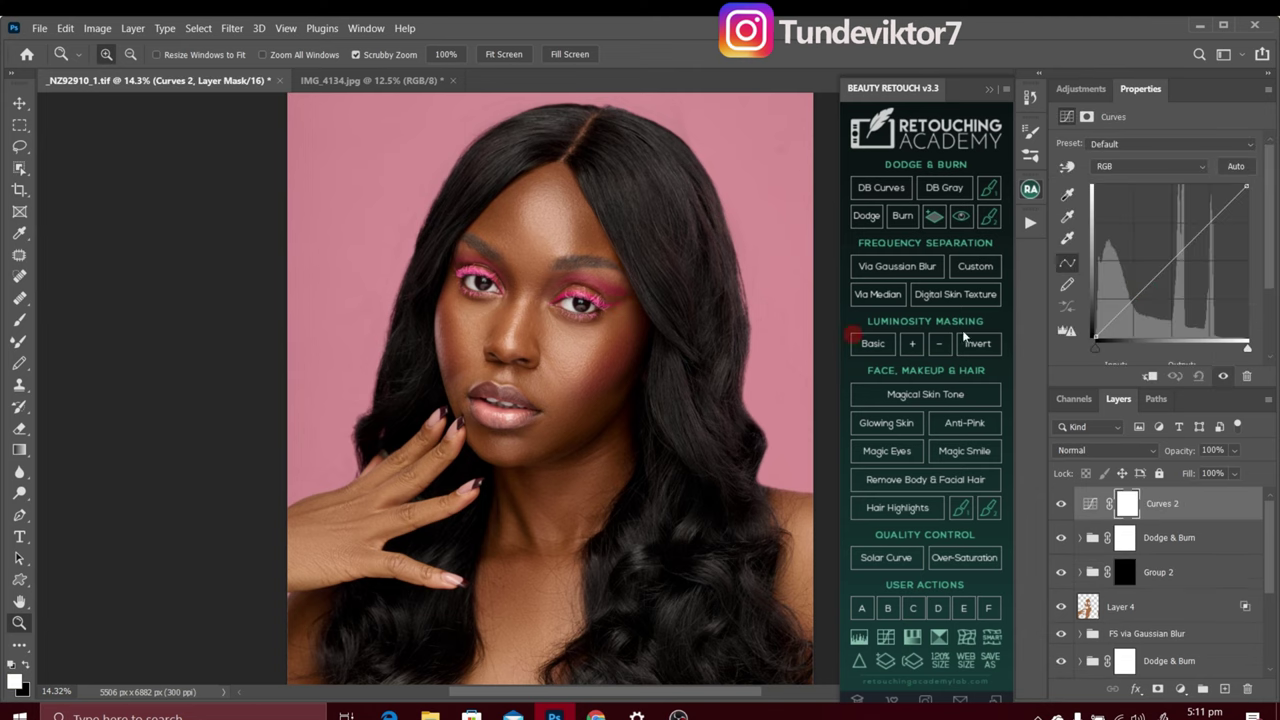
pyautogui.click(1131, 300)
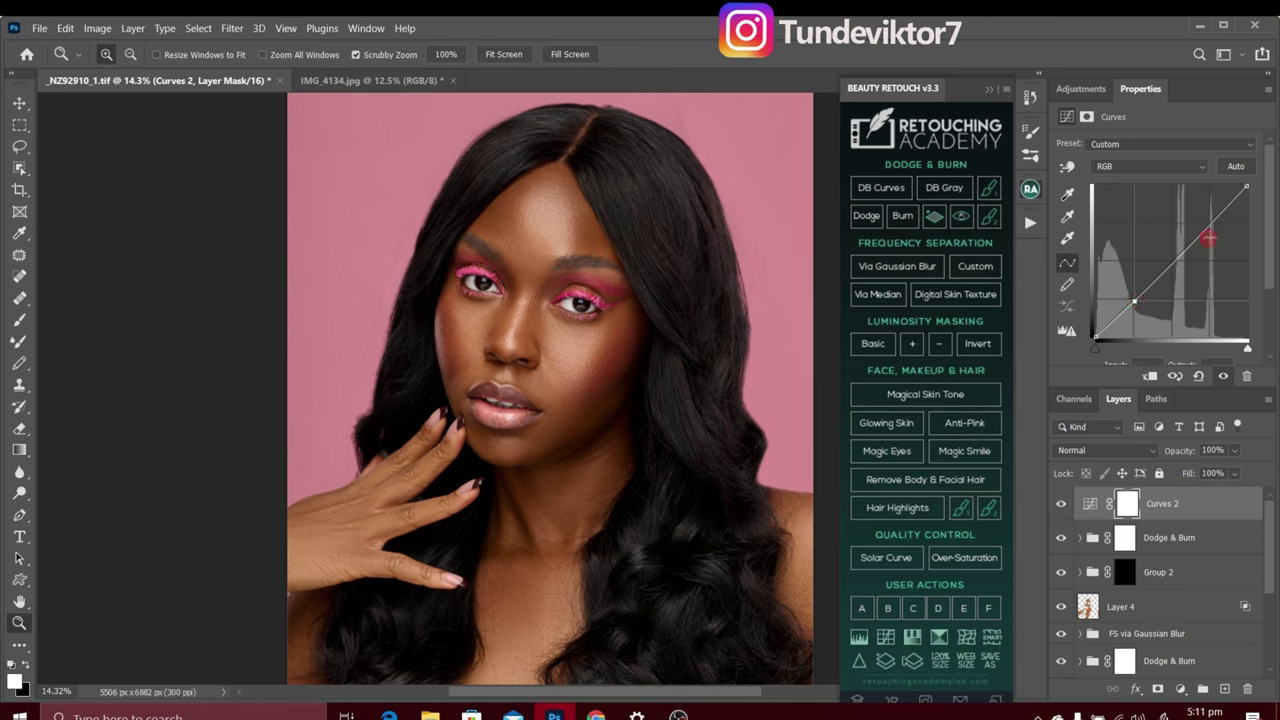
pyautogui.moveTo(1211, 227); pyautogui.dragTo(1208, 221)
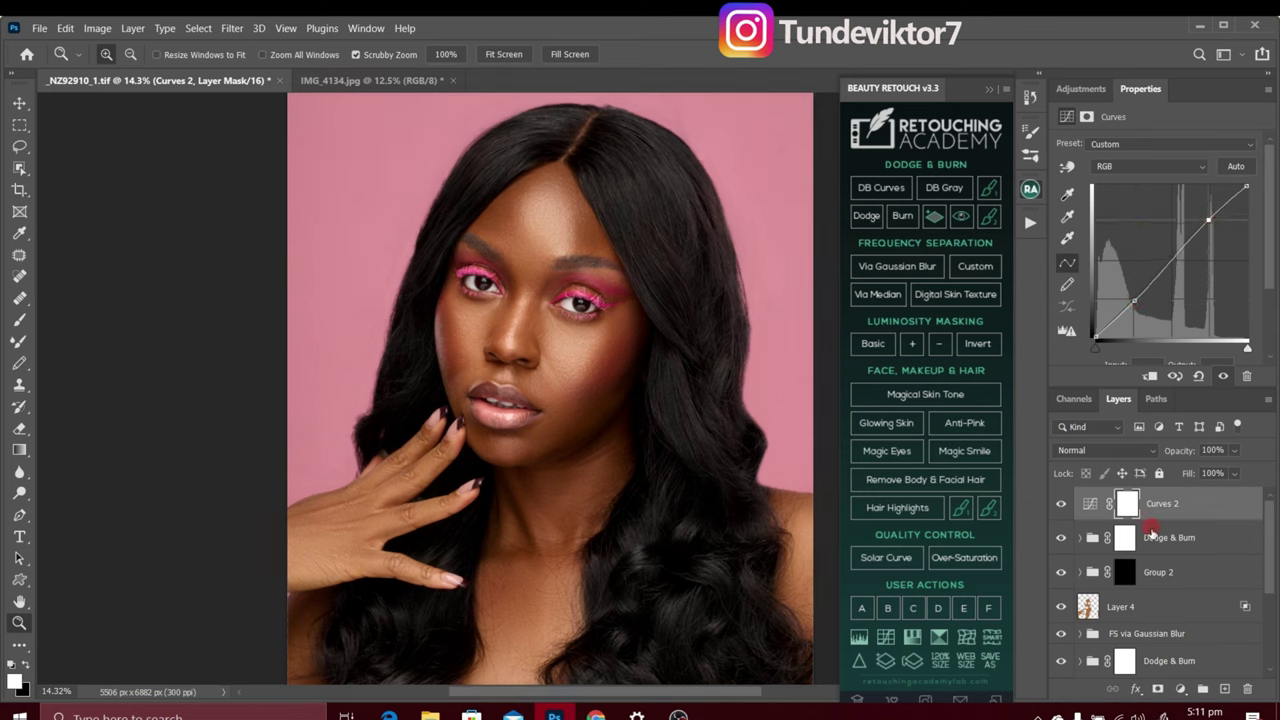
# Add a Color Lookup adjustment layer above Curves 2 and load the 3D LUT file teelens melanin.CUBE.
pyautogui.keyDown('alt'); pyautogui.click(565, 334); pyautogui.keyUp('alt')
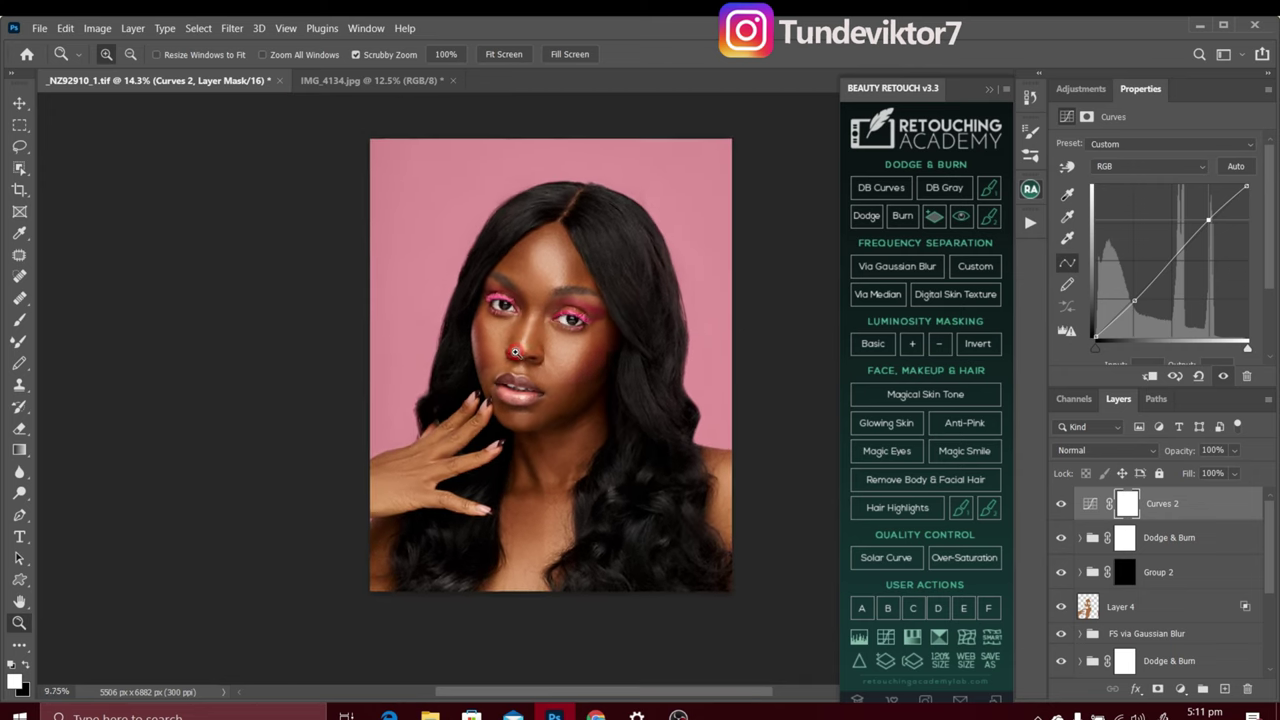
pyautogui.keyDown('alt'); pyautogui.click(575, 356); pyautogui.keyUp('alt')
pyautogui.moveTo(575, 356); pyautogui.dragTo(529, 370)
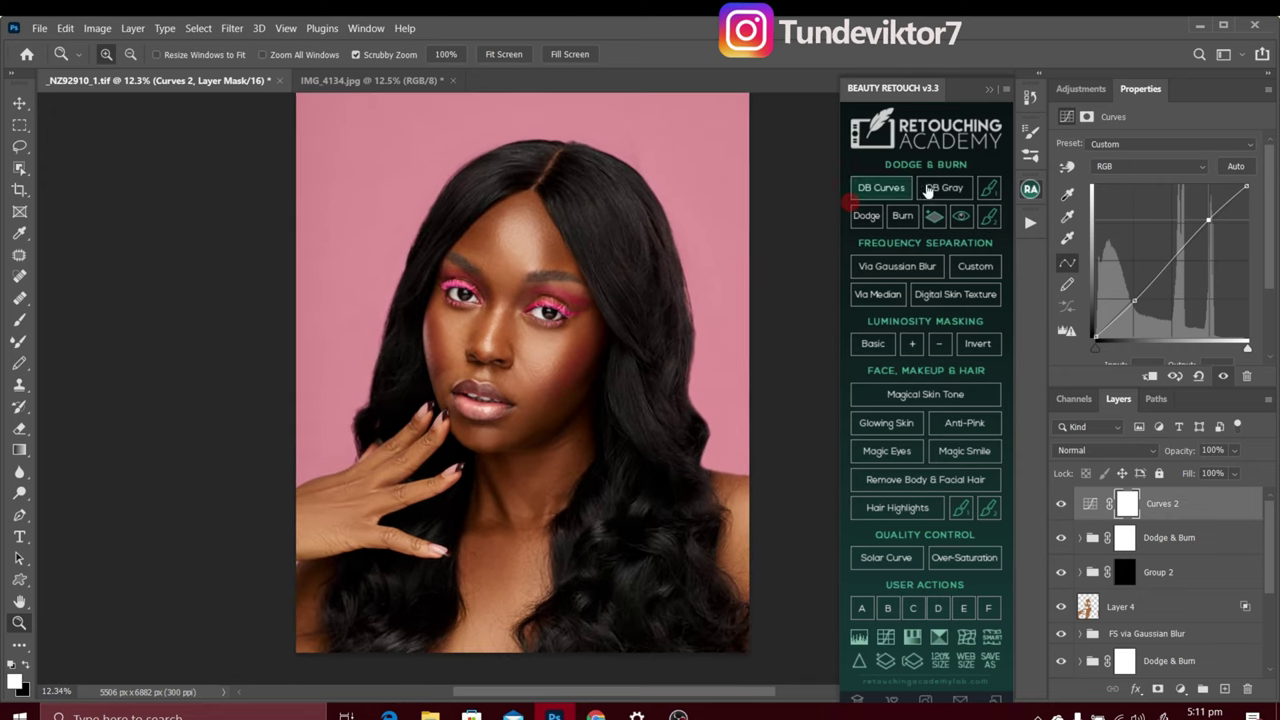
pyautogui.click(1082, 89)
pyautogui.click(1186, 150)
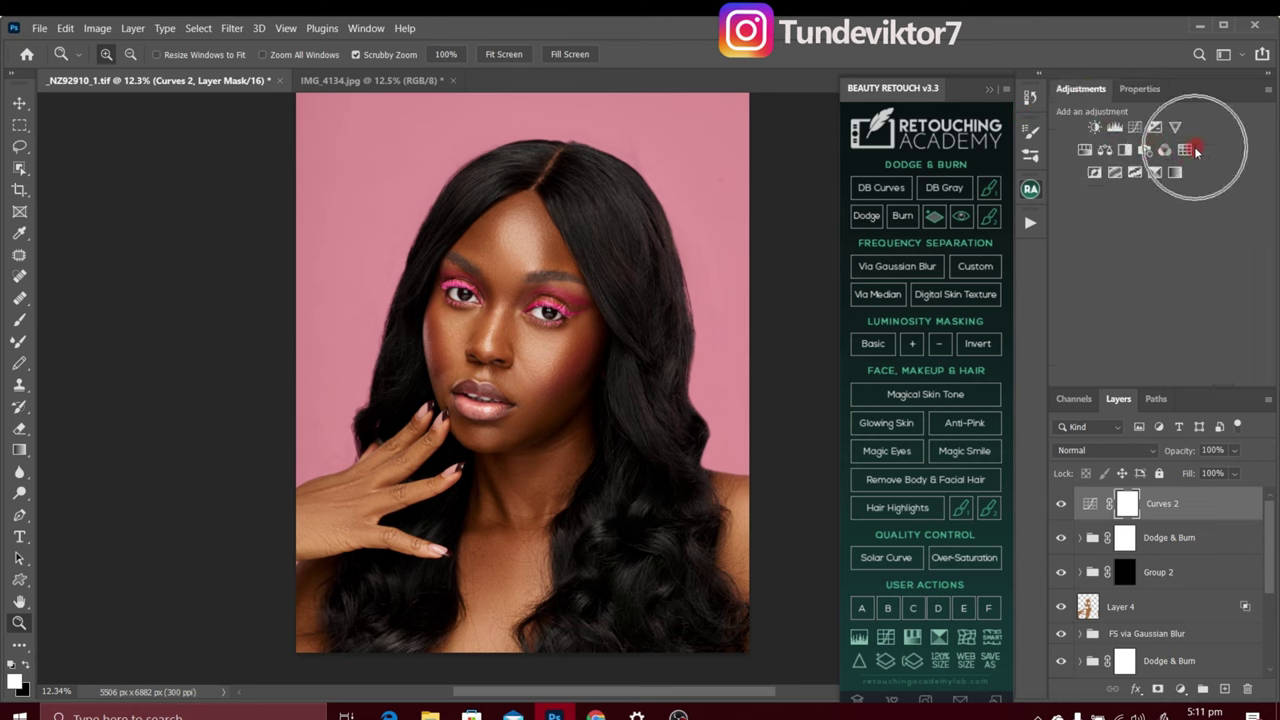
pyautogui.click(1171, 147)
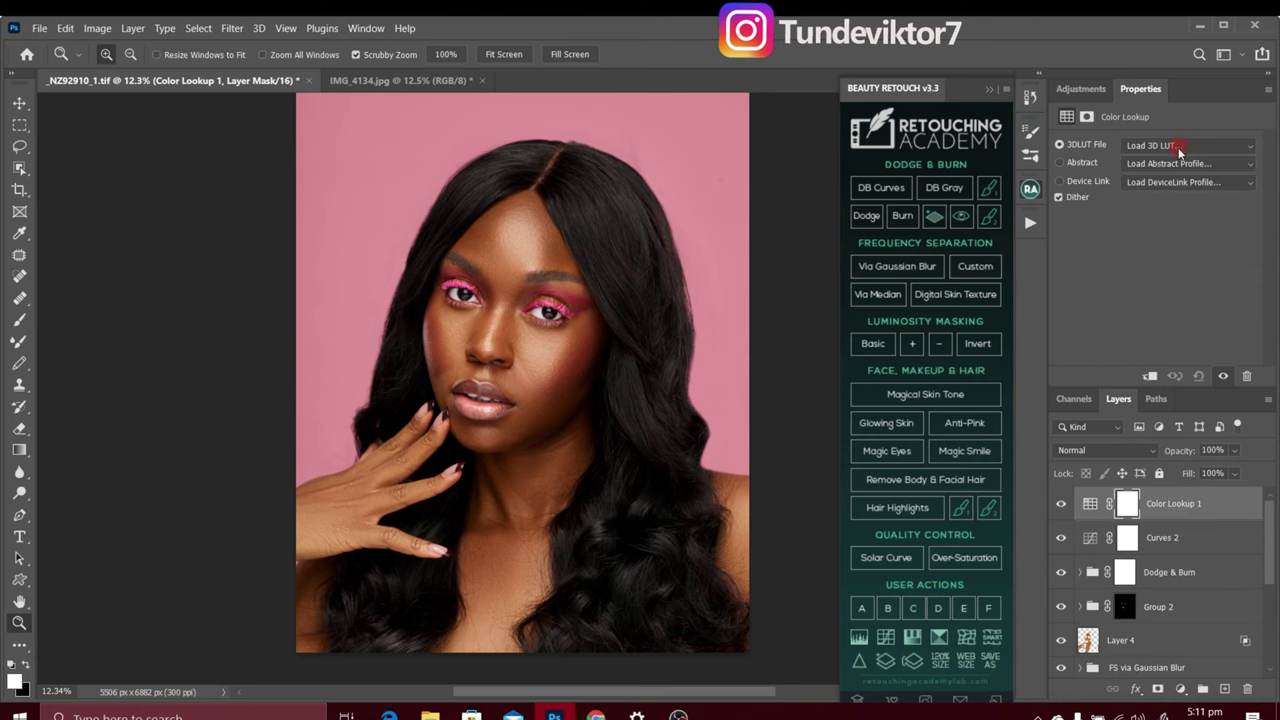
pyautogui.click(1176, 148)
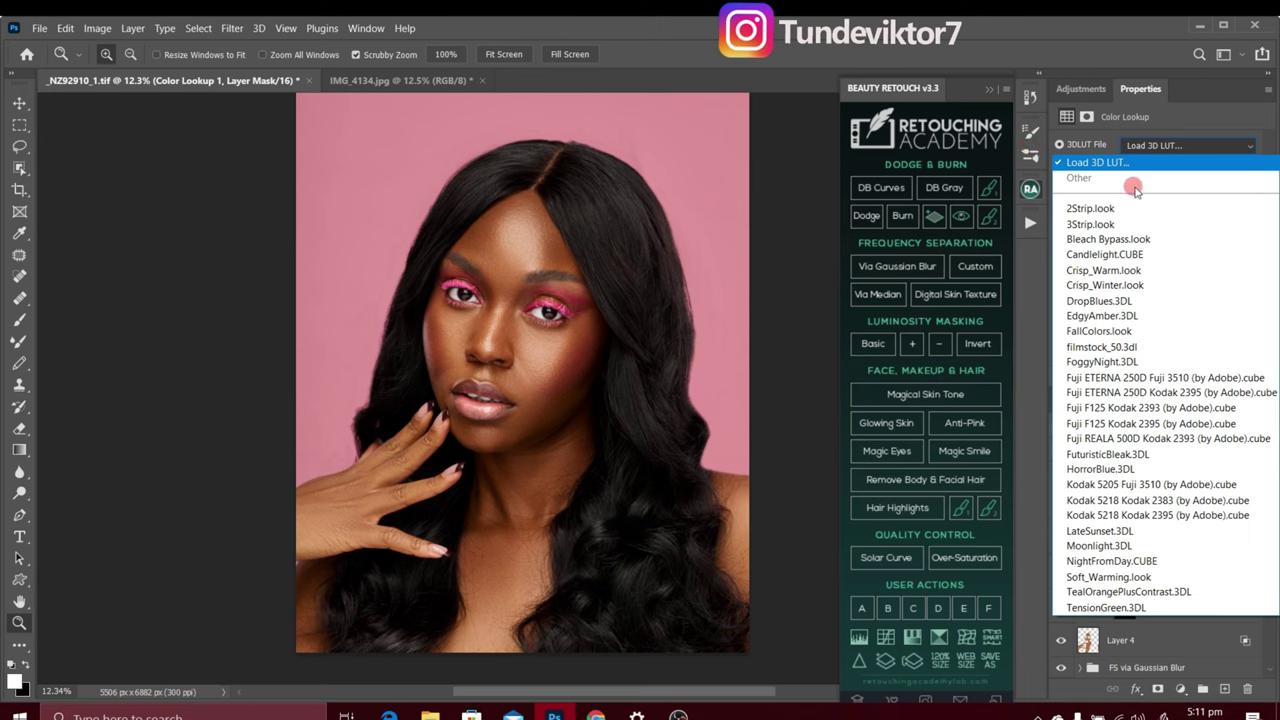
pyautogui.click(1100, 157)
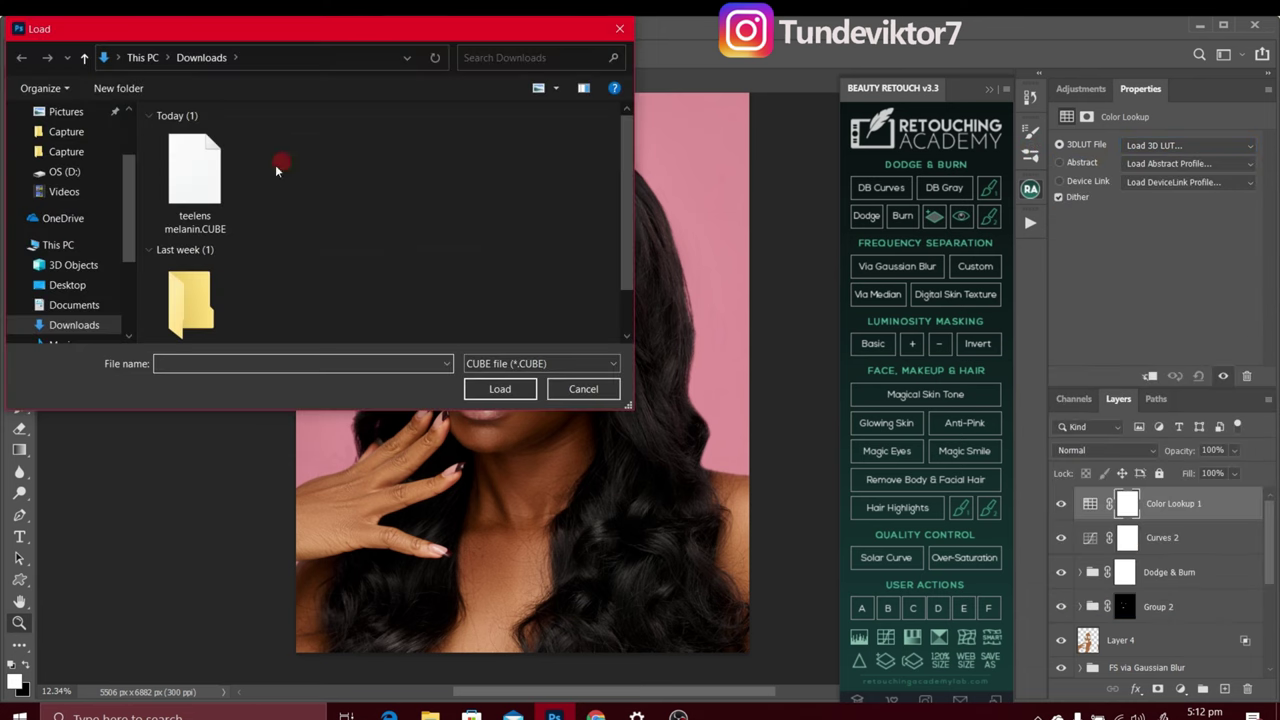
pyautogui.click(194, 180)
pyautogui.click(503, 388)
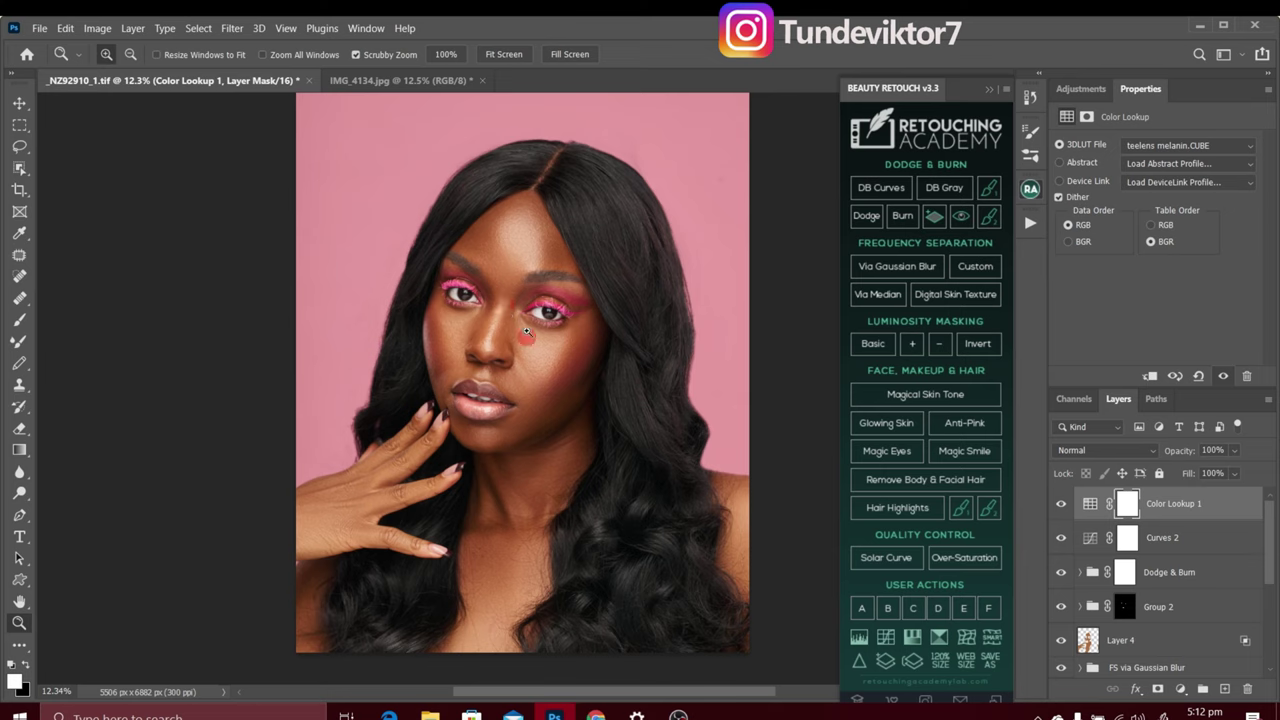
# Compare the portrait with the Color Lookup layer hidden and shown.
pyautogui.click(1062, 506)
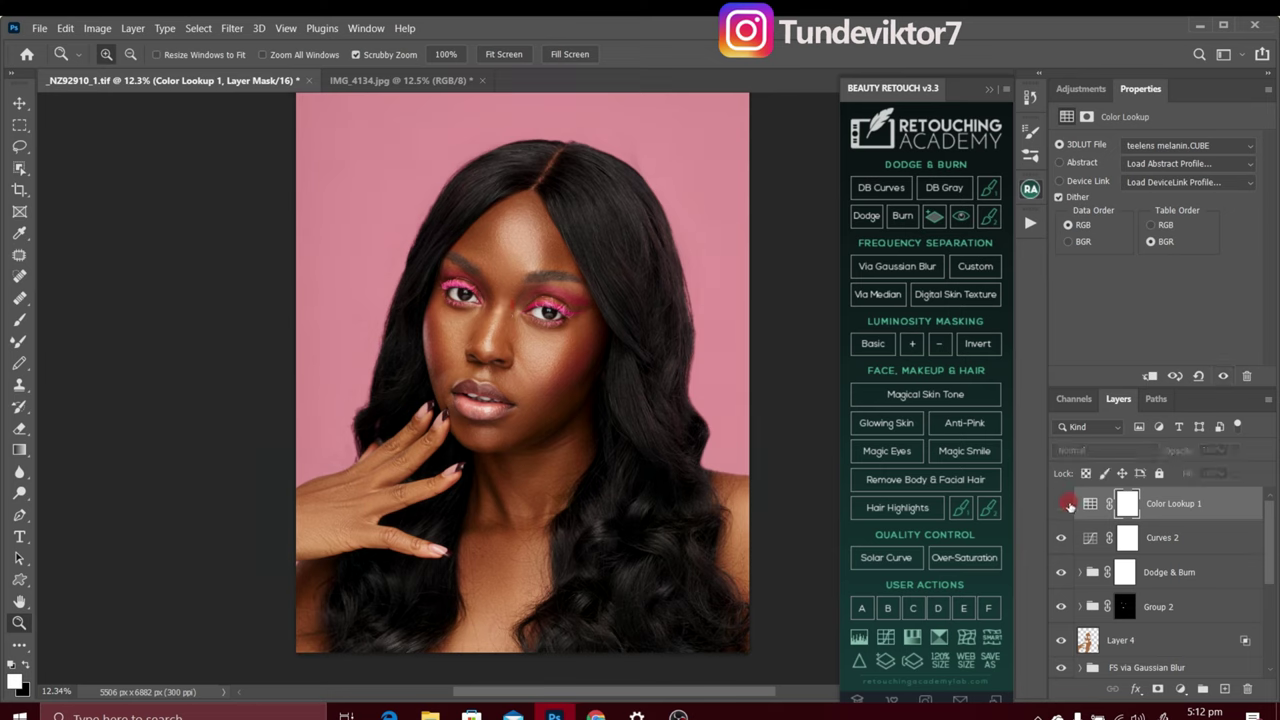
pyautogui.click(1064, 506)
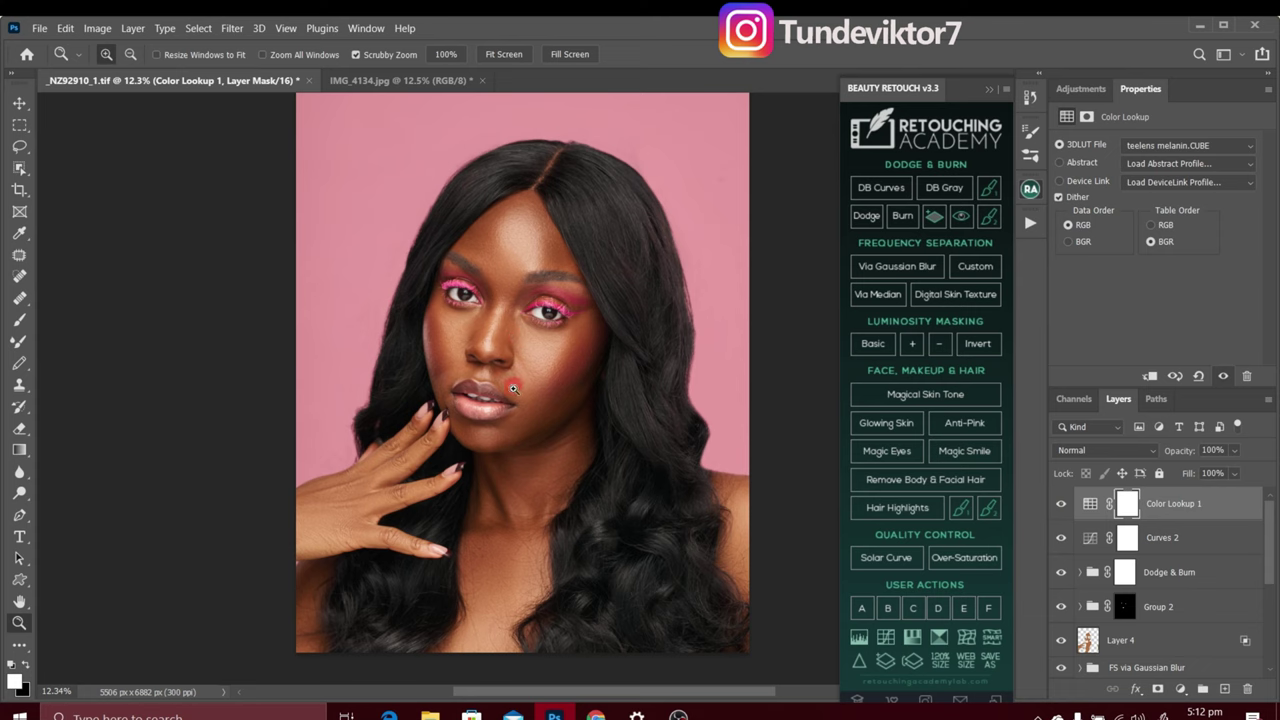
pyautogui.moveTo(575, 403)
pyautogui.mouseDown()
pyautogui.moveTo(551, 354)
pyautogui.moveTo(563, 396)
pyautogui.mouseUp()
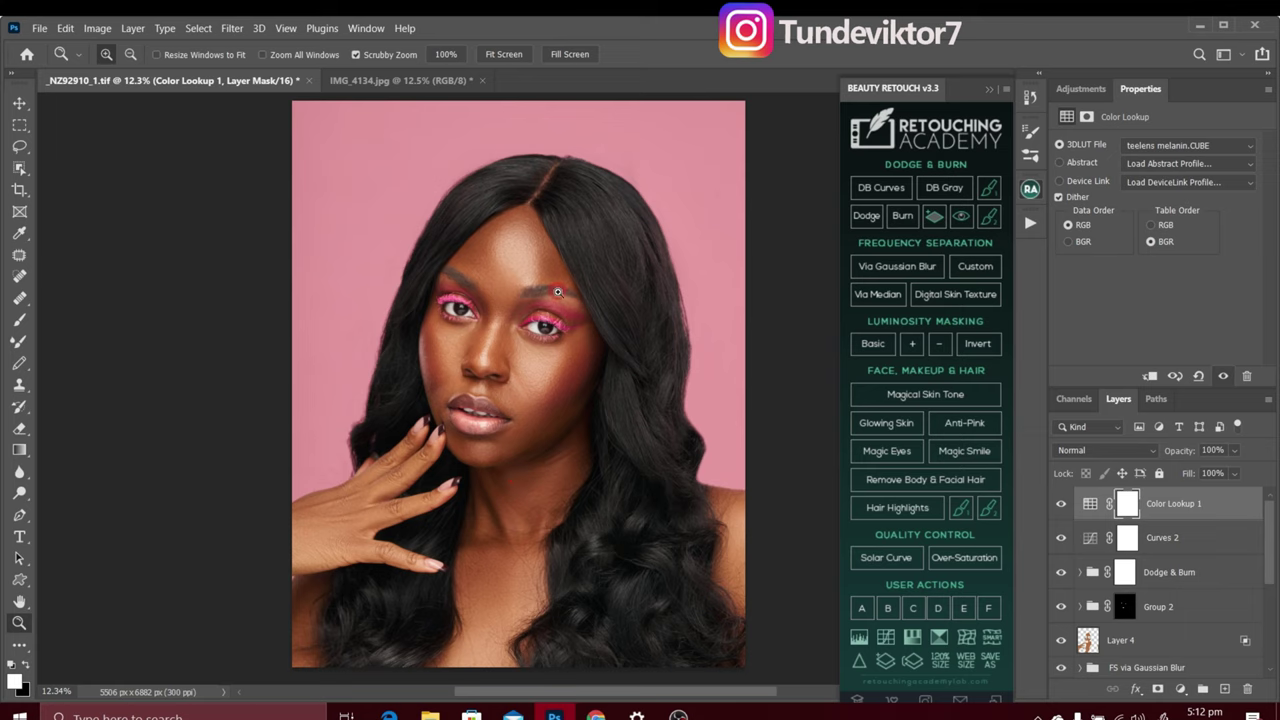